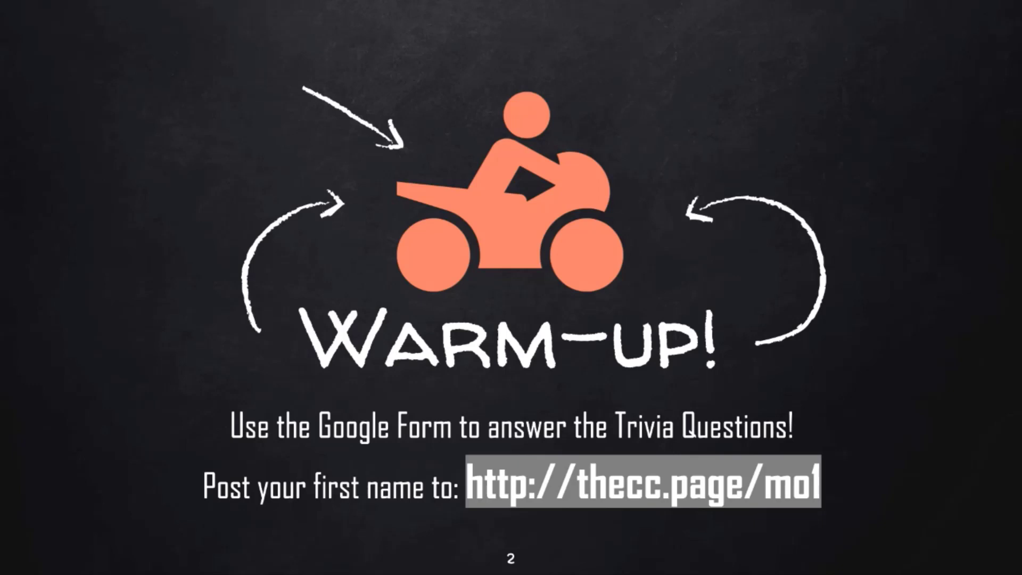
Step: Advance the slideshow to slide 3, the question asking for the three primary colours
key("Right")
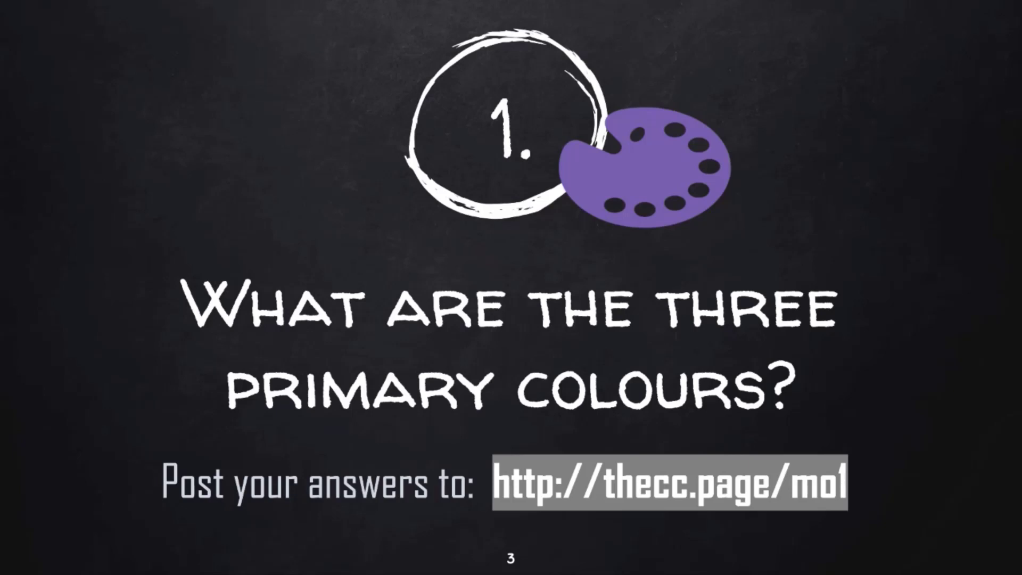
Step: Advance to slide 4, which reveals the primary colours Red, Blue and Yellow
key("Right")
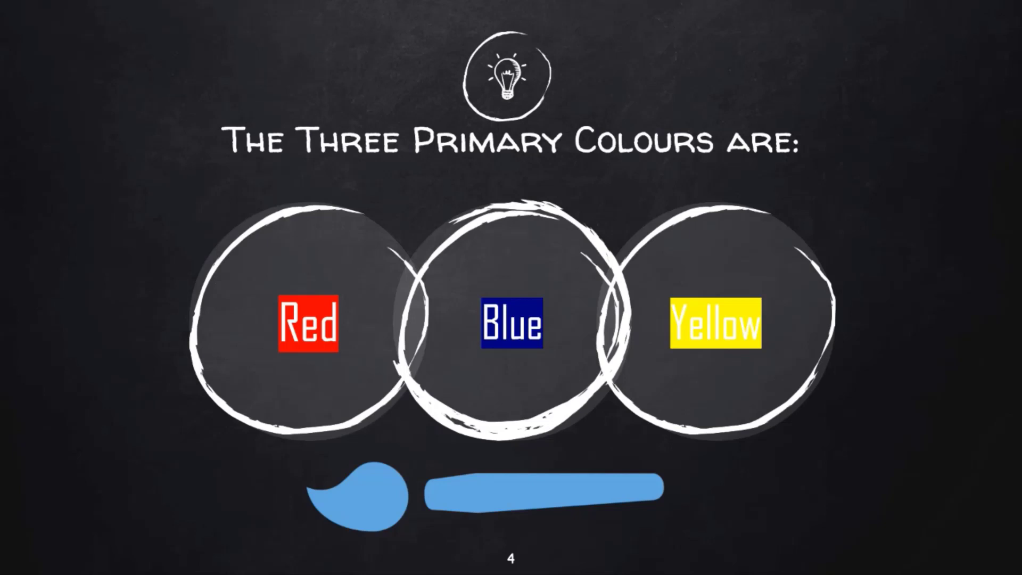
Step: Advance to slide 5, question 2 asking what emotions blue conveys
key("Right")
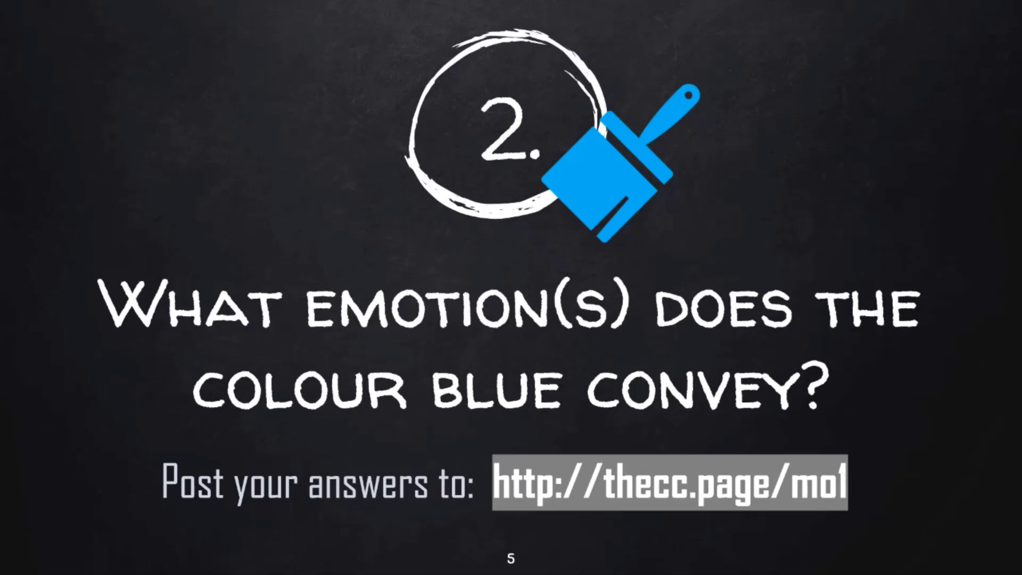
Step: Advance to slide 6, showing blue conveys Calmness, Serenity and Wisdom
key("Right")
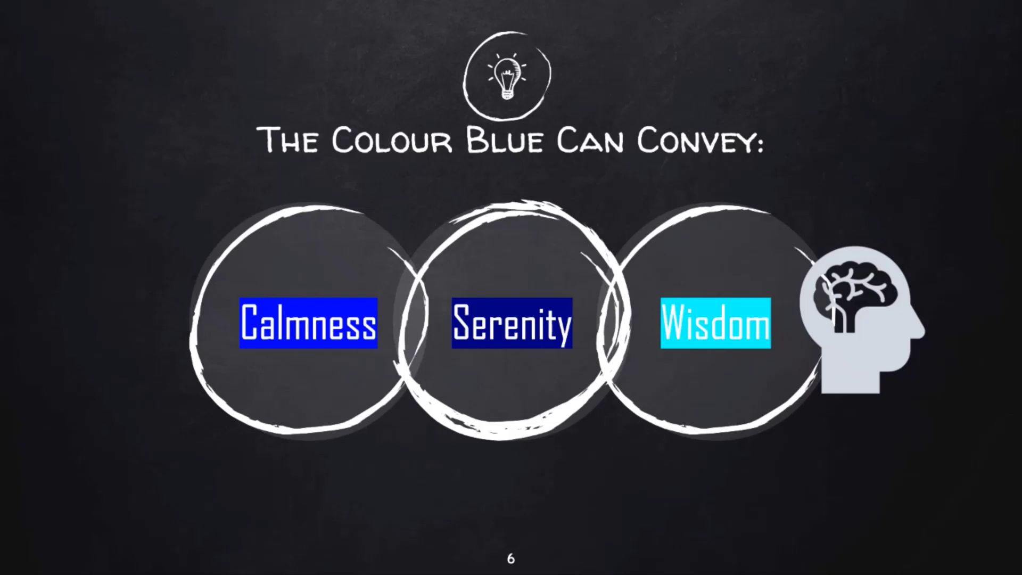
Step: Advance to slide 7, question 3 asking for a complementary colour to purple
key("Right")
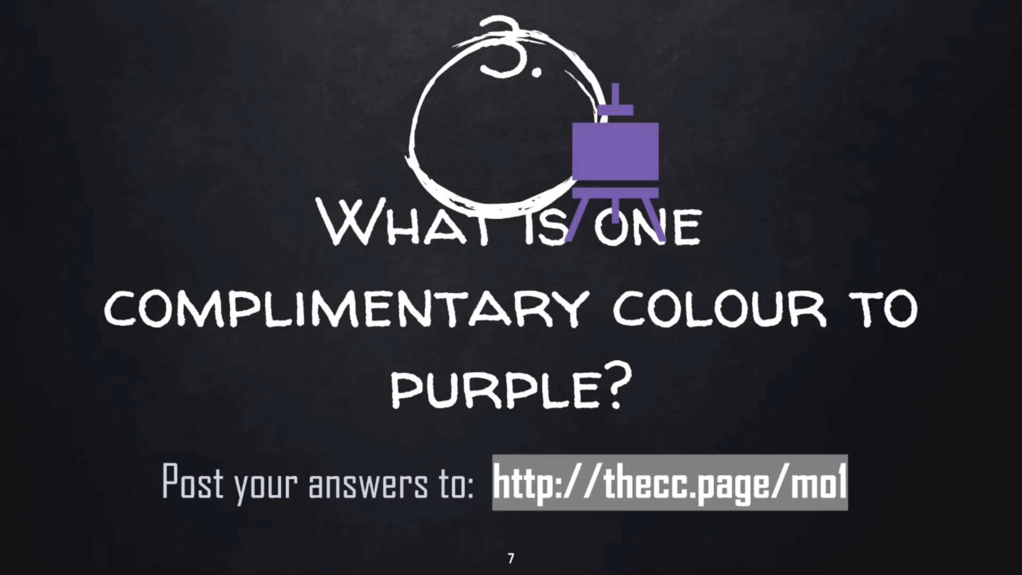
Step: Advance to slide 8, showing Yellow, Green and Orange as purple's complementary colours
key("Right")
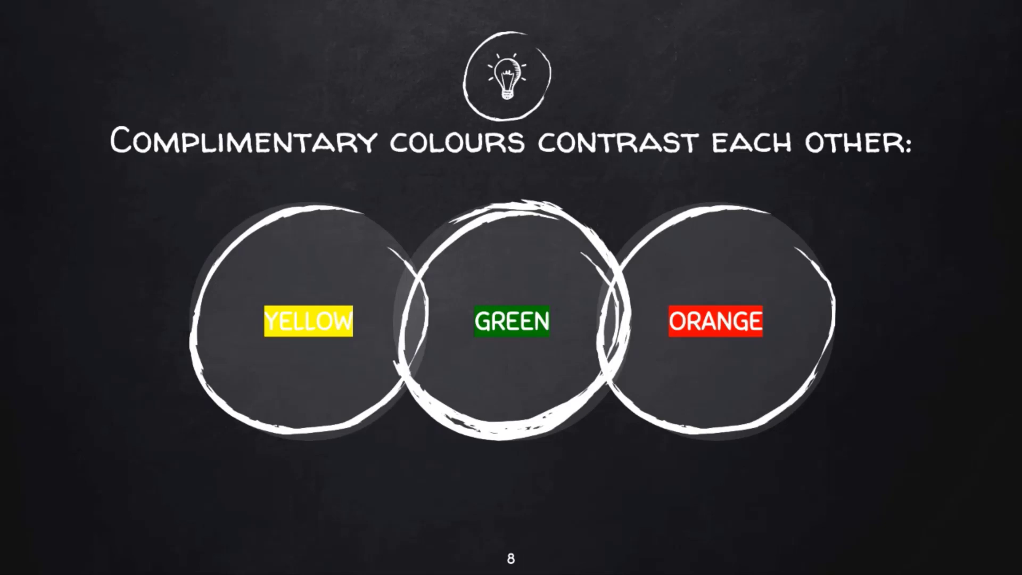
Step: Advance to slide 9, question 4 asking what colour red and blue make
key("Right")
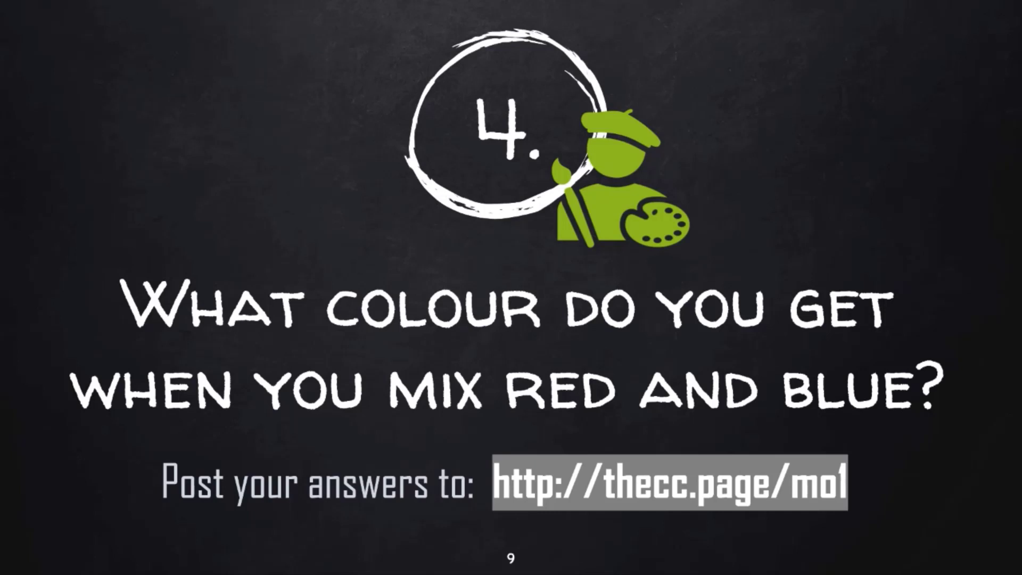
Step: Advance to slide 10, revealing that red and blue make PURPLE
key("Right")
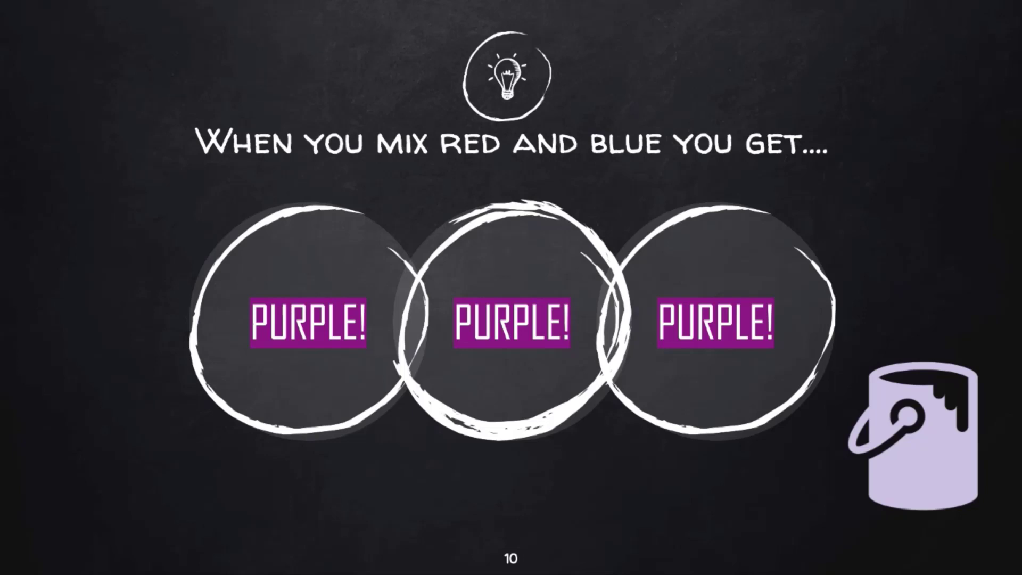
Step: Leave the trivia slideshow and present the Geometric Art deck from slide 1
key("Escape")
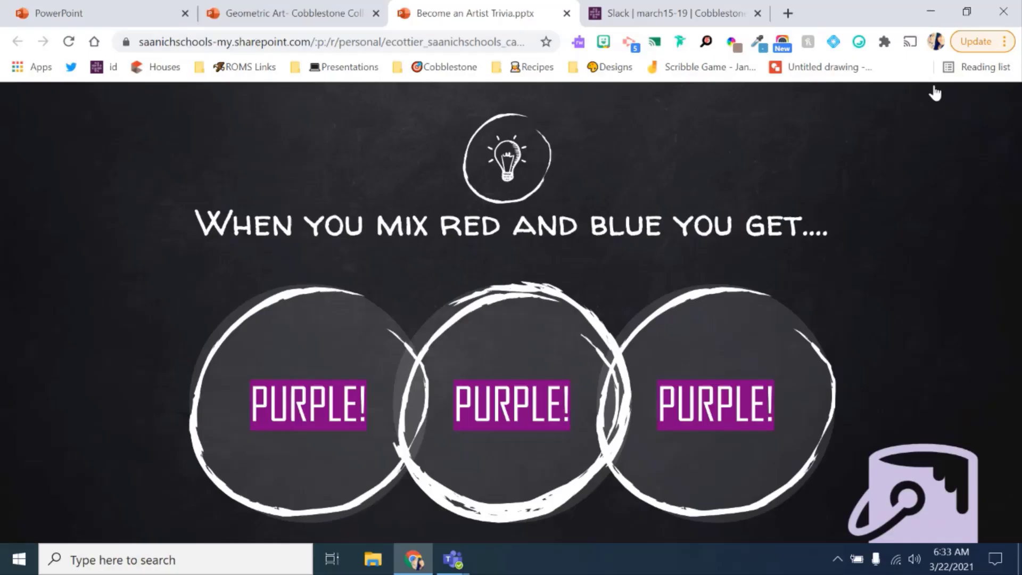
left_click(305, 14)
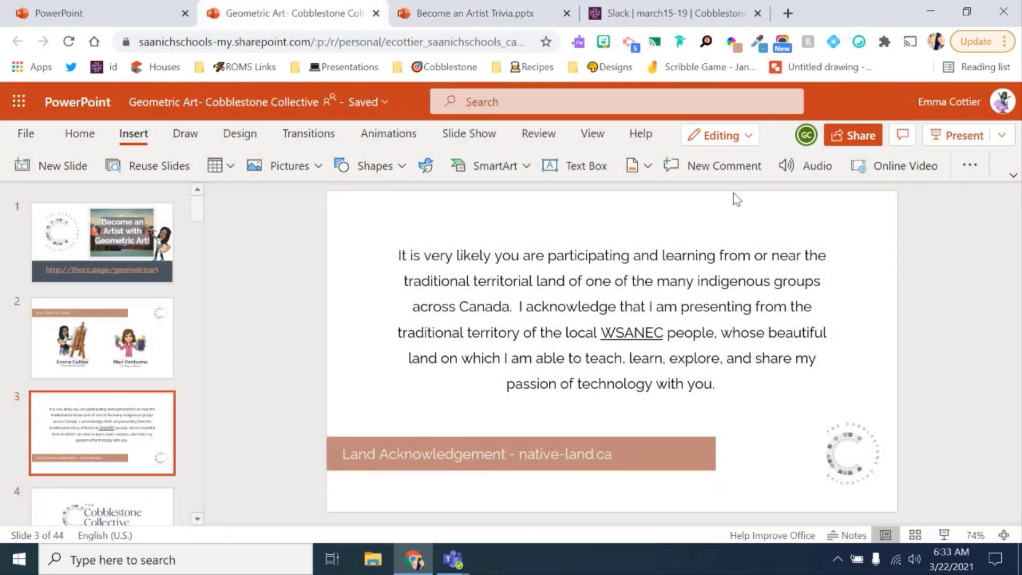
left_click(963, 135)
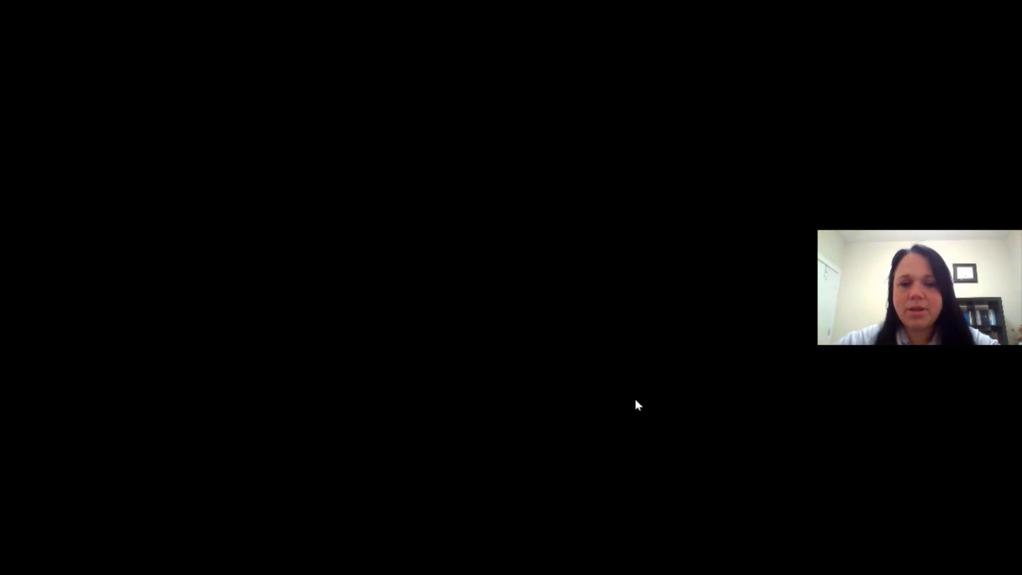
left_click(672, 395)
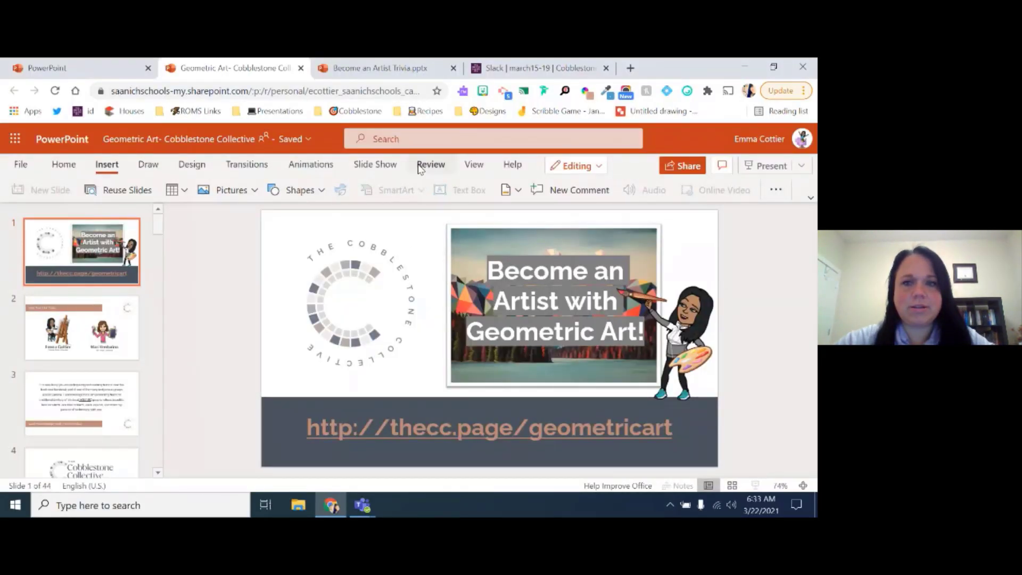
left_click(766, 170)
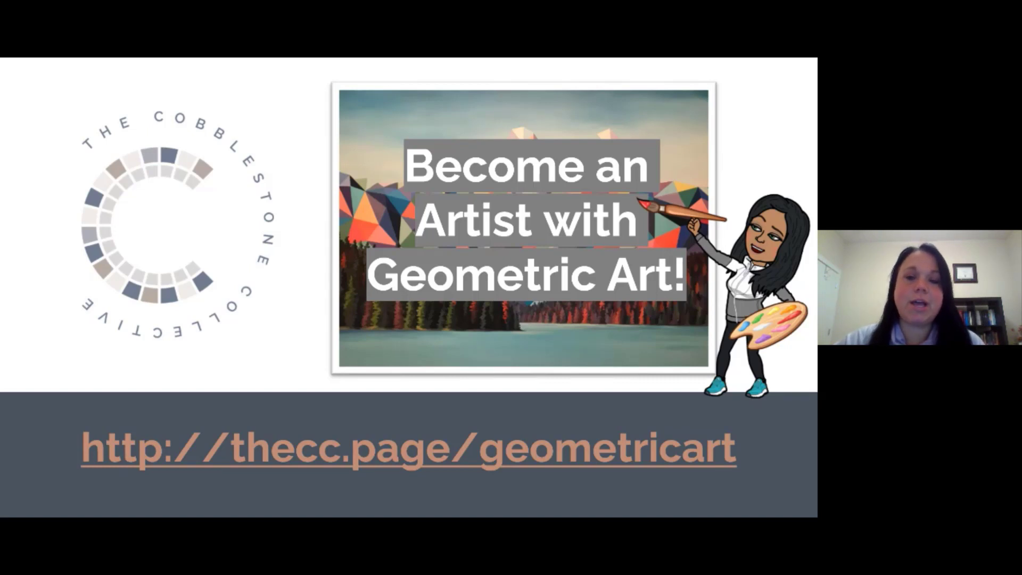
Step: Advance the Geometric Art slideshow past the title slide toward the Land Acknowledgement slide
key("Right")
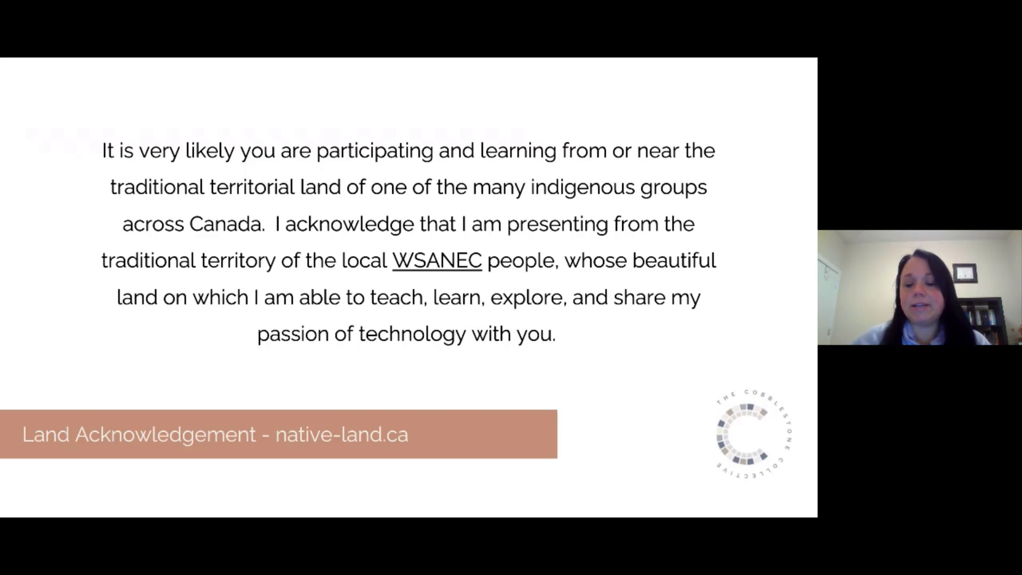
Step: Advance past the Cobblestone Collective slide to the 'Let us know what grade you are in!' slide
key("Right")
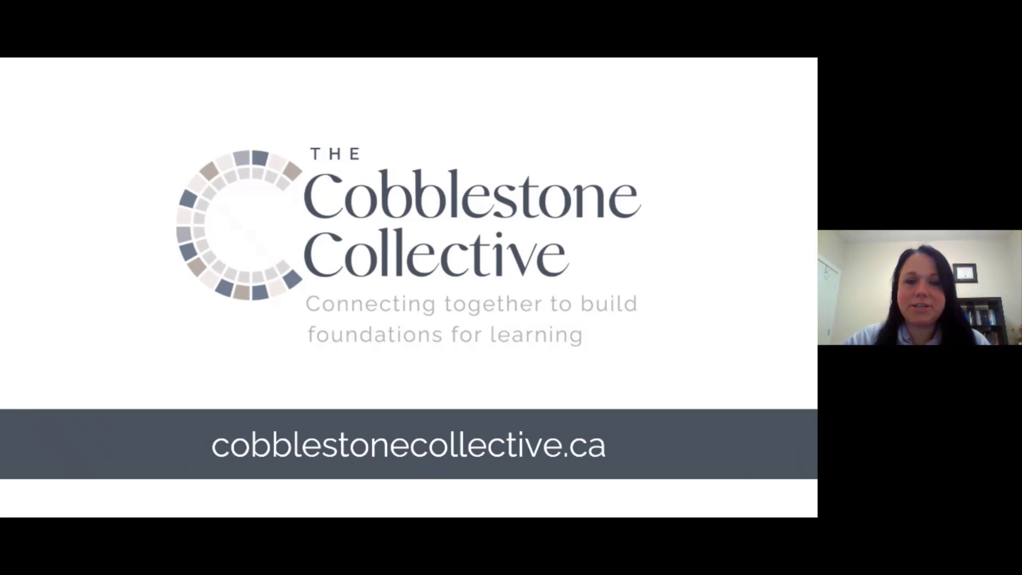
key("Right")
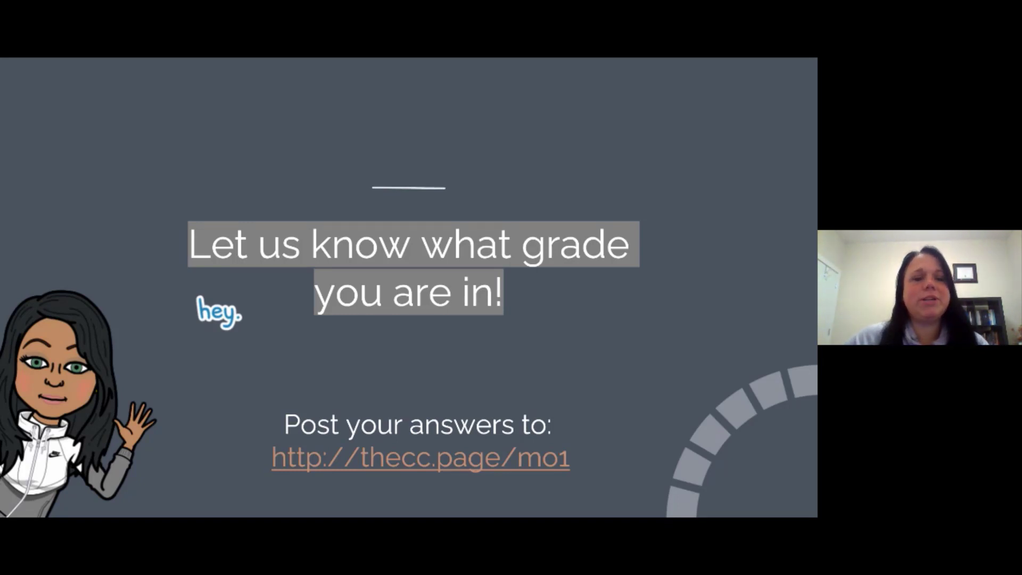
Step: Advance to the Today's Plan slide on design features and a visual masterpiece
key("Right")
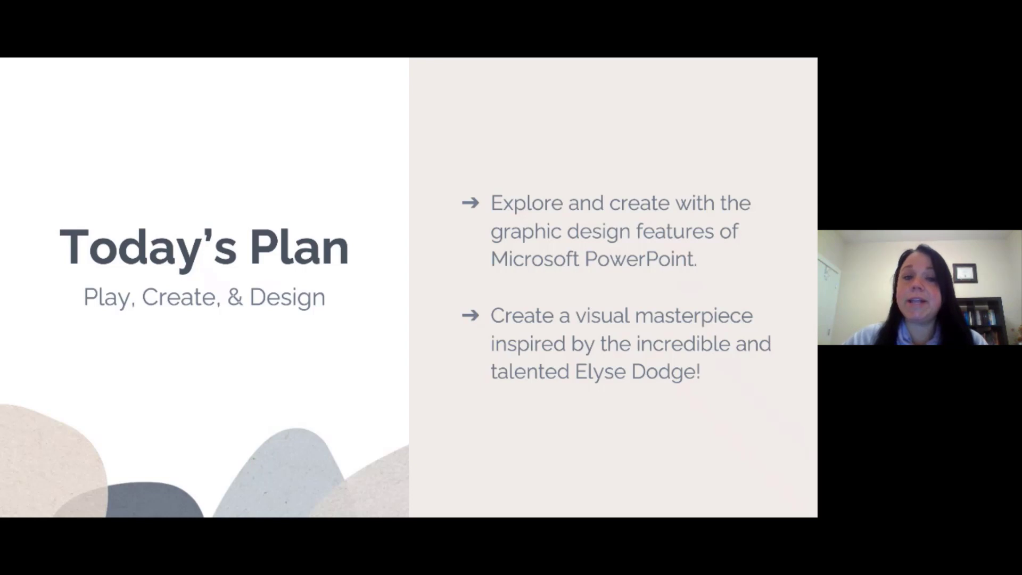
Step: Move the slideshow forward to the Today's Inspiration slide introducing the featured artist
key("Right")
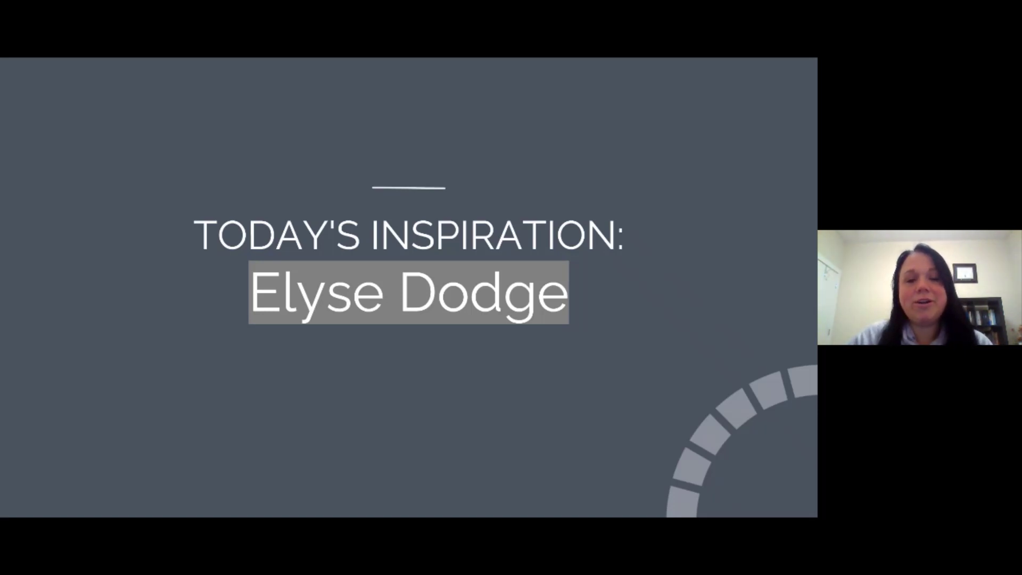
Step: Advance through the artist's bio slide toward THE GOAL! geometric landscape slide
key("Right")
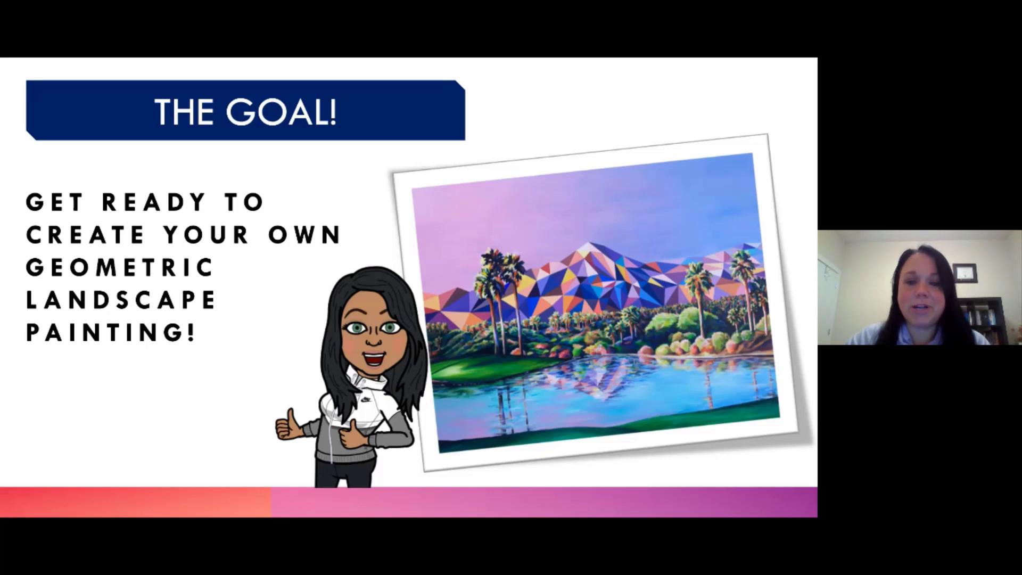
Step: Advance to GETTING STARTED, then exit the slideshow to the editor on slide 12
key("Right")
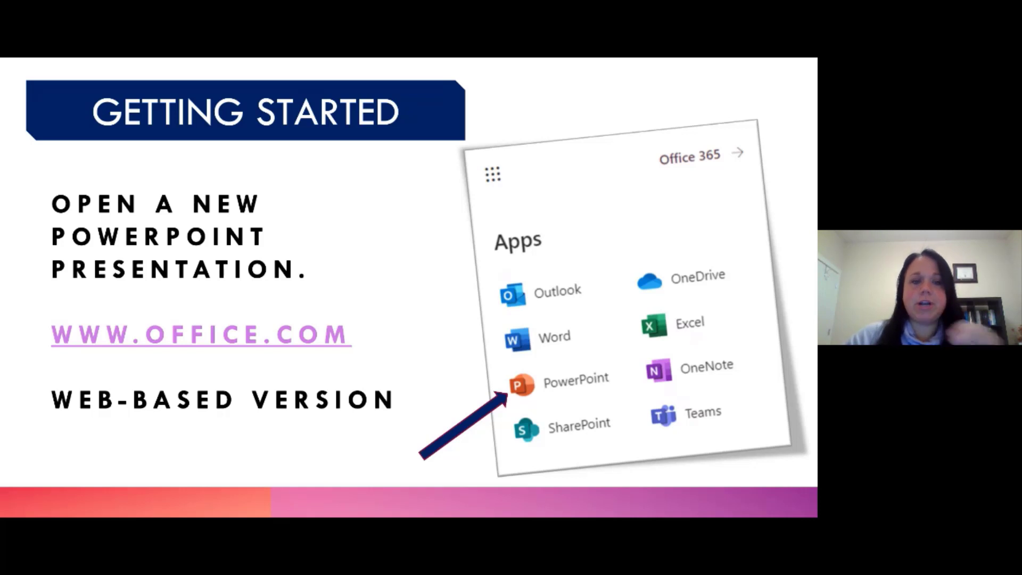
key("Escape")
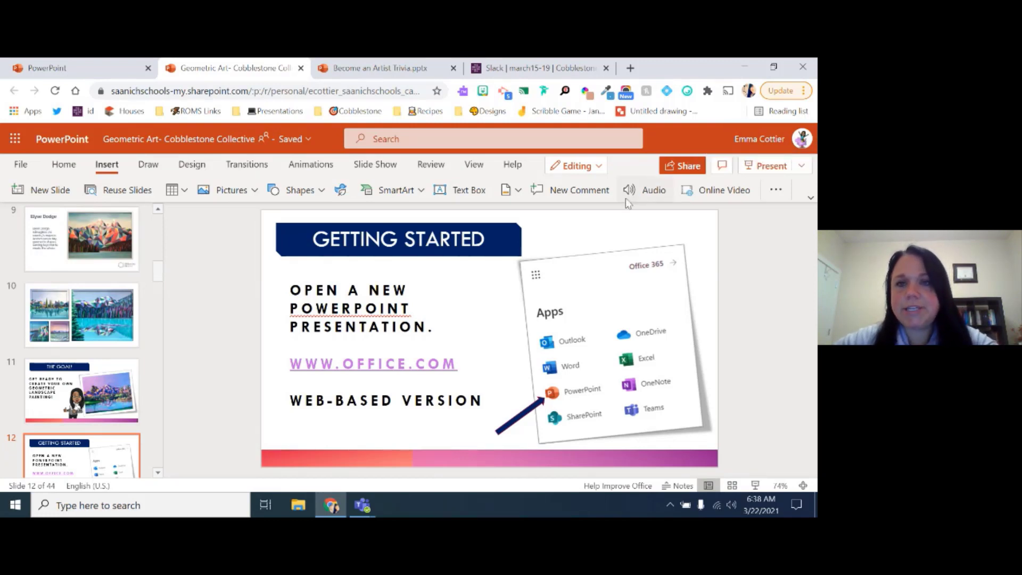
Step: Close the Slack tab and load office.com in a new browser tab
left_click(606, 69)
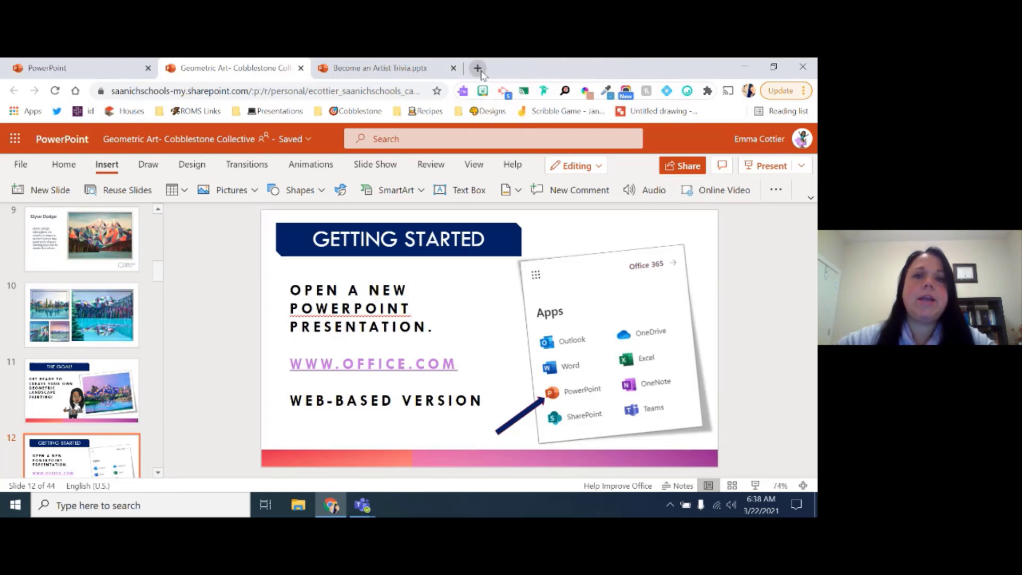
left_click(479, 69)
type("office.com")
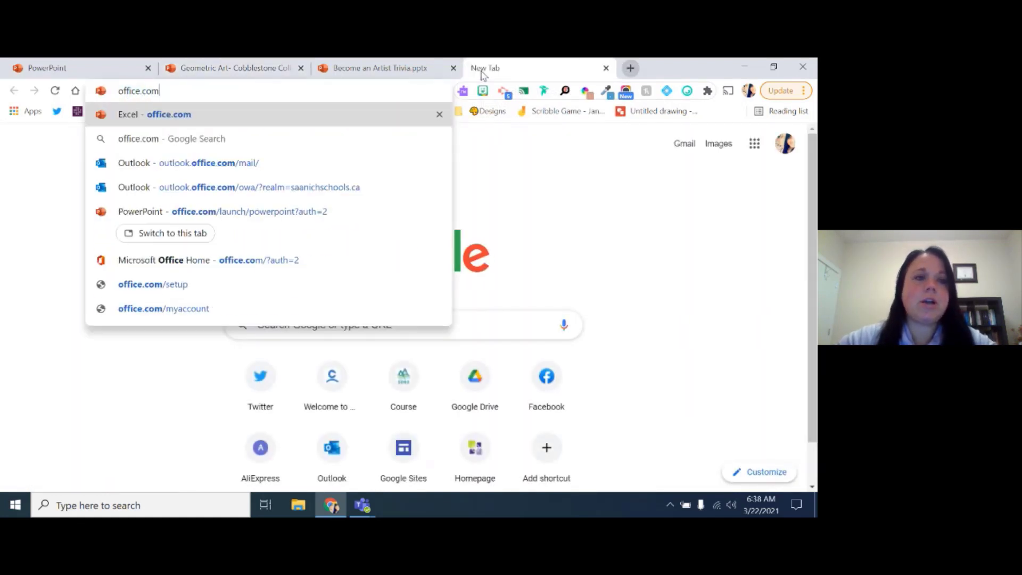
key("Return")
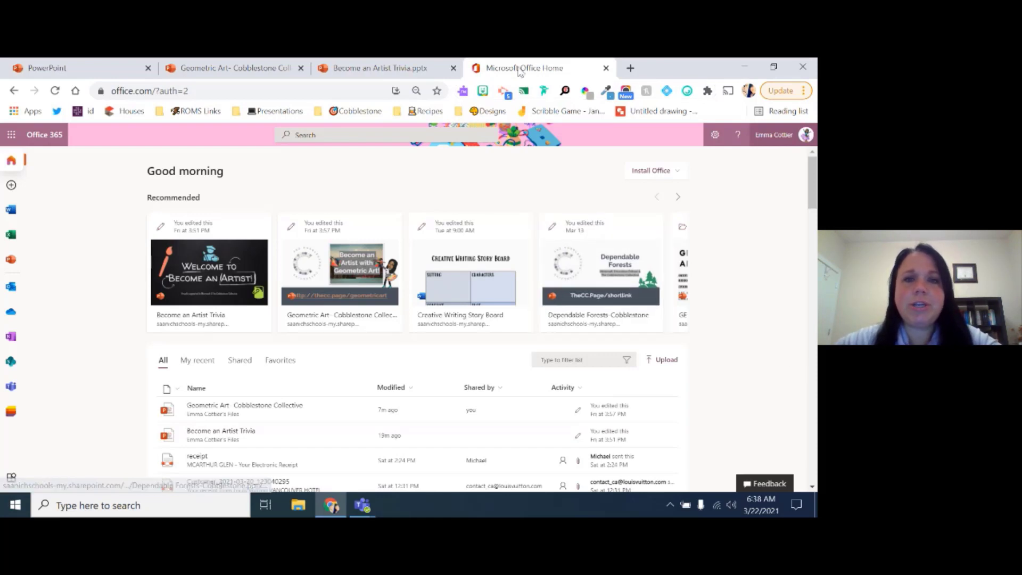
Step: Close the Become an Artist Trivia presentation, returning to Geometric Art slide 12
left_click(396, 72)
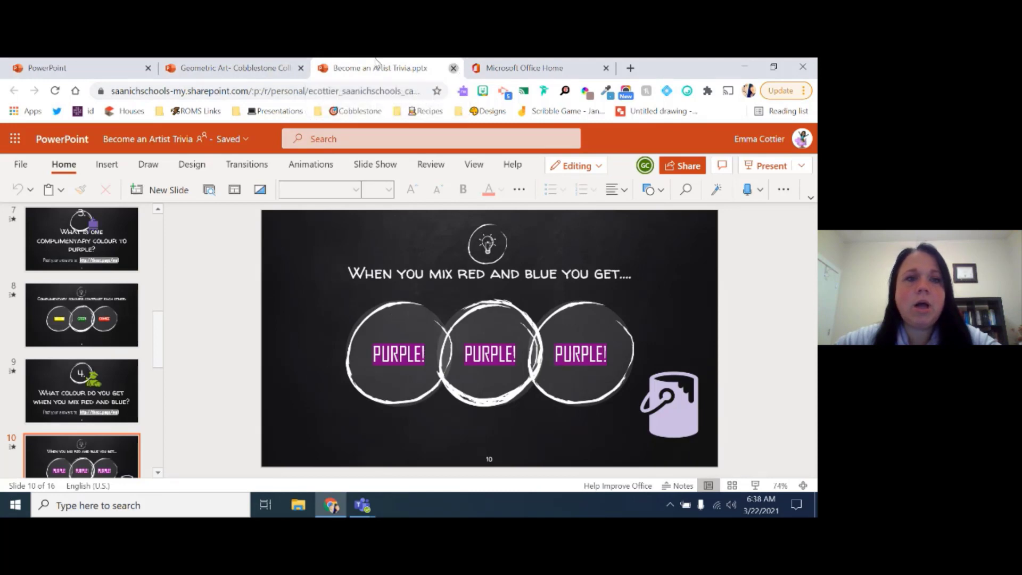
key("ctrl+w")
left_click(245, 68)
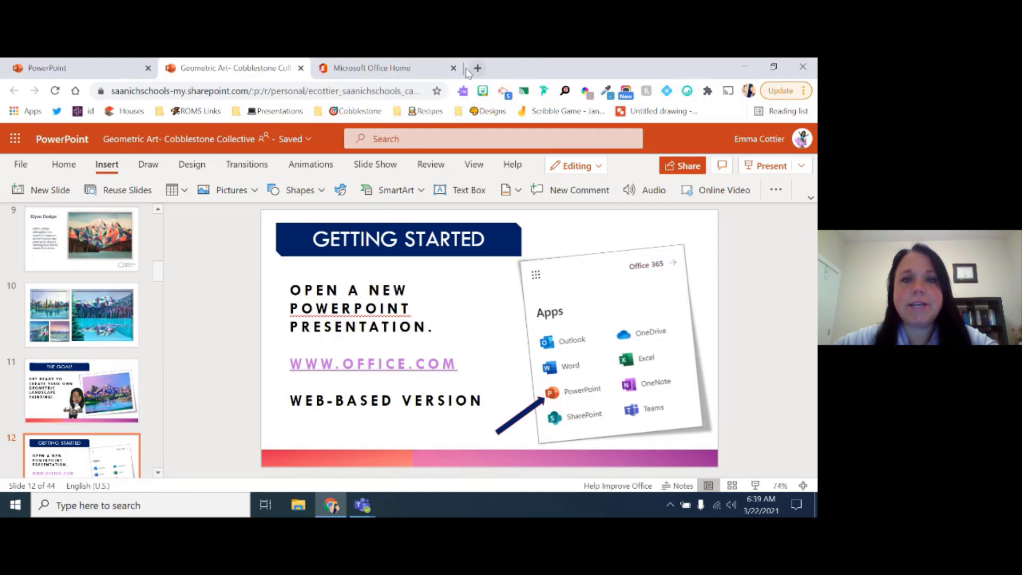
Step: Go from the Office home page to the PowerPoint start page
left_click(434, 63)
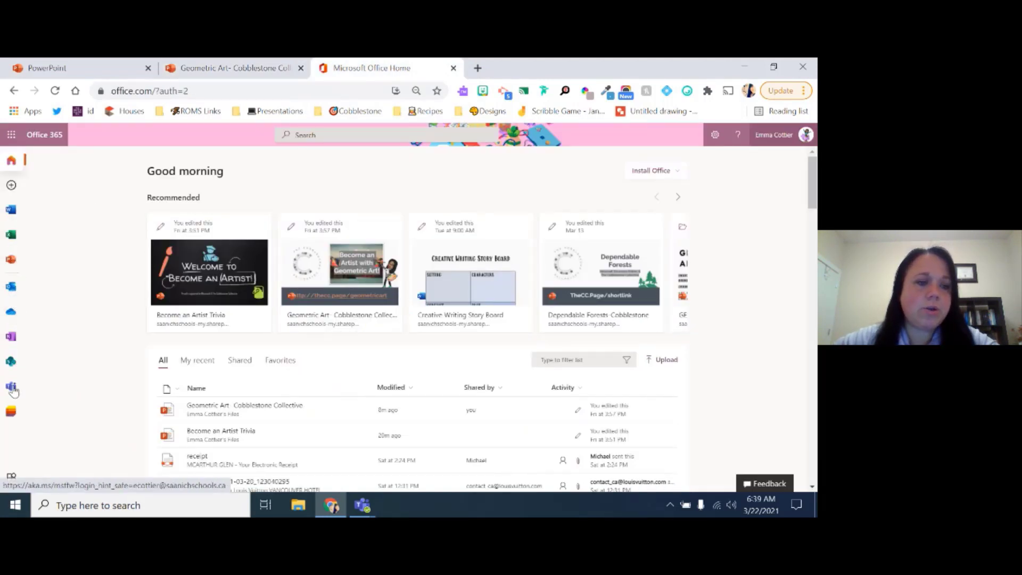
left_click(14, 265)
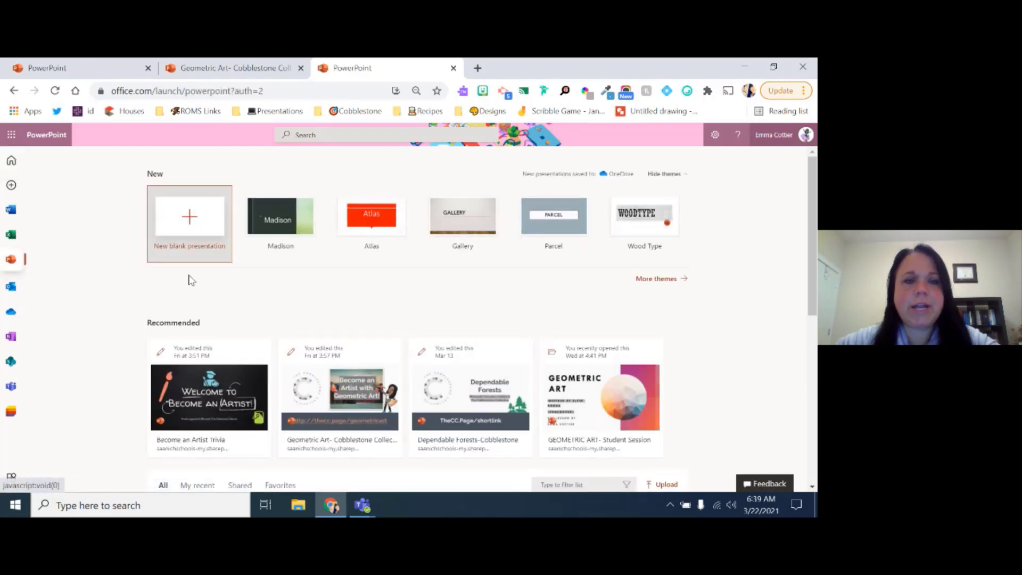
Step: Create a new blank presentation, Presentation3, and dismiss the Designer pane
left_click(190, 226)
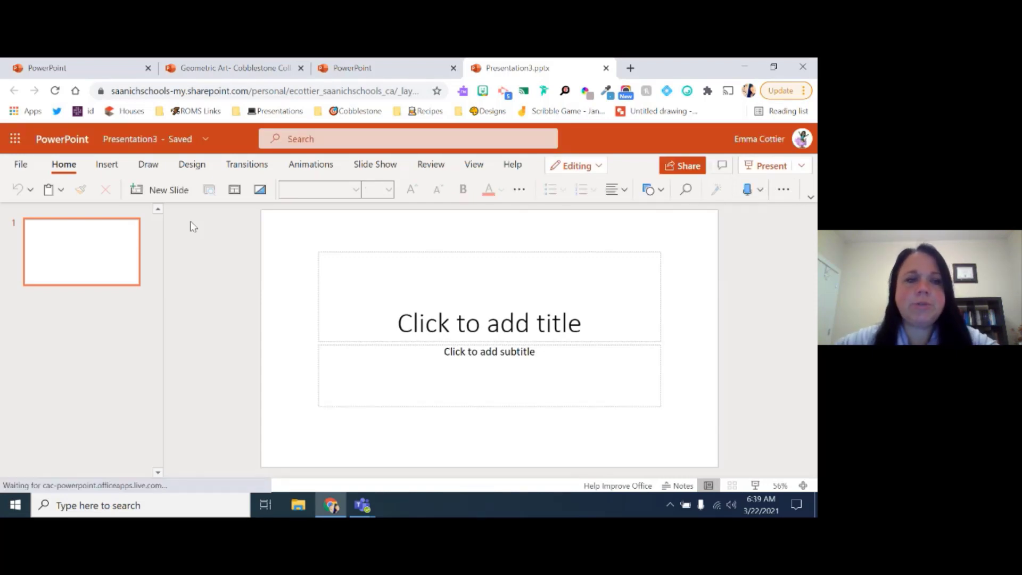
left_click(351, 75)
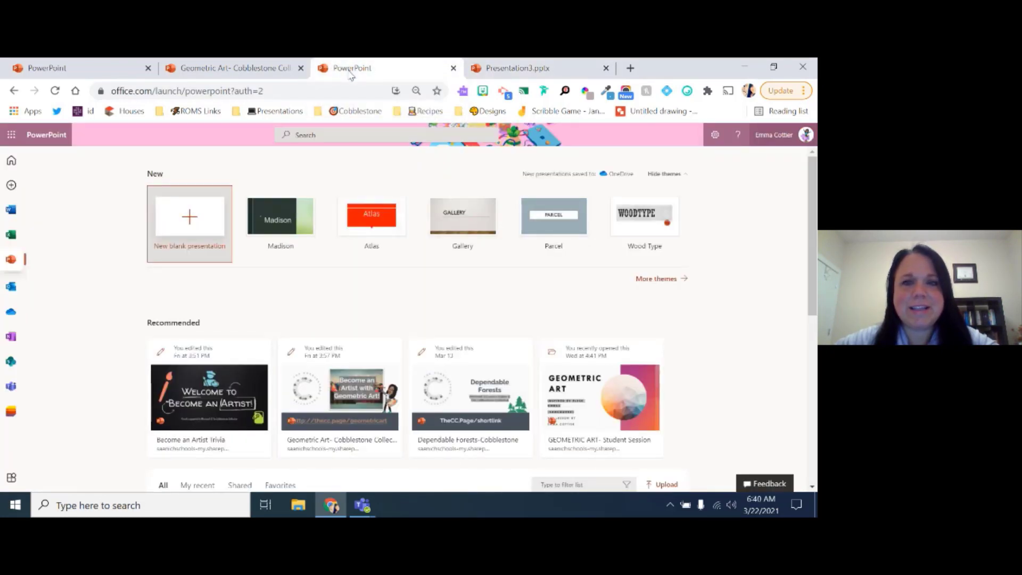
left_click(519, 72)
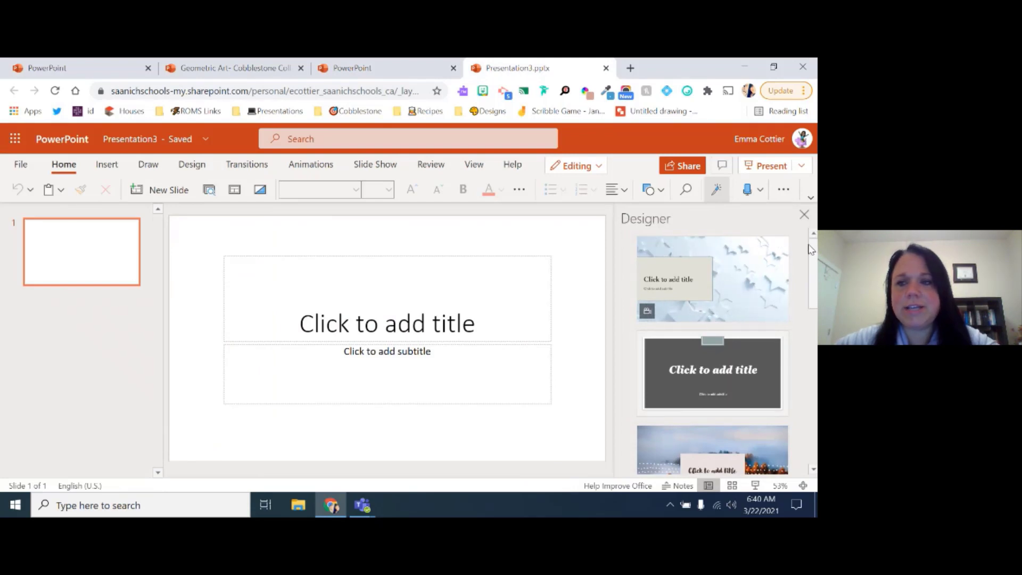
left_click(805, 215)
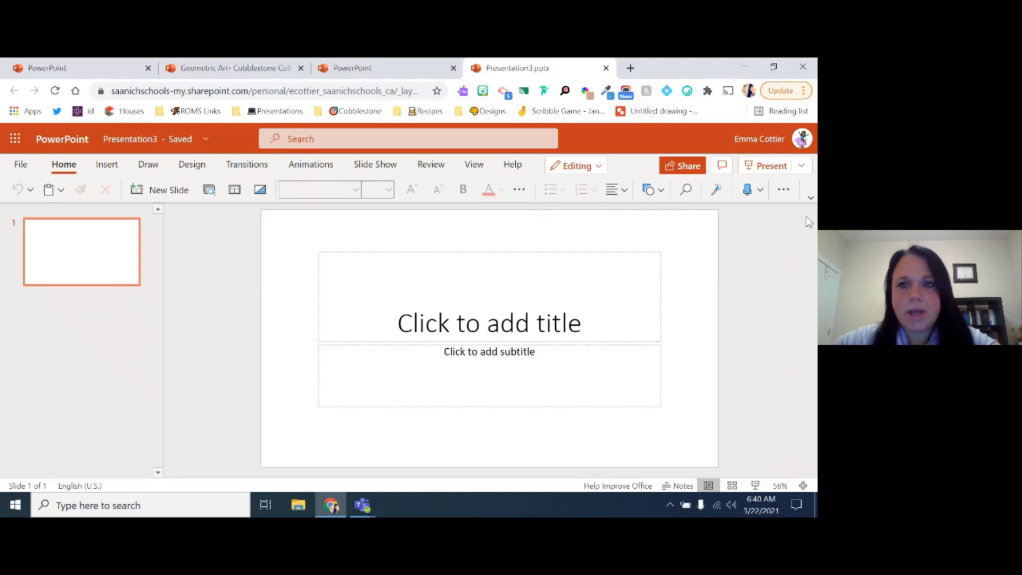
Step: Close Presentation3 and load office.com in a new browser tab
left_click(606, 68)
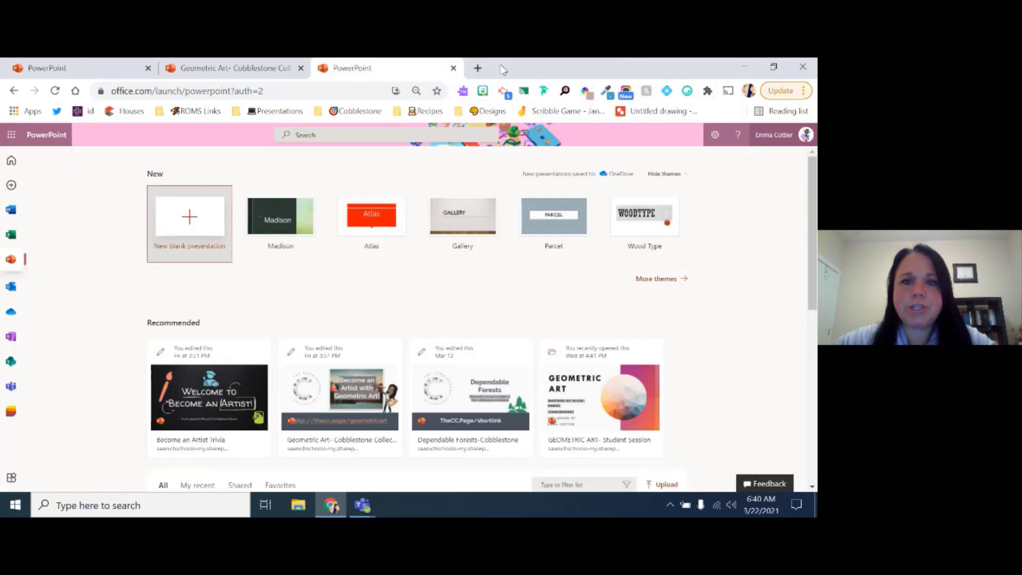
left_click(478, 69)
type("office.com")
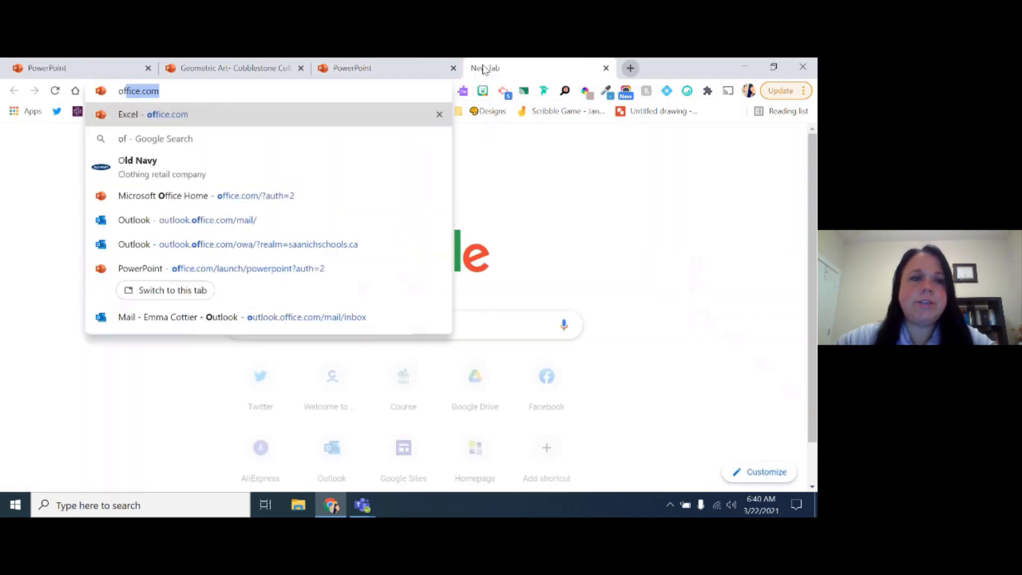
key("Return")
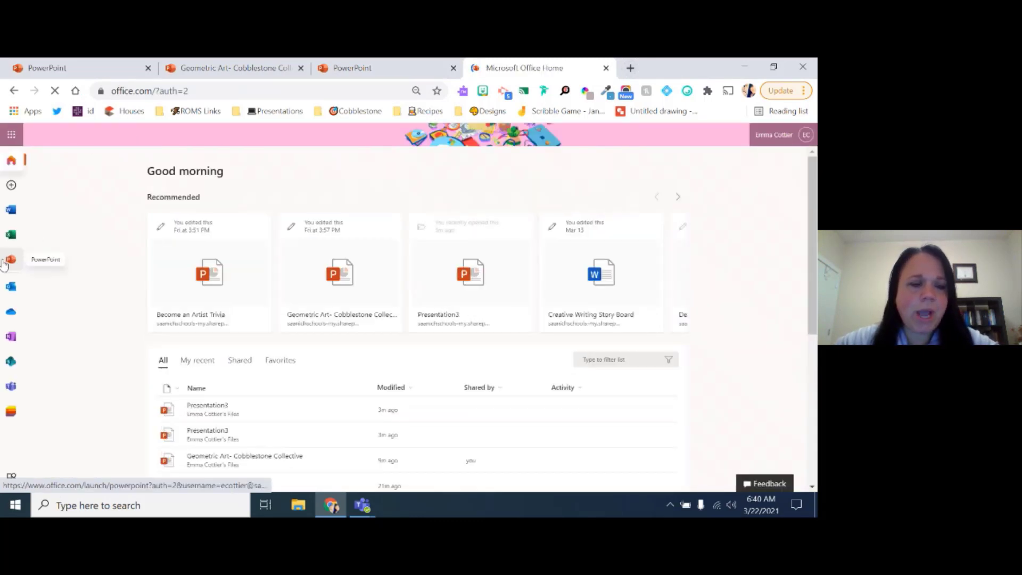
Step: Create blank presentation Presentation4 from the PowerPoint start page and close Designer
left_click(10, 260)
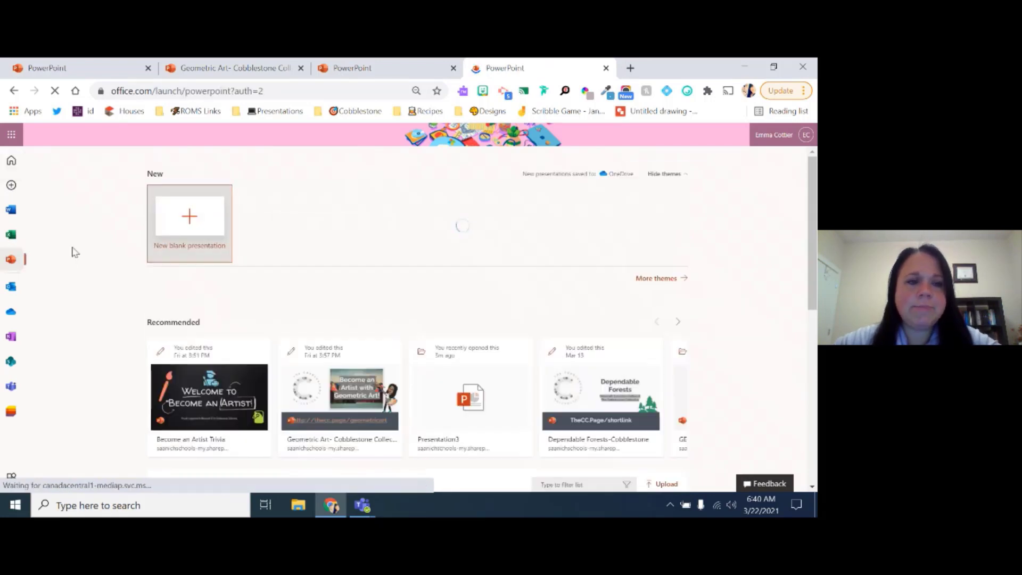
left_click(190, 228)
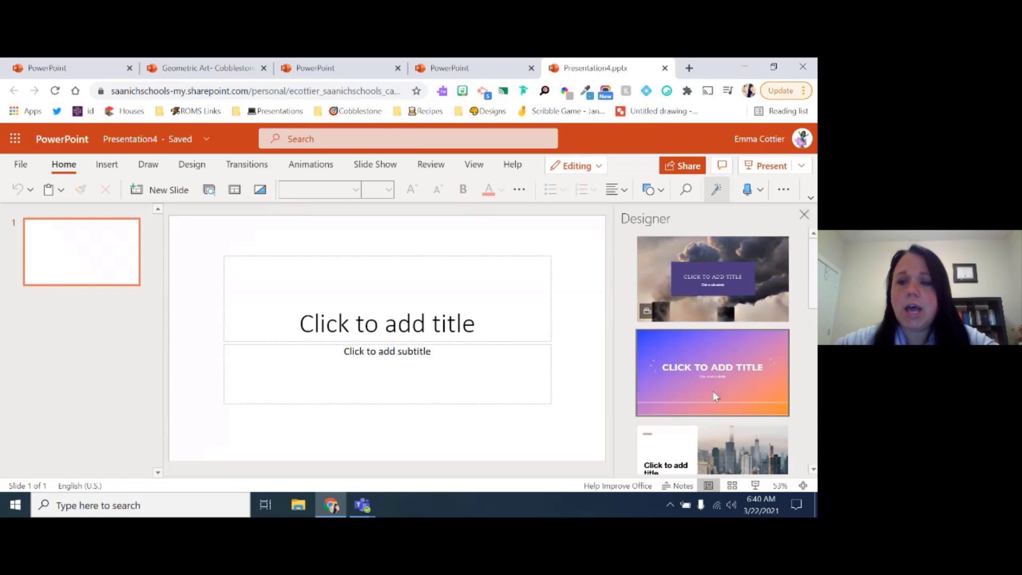
left_click(804, 214)
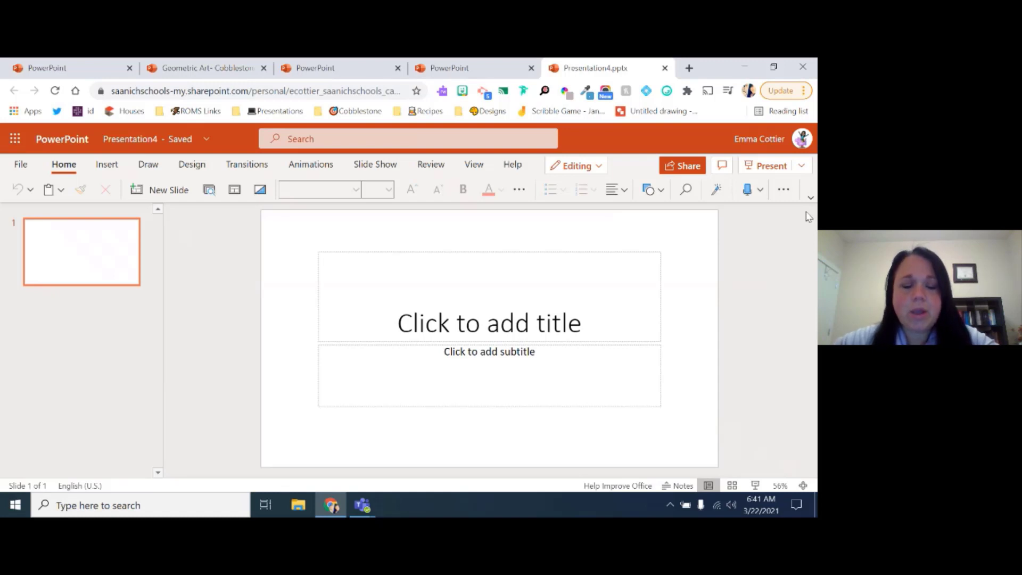
Step: Delete the slide's title placeholder
left_click(511, 251)
key("Delete")
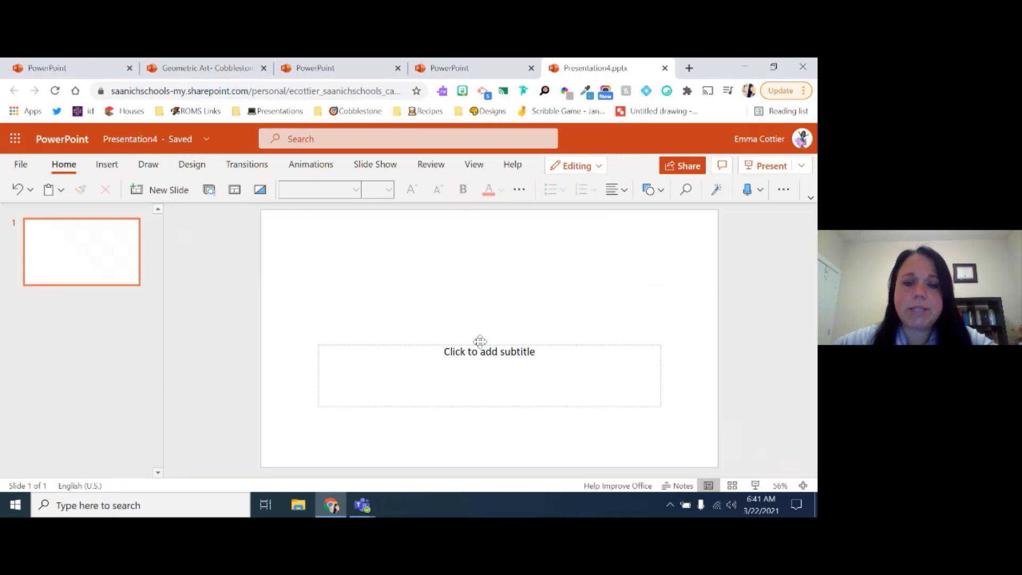
left_click(479, 345)
left_click(268, 223)
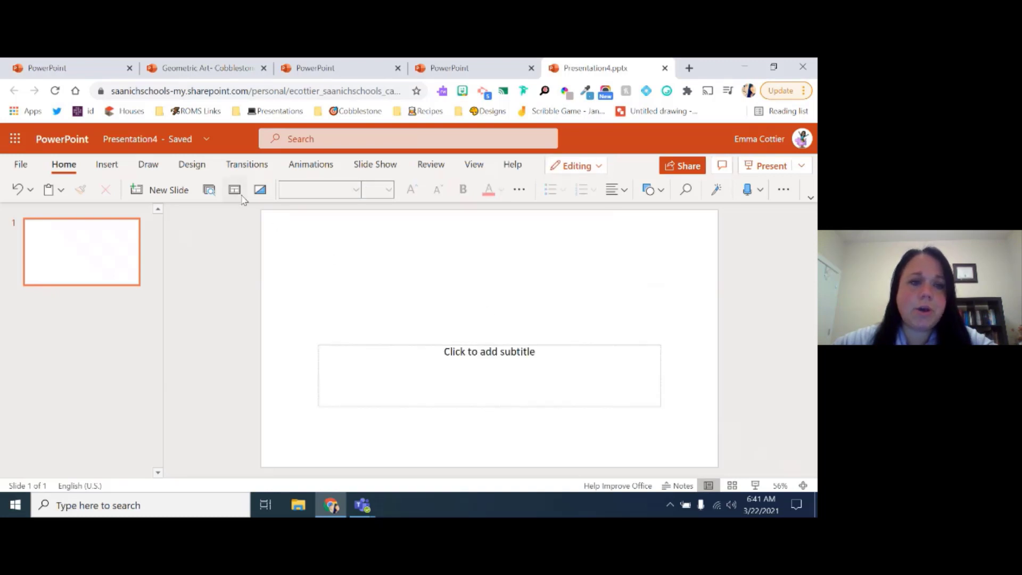
Step: Apply the Blank layout to the slide
left_click(234, 191)
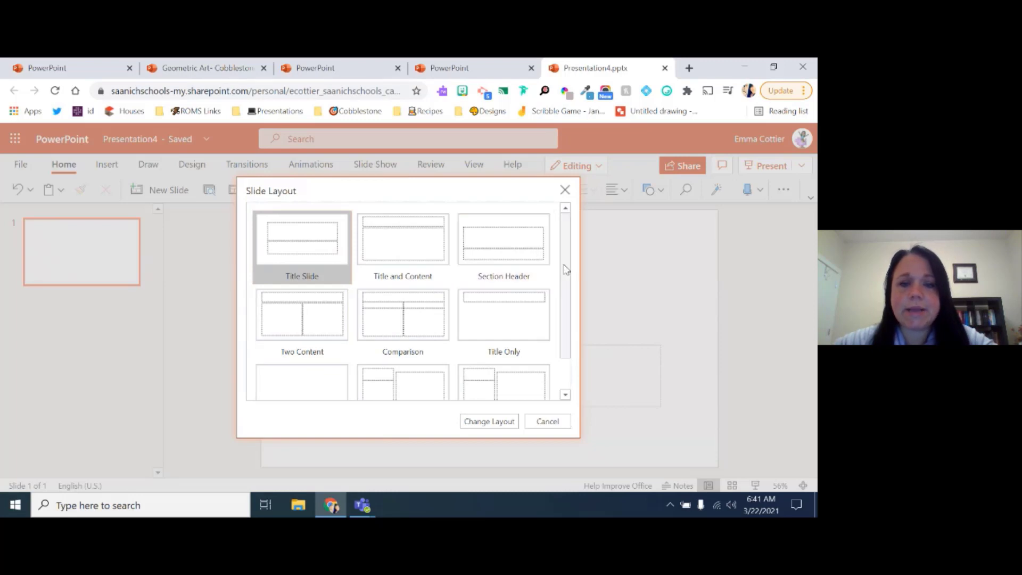
scroll(565, 270, "down", 2)
left_click(285, 349)
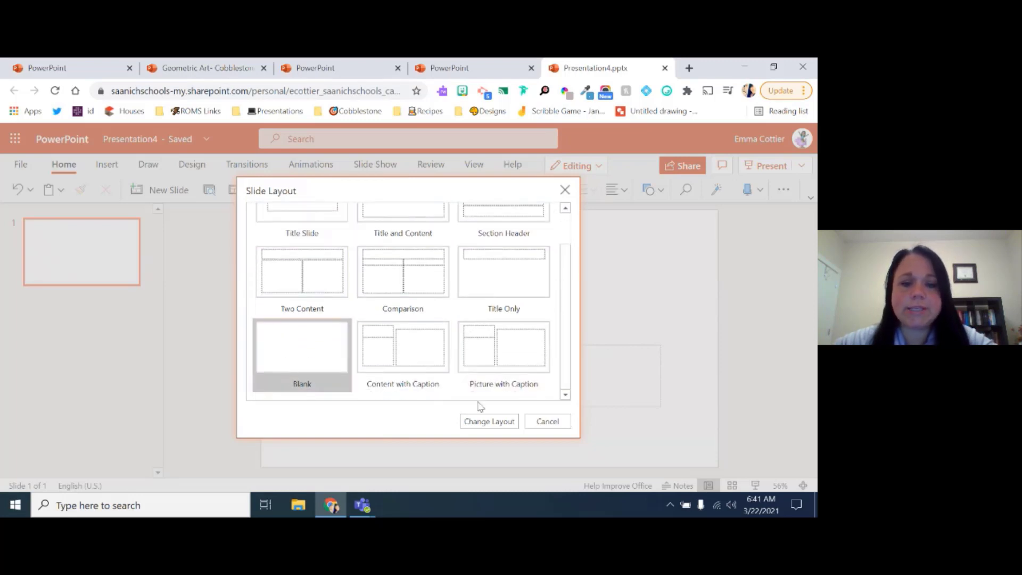
left_click(494, 421)
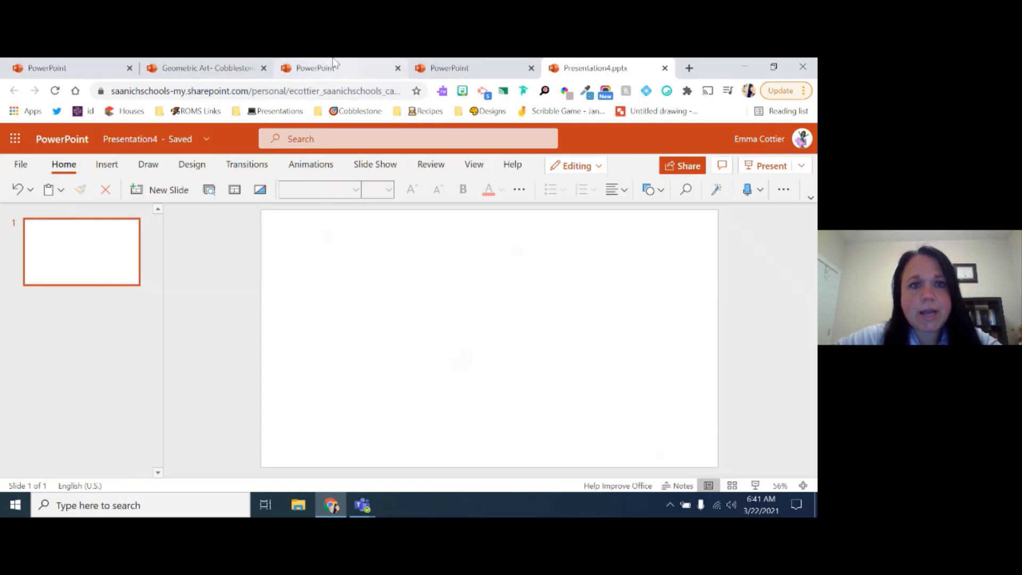
Step: Go back to the Geometric Art lesson deck and view its first slide
left_click(322, 70)
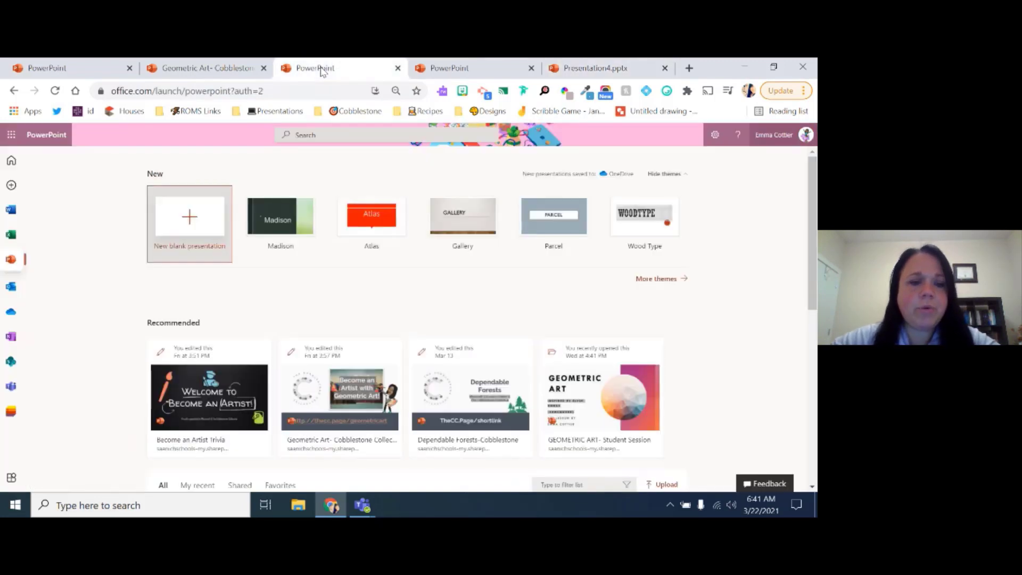
left_click(213, 78)
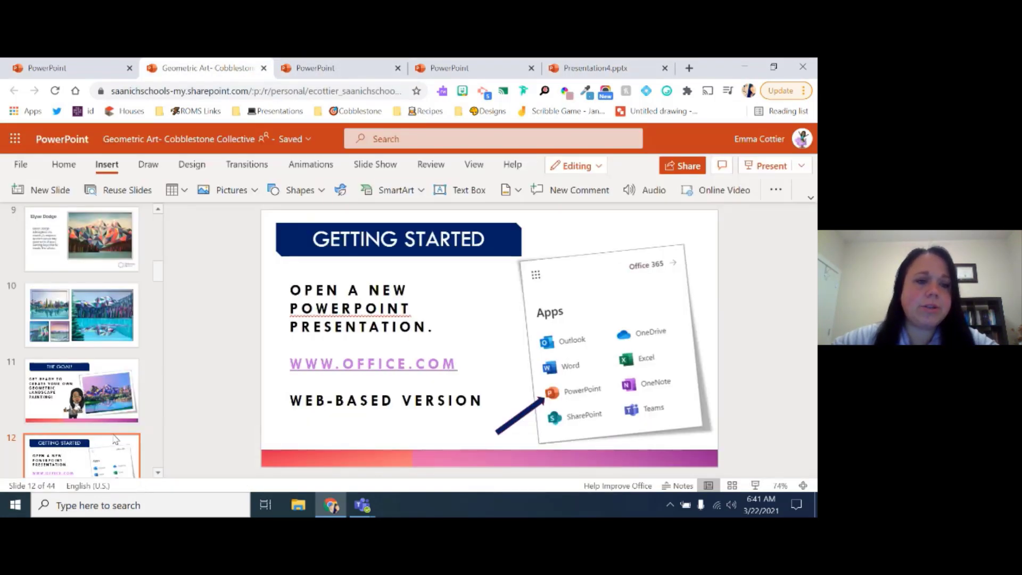
scroll(159, 278, "down", 2)
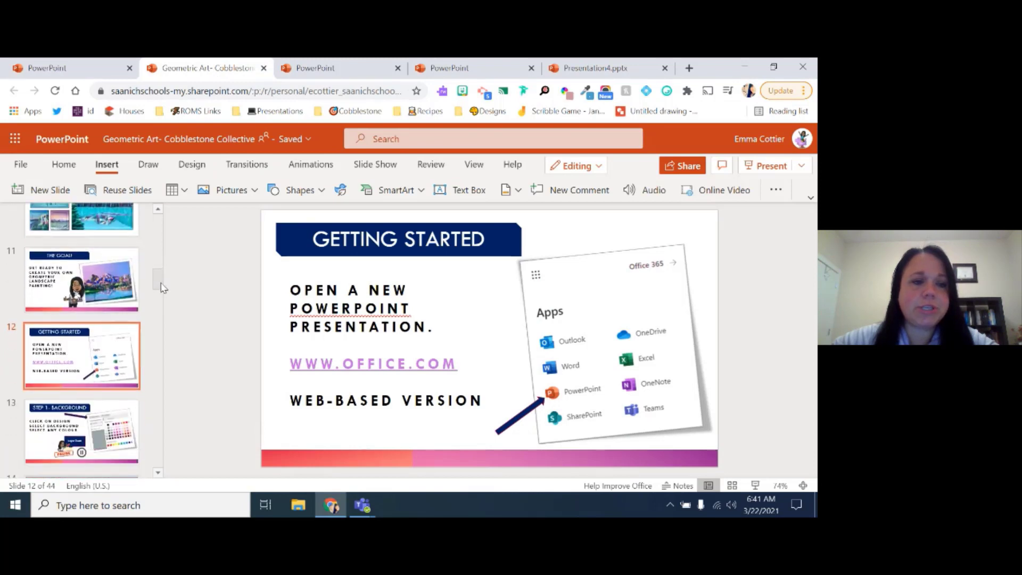
left_click_drag(160, 282, 159, 224)
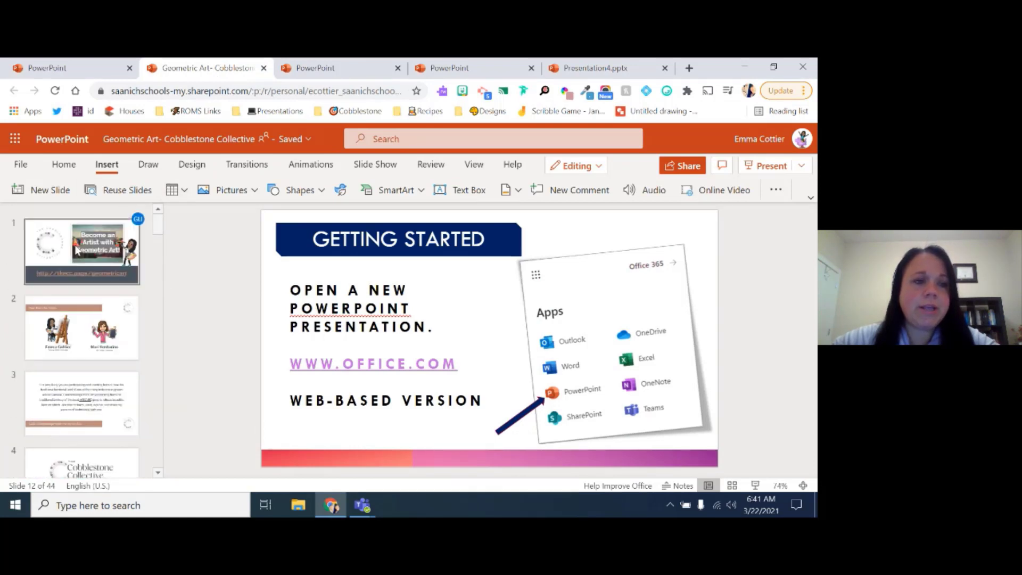
left_click(57, 258)
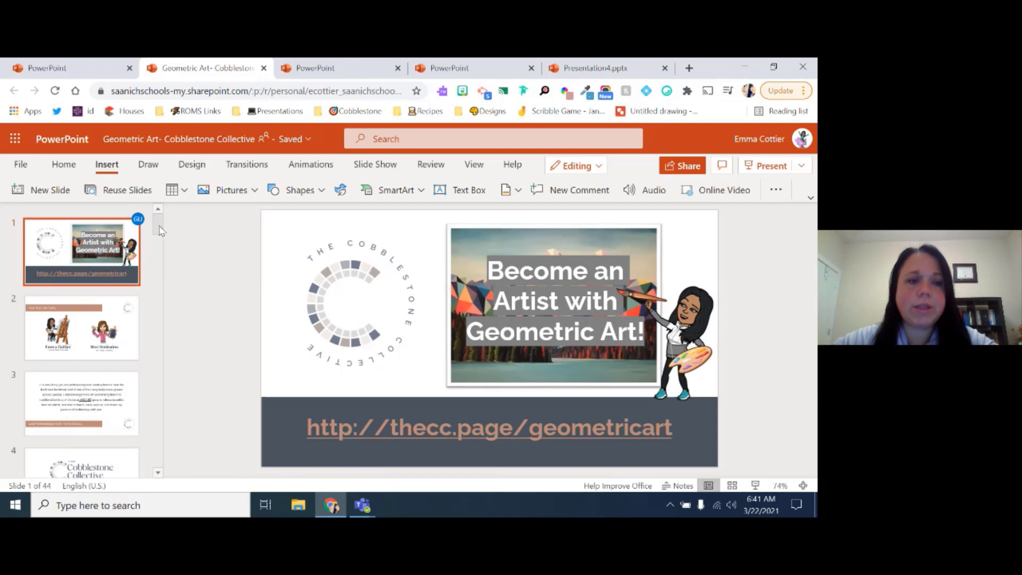
Step: Review the Getting Started and Step 1 - Background slides, then return to Presentation4
left_click_drag(159, 230, 155, 285)
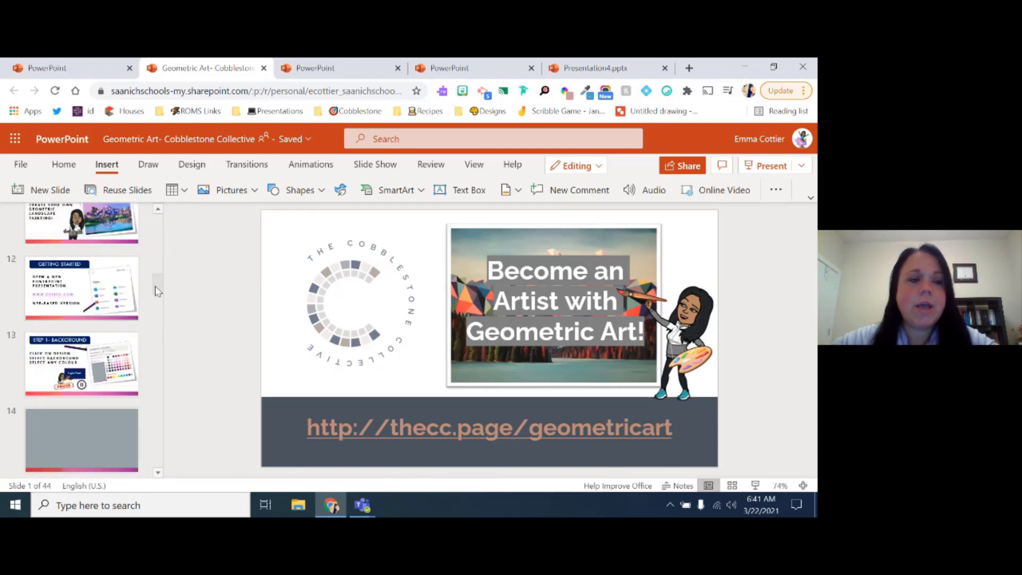
left_click(46, 307)
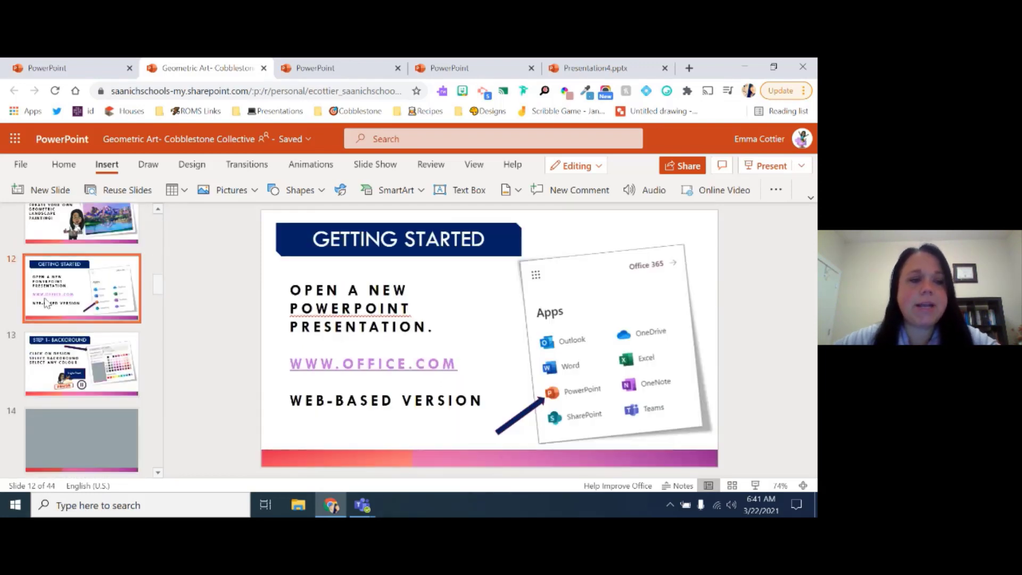
key("Down")
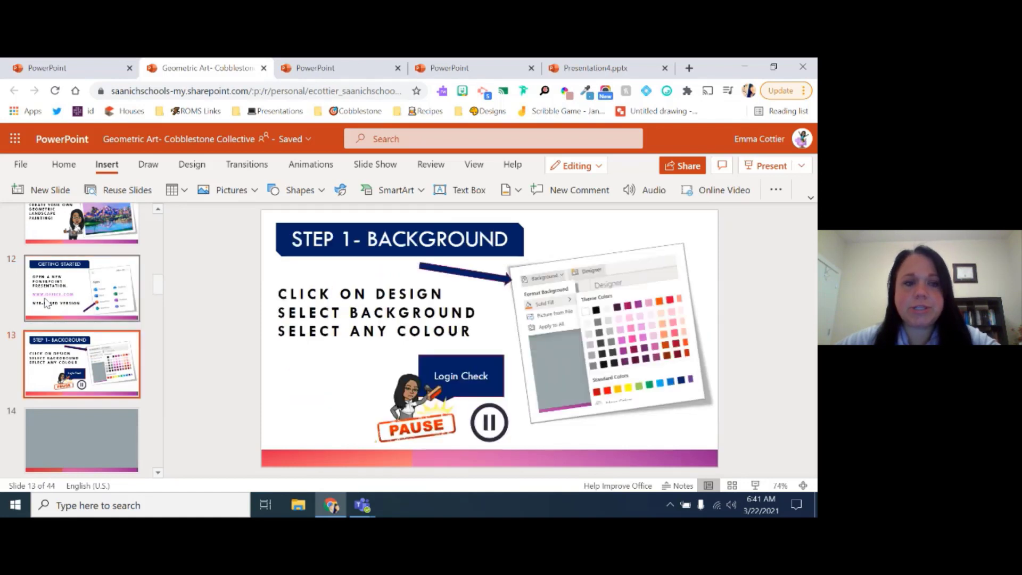
key("Up")
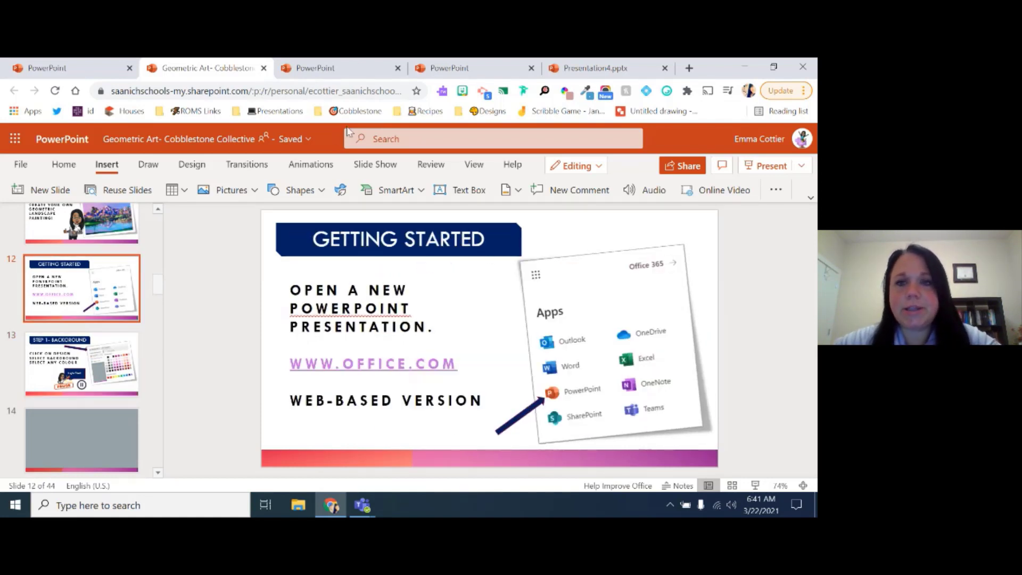
left_click(579, 71)
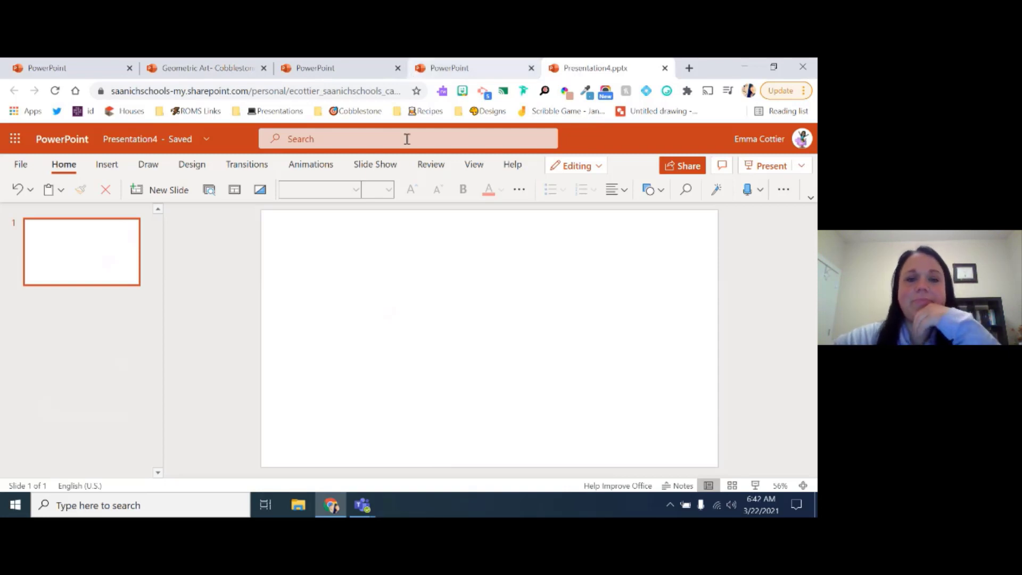
Step: Check the blank slide's context menu and the Insert tools, then return to the Geometric Art deck
right_click(401, 296)
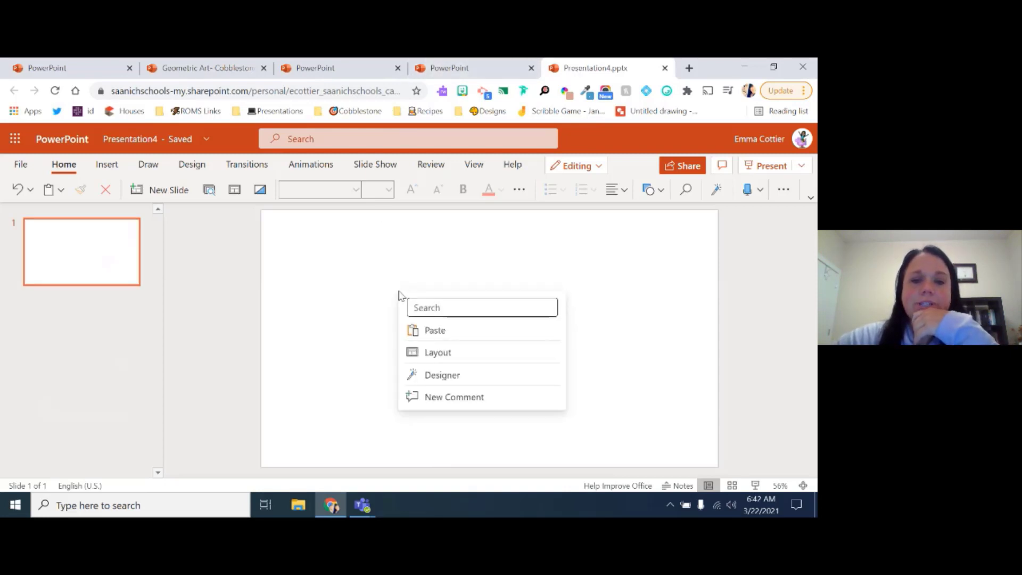
left_click(377, 278)
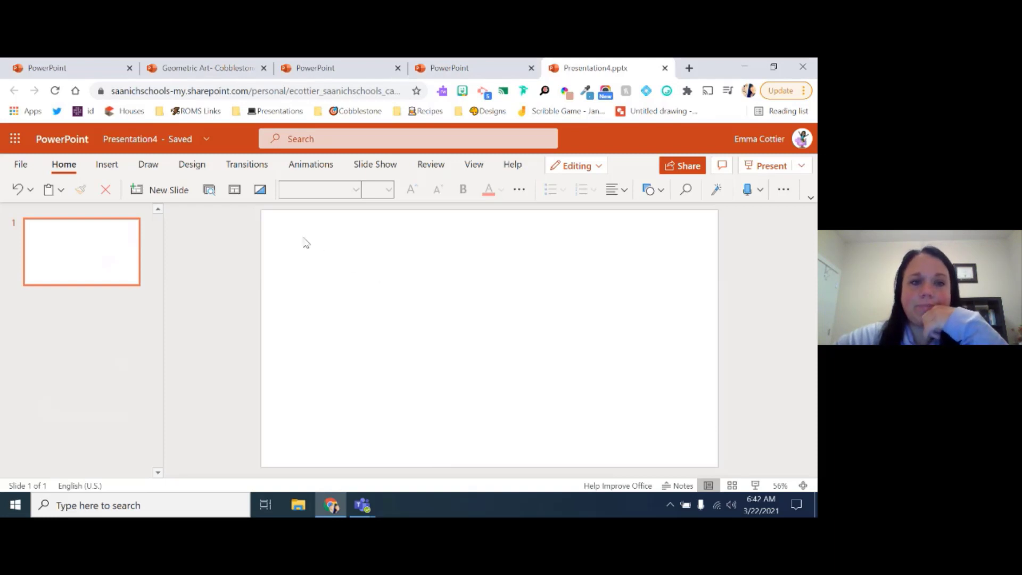
right_click(375, 307)
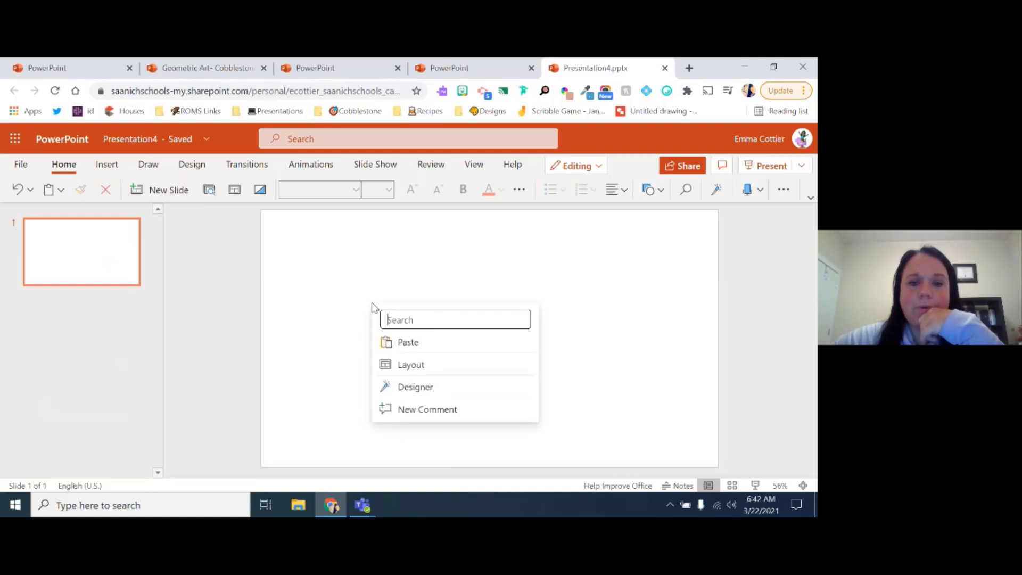
left_click(315, 251)
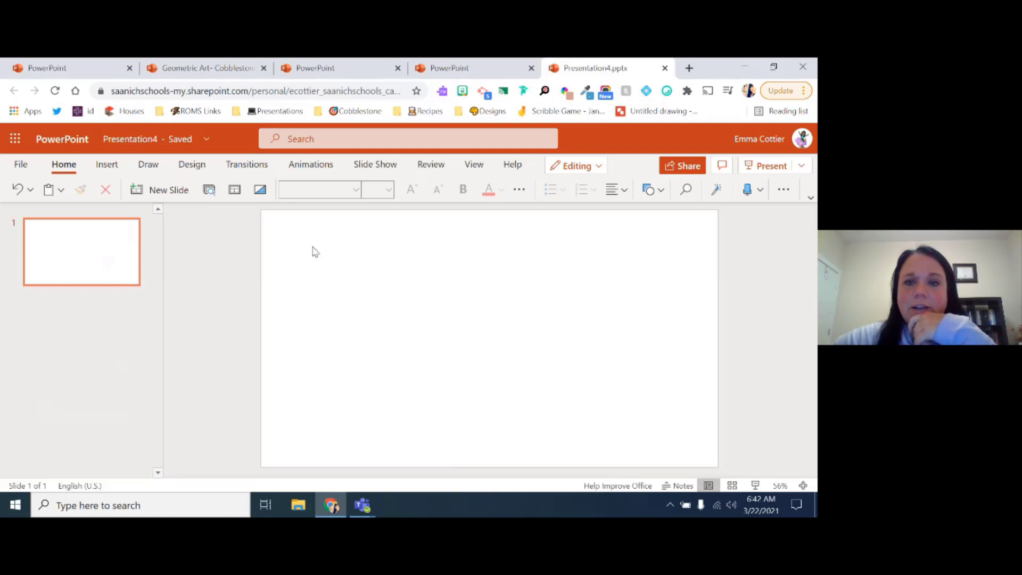
left_click(113, 169)
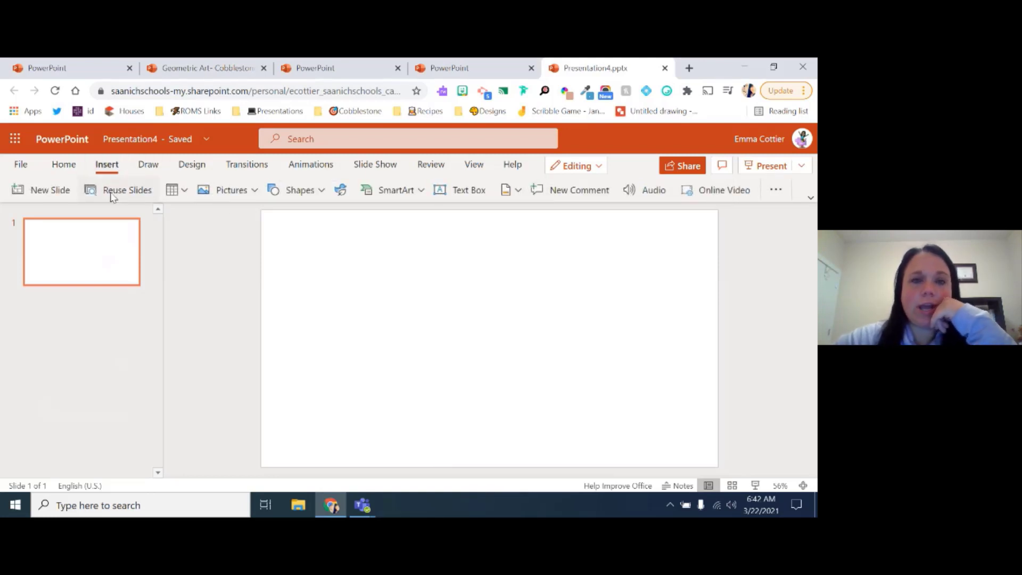
left_click(197, 69)
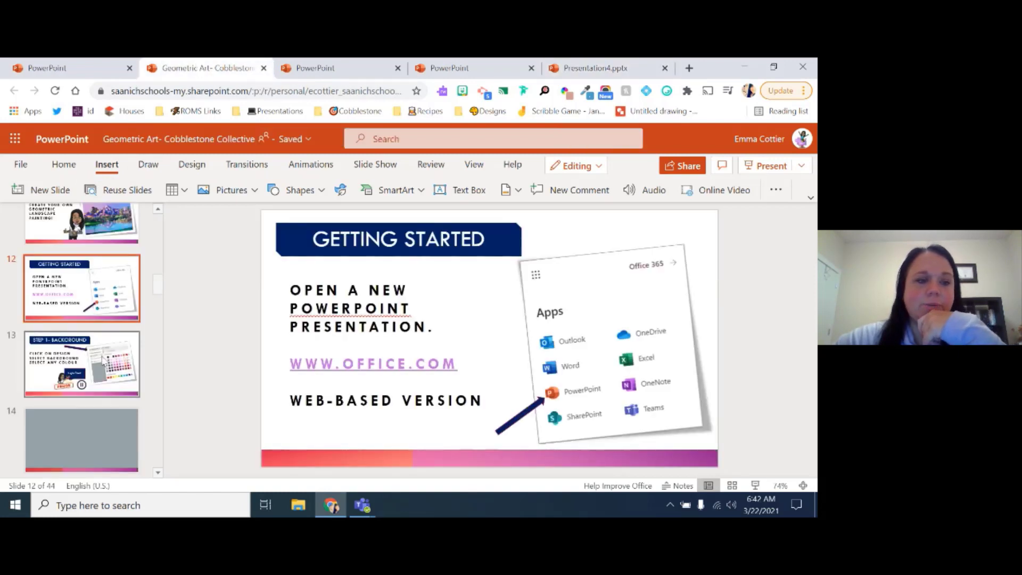
Step: Read the lesson's Step 1 - Background slide, then return to Presentation4
left_click(47, 363)
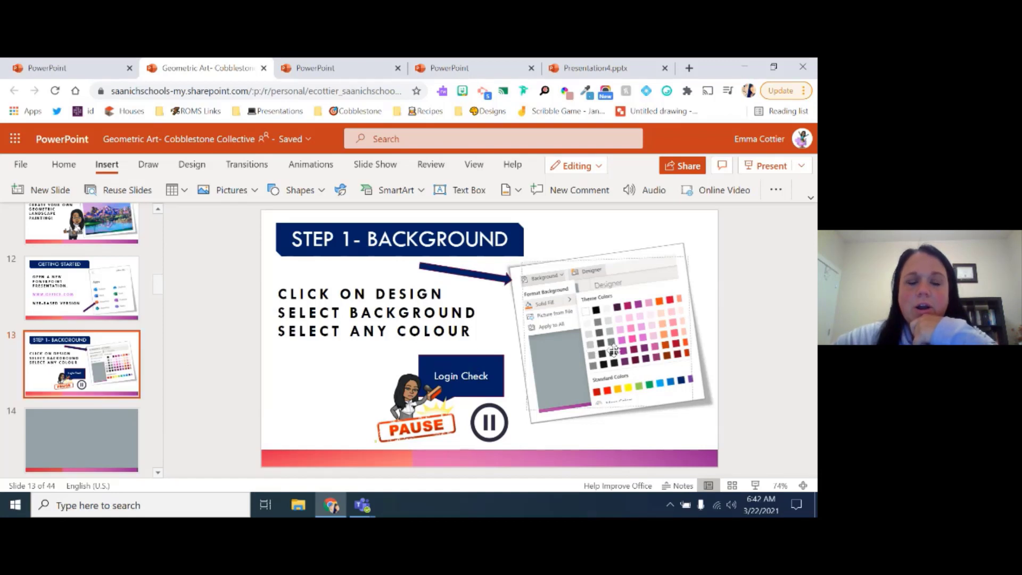
left_click(49, 305)
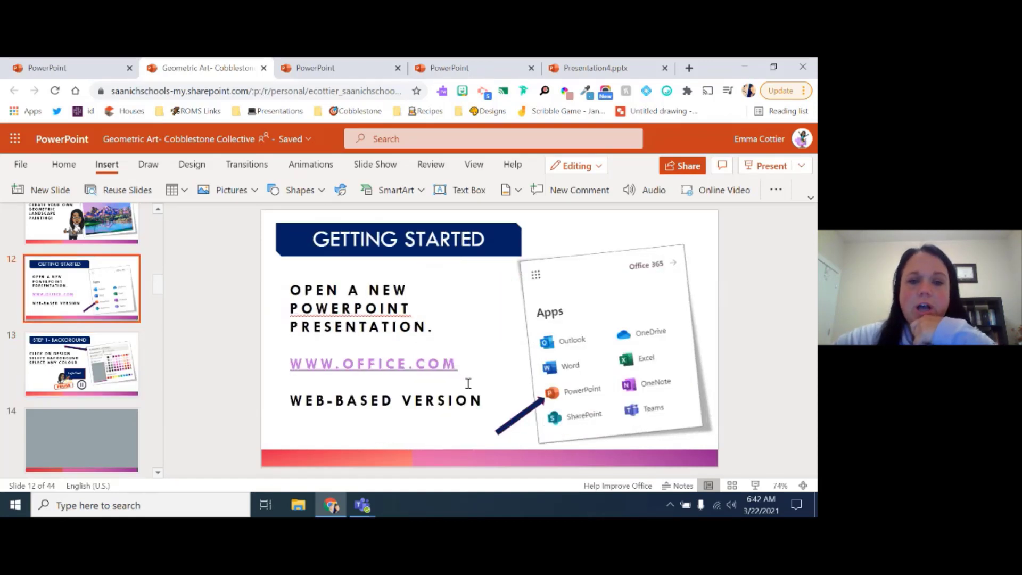
left_click(83, 359)
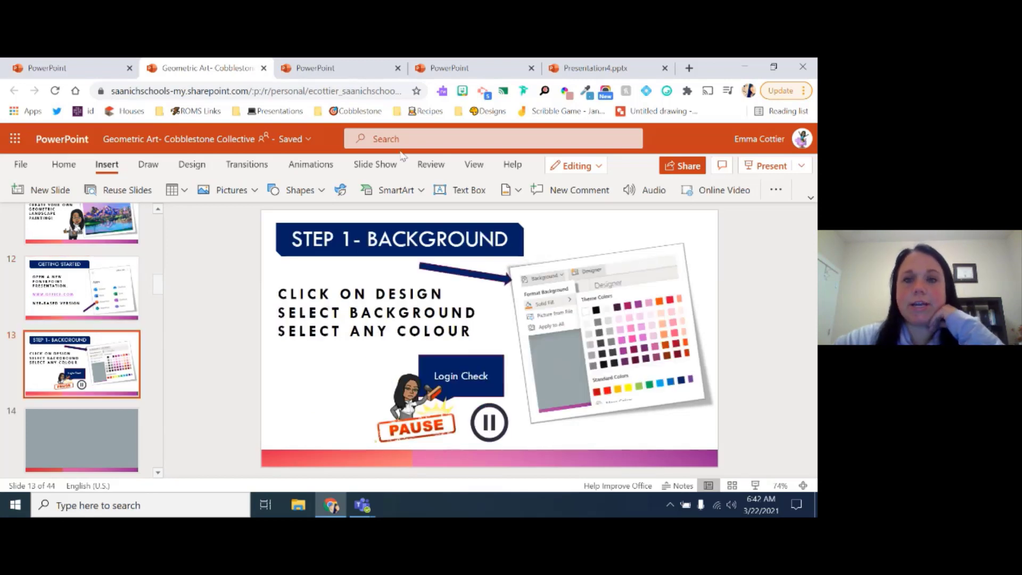
left_click(598, 75)
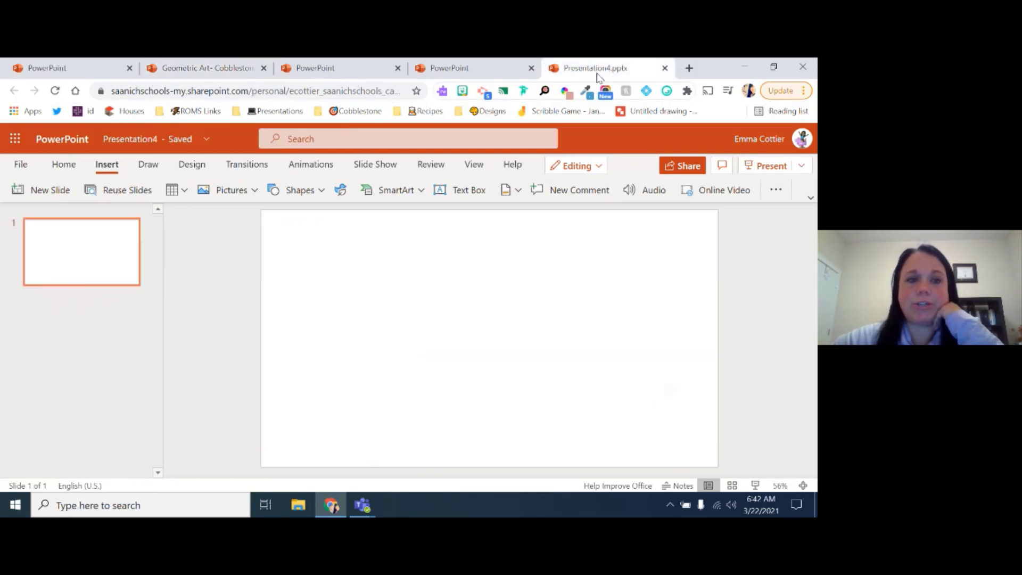
Step: Preview the Design tab's solid-fill background colours, then return to the lesson's Step 1 slide
left_click(198, 170)
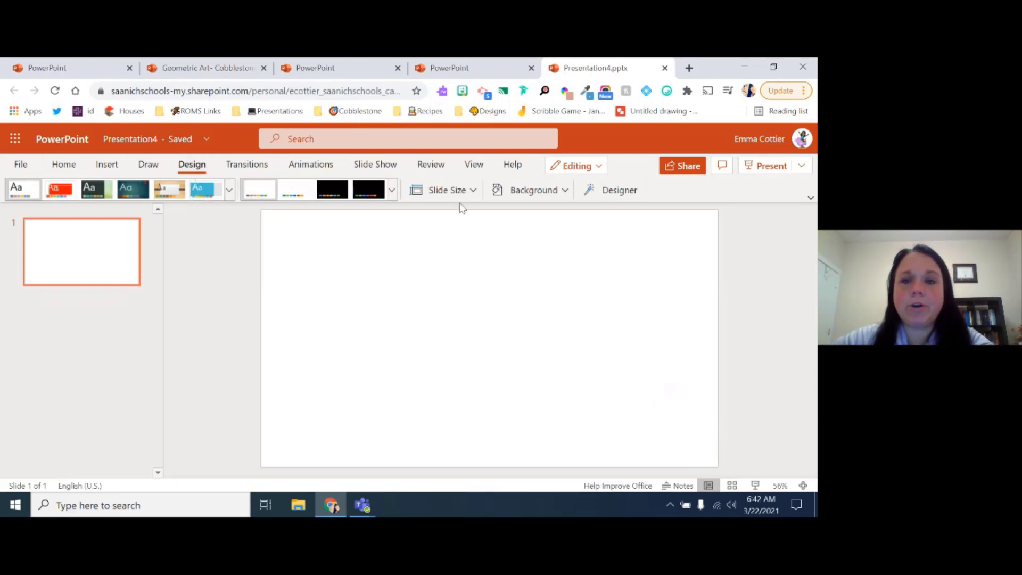
left_click(565, 193)
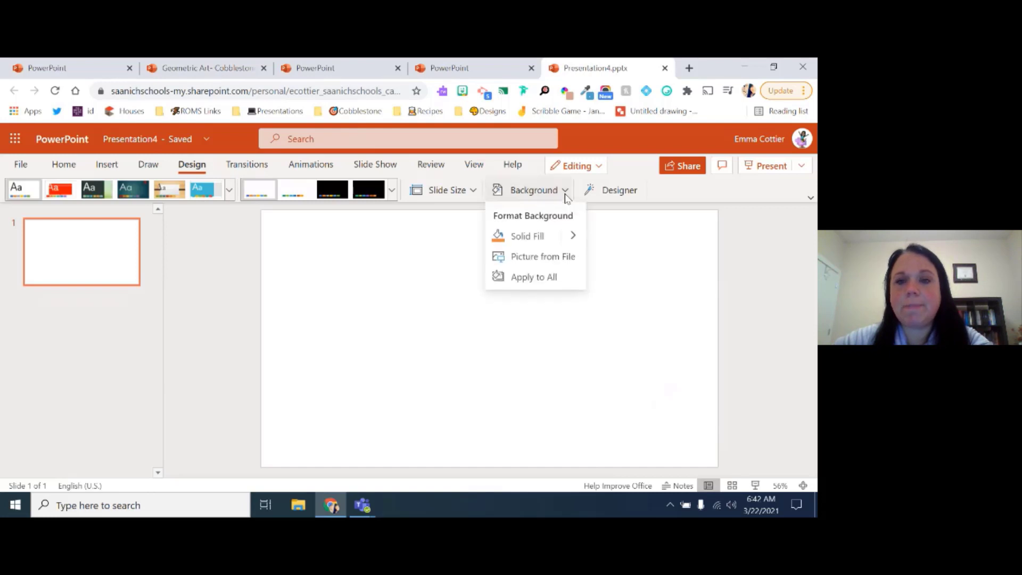
left_click(573, 237)
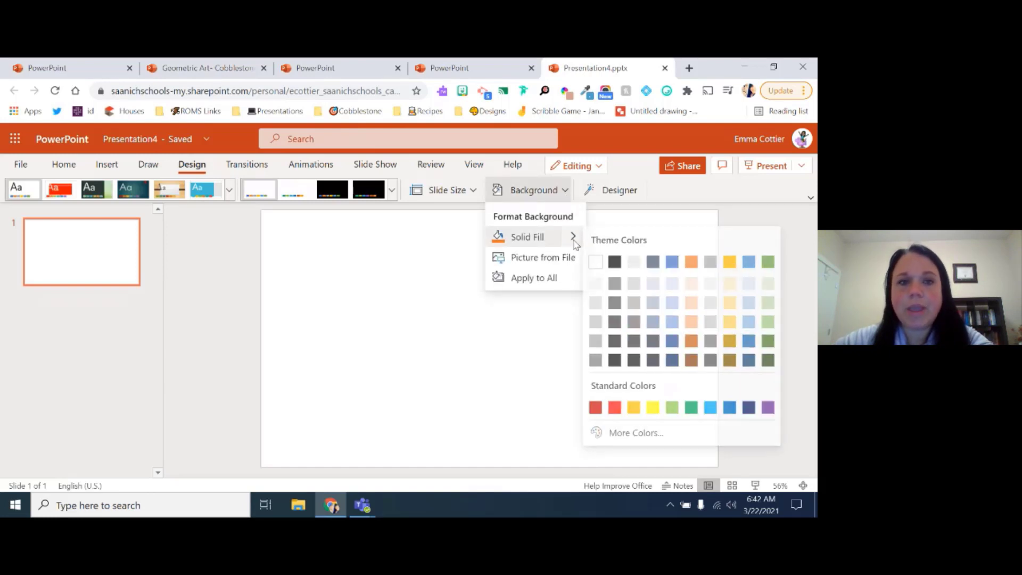
left_click(214, 69)
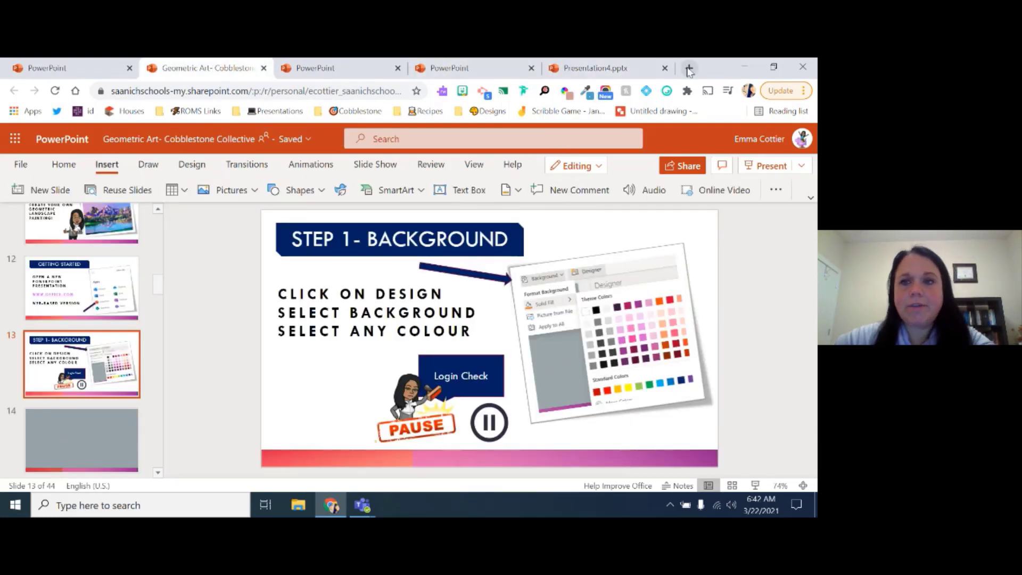
Step: View the two Elyse Dodge example slides and her geometric mountain painting, then return to Presentation4
mouse_move(157, 284)
left_mouse_down()
mouse_move(158, 226)
mouse_move(154, 266)
left_mouse_up()
left_click(80, 283)
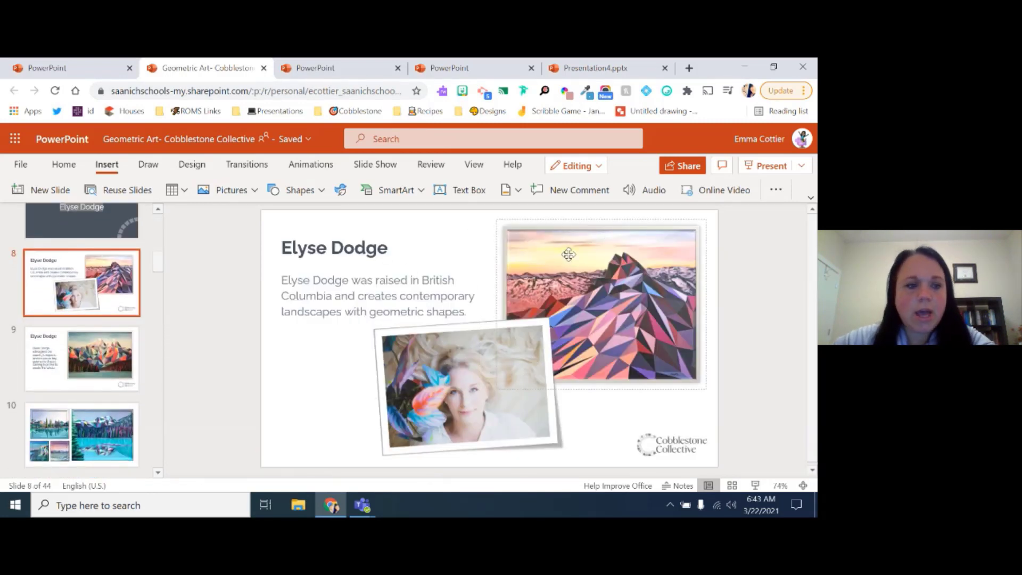
left_click(109, 346)
left_click(599, 315)
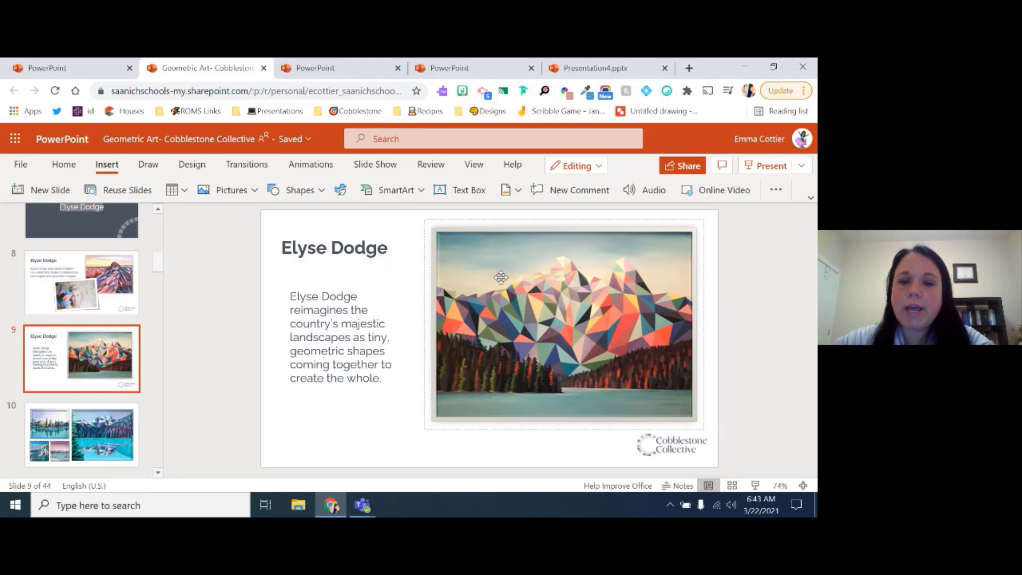
left_click(606, 66)
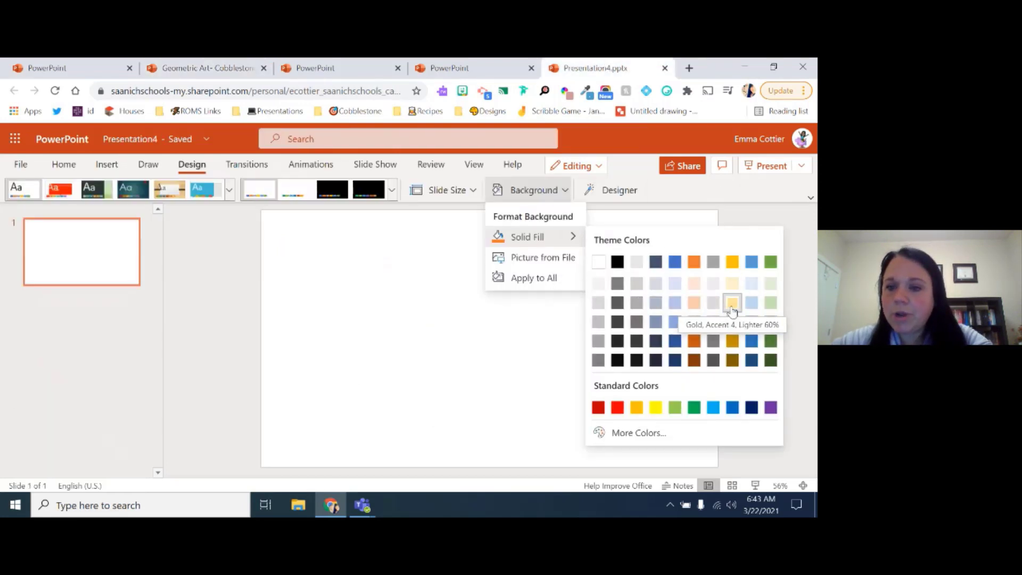
Step: Fill the slide background with solid Blue Gray, Text 2, Lighter 60%
left_click(655, 305)
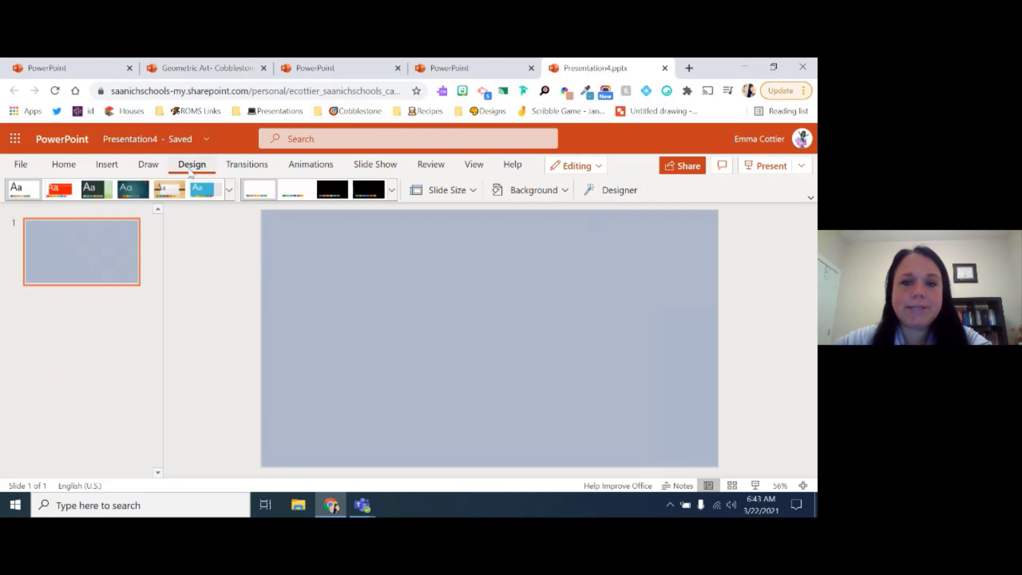
left_click(564, 194)
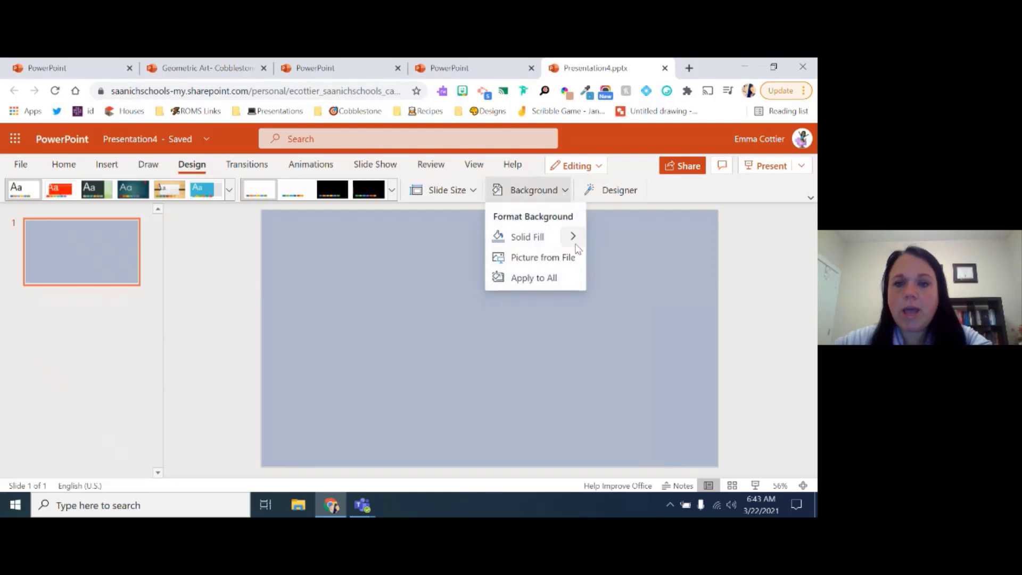
mouse_move(578, 246)
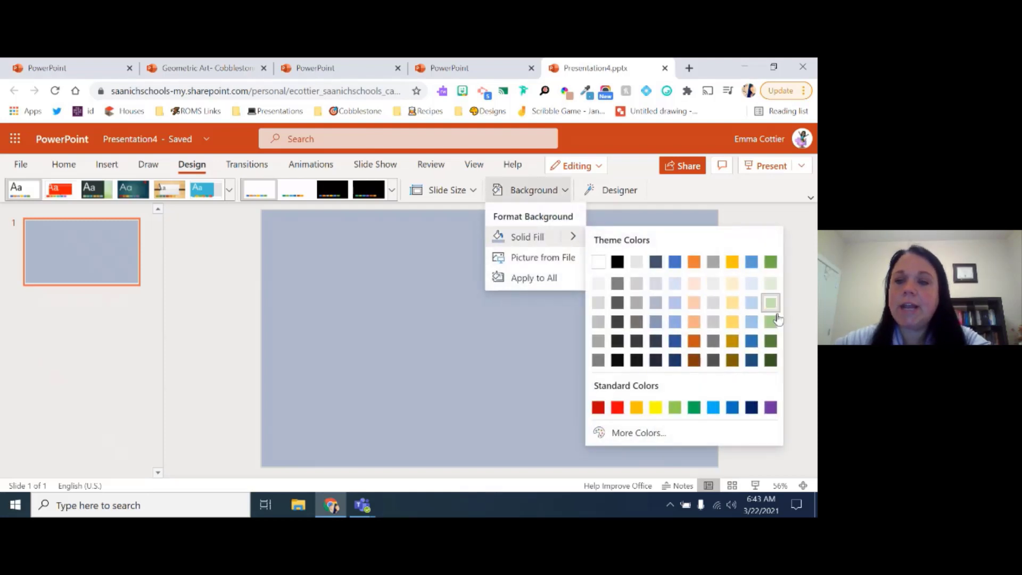
left_click(656, 303)
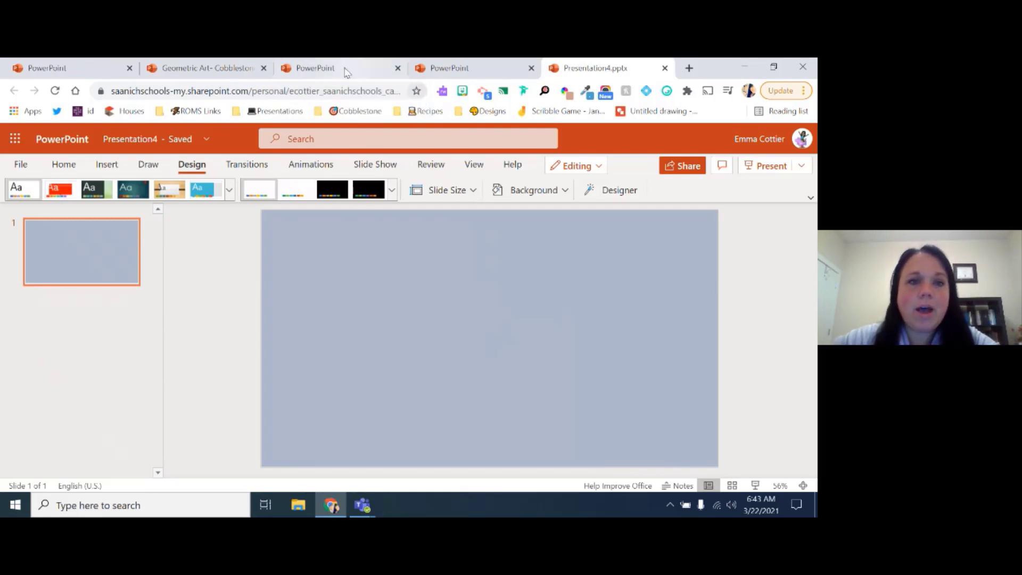
left_click(213, 68)
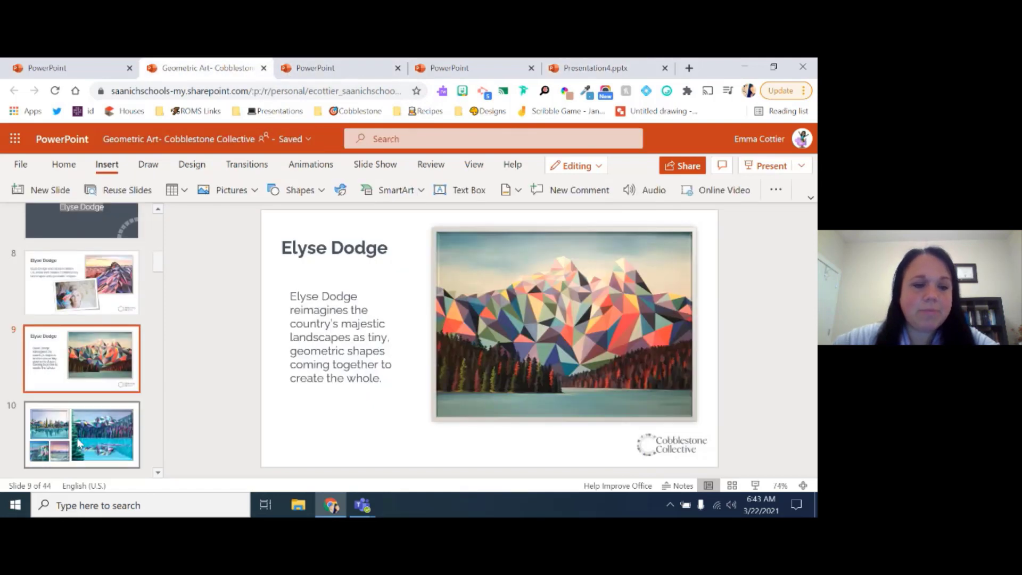
left_click(80, 418)
key("Down")
key("Down")
key("Down")
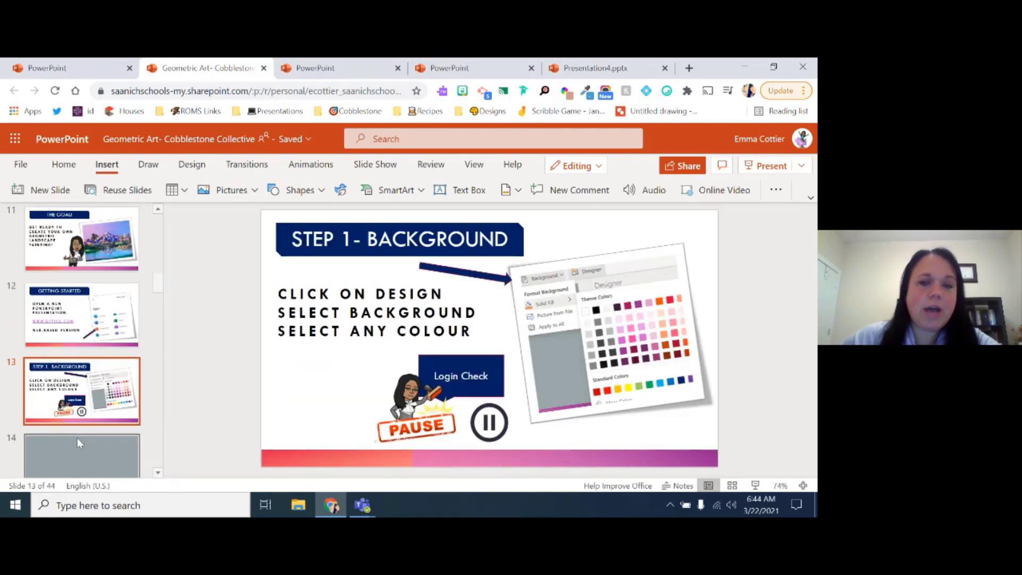
key("Down")
key("Down")
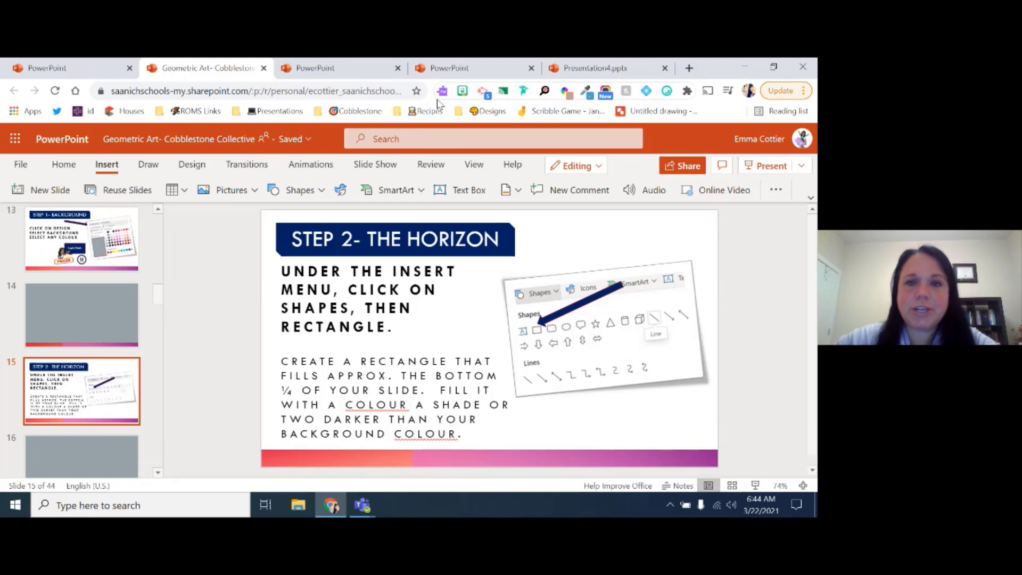
left_click(473, 69)
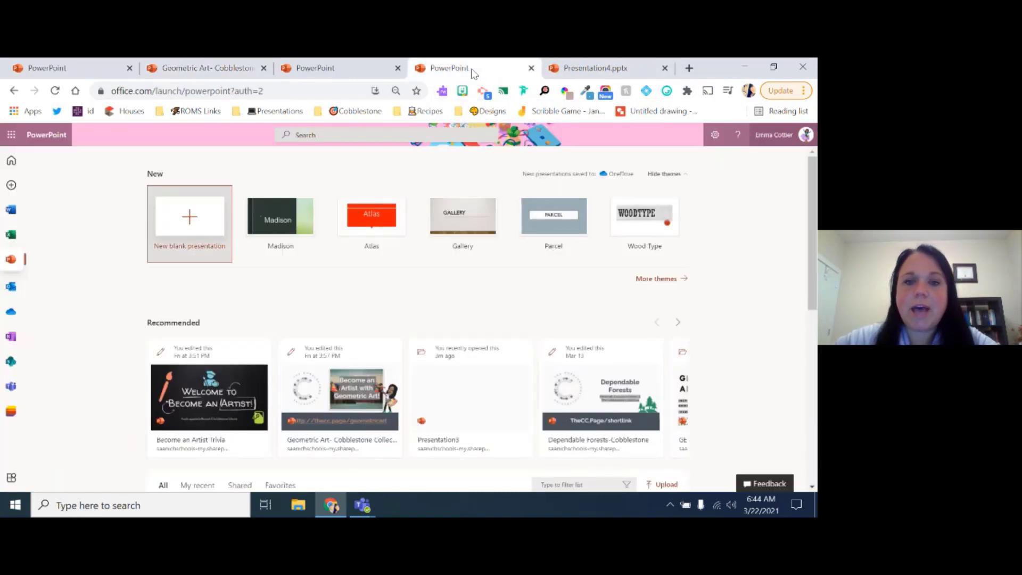
left_click(587, 70)
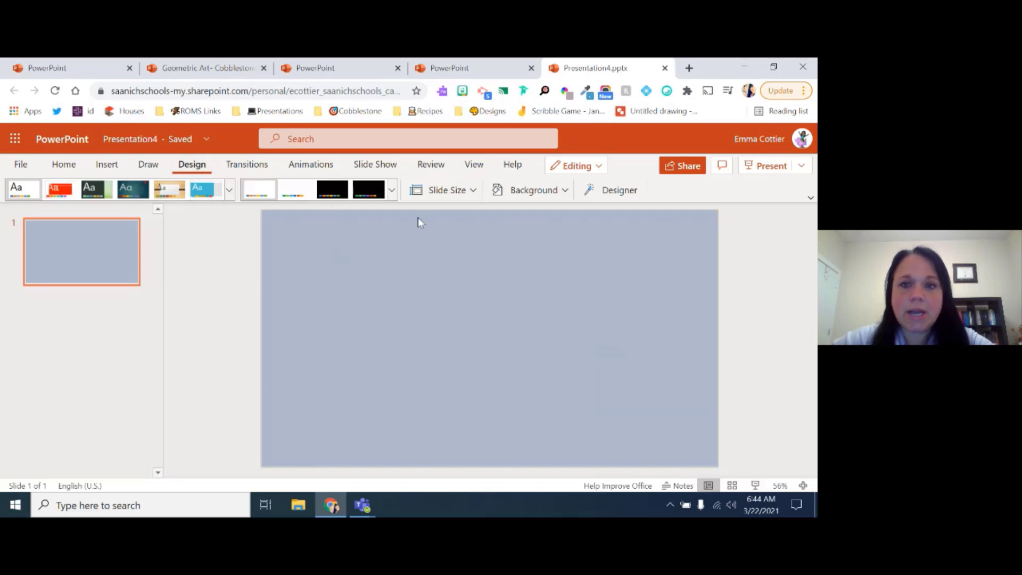
left_click(566, 190)
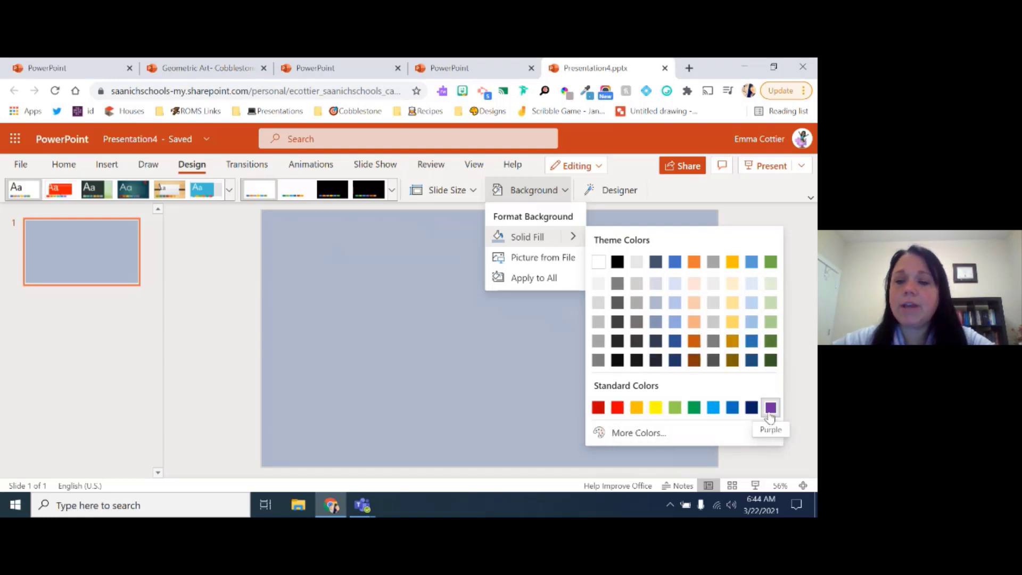
left_click(406, 297)
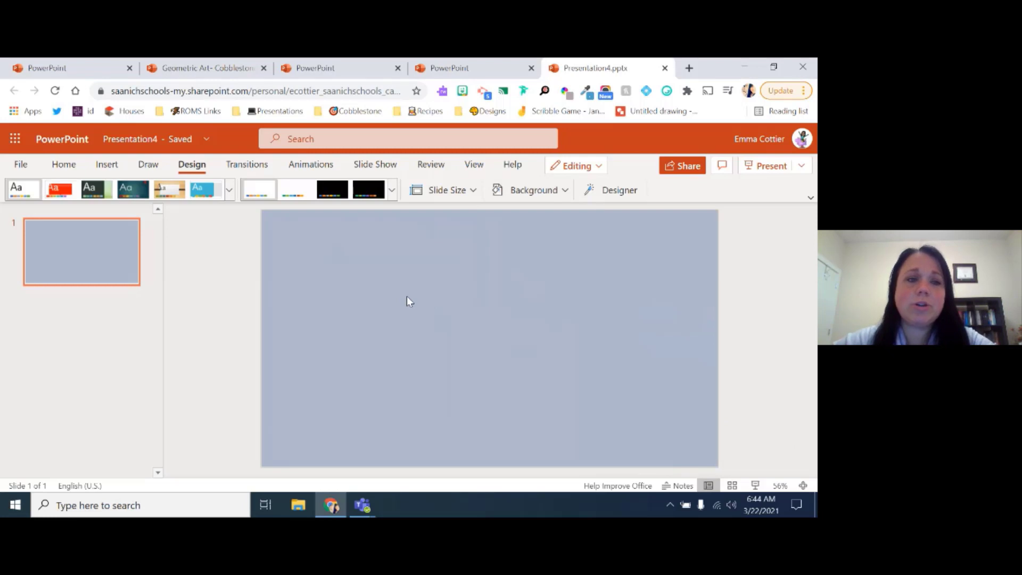
Step: Insert a Rectangle shape, a 1-inch blue square at the slide's centre
left_click(107, 166)
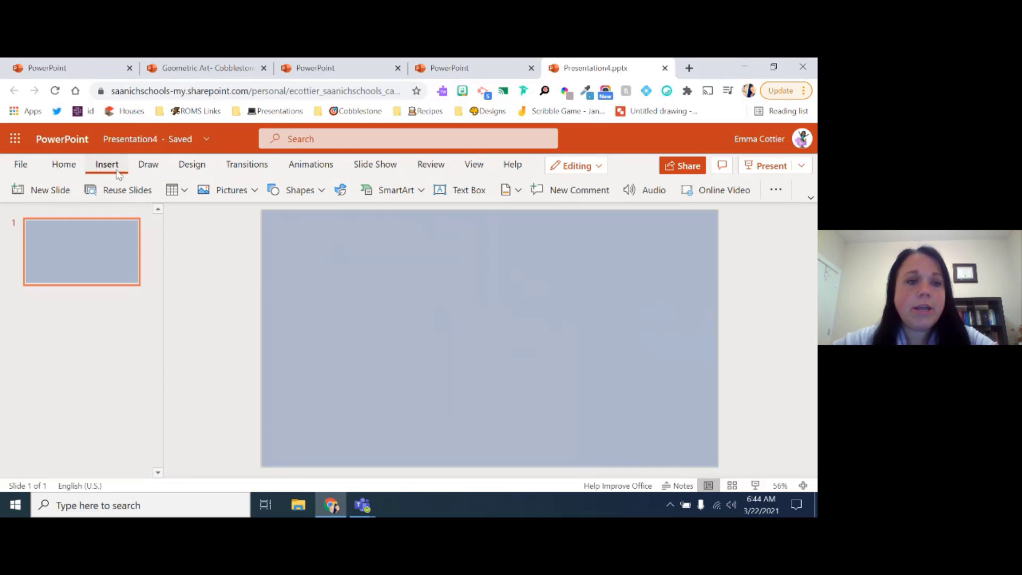
left_click(322, 192)
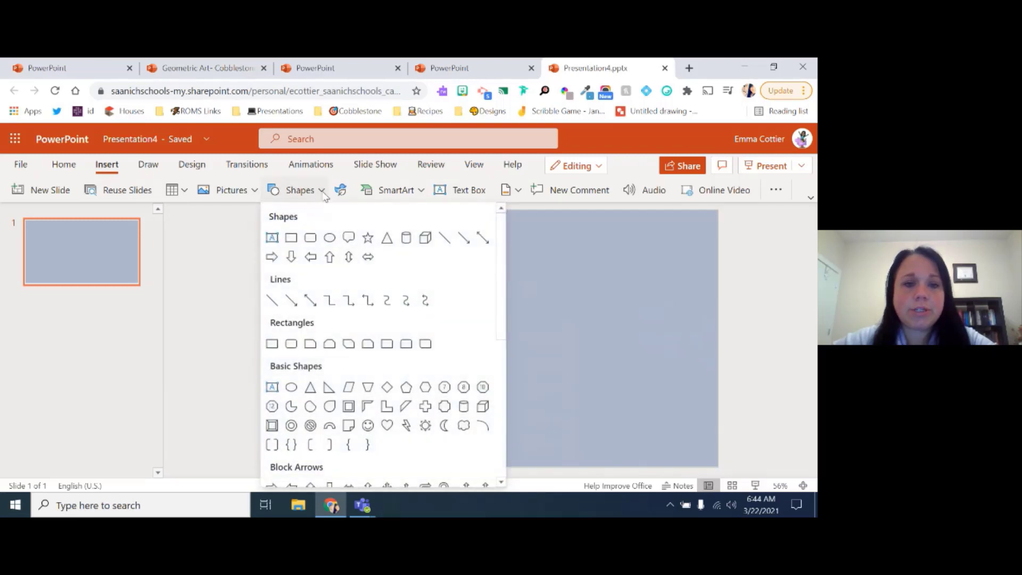
left_click(291, 240)
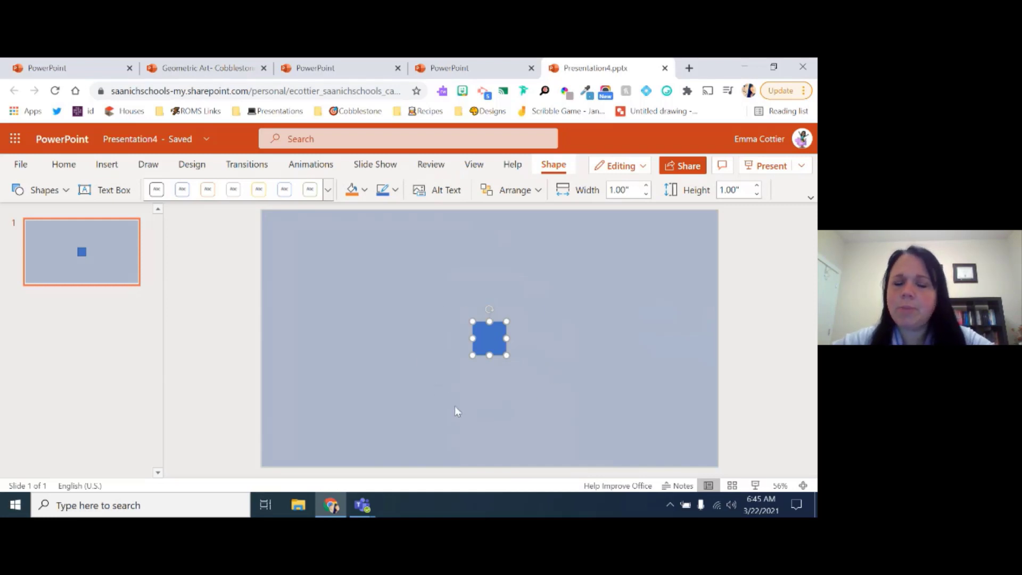
Step: Move the square to the bottom-left and stretch it into a 13.33 by 2.87 inch band
left_click(496, 341)
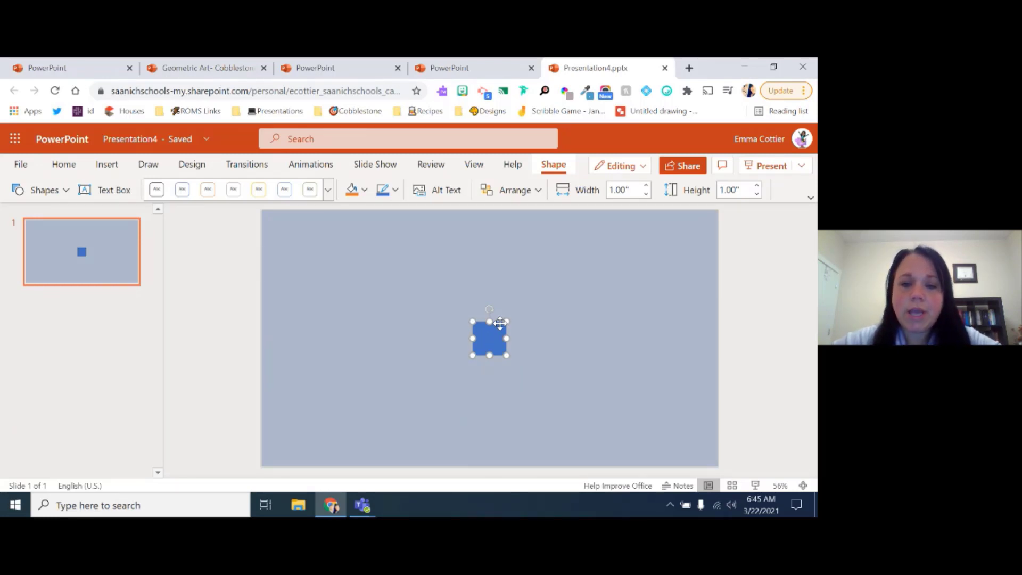
left_click_drag(500, 324, 295, 435)
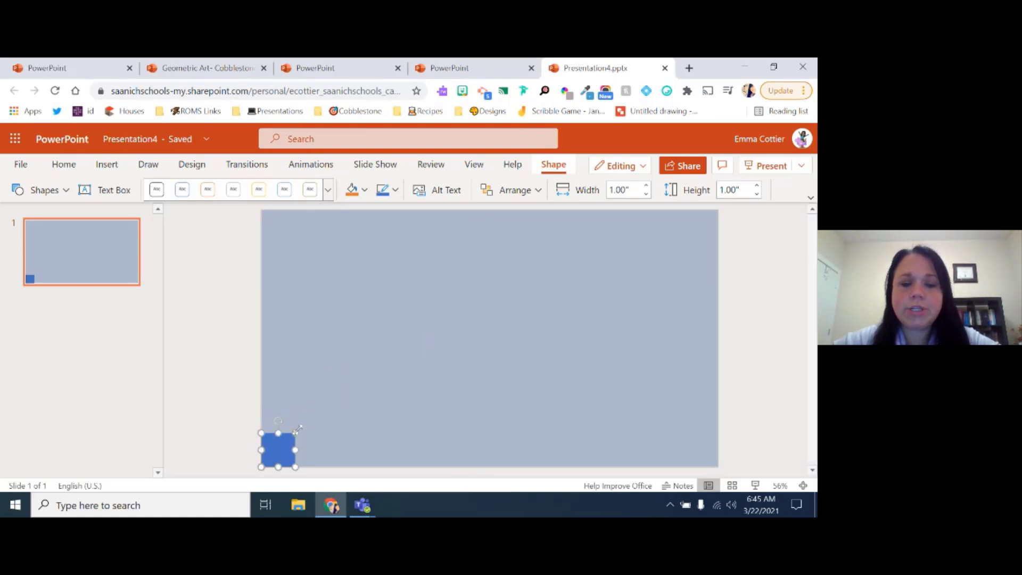
left_click_drag(296, 430, 720, 366)
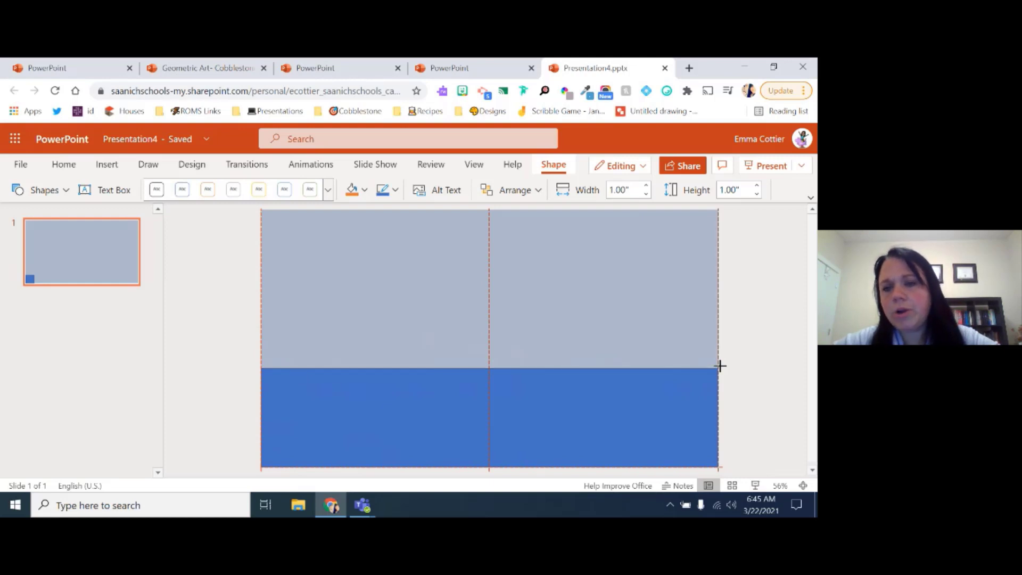
left_click_drag(720, 366, 720, 366)
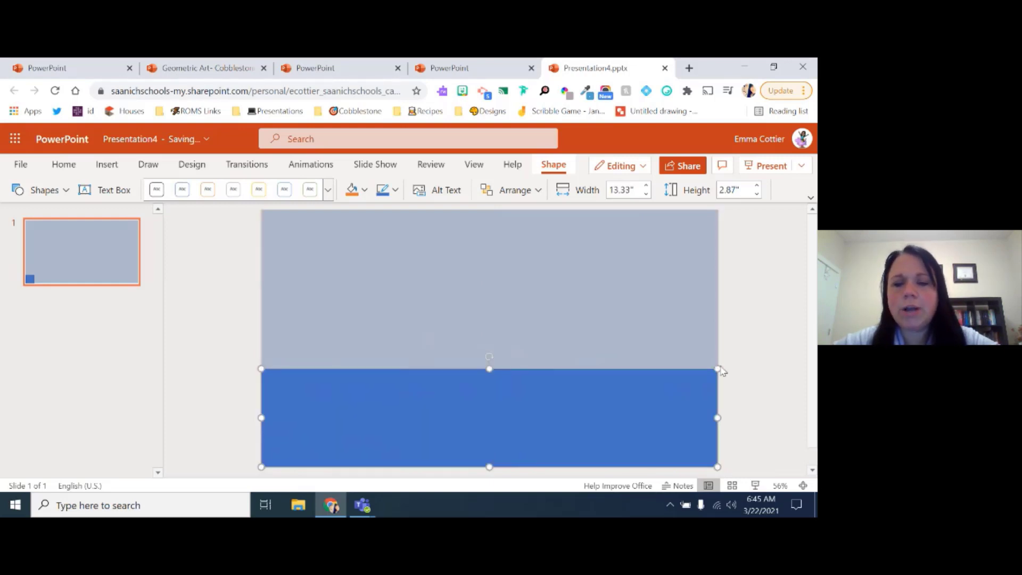
left_click(763, 349)
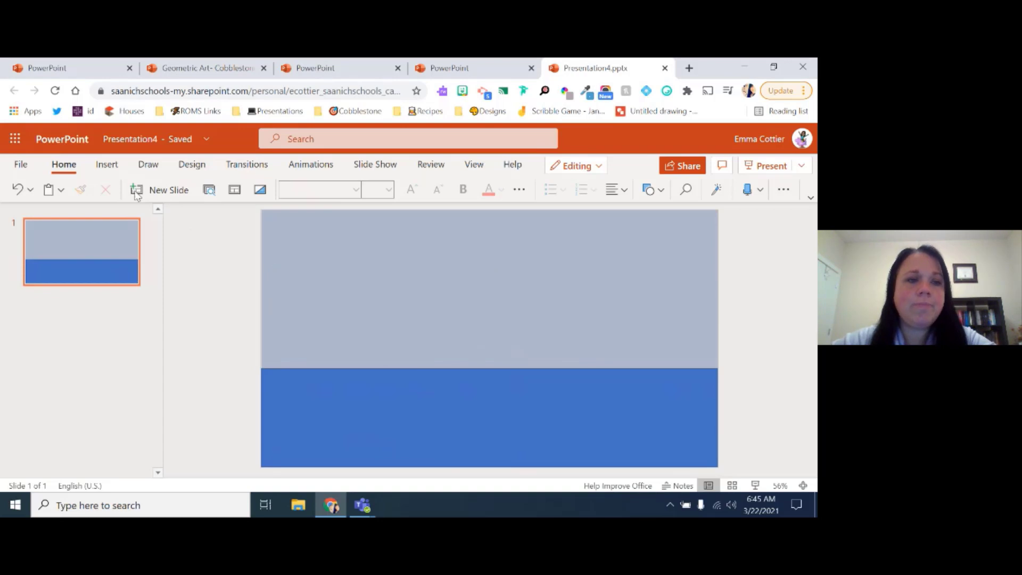
Step: Open and close the Shapes gallery and the rectangle's context menu without changes
left_click(108, 166)
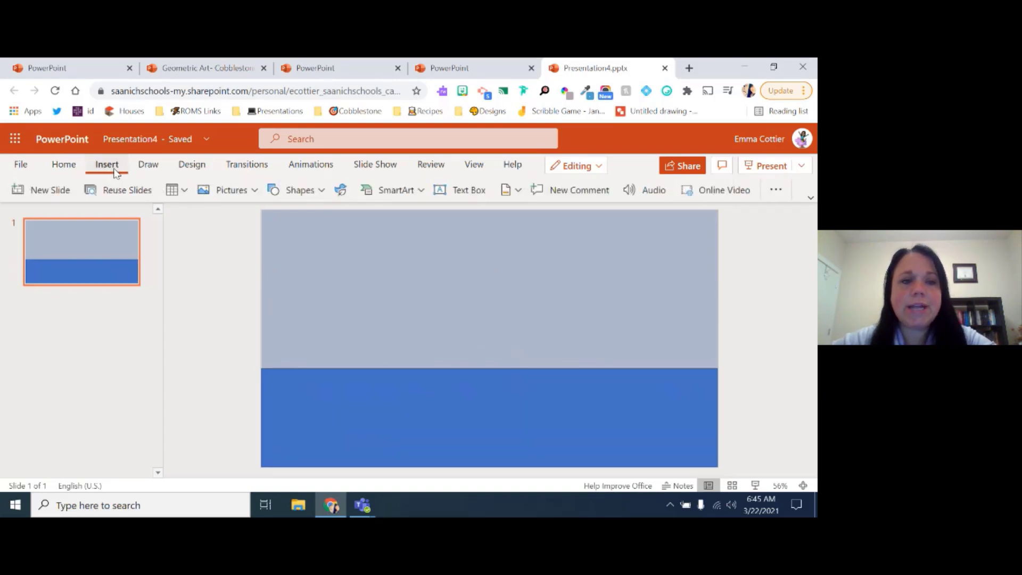
left_click(320, 192)
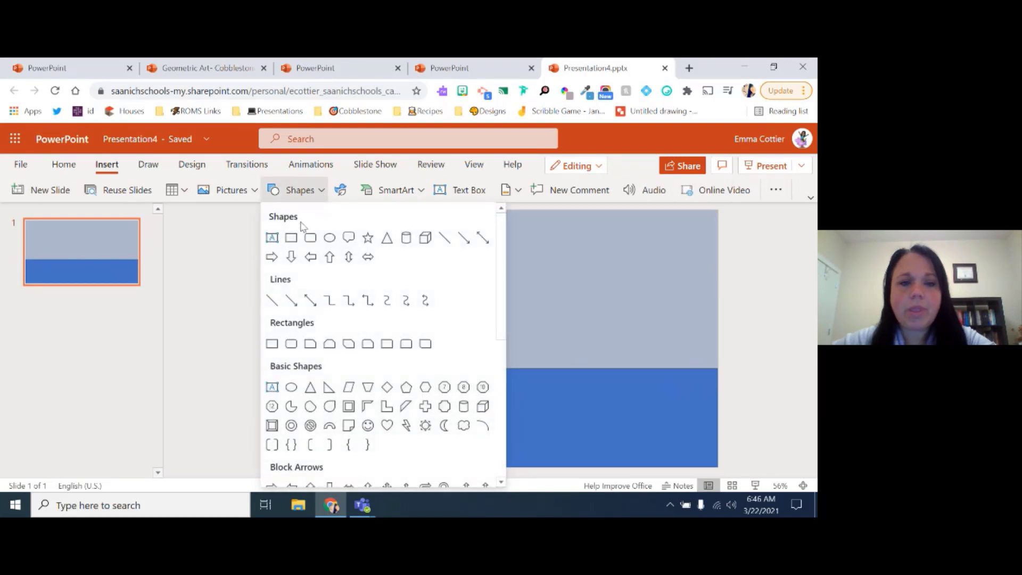
left_click(645, 257)
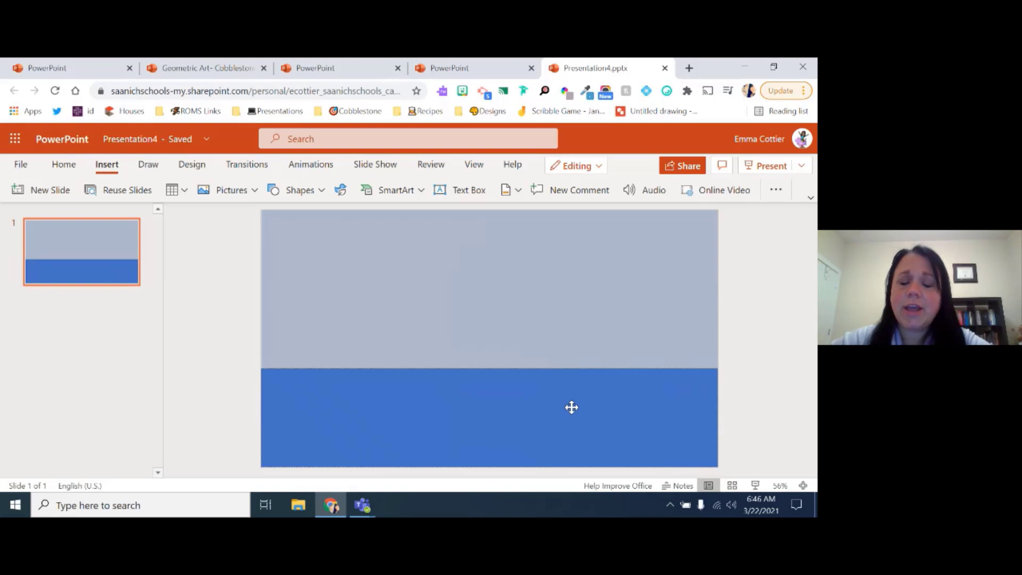
right_click(571, 407)
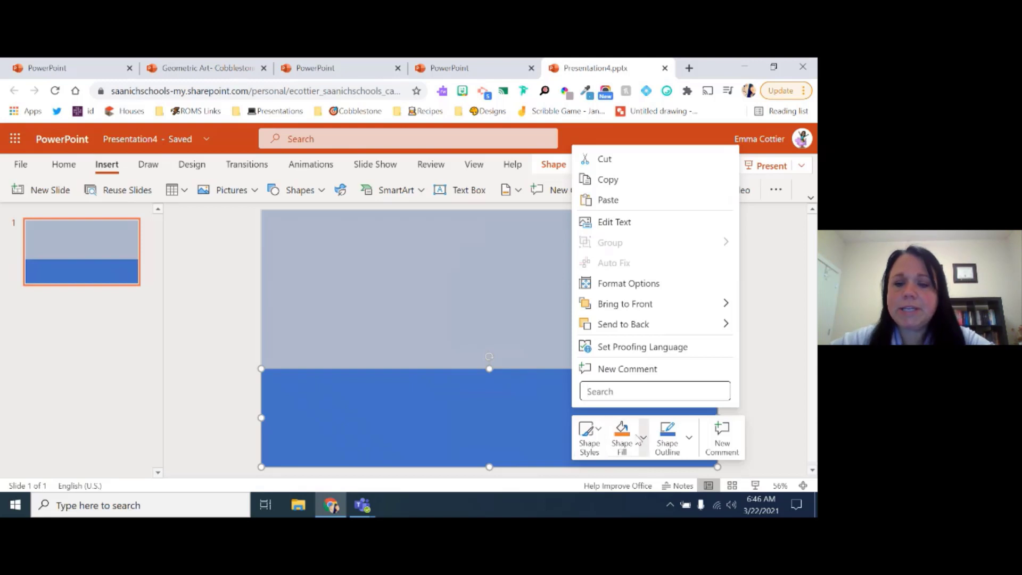
left_click(523, 417)
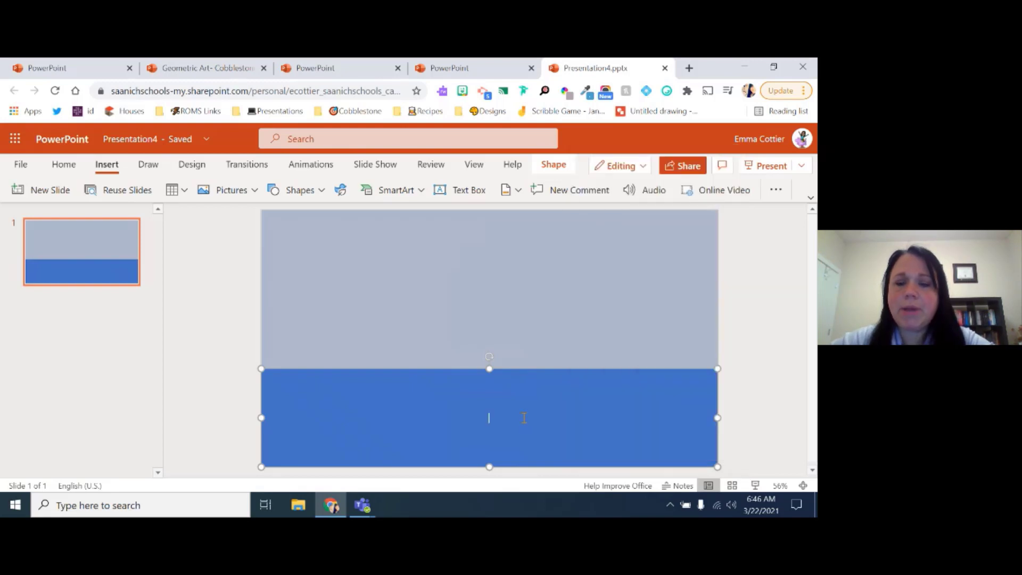
Step: Fill the bottom band with the dark blue-gray theme colour
left_click(554, 166)
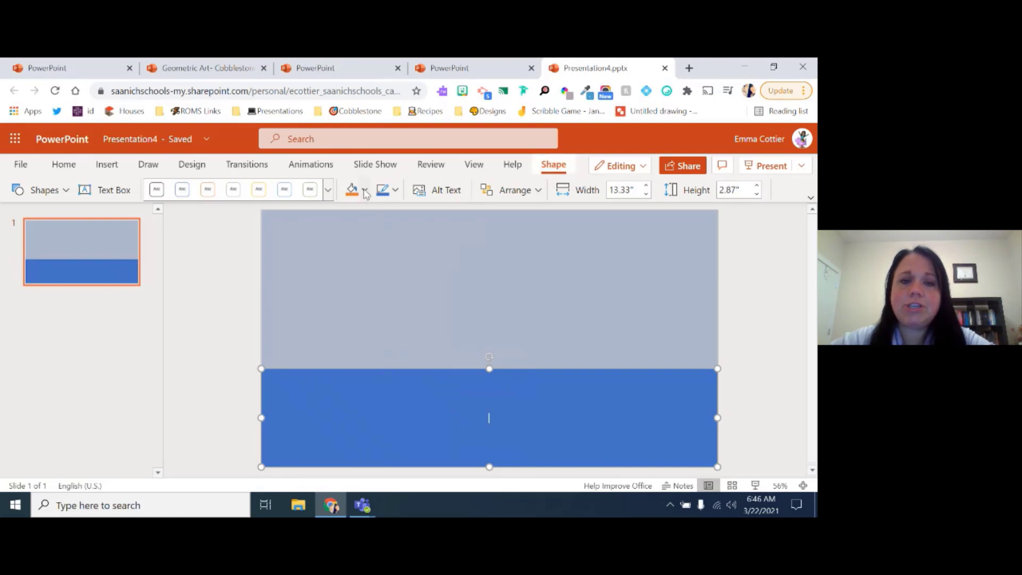
left_click(365, 192)
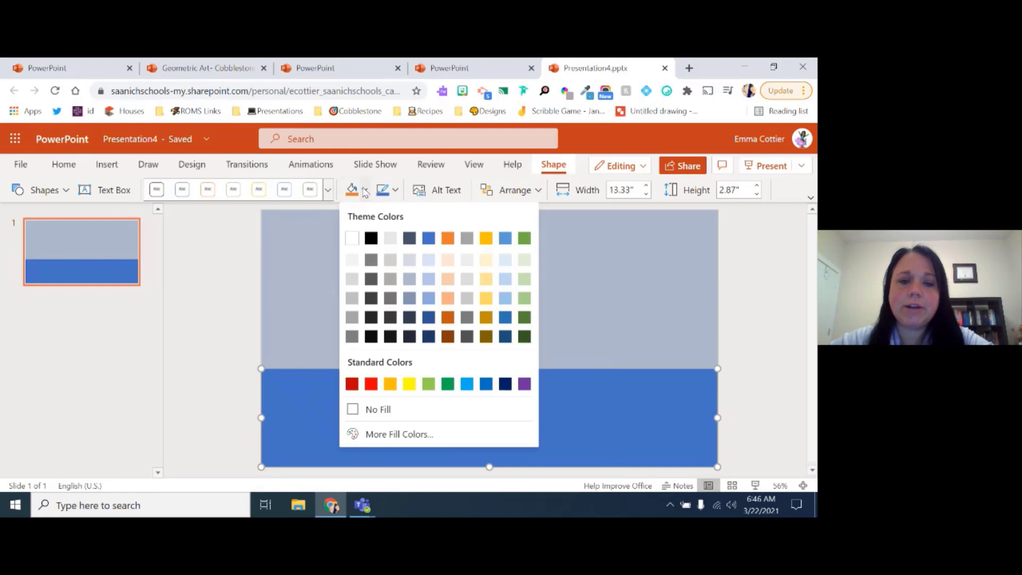
left_click(410, 317)
left_click(435, 295)
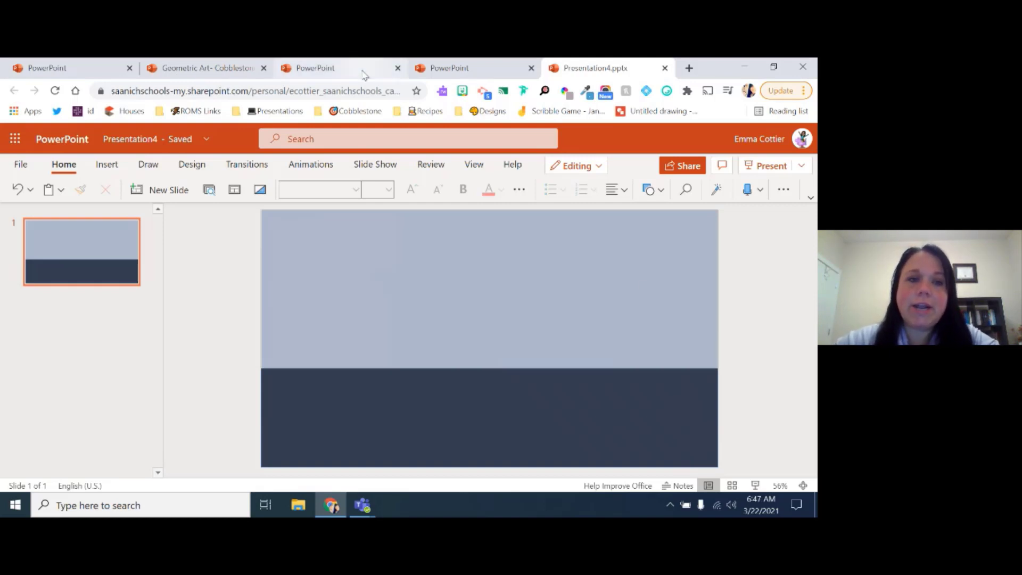
left_click(215, 71)
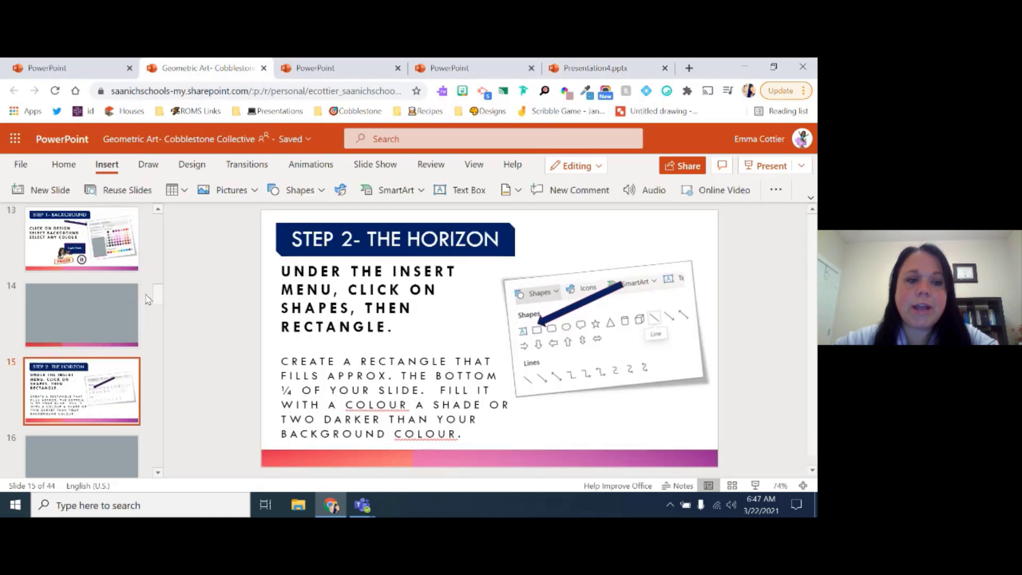
left_click_drag(158, 296, 162, 277)
left_click(127, 260)
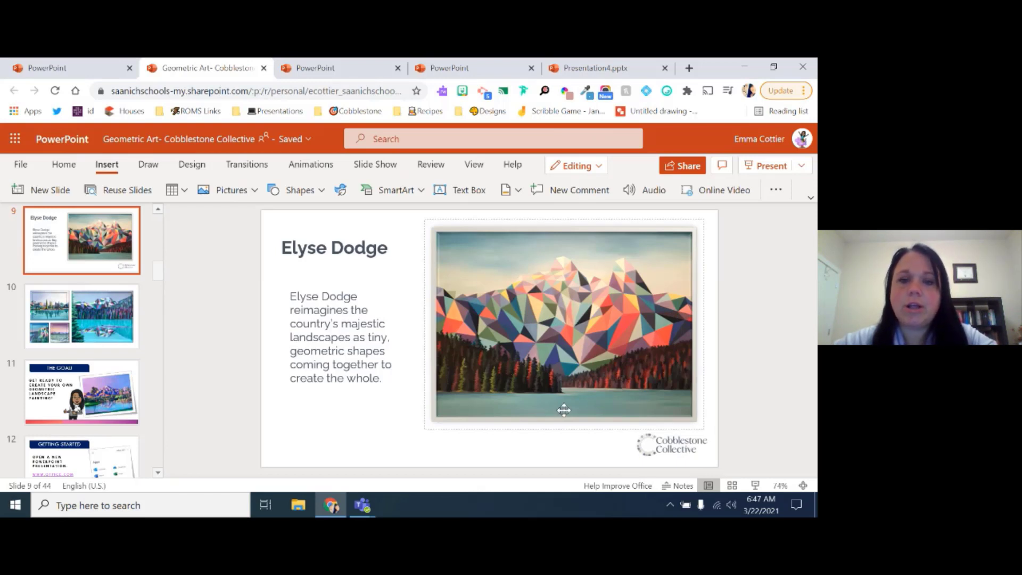
left_click(555, 363)
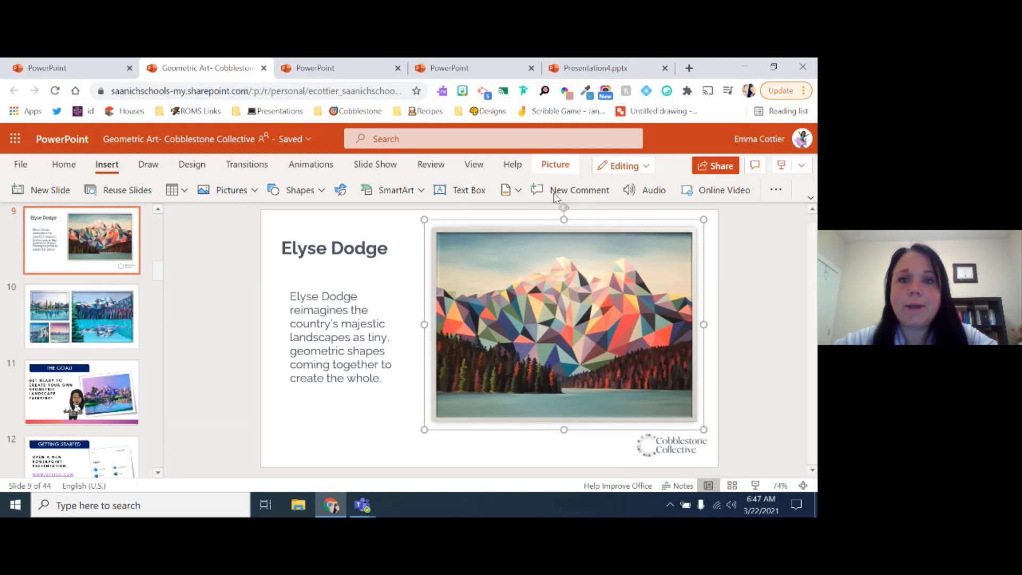
left_click(592, 69)
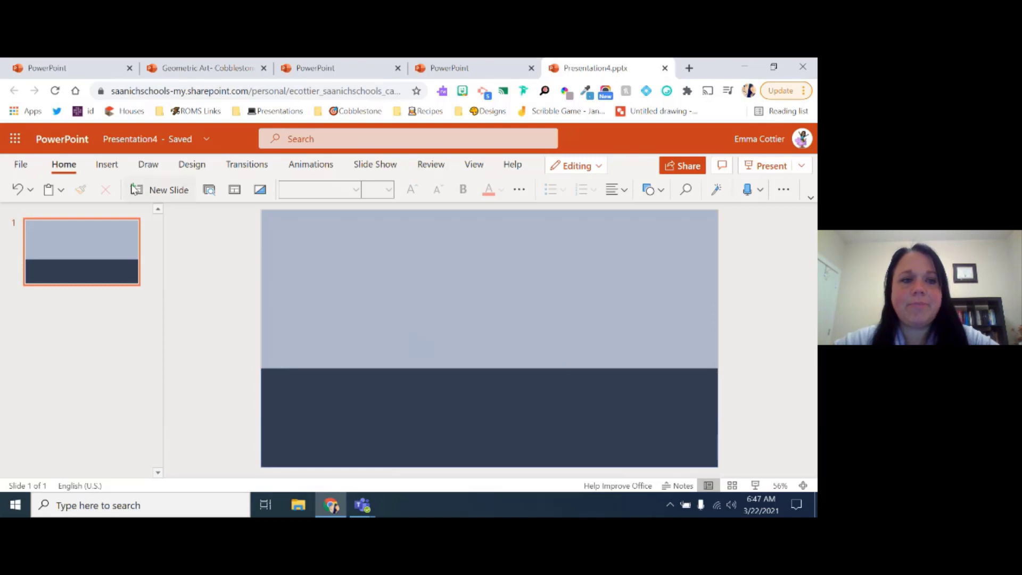
Step: Insert a blue isosceles triangle, 1.16" by 1.00", onto the slide's horizon line
left_click(108, 166)
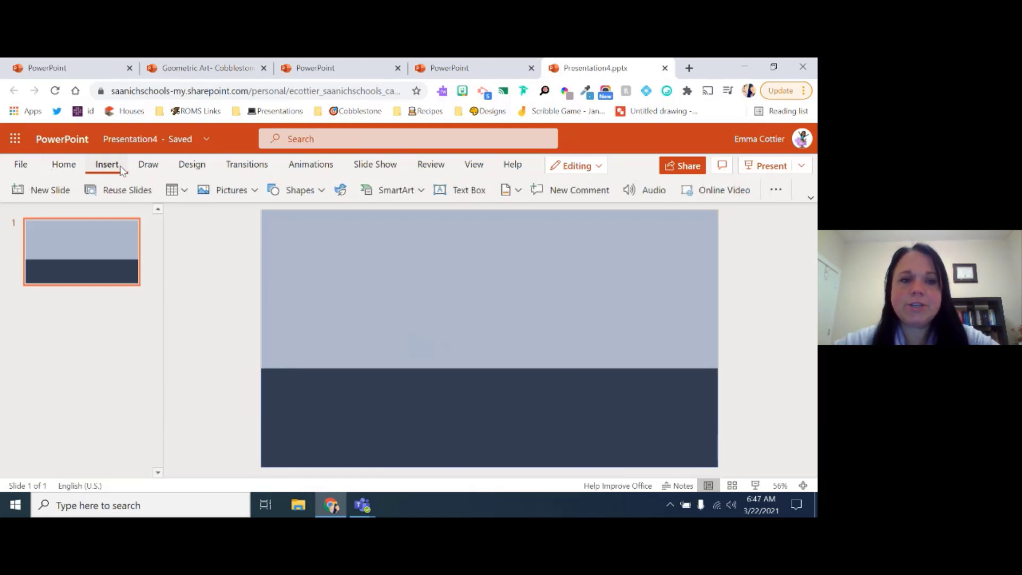
left_click(322, 191)
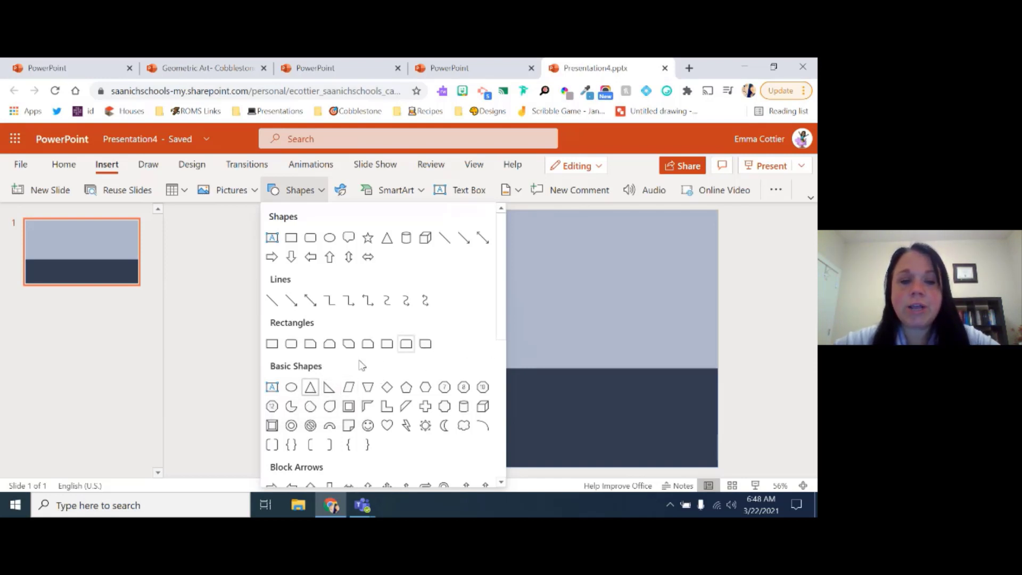
left_click(311, 387)
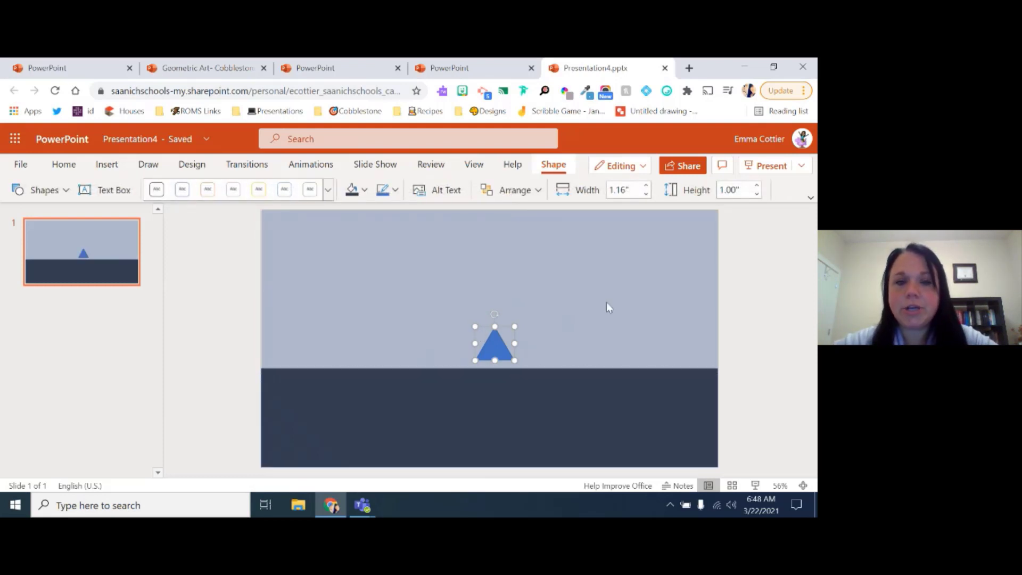
Step: Move the triangle near the slide's left edge and stretch it taller into a slim peak
left_click(109, 166)
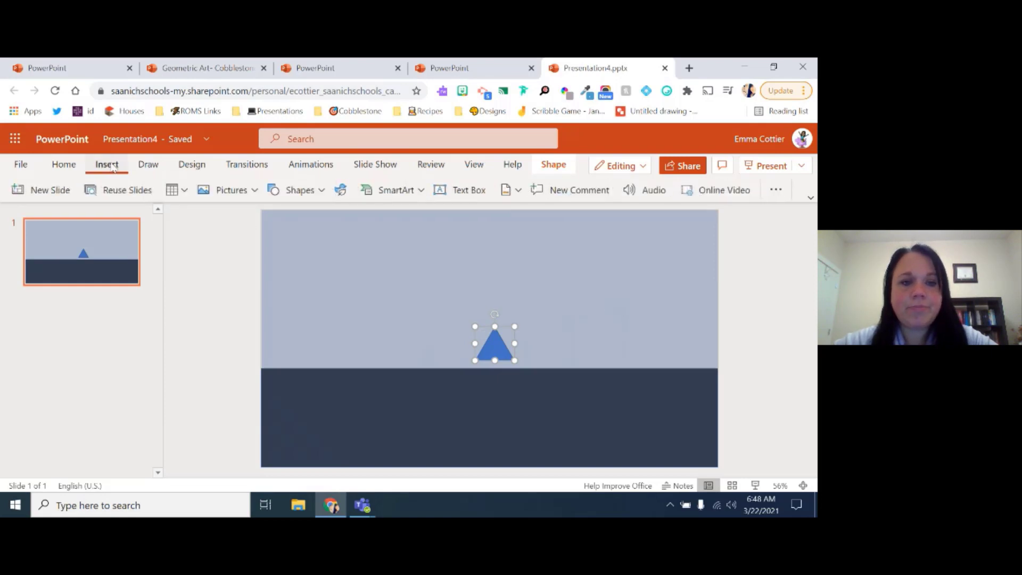
left_click(319, 193)
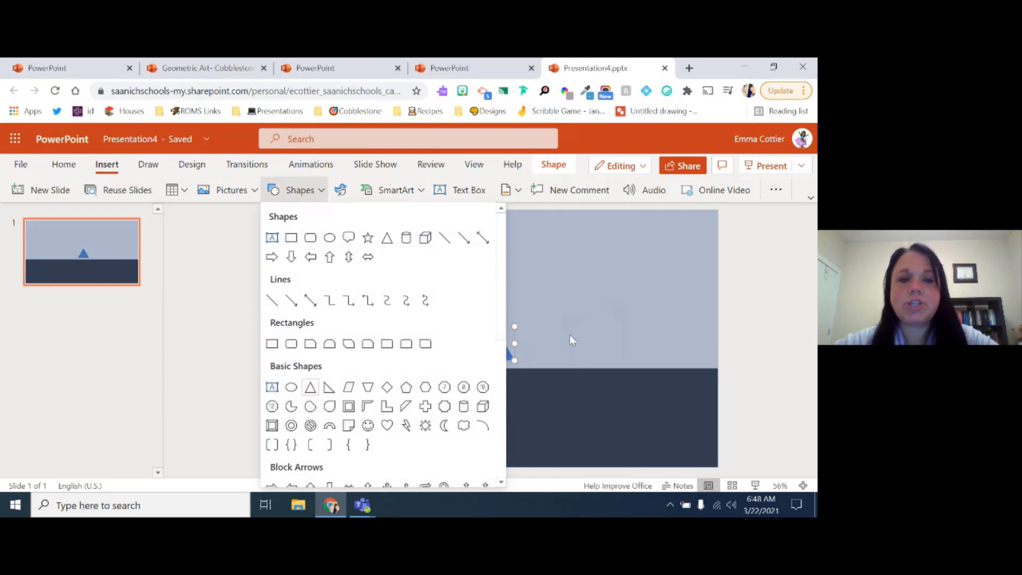
left_click(586, 312)
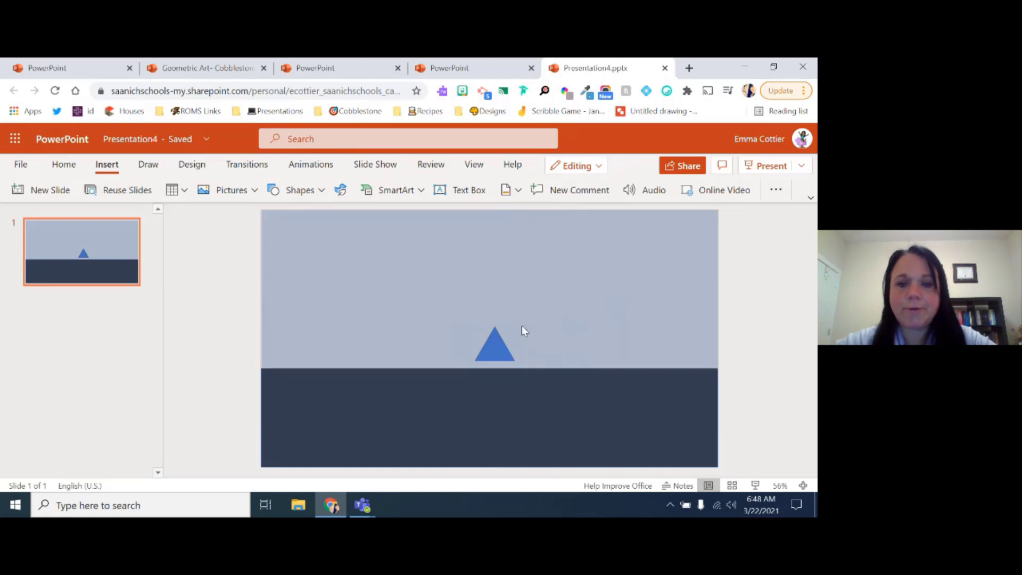
left_click_drag(497, 344, 307, 352)
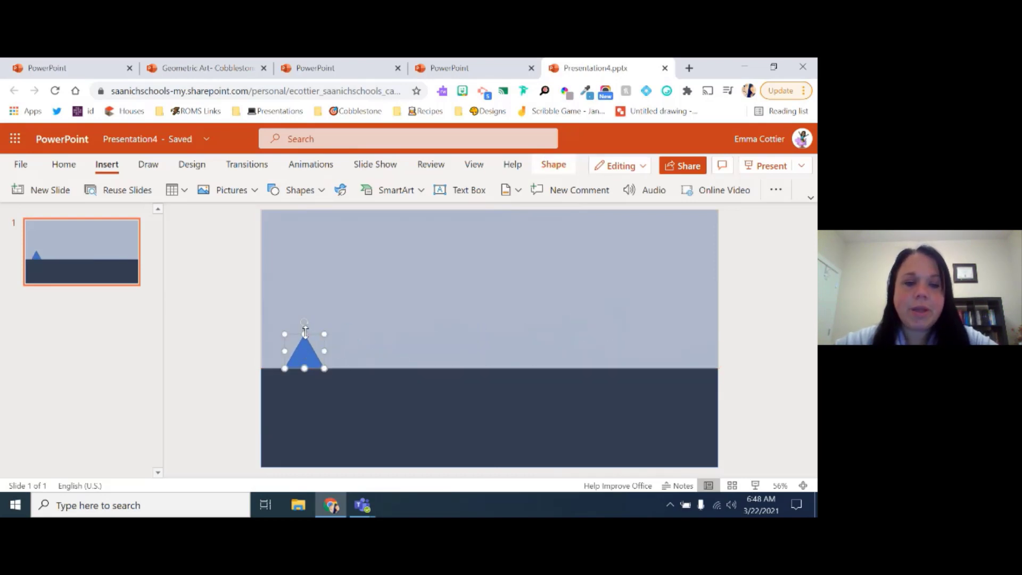
mouse_move(305, 332)
left_mouse_down()
mouse_move(304, 320)
mouse_move(348, 342)
mouse_move(318, 347)
left_mouse_up()
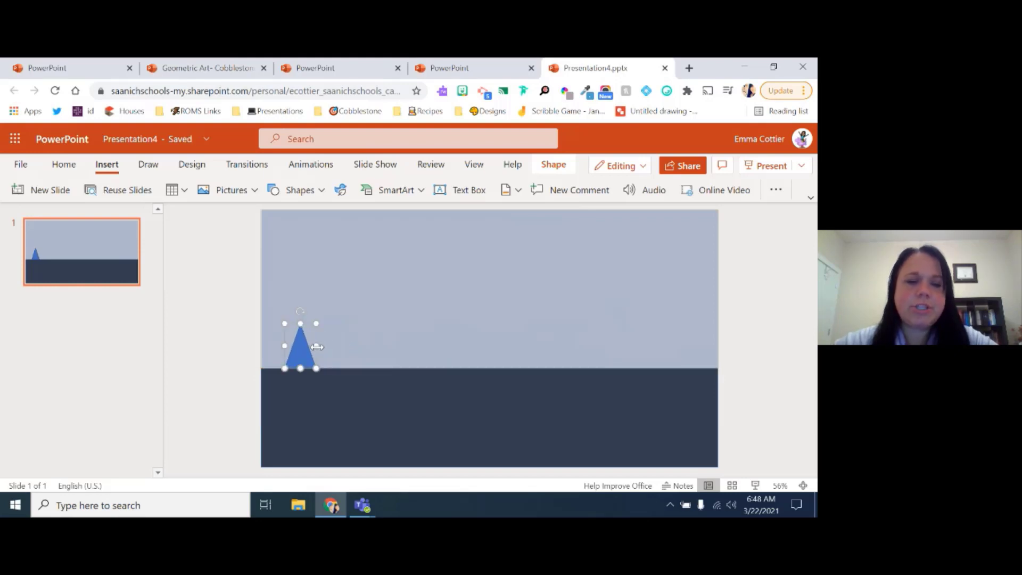
left_click(383, 337)
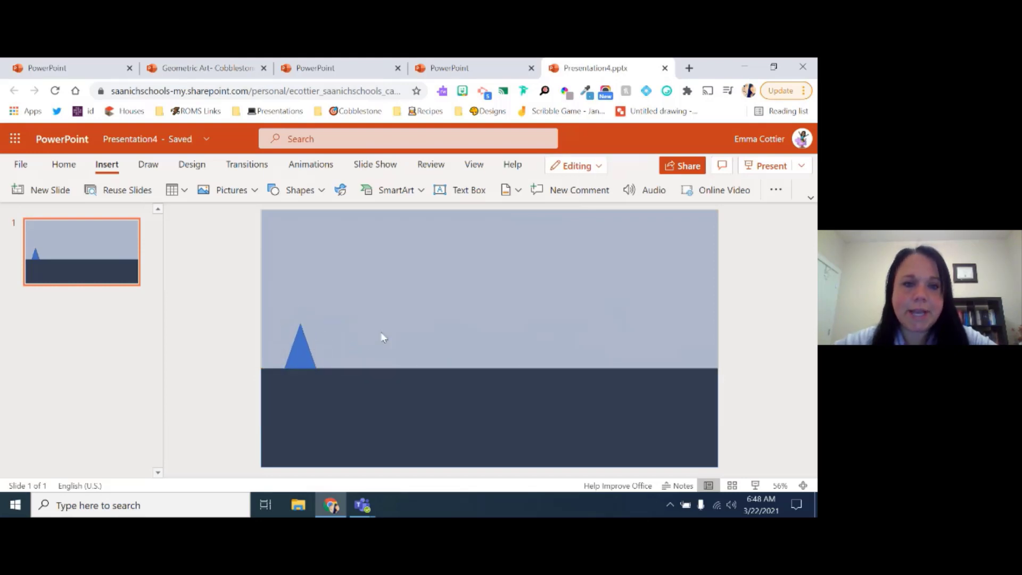
left_click(300, 342)
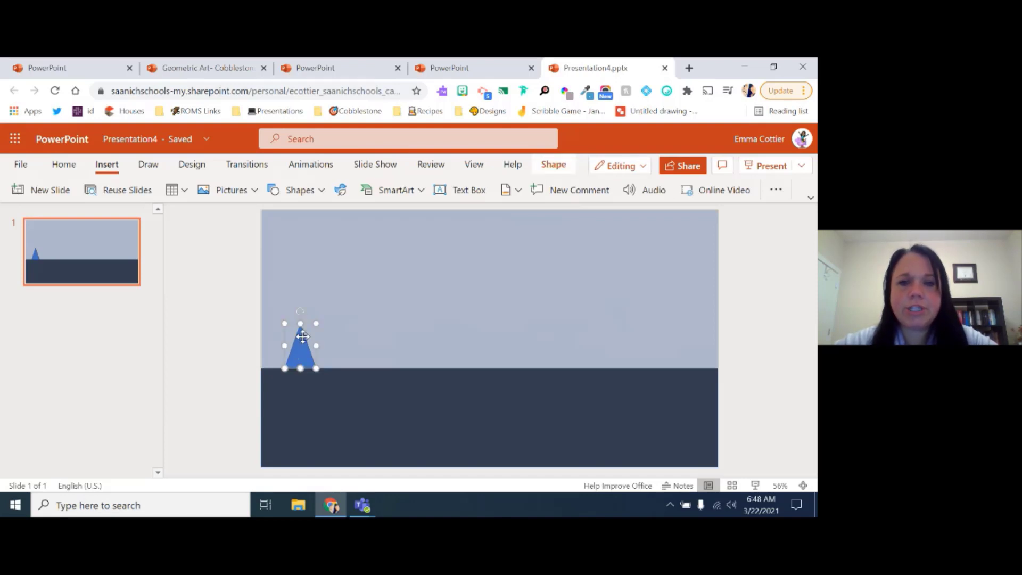
Step: Fill the slim 0.92" by 1.31" triangle with a darker gold yellow
left_click(360, 341)
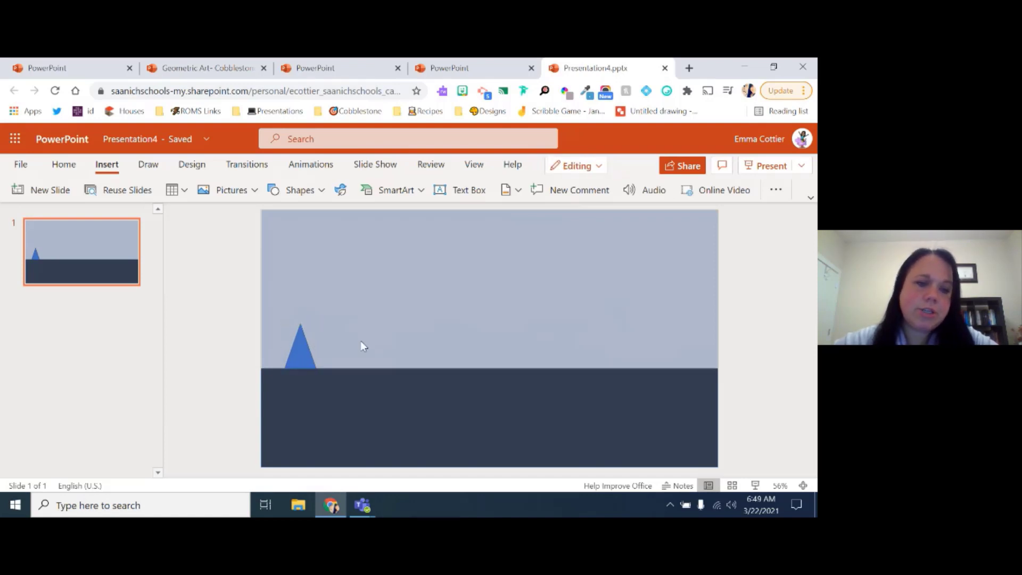
left_click(302, 332)
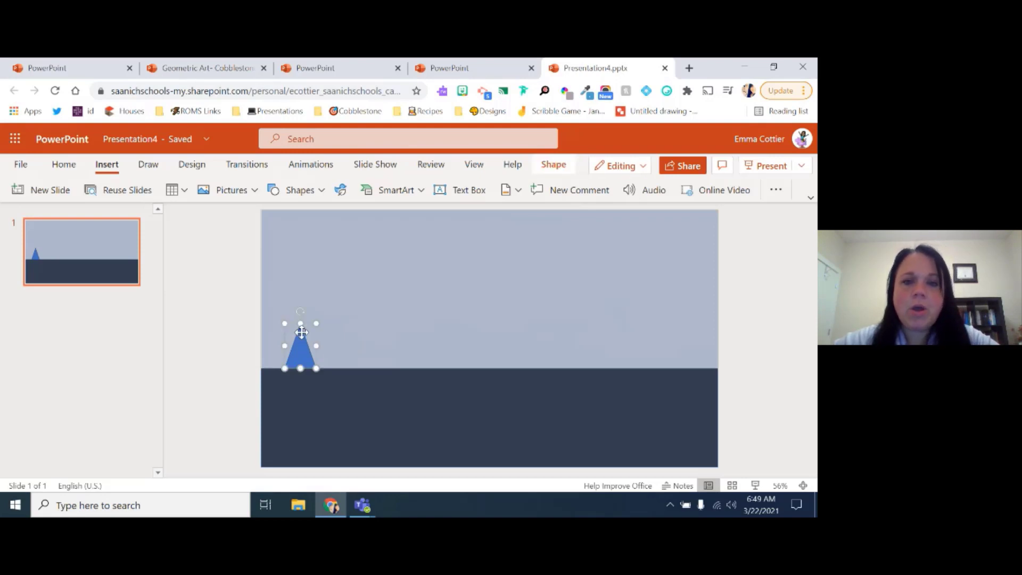
left_click(555, 165)
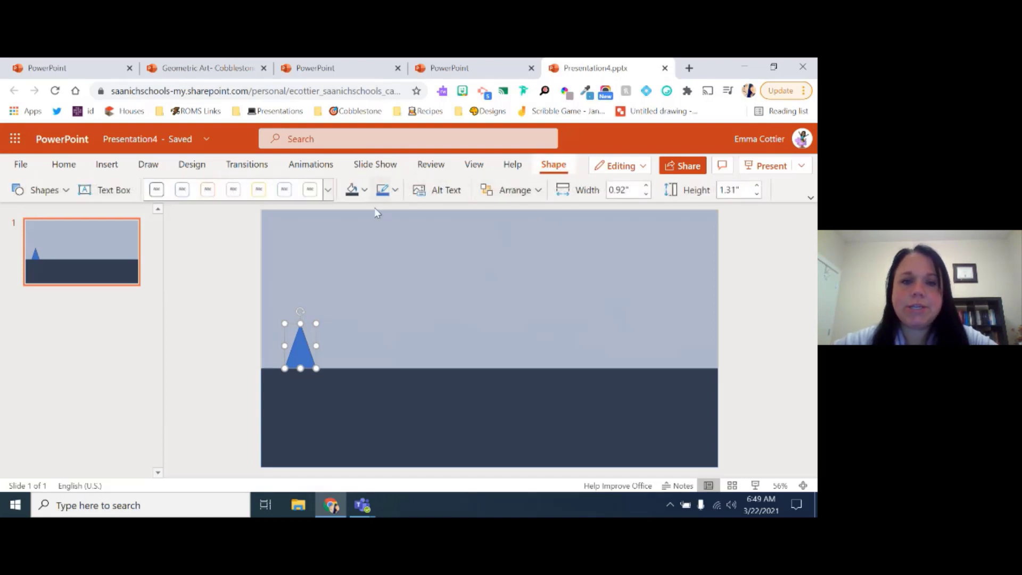
left_click(364, 192)
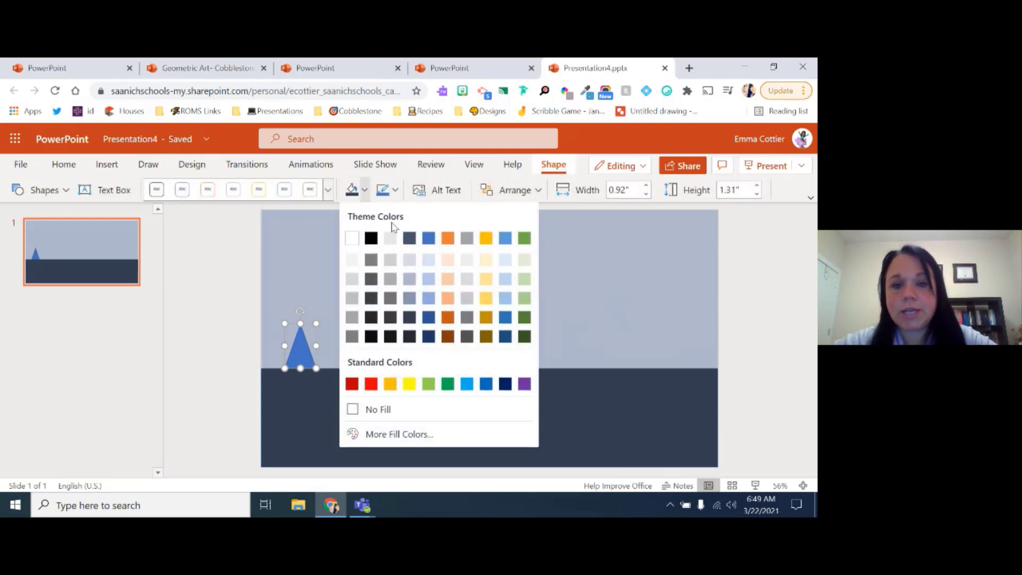
left_click(486, 278)
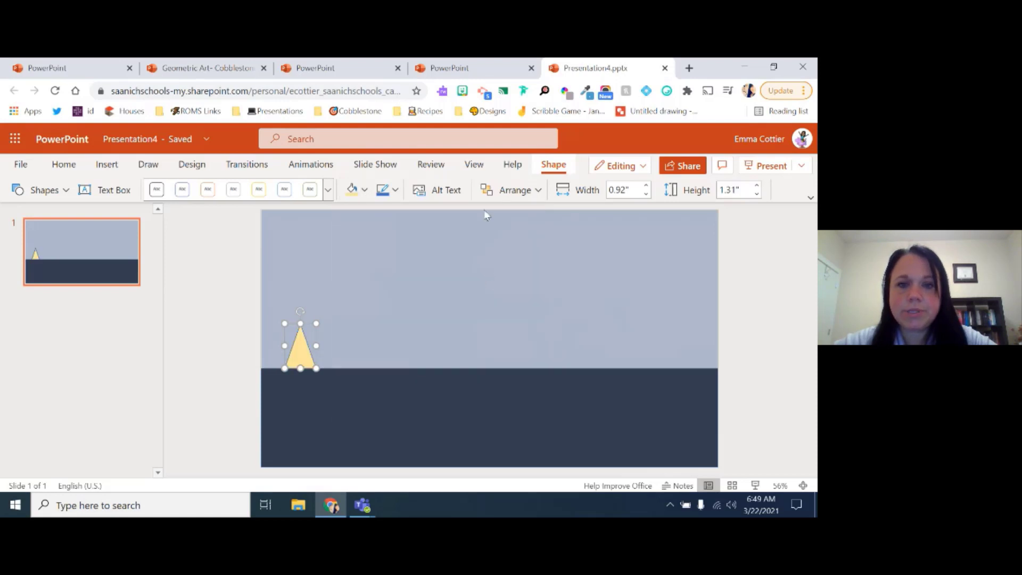
left_click(364, 192)
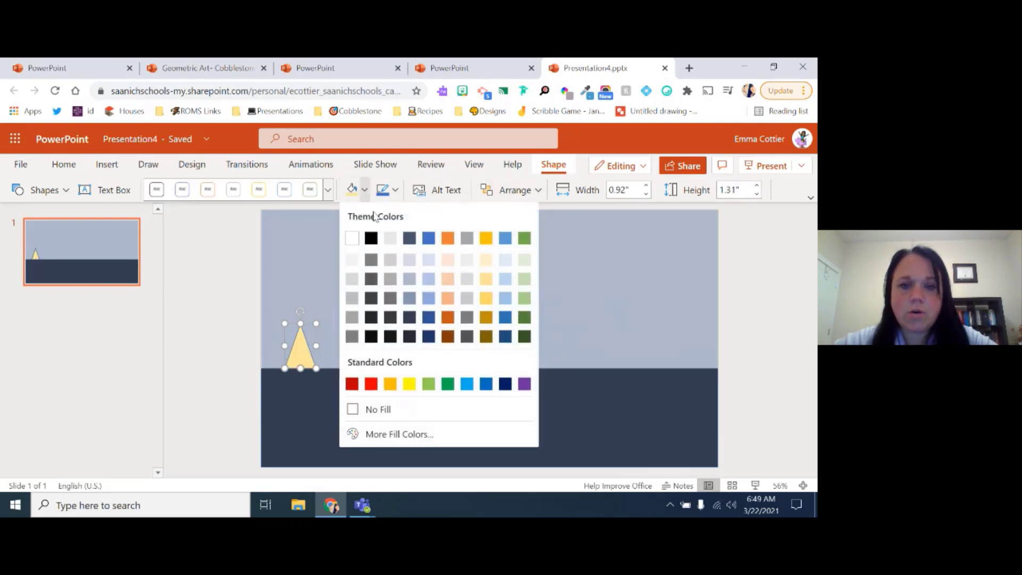
left_click(485, 297)
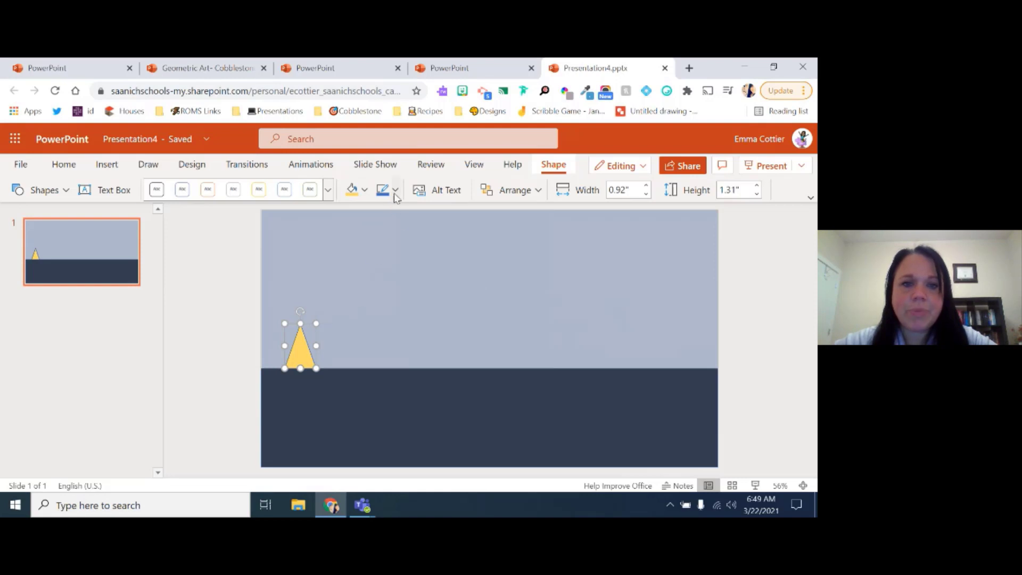
left_click(340, 327)
left_click(299, 347)
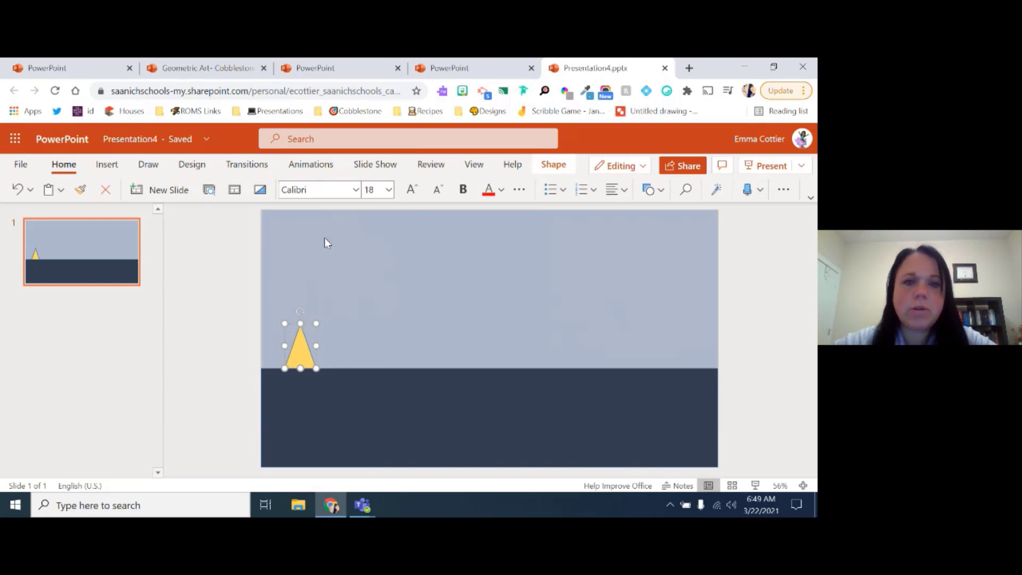
left_click(554, 166)
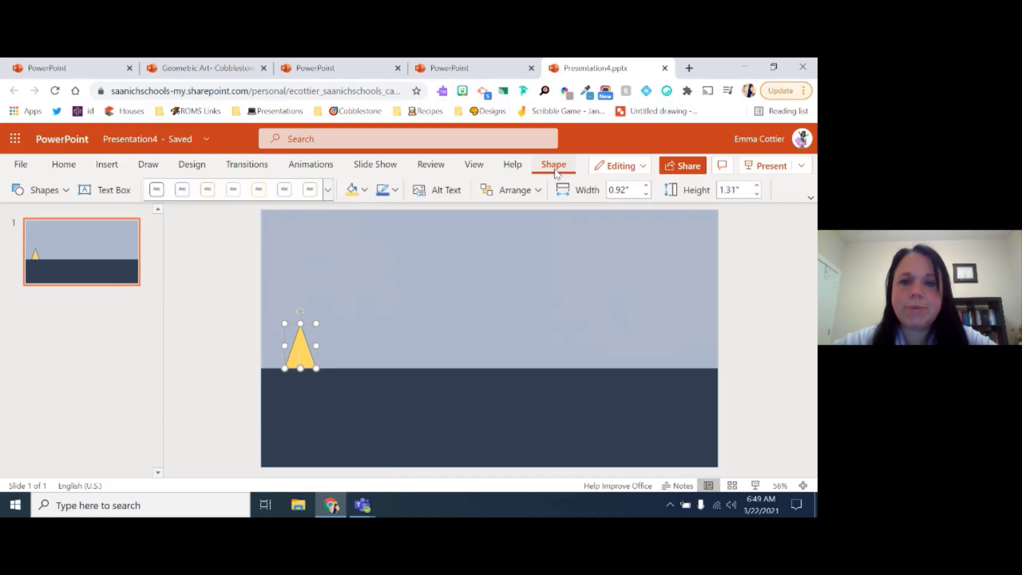
Step: Set the yellow triangle's Shape Outline to No Outline and check its edges
left_click(396, 190)
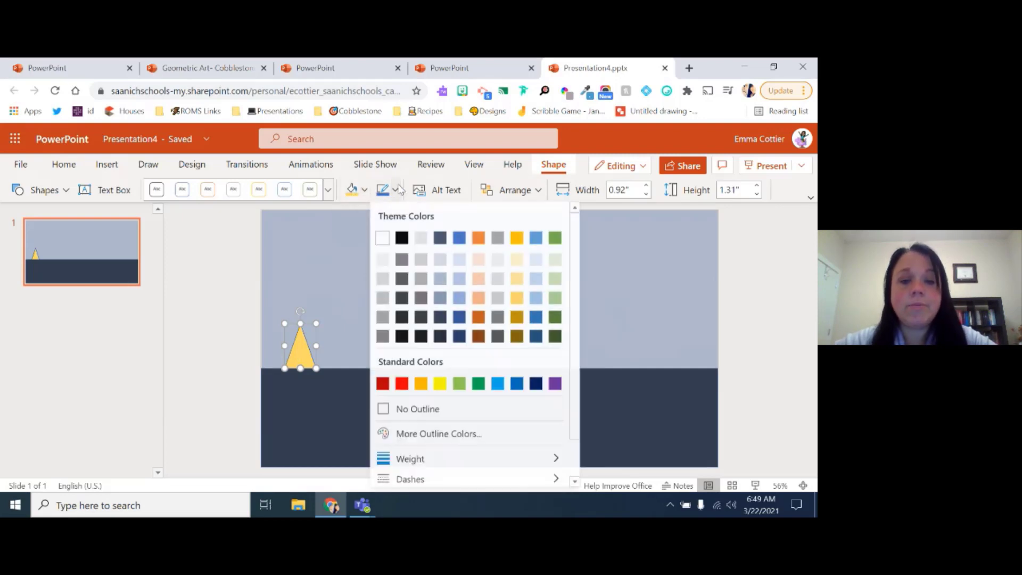
left_click(424, 410)
left_click(385, 305)
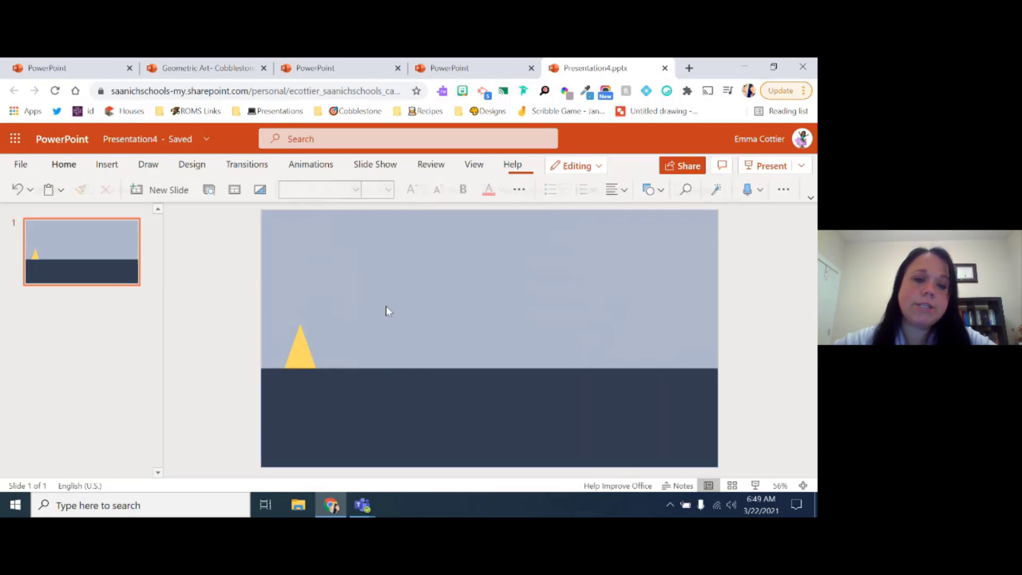
left_click(302, 346)
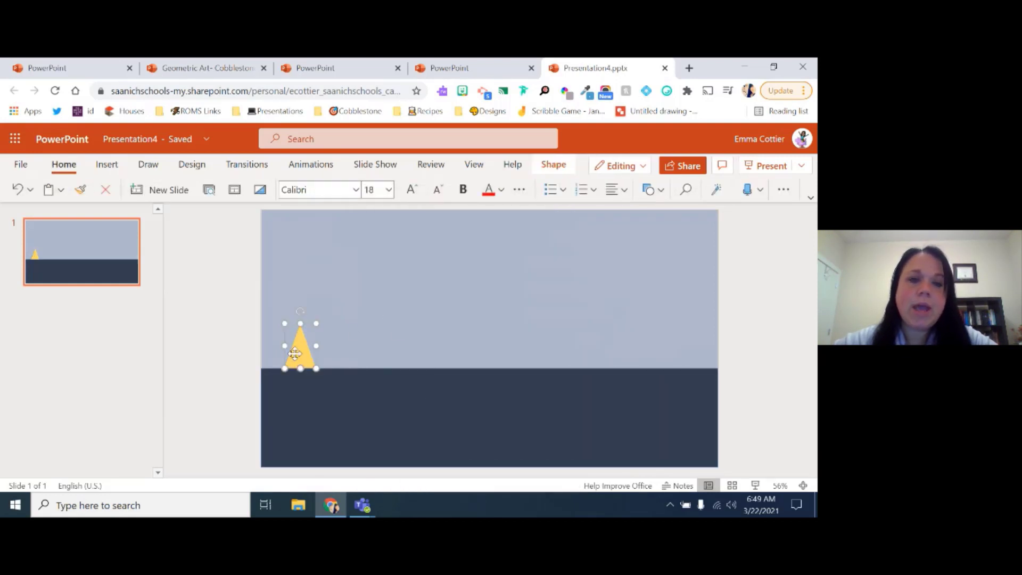
left_click(553, 165)
left_click(435, 291)
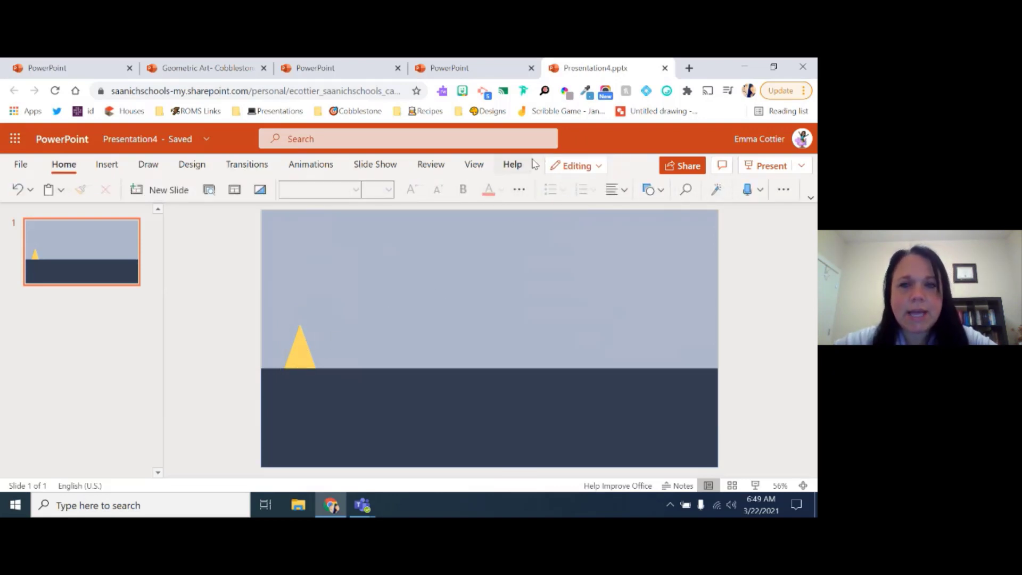
left_click(298, 334)
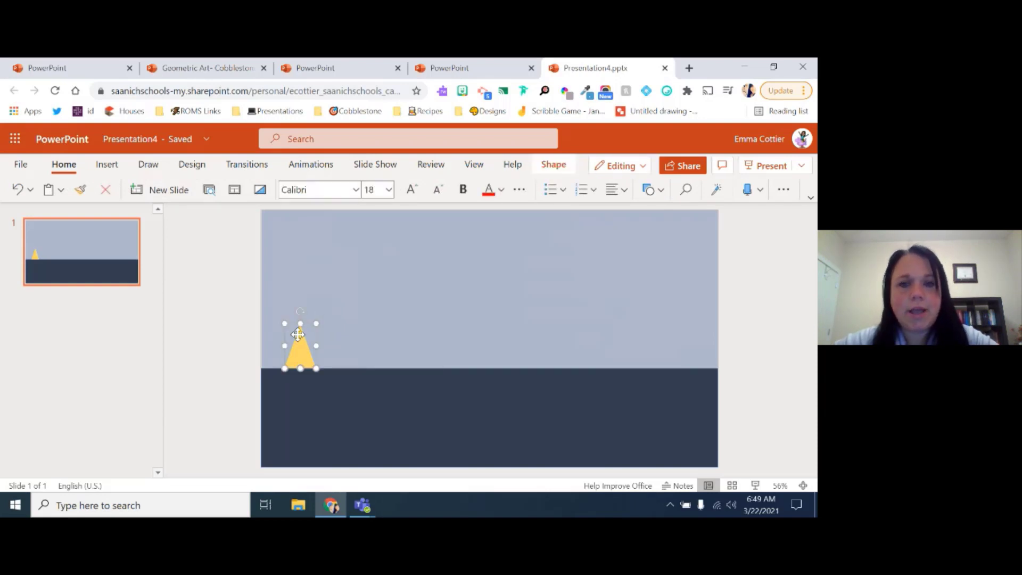
left_click(553, 166)
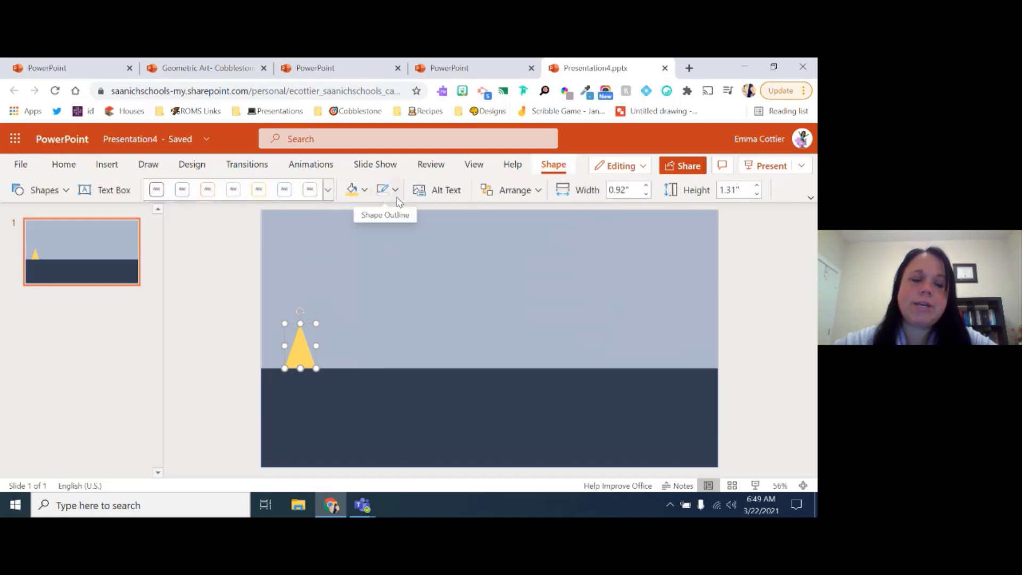
left_click(360, 316)
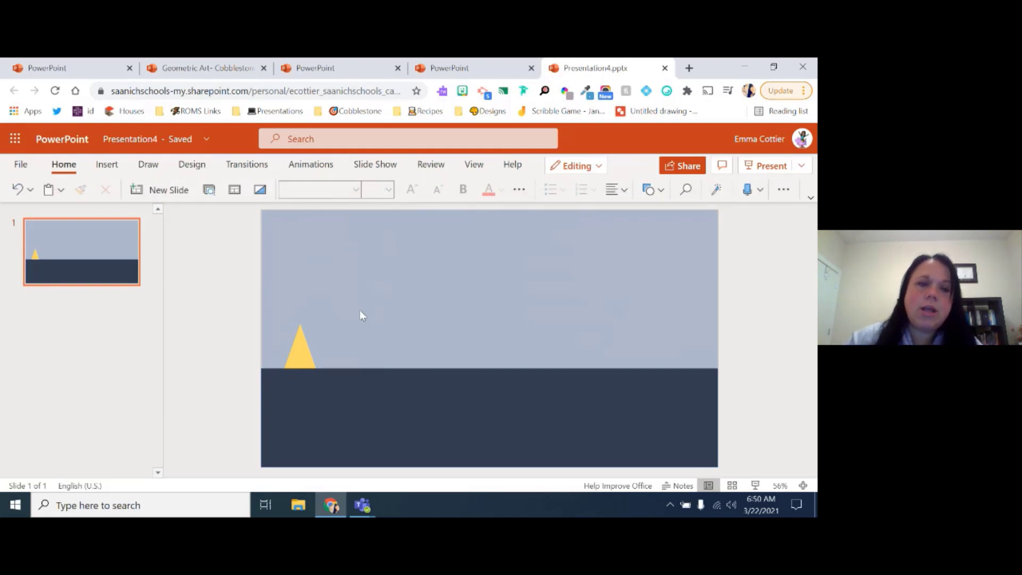
left_click(108, 164)
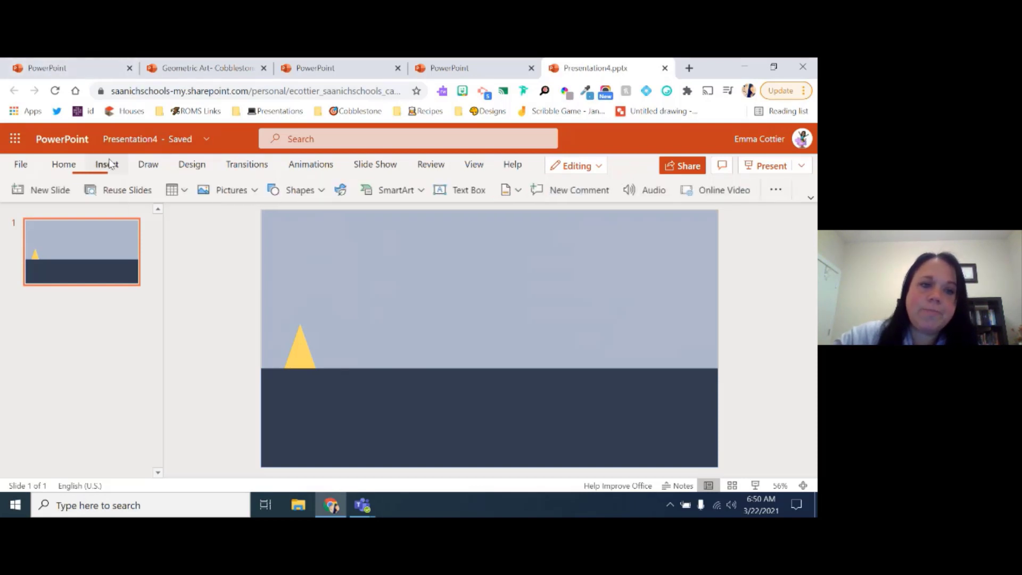
left_click(321, 190)
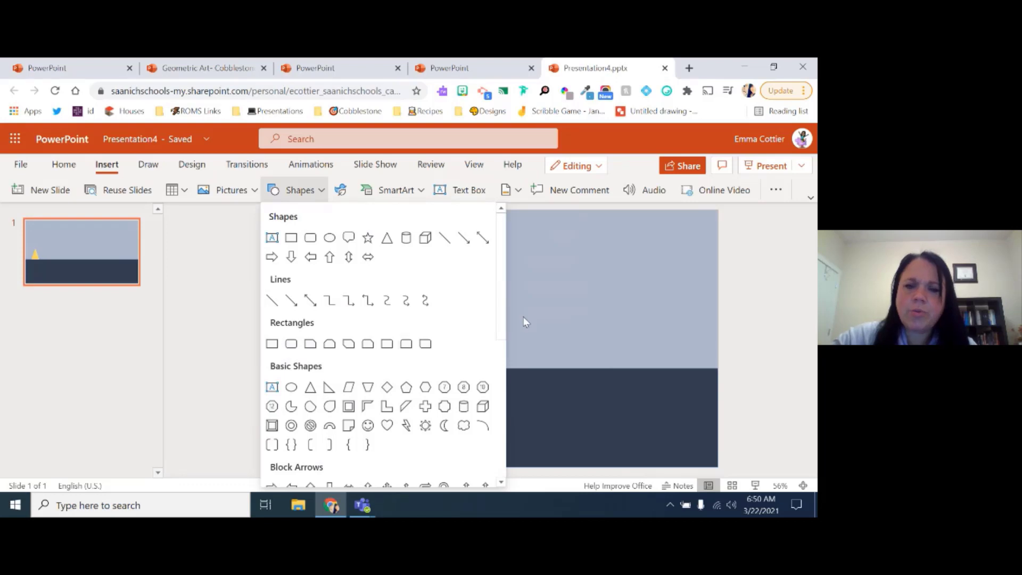
left_click(523, 322)
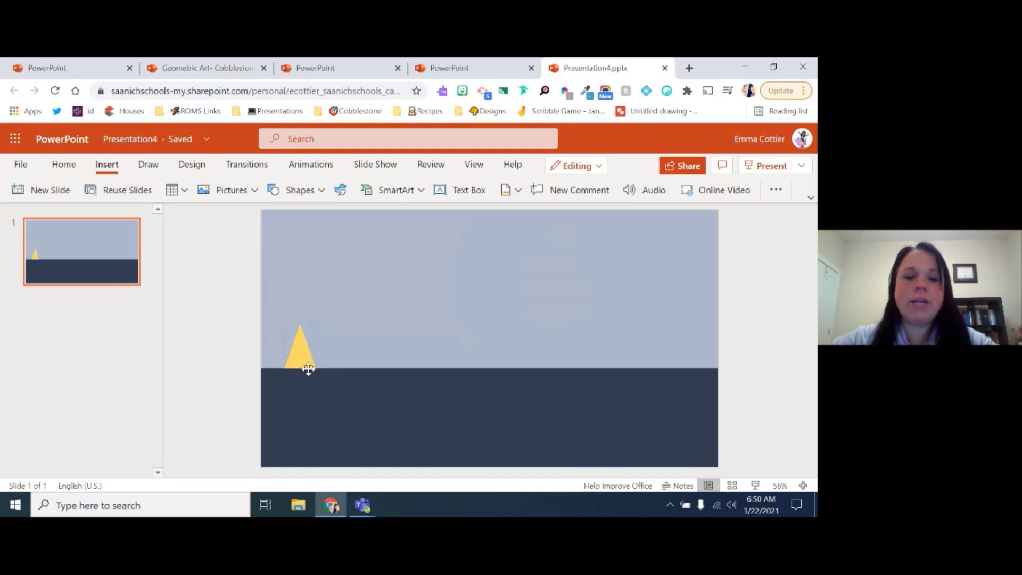
left_click(303, 327)
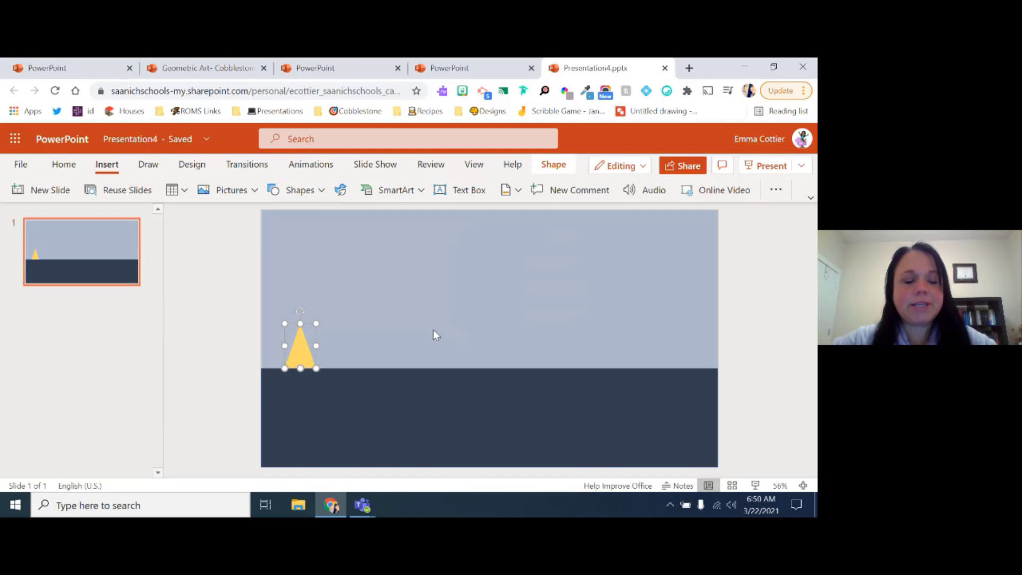
Step: Place a copy of the yellow triangle directly above the original, resting on its tip
key("ctrl+d")
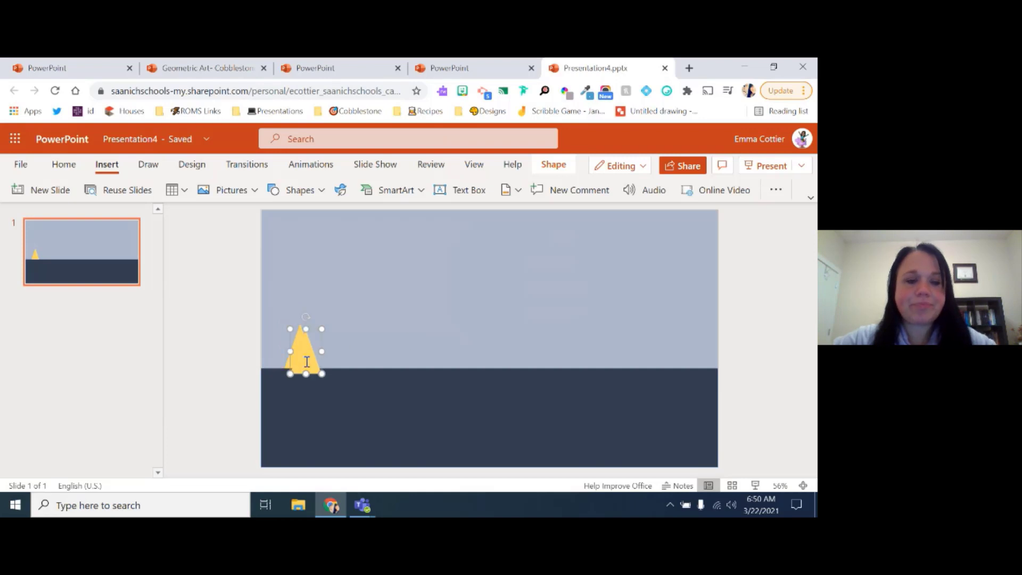
left_click_drag(309, 336, 365, 279)
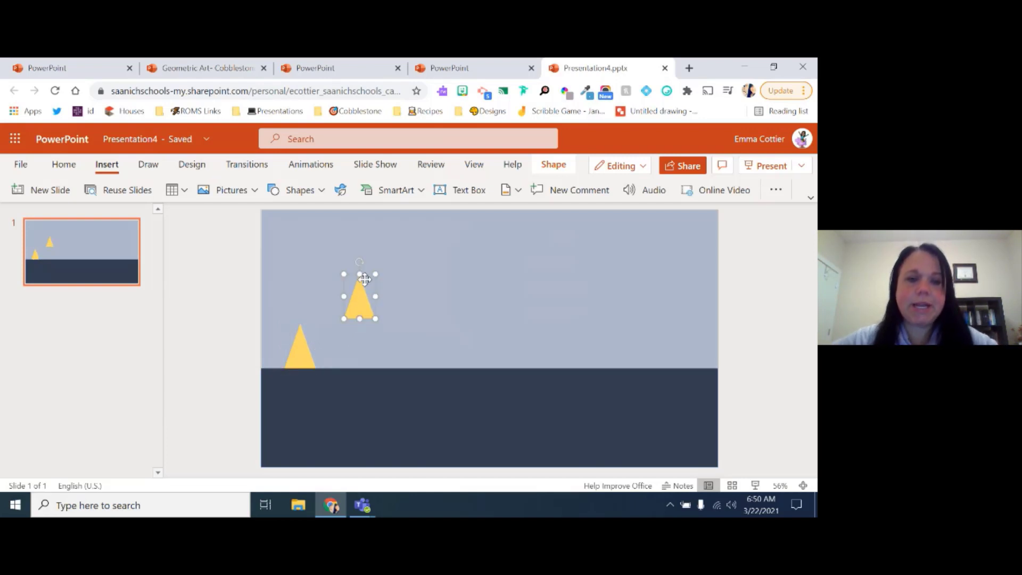
key("Delete")
left_click(304, 325)
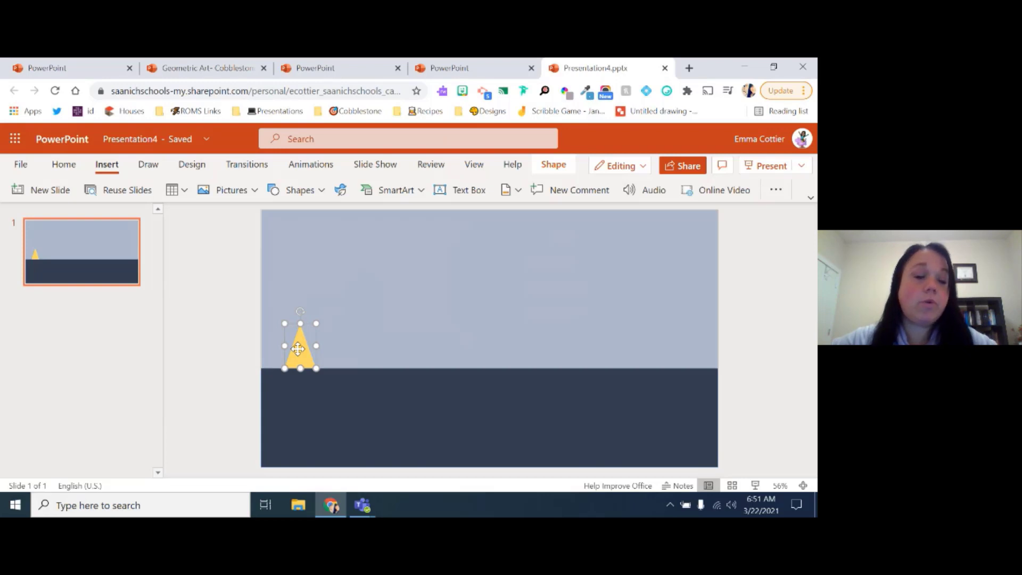
left_click_drag(298, 348, 321, 307)
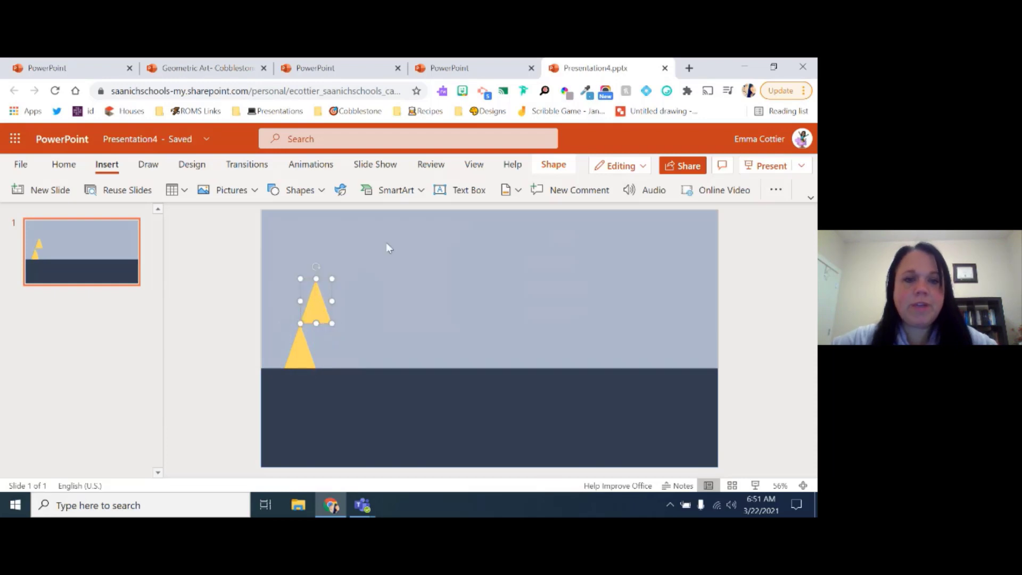
Step: Fill the upper triangle Green, Accent 6, Lighter 40% and nudge it slightly down and right
left_click(555, 166)
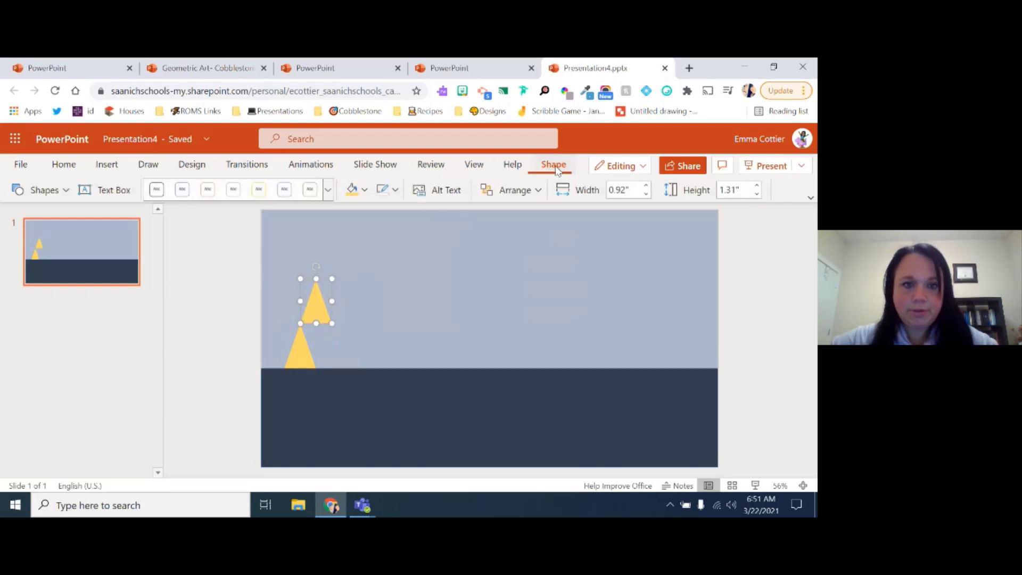
left_click(364, 191)
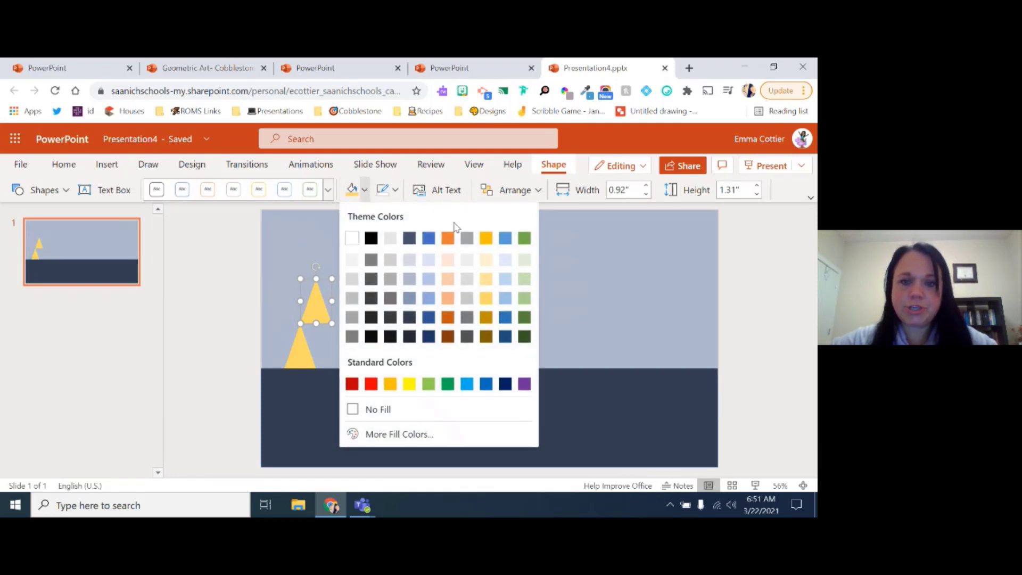
left_click(524, 297)
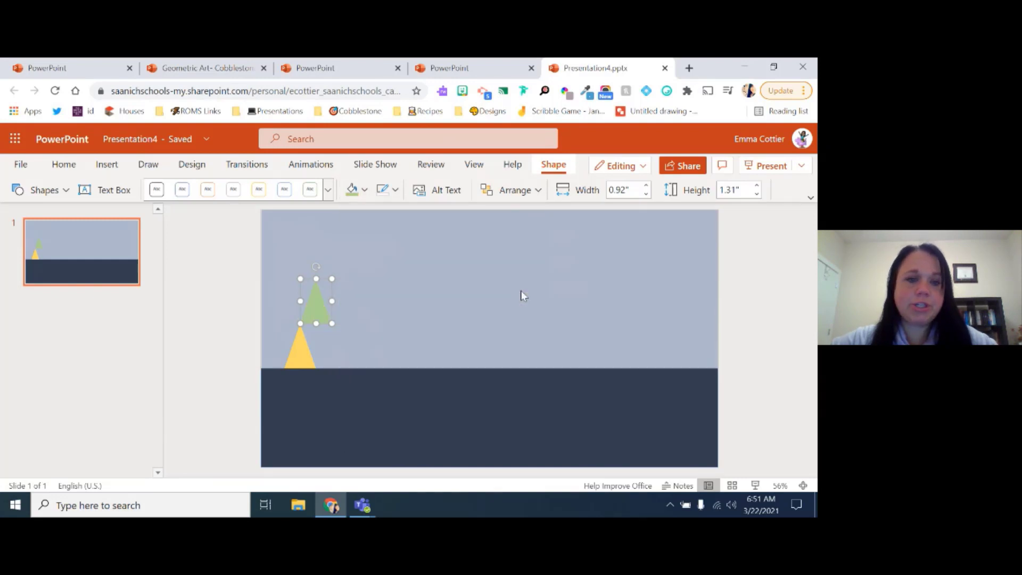
left_click(457, 298)
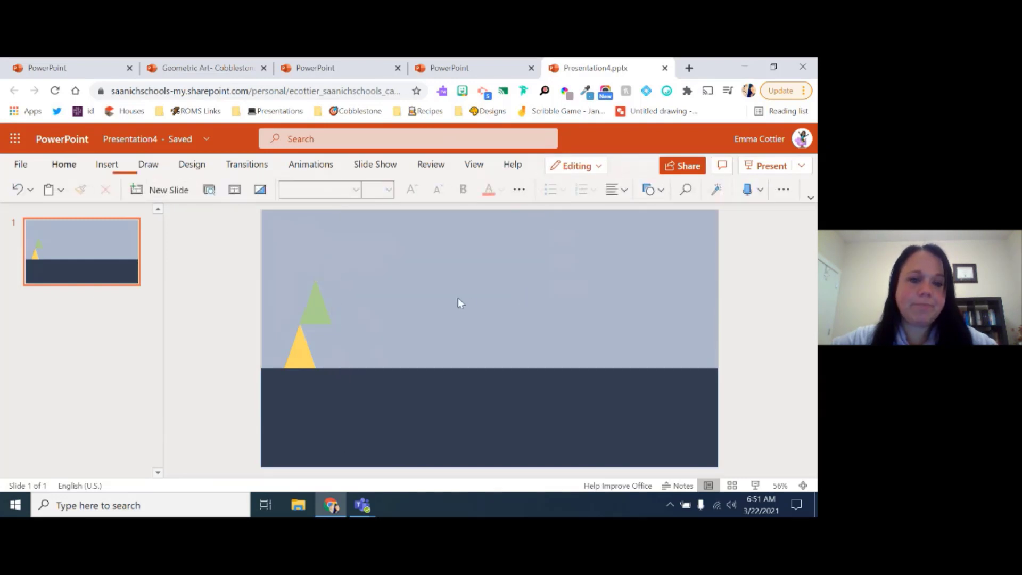
left_click(323, 314)
left_click_drag(324, 314, 398, 296)
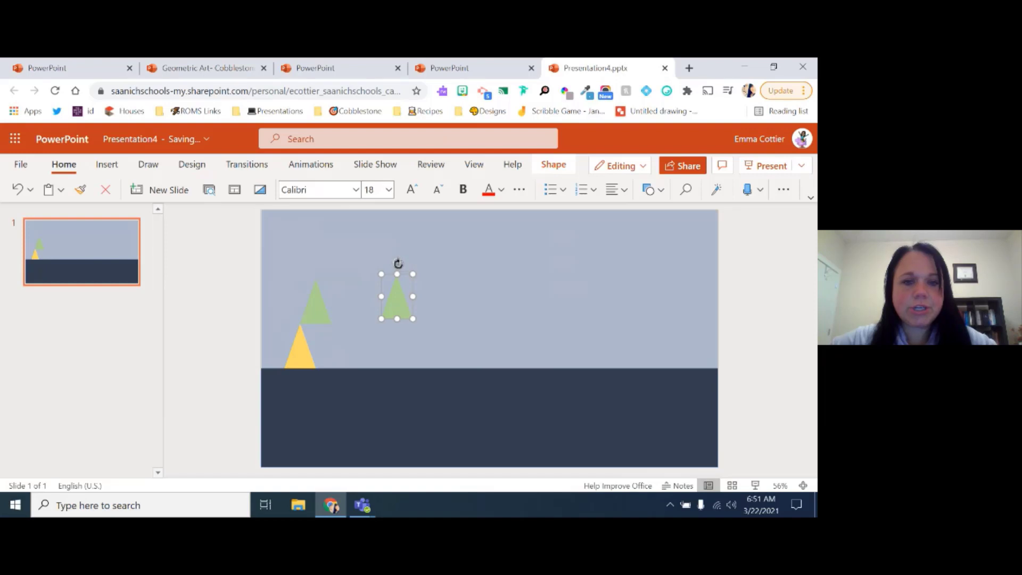
Step: Flip the green copy upside down and fit it beside the yellow triangle under the green peak
left_click_drag(398, 261, 396, 329)
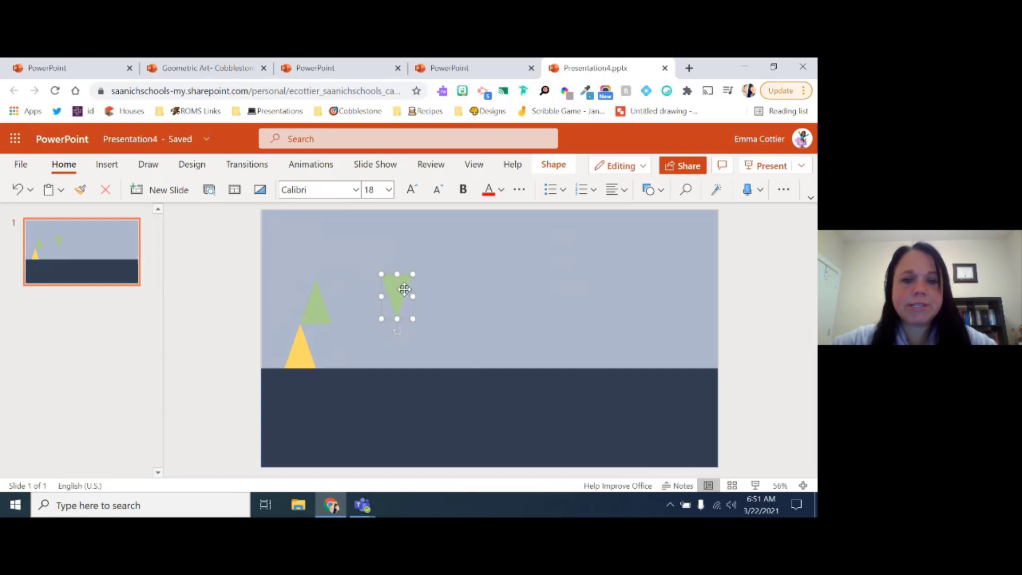
left_click_drag(404, 289, 323, 339)
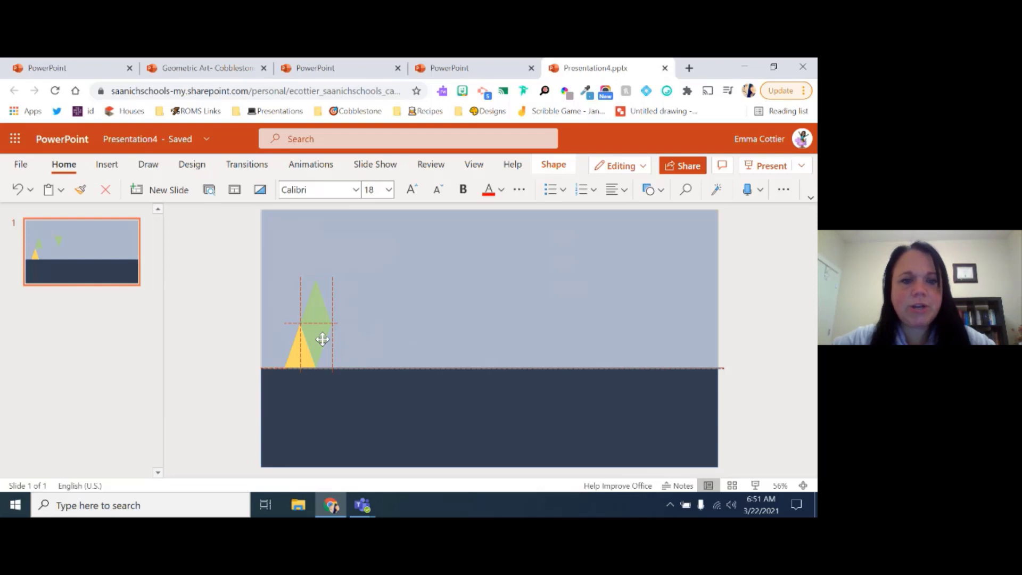
left_click_drag(323, 339, 322, 339)
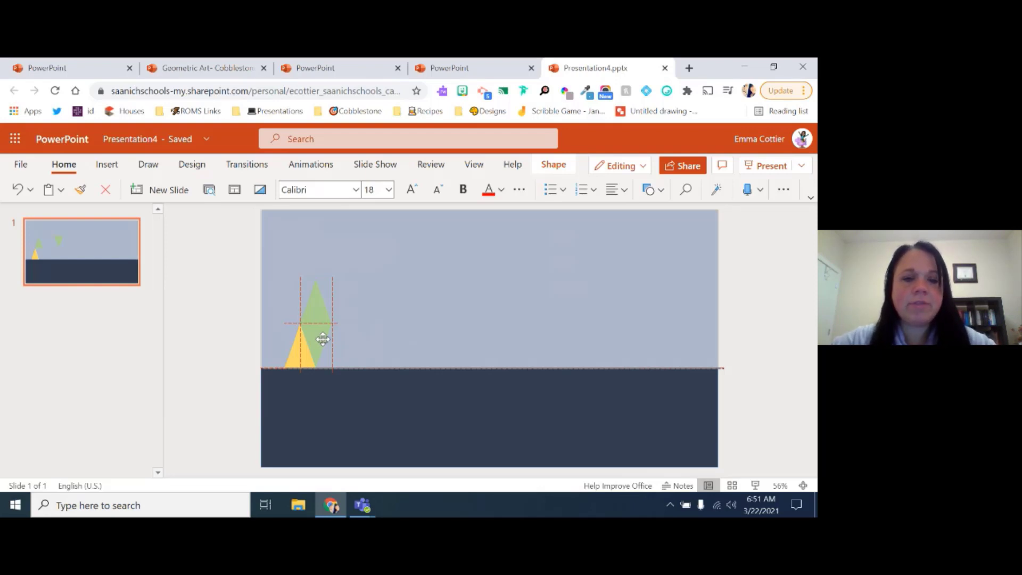
left_click_drag(323, 339, 323, 339)
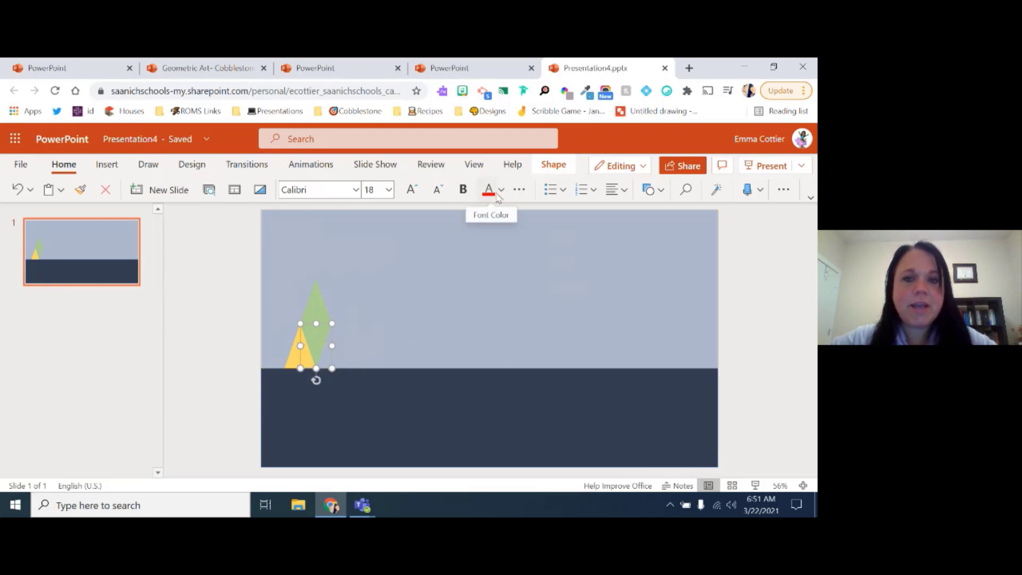
Step: Fill the inverted triangle purple
left_click(554, 165)
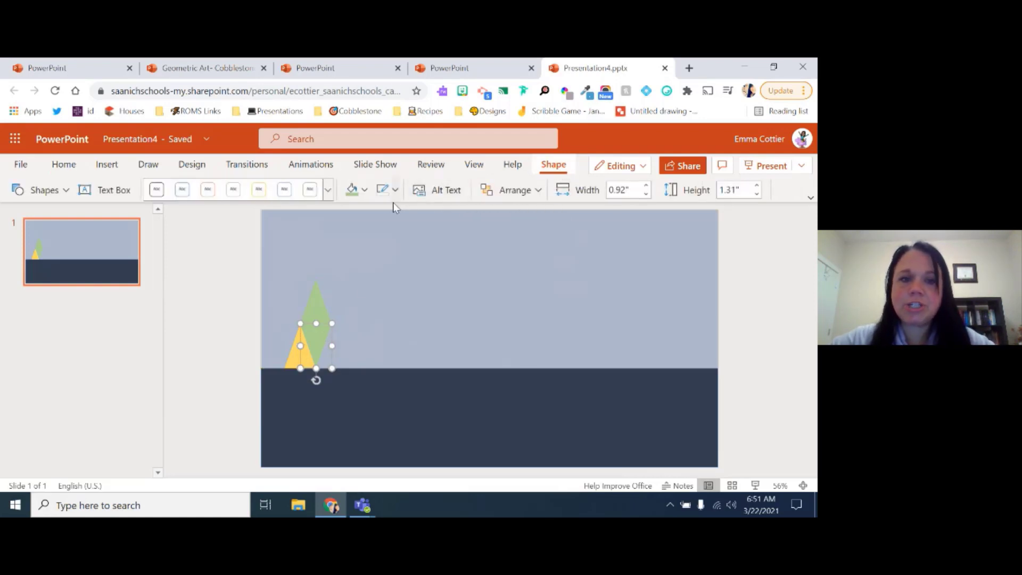
left_click(364, 190)
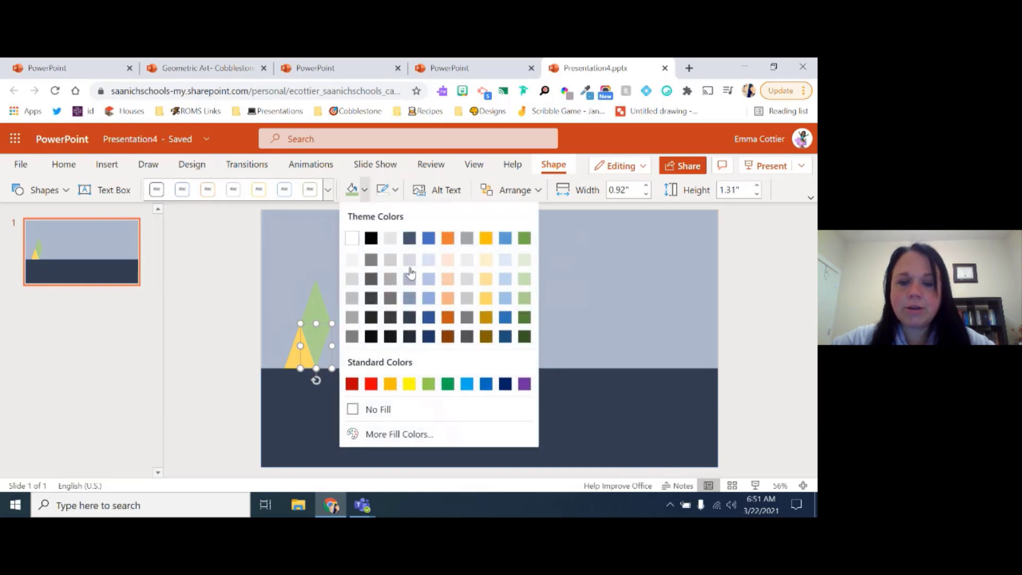
left_click(524, 383)
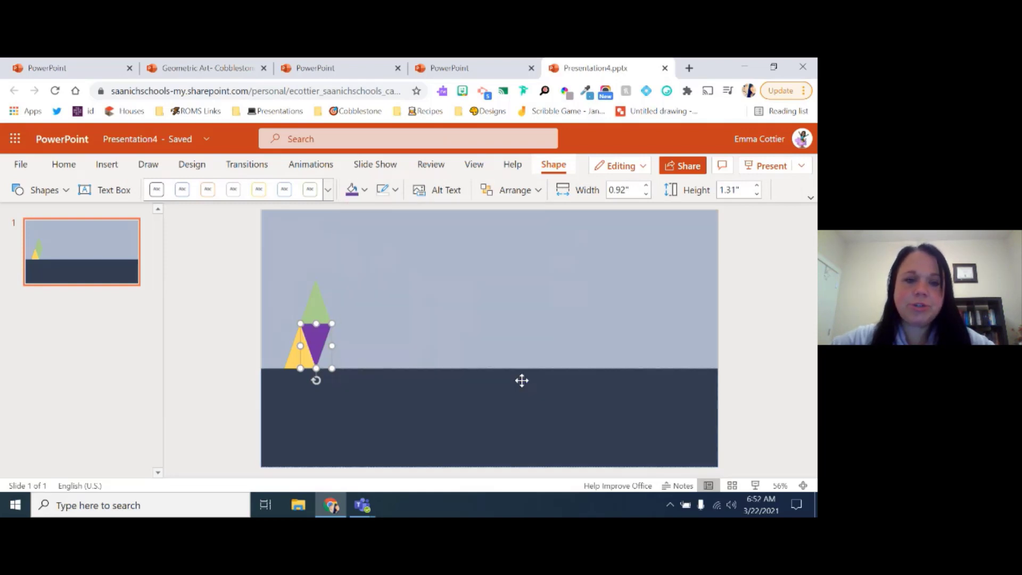
left_click(460, 321)
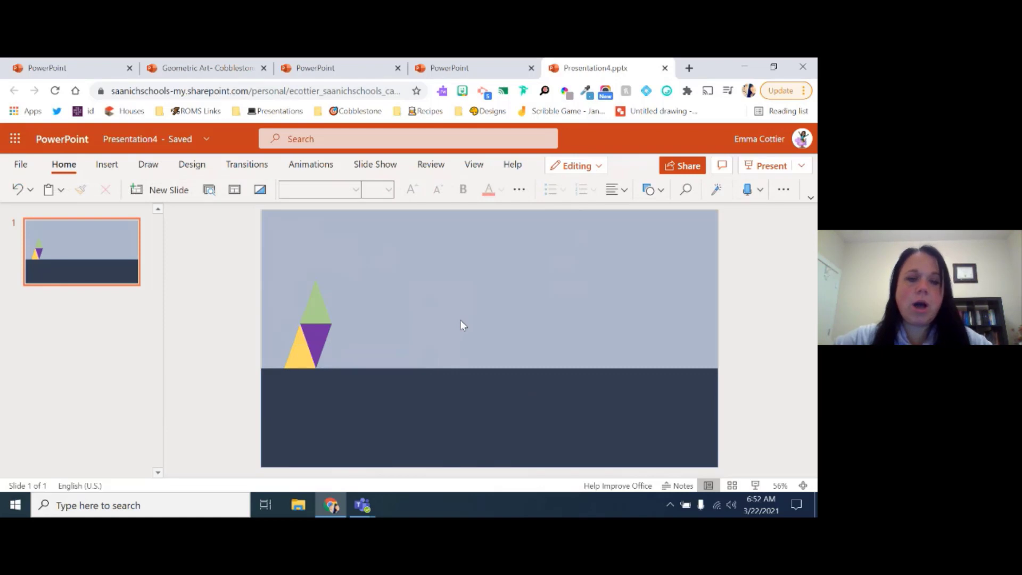
Step: Copy the green triangle beside the purple one and fill the copy dark blue
left_click(322, 314)
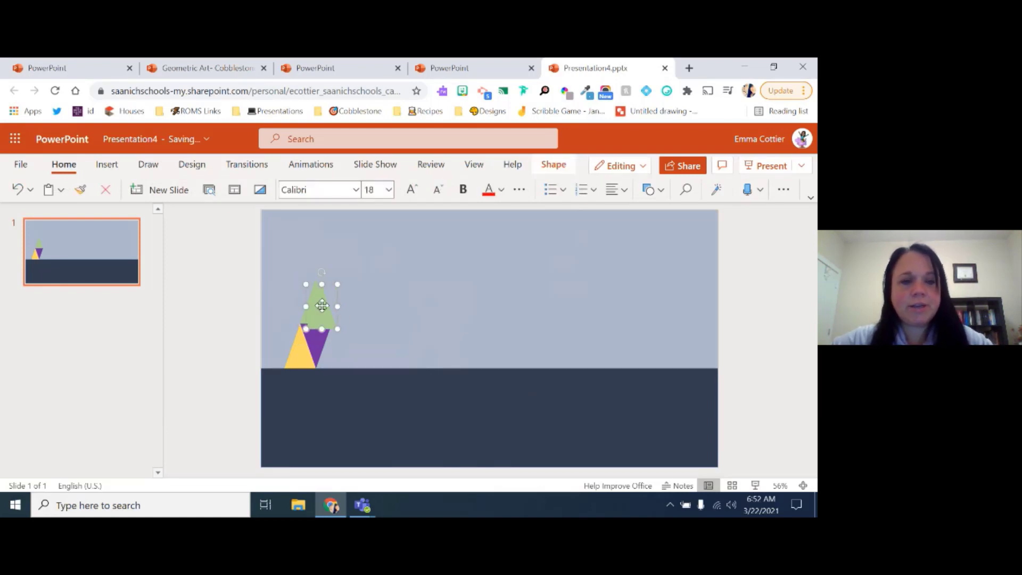
left_click_drag(321, 314, 333, 345)
left_click(420, 311)
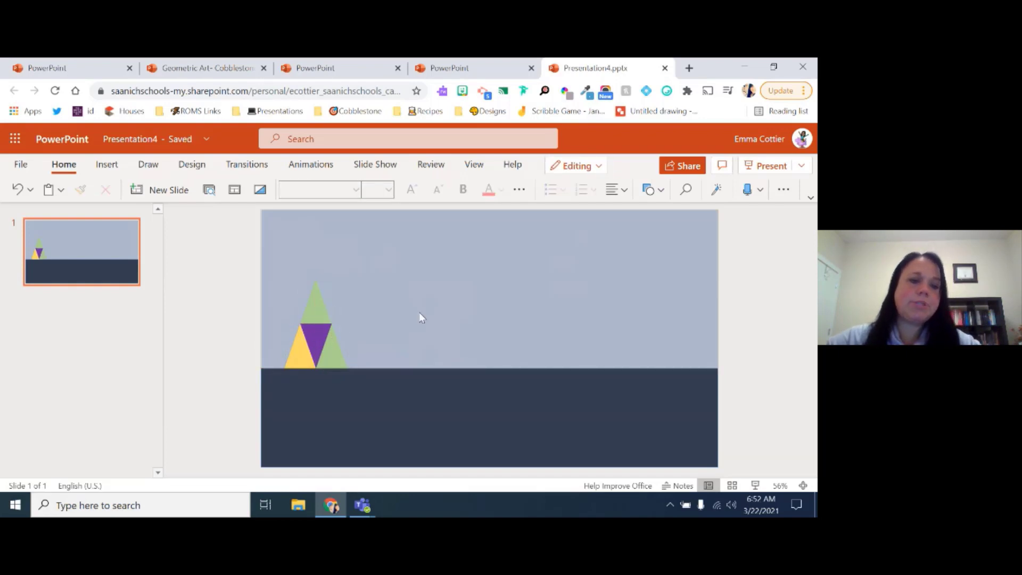
left_click(329, 353)
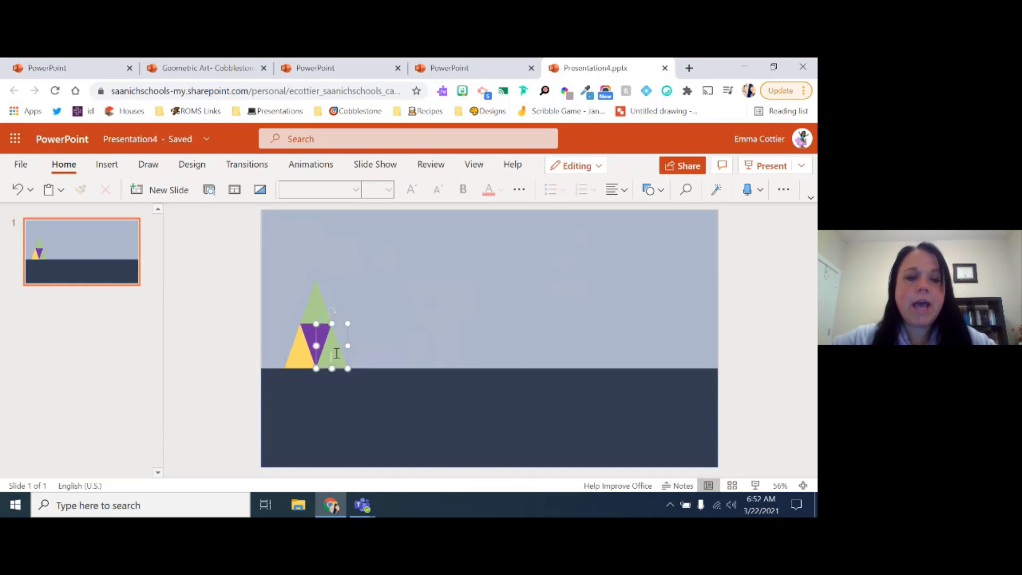
left_click(554, 165)
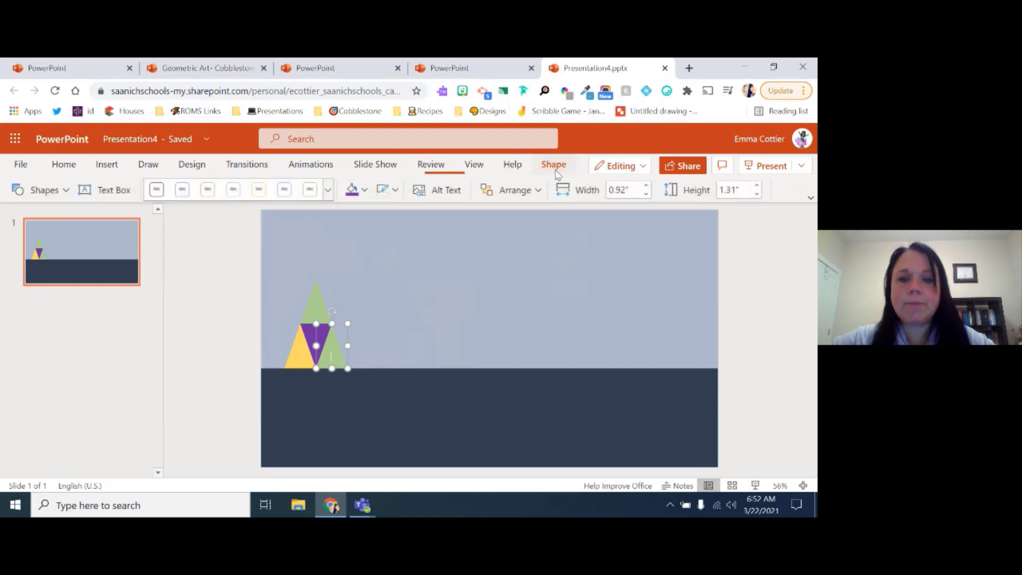
left_click(364, 190)
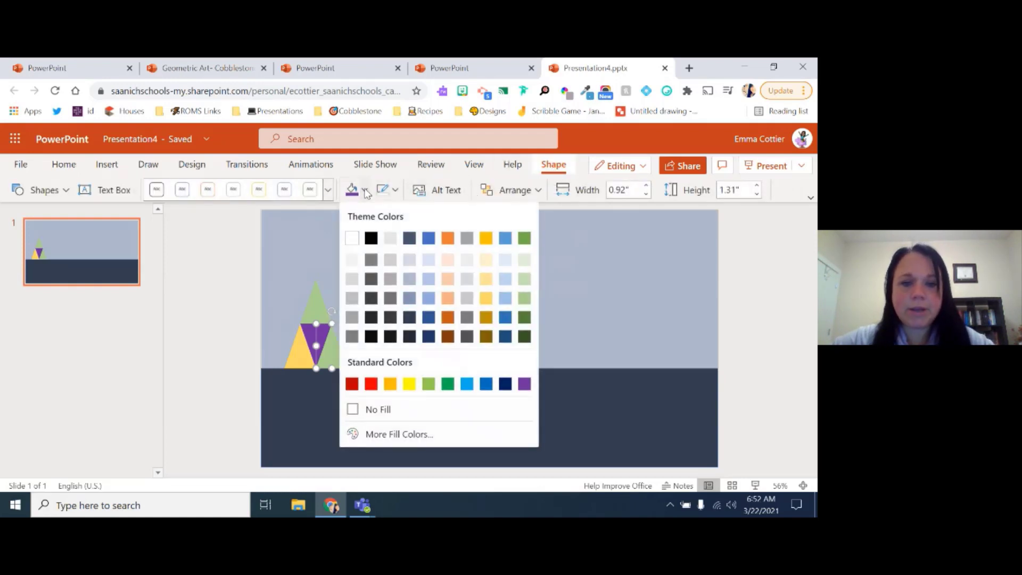
left_click(428, 317)
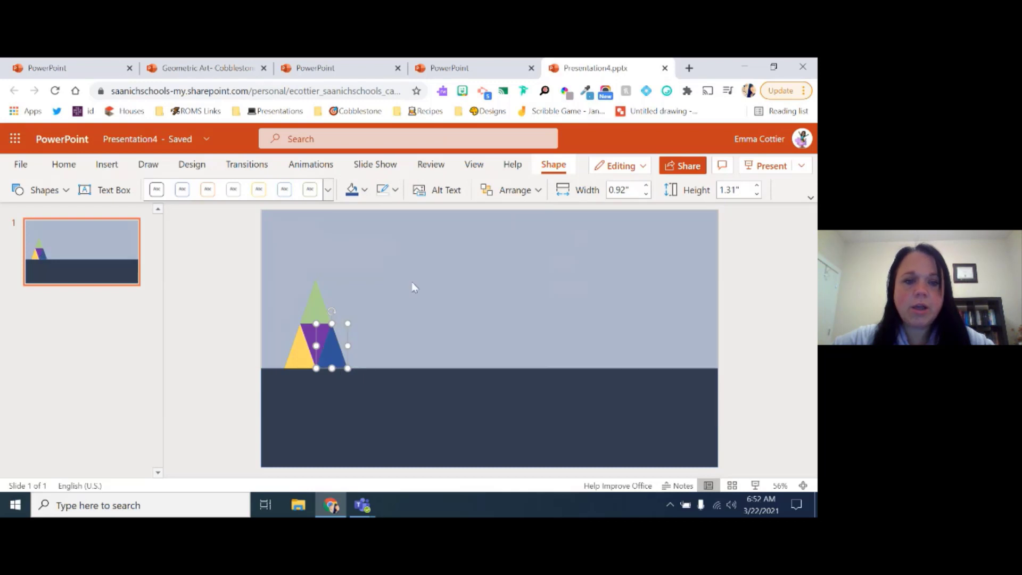
left_click(412, 283)
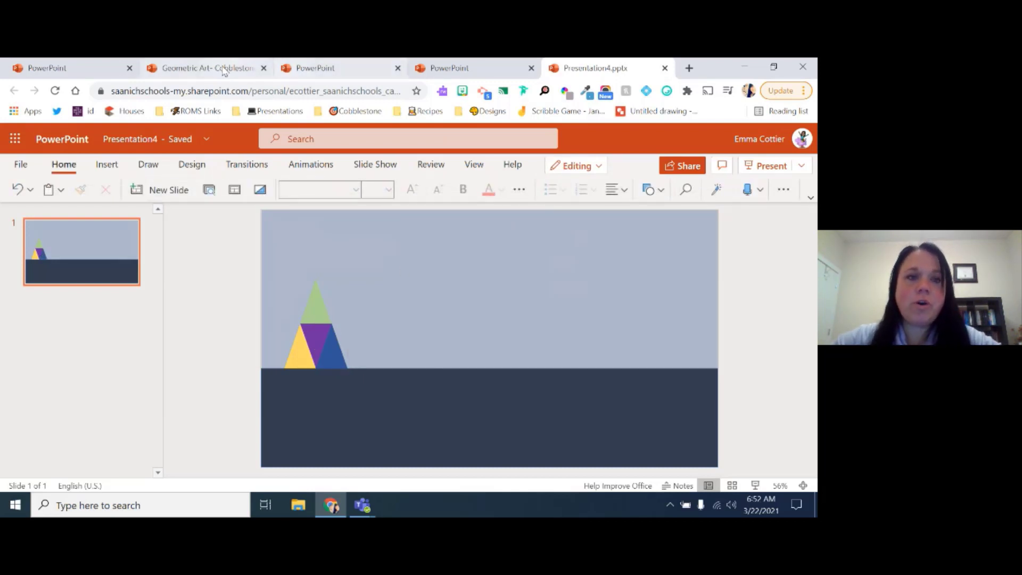
left_click(202, 68)
scroll(117, 345, "down", 10)
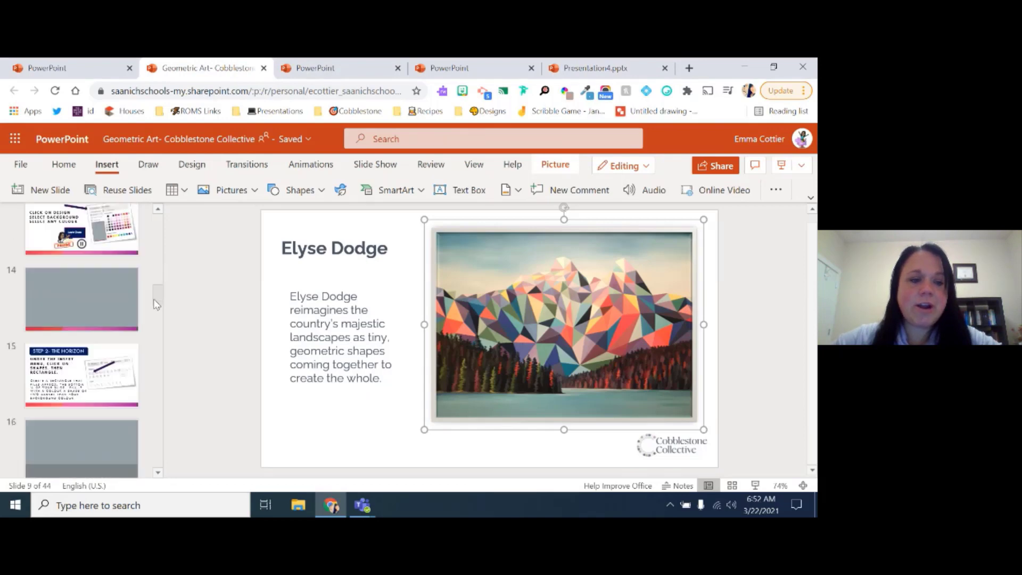
scroll(151, 330, "down", 4)
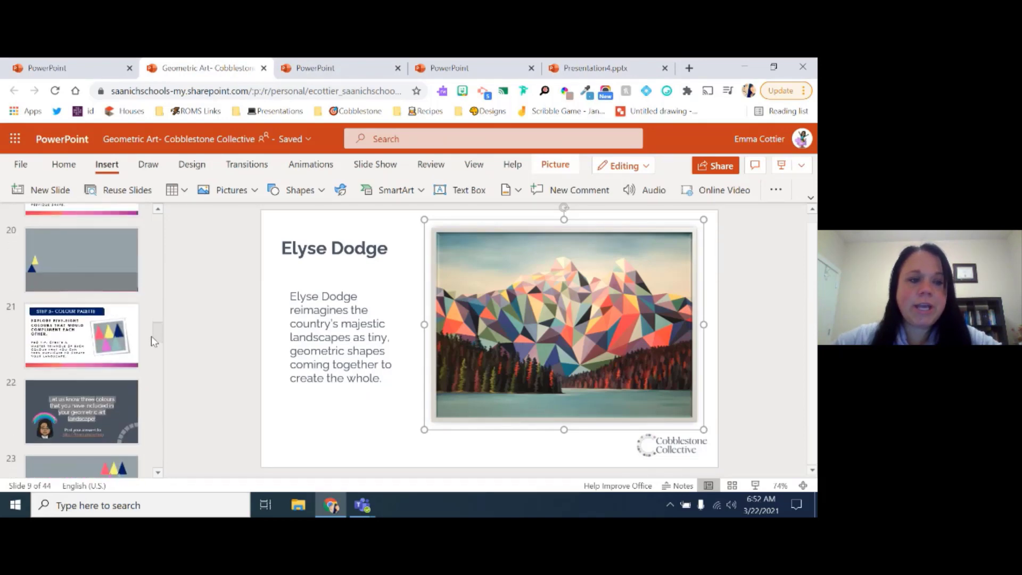
left_click(84, 258)
key("Down")
key("Down")
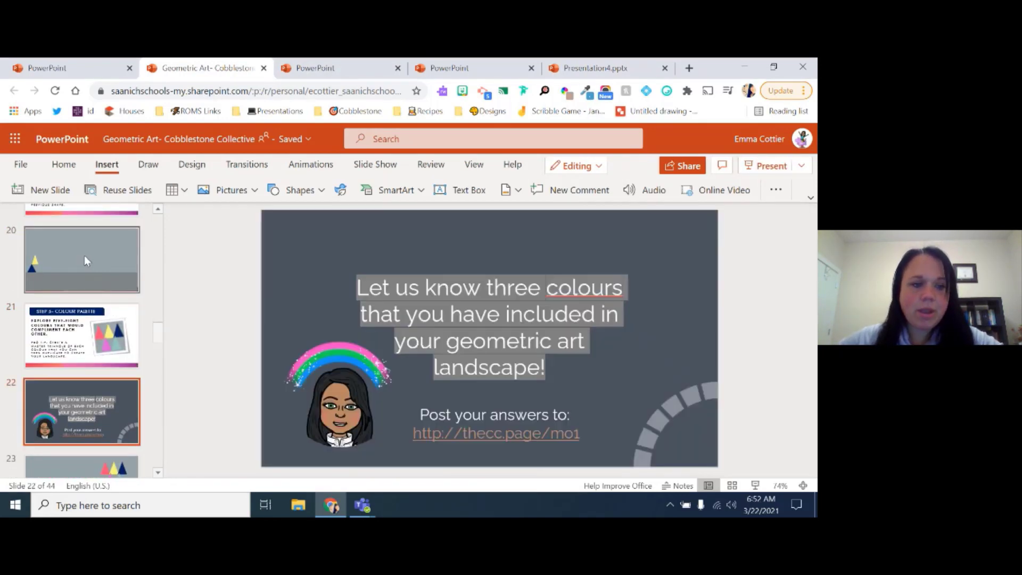
key("Down")
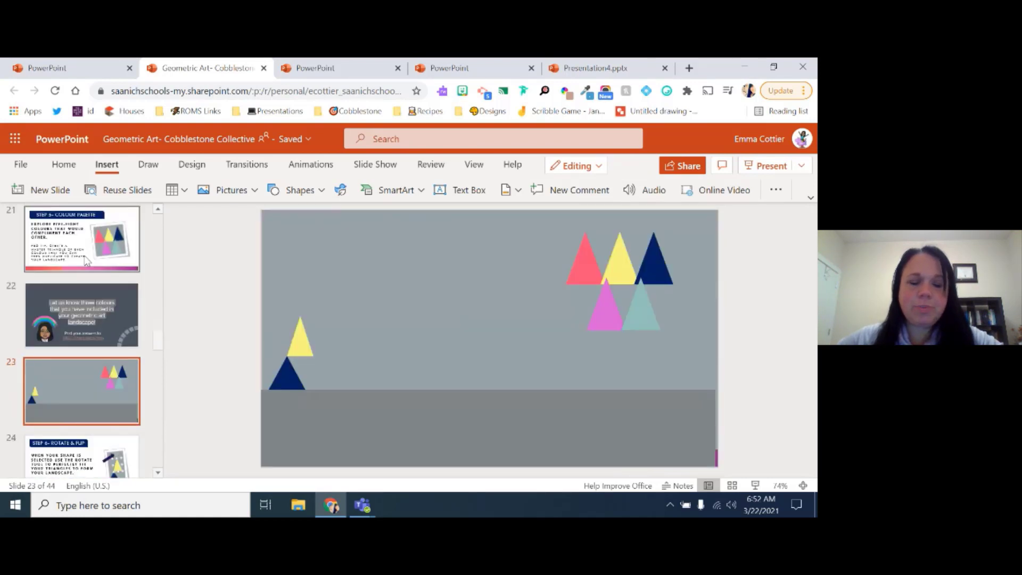
key("Up")
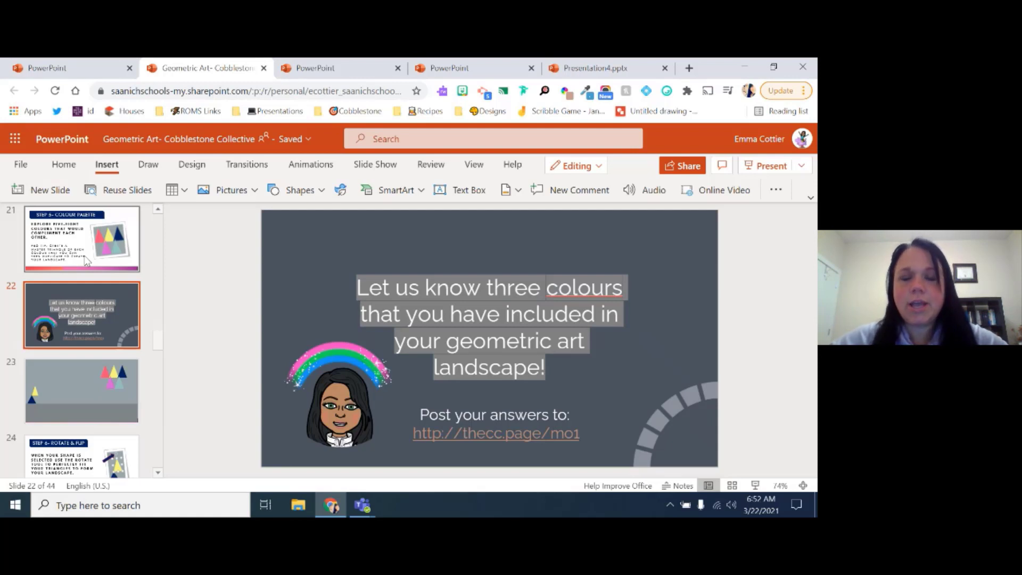
left_click(592, 67)
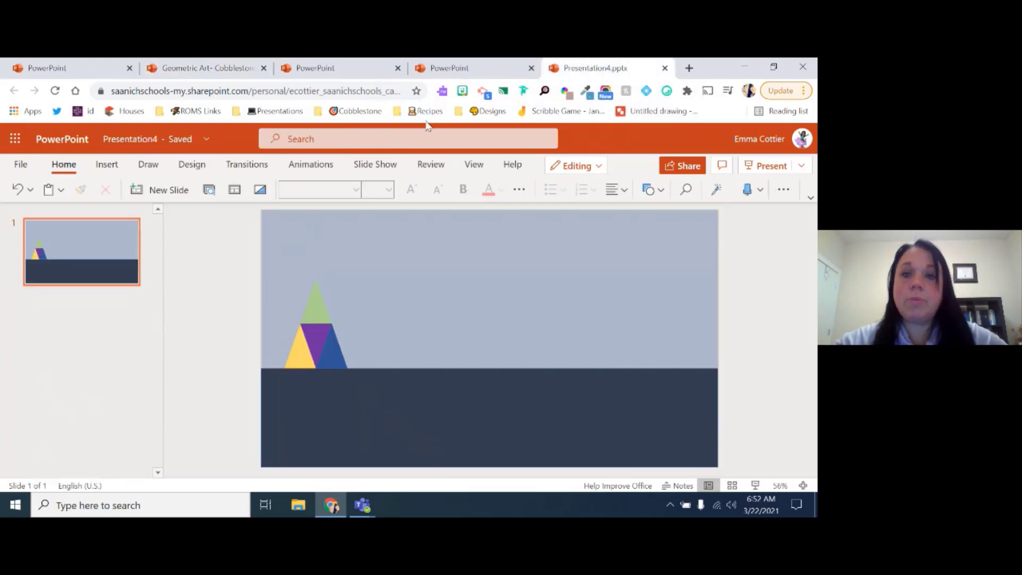
left_click(205, 74)
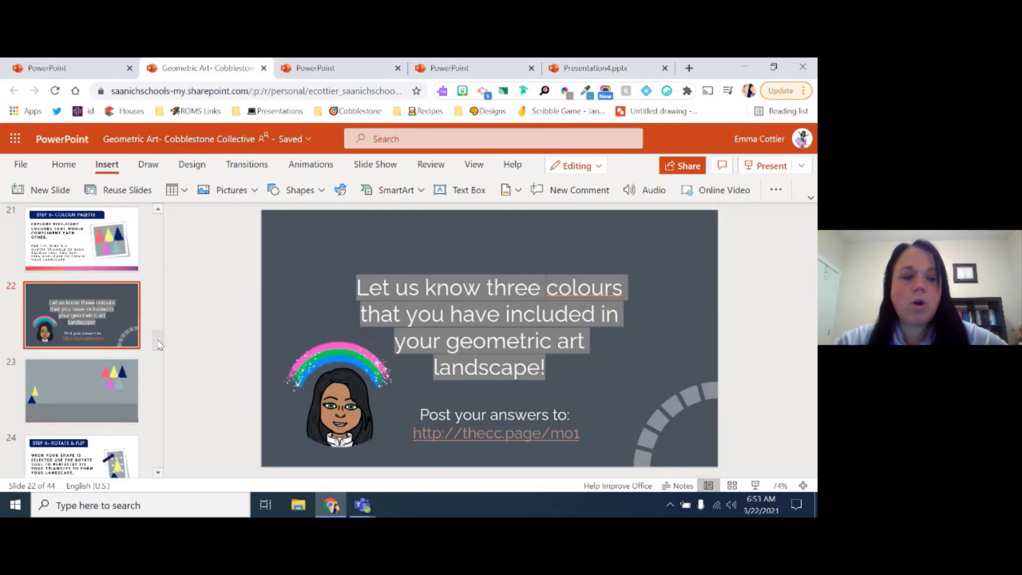
left_click_drag(158, 344, 159, 355)
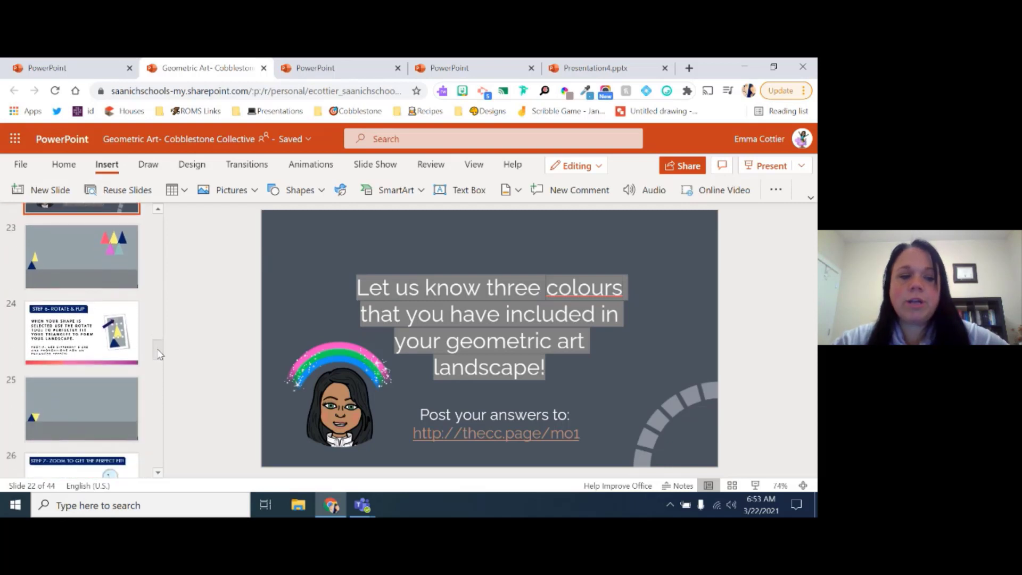
scroll(159, 354, "up", 1)
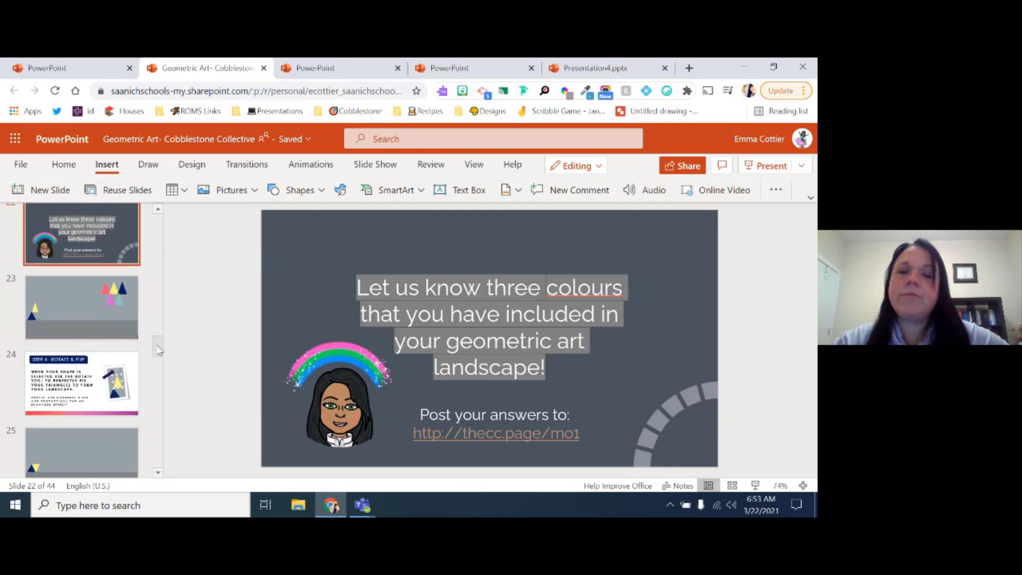
left_click(603, 67)
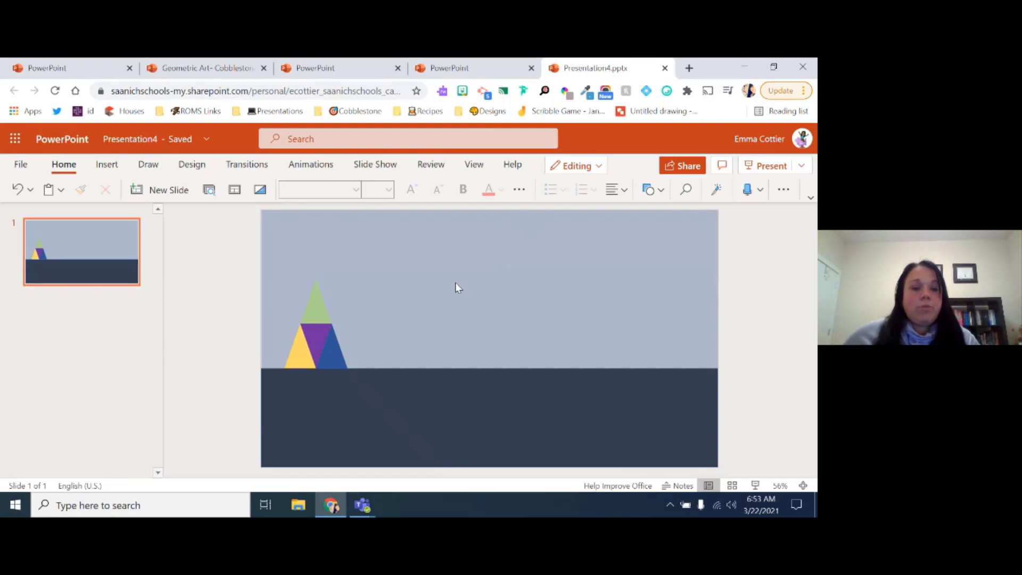
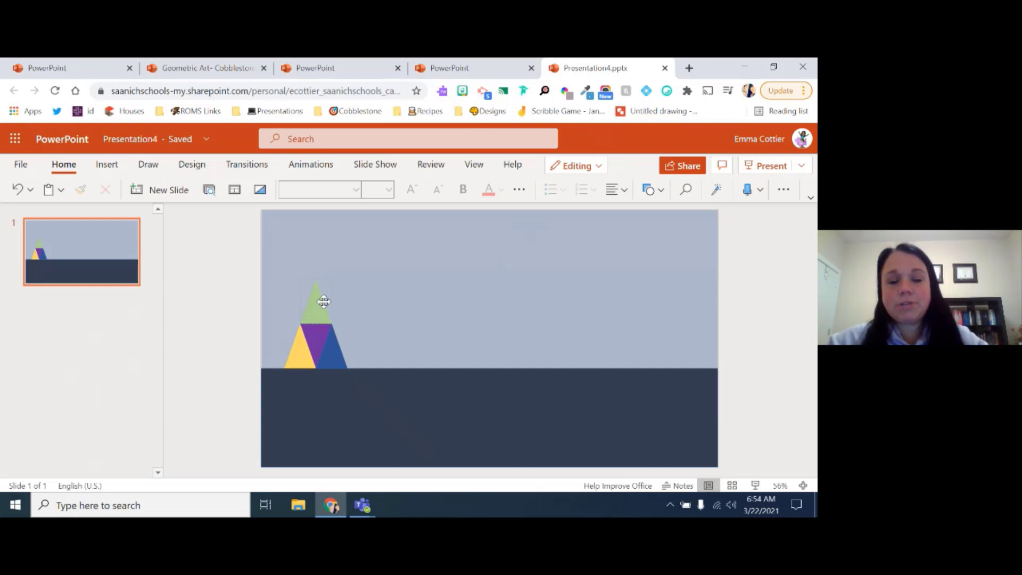
Step: Copy the green triangle to the right of the blue one and flip a copy upside down into the gap
left_click(324, 302)
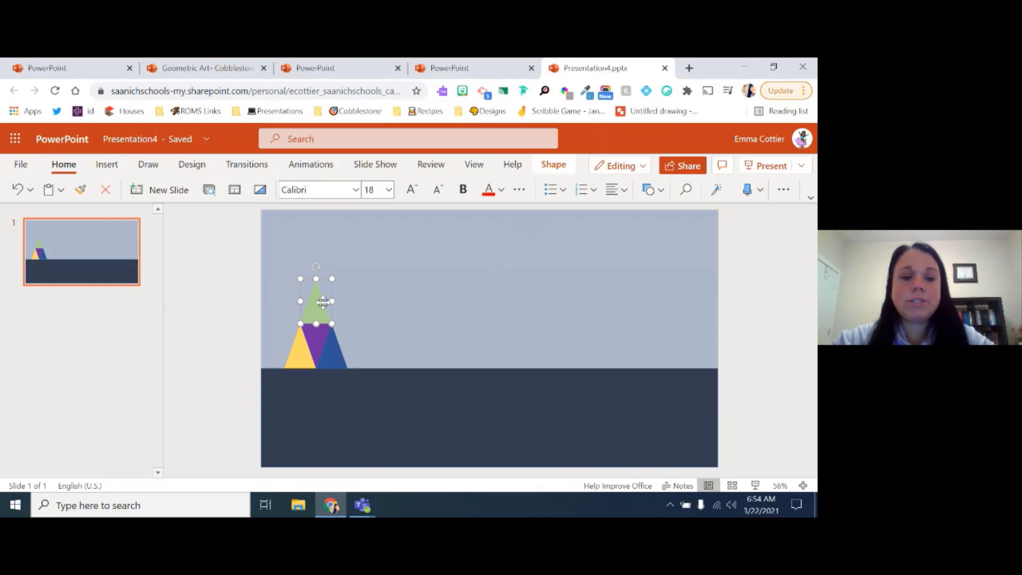
left_click_drag(317, 303, 396, 313)
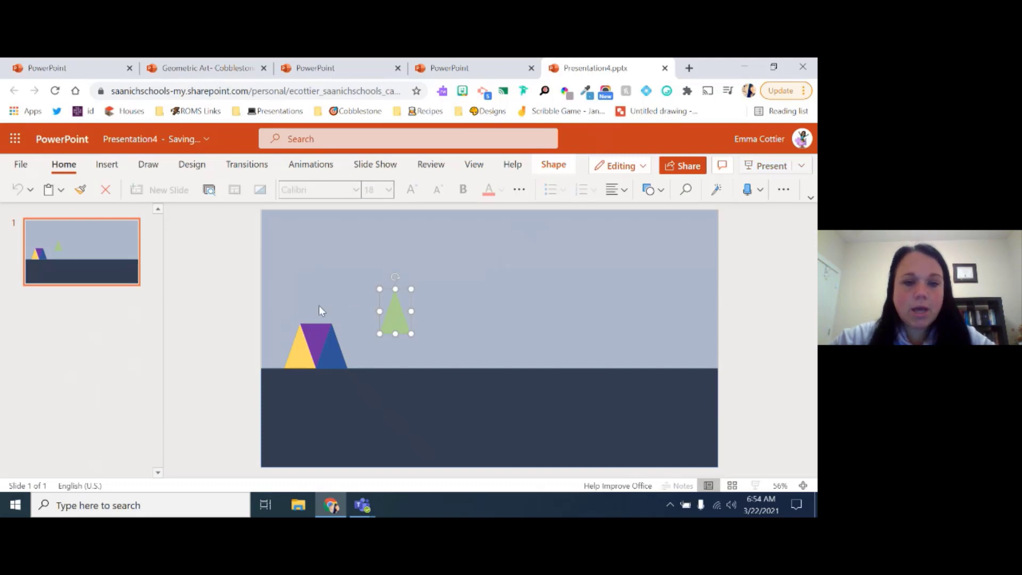
key("ctrl+z")
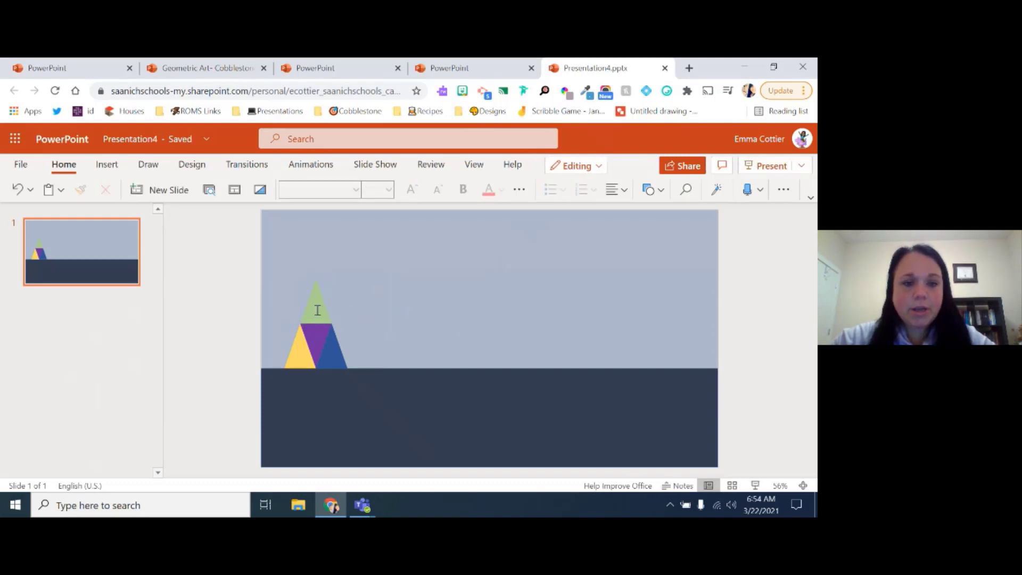
left_click(317, 311)
left_click_drag(321, 271, 420, 290)
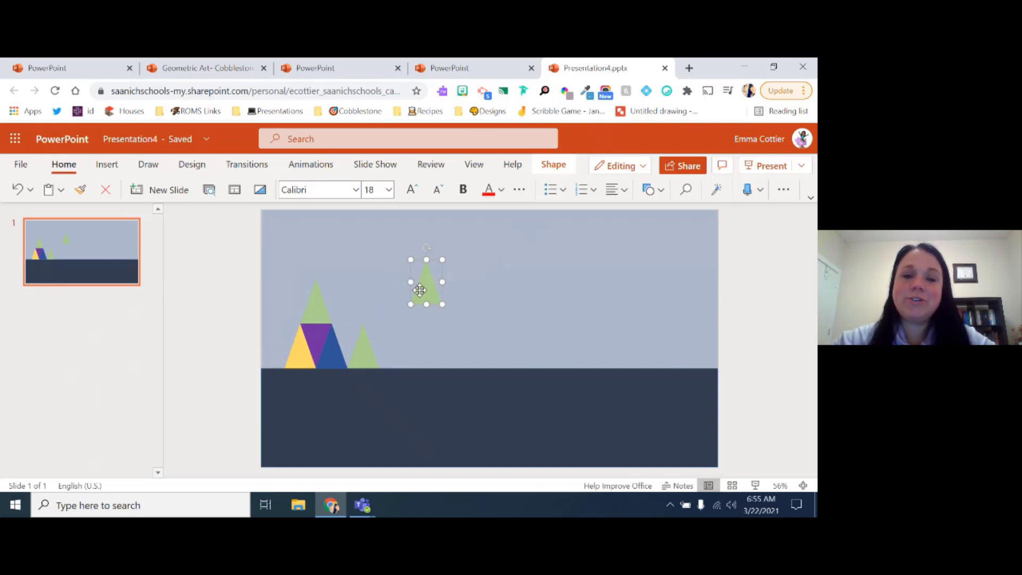
left_click_drag(426, 247, 348, 341)
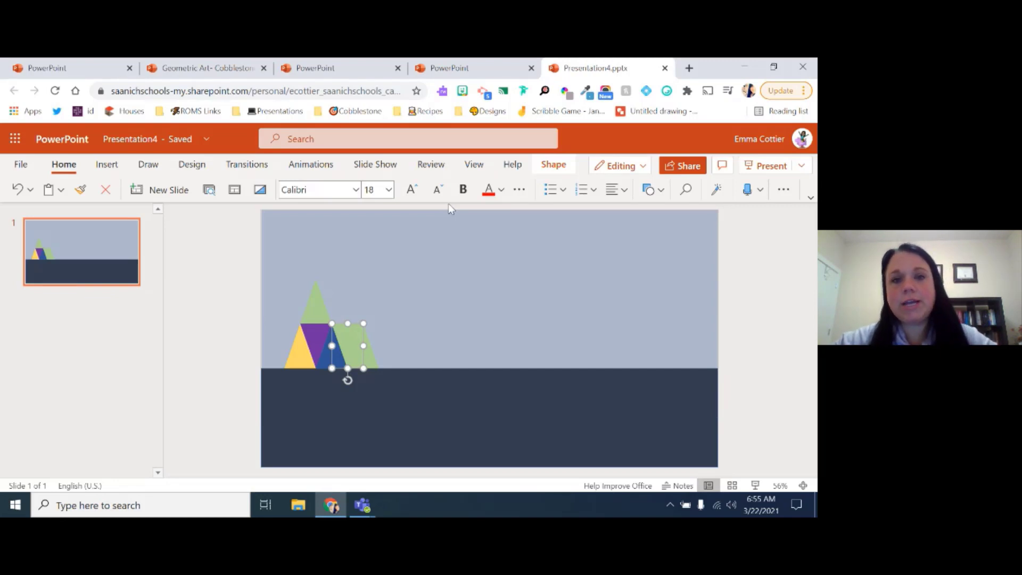
left_click(554, 165)
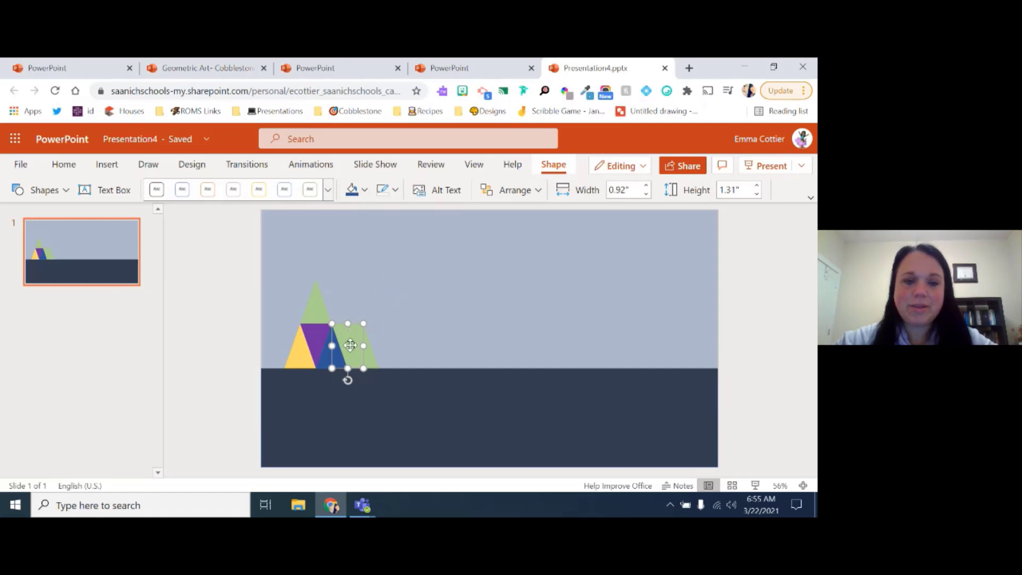
Step: Fill the inverted triangle with a custom mauve pink (ba66a2)
left_click(365, 190)
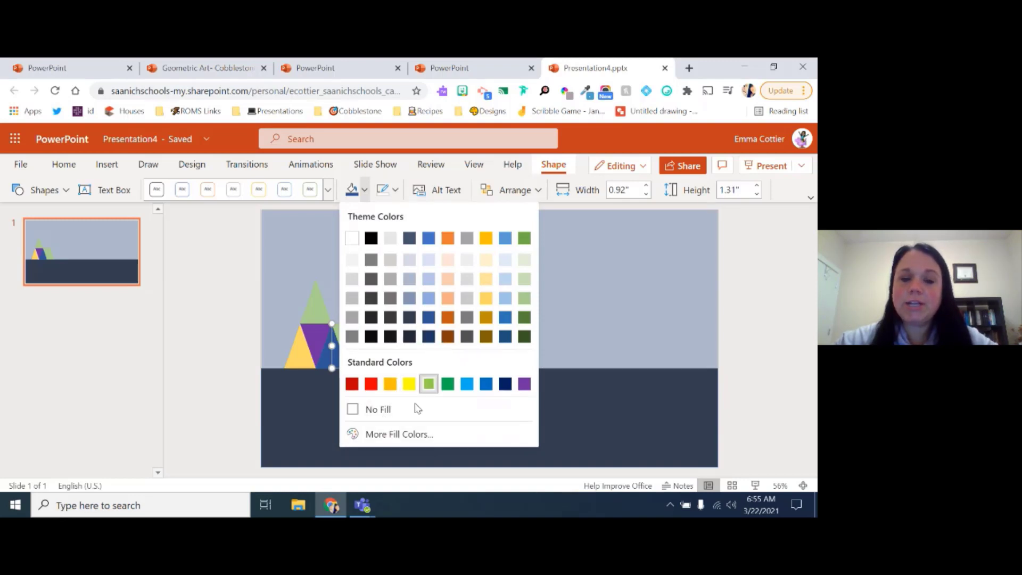
left_click(404, 436)
left_click_drag(349, 370, 439, 367)
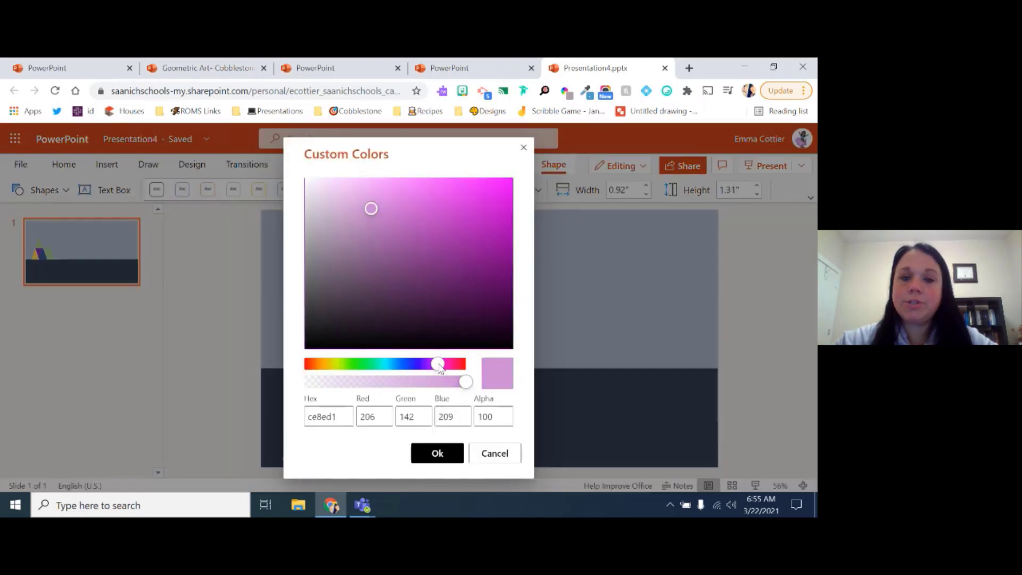
left_click(365, 233)
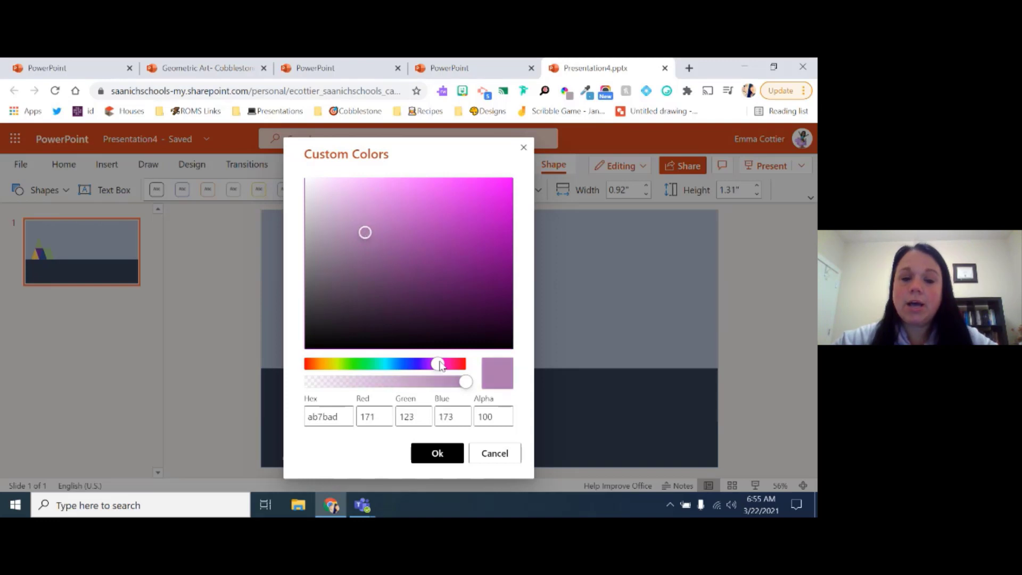
left_click_drag(438, 366, 446, 365)
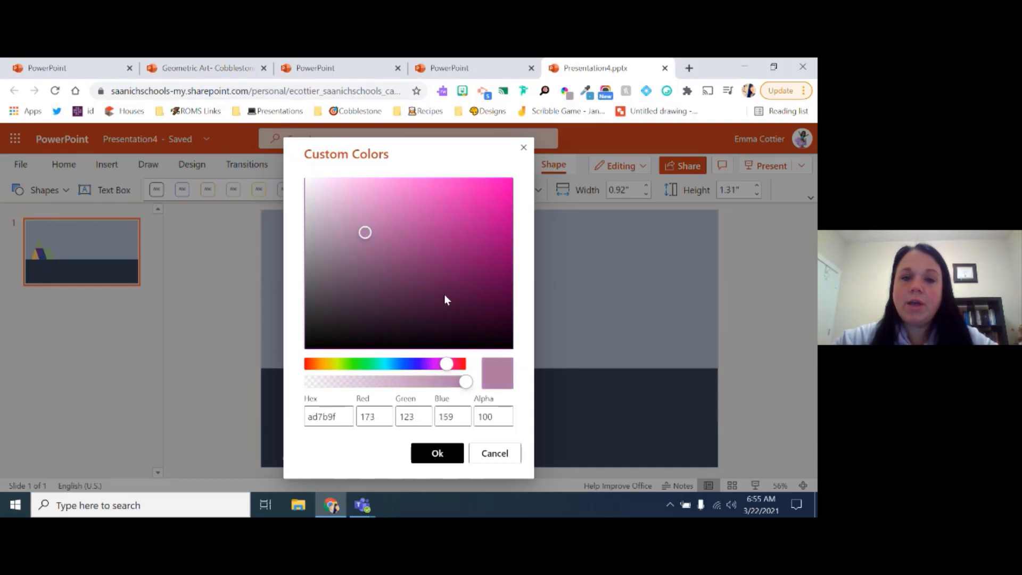
left_click(423, 209)
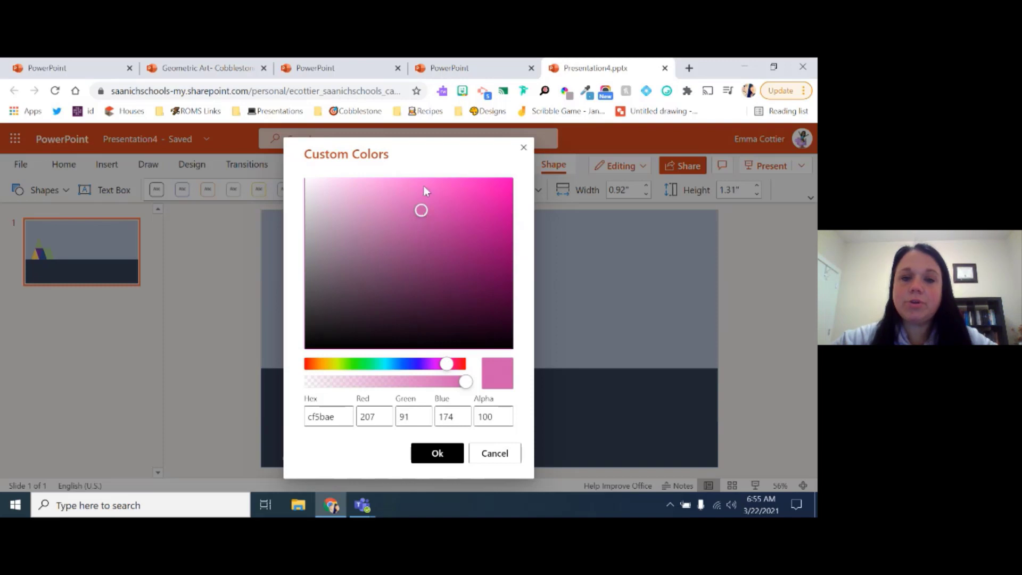
left_click(423, 187)
left_click(450, 190)
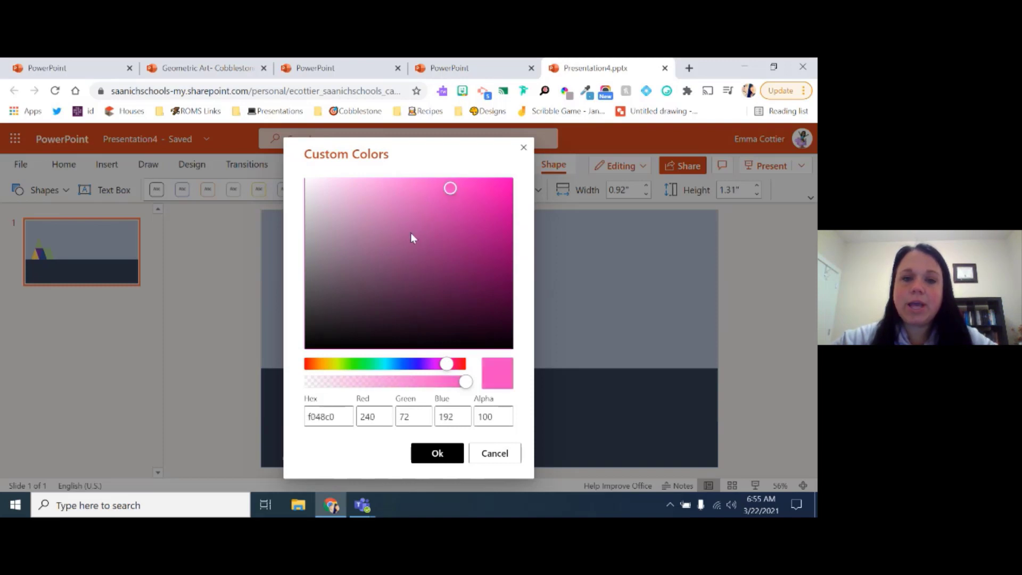
left_click(400, 237)
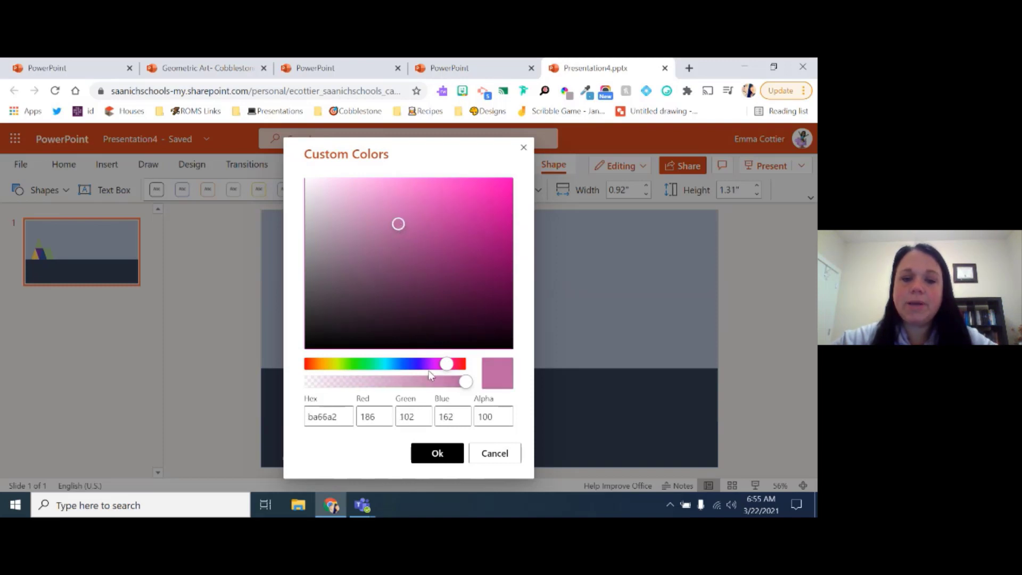
left_click(436, 454)
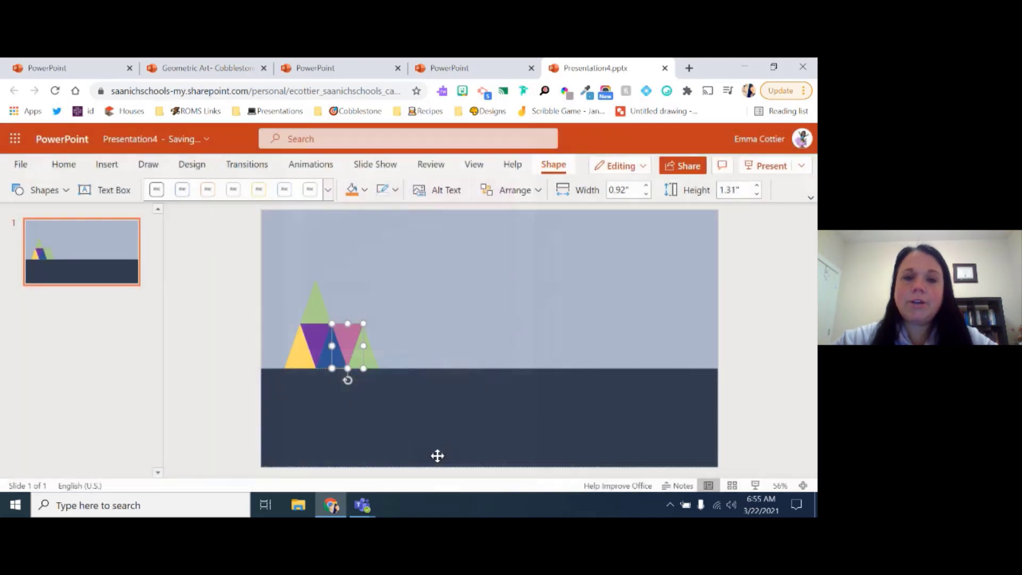
left_click(364, 190)
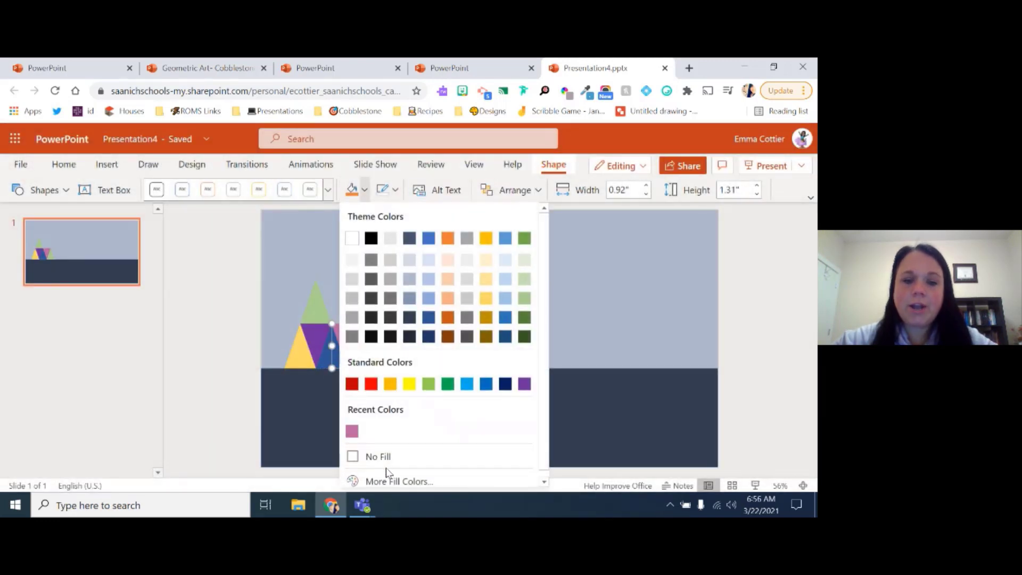
Step: Copy the green triangle above the mauve one and fill the copy gold
left_click(280, 211)
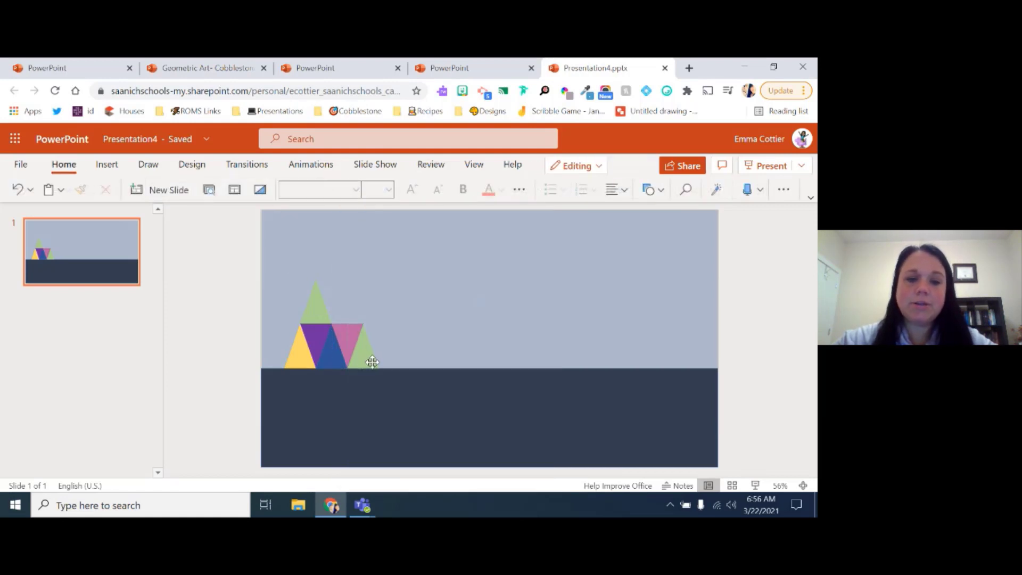
left_click(372, 363)
left_click_drag(372, 362, 349, 297)
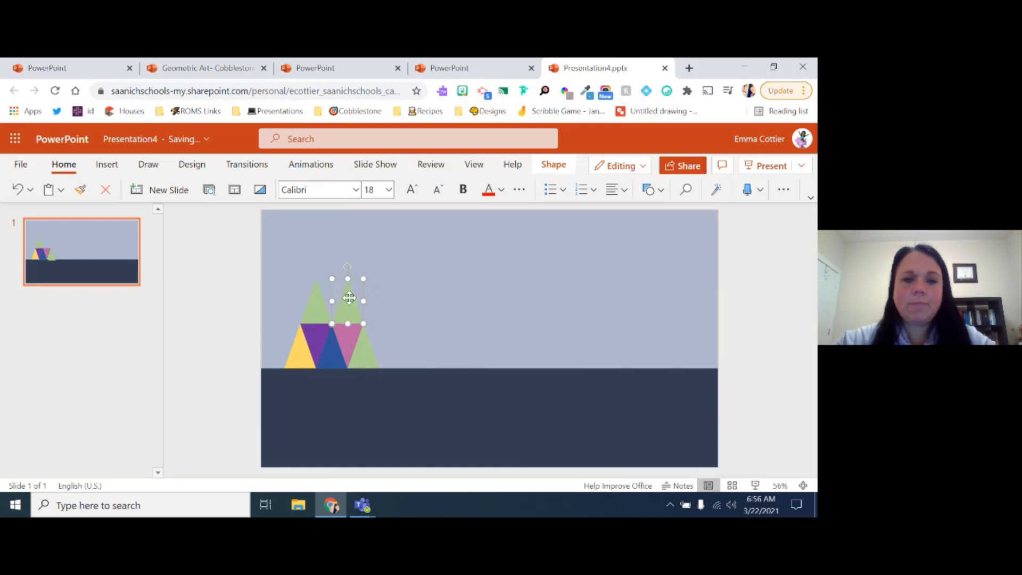
left_click(557, 166)
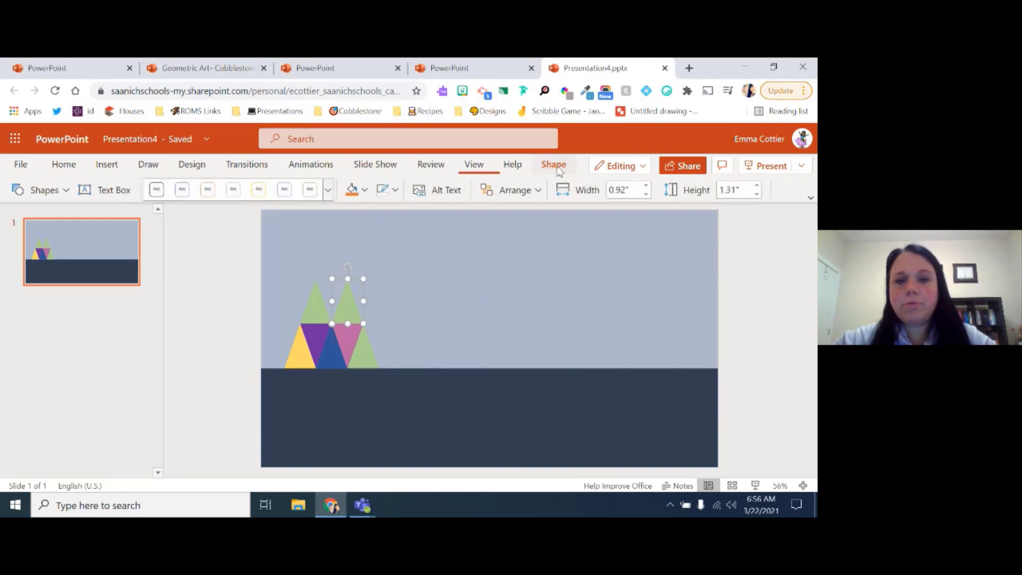
left_click(365, 191)
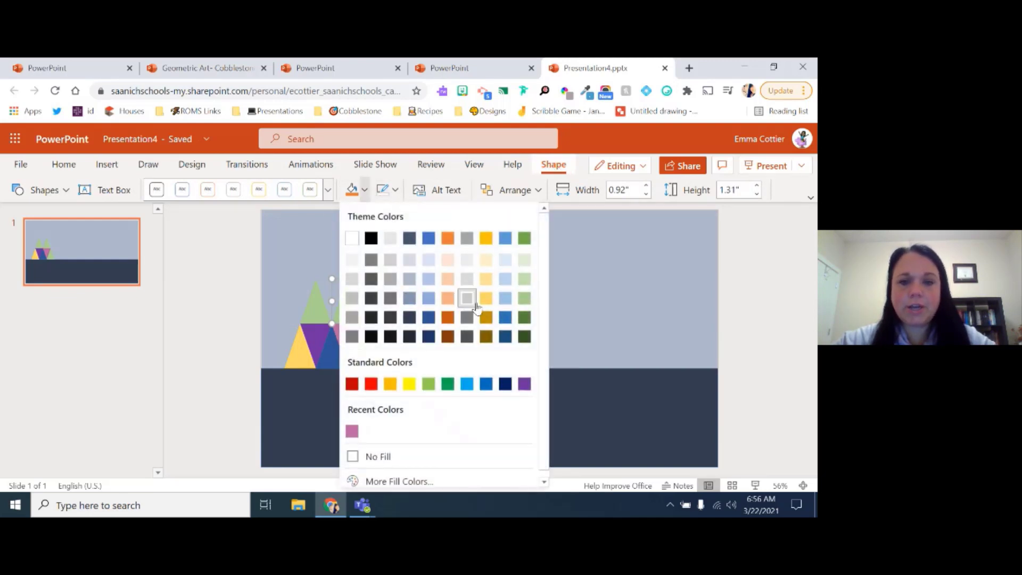
left_click(492, 301)
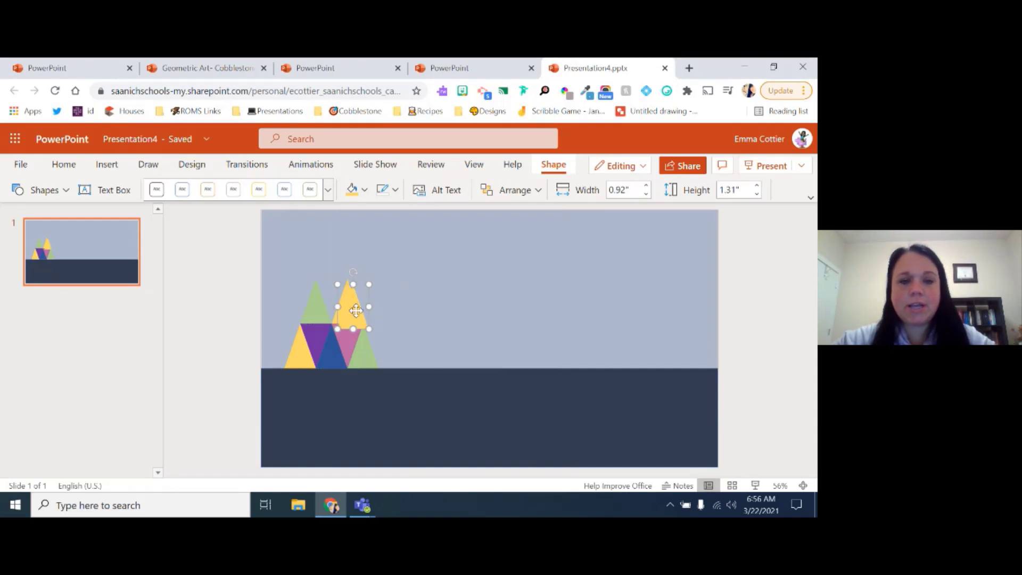
Step: Place an inverted copy between the upper peaks, filled Blue Gray, Text 2, Darker 25%
left_click_drag(355, 301, 383, 292)
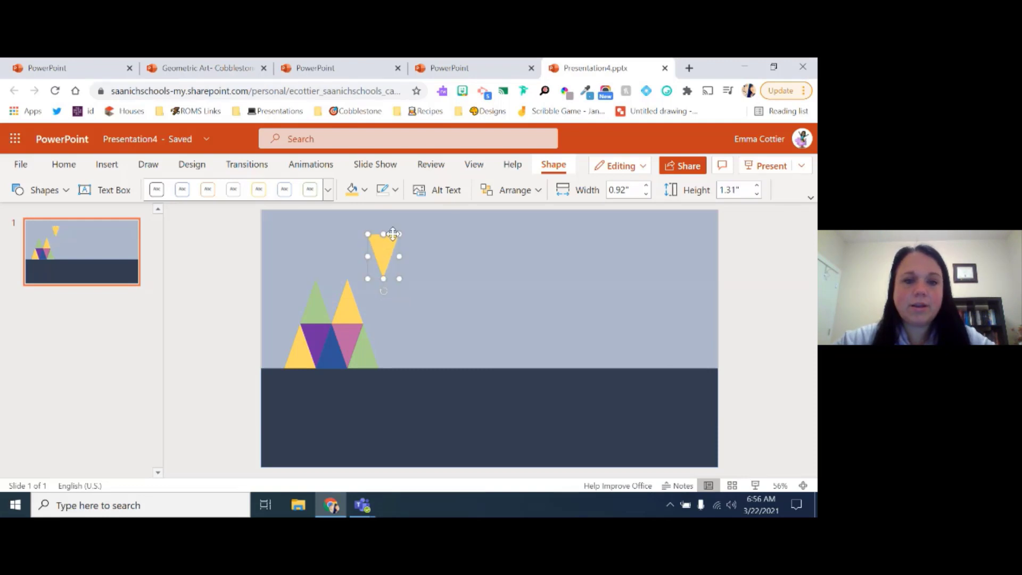
left_click_drag(392, 237, 340, 281)
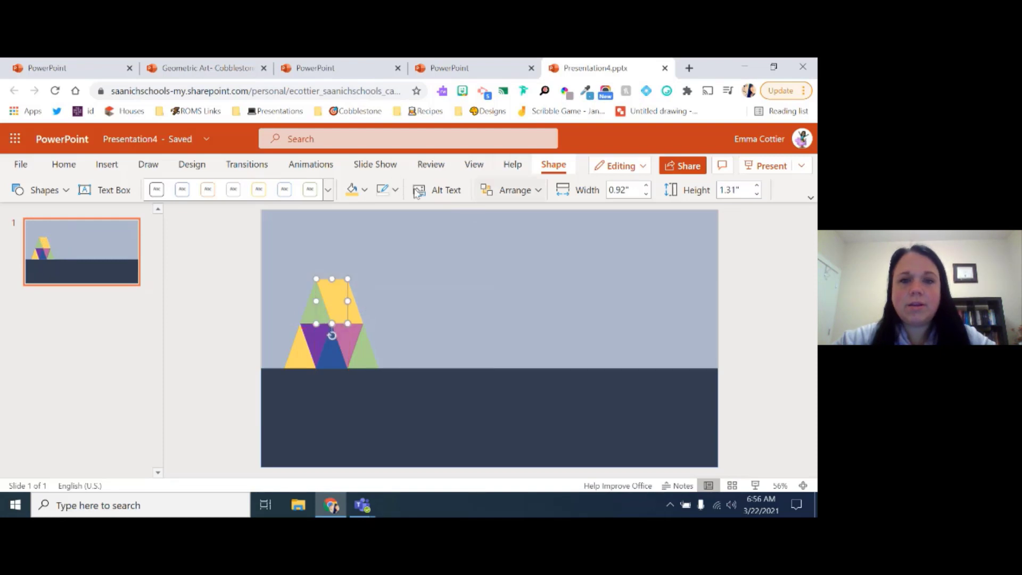
left_click(365, 191)
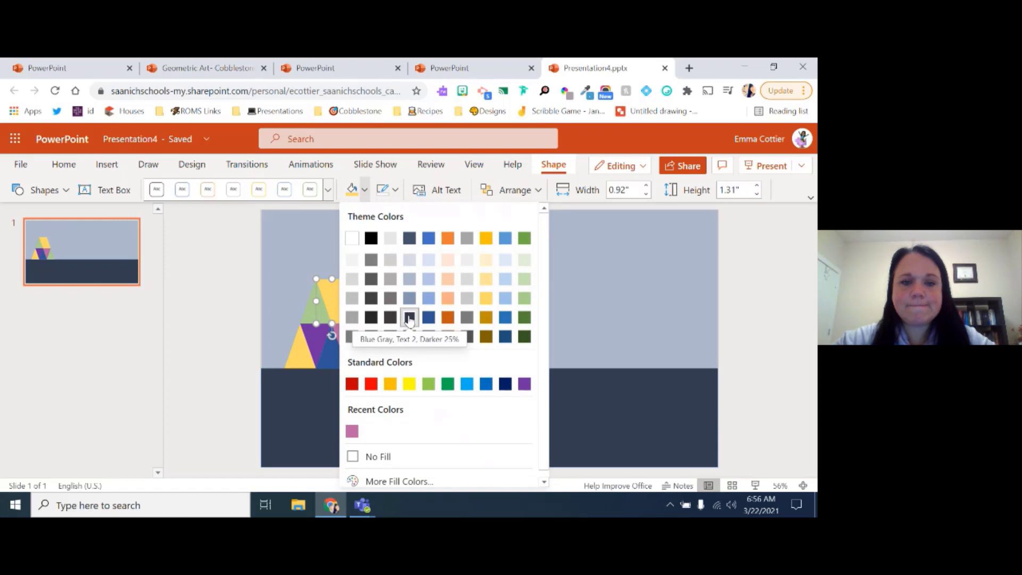
left_click(409, 297)
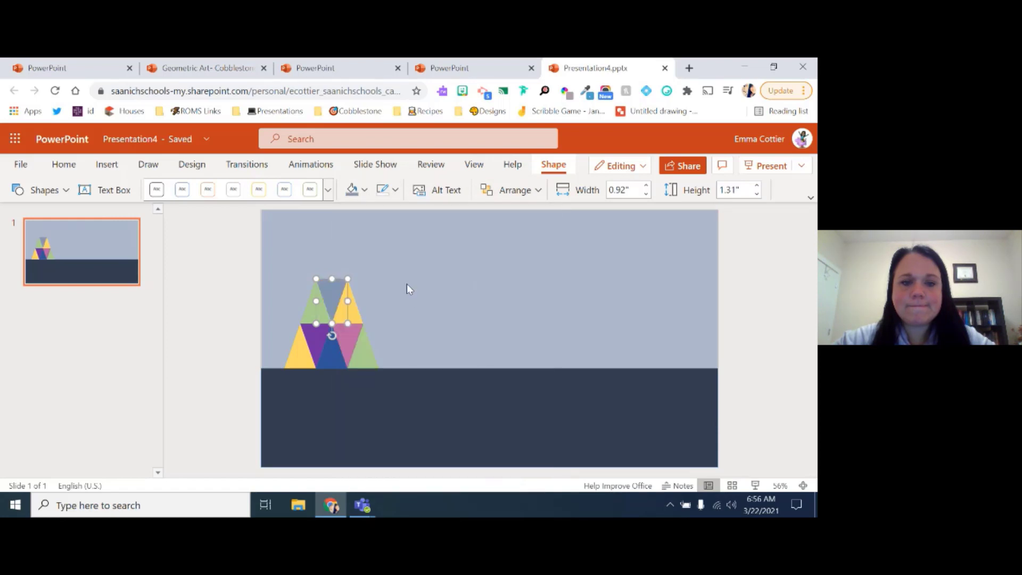
left_click(407, 284)
Step: Recolour the blue bottom-row triangle blue-gray
left_click(331, 352)
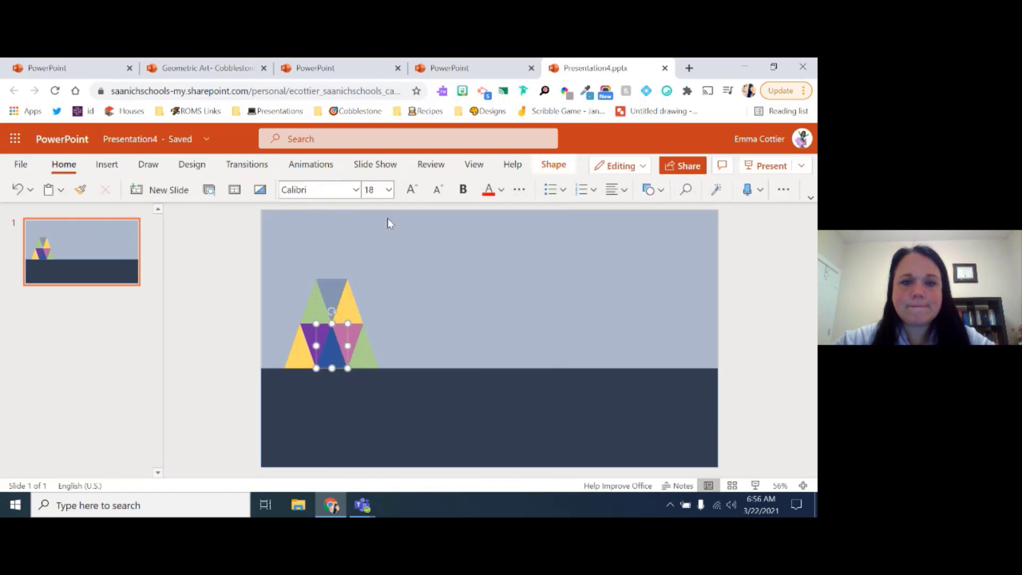
left_click(554, 164)
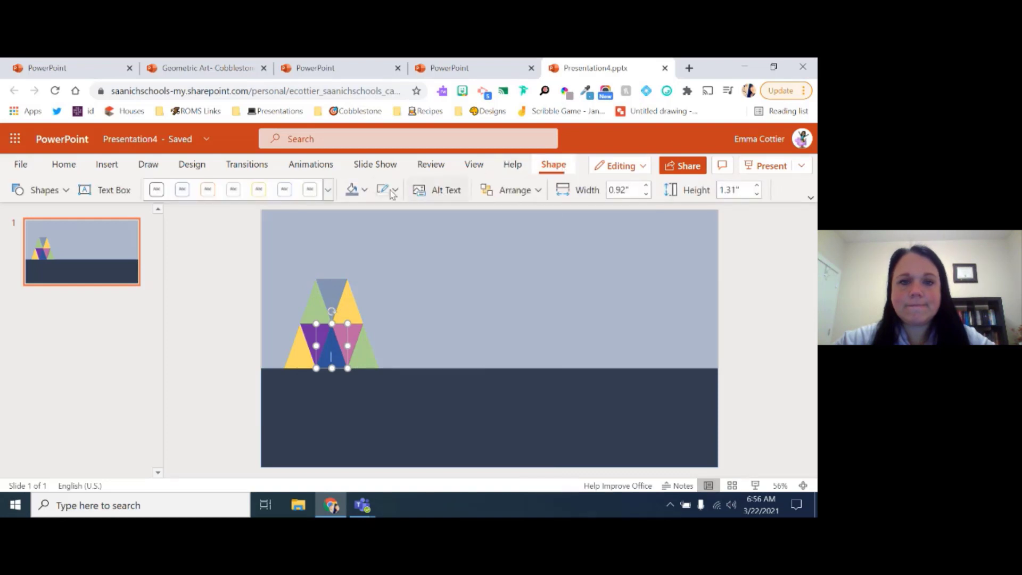
left_click(364, 189)
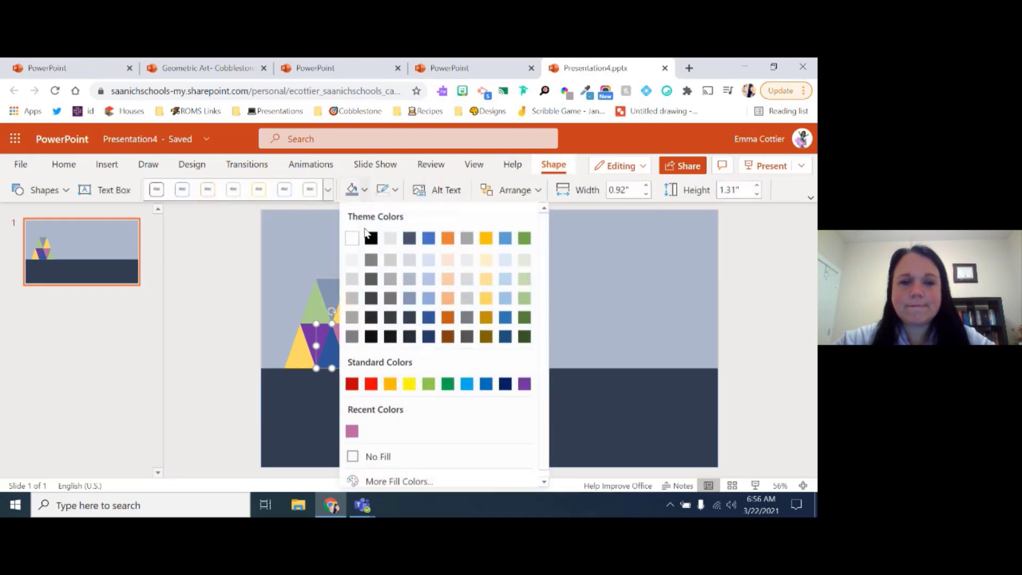
left_click(410, 298)
left_click(424, 286)
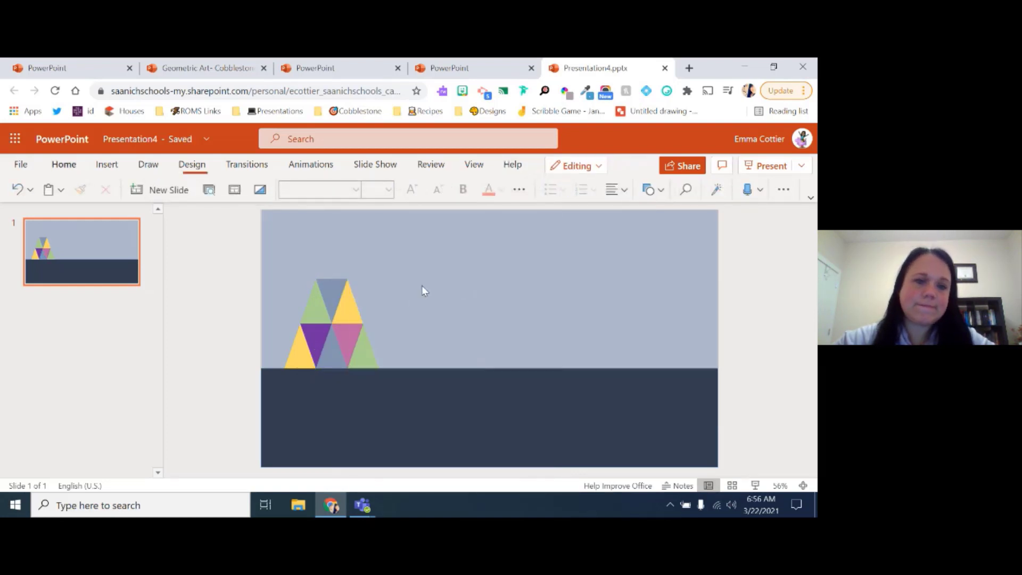
Step: Move the green triangle to the pyramid's top, fill it purple, and duplicate it
left_click(317, 328)
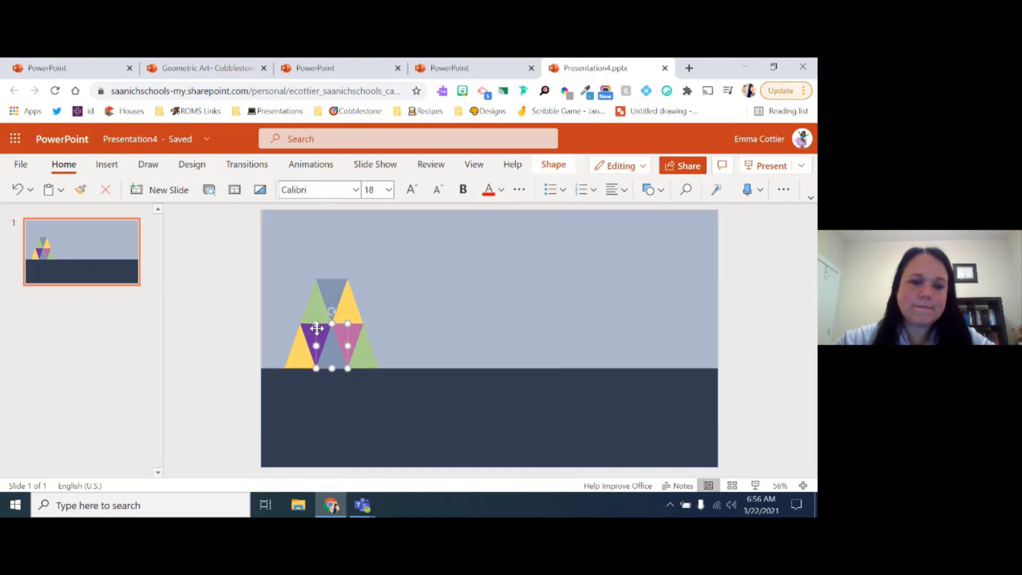
left_click(320, 298)
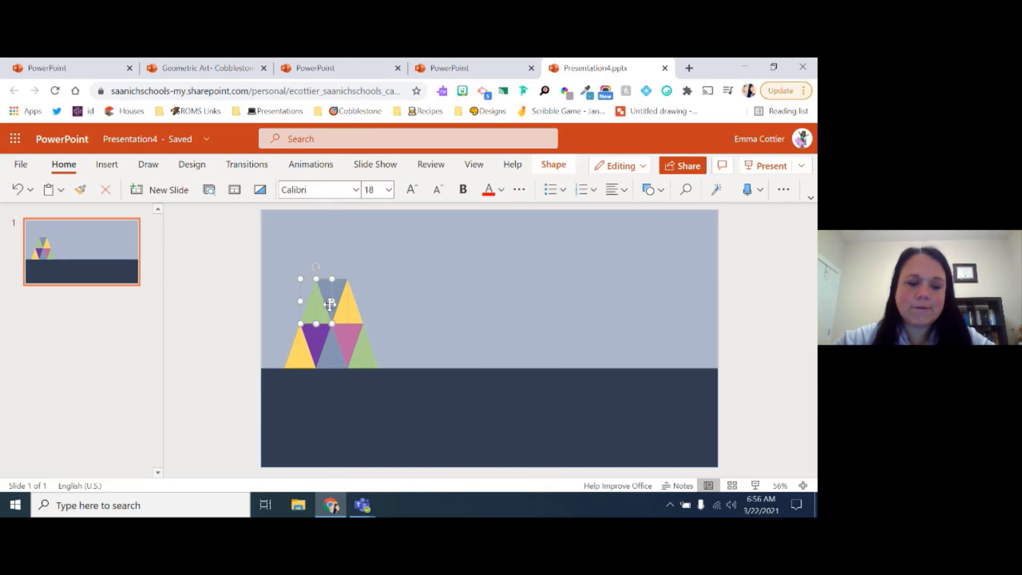
left_click_drag(330, 304, 336, 309)
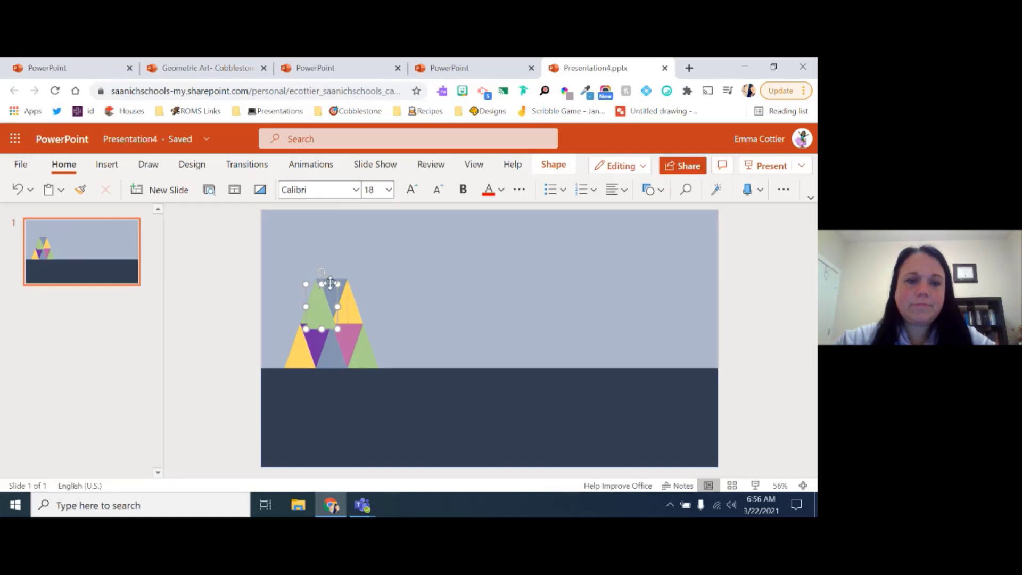
left_click_drag(324, 294, 343, 236)
left_click(550, 166)
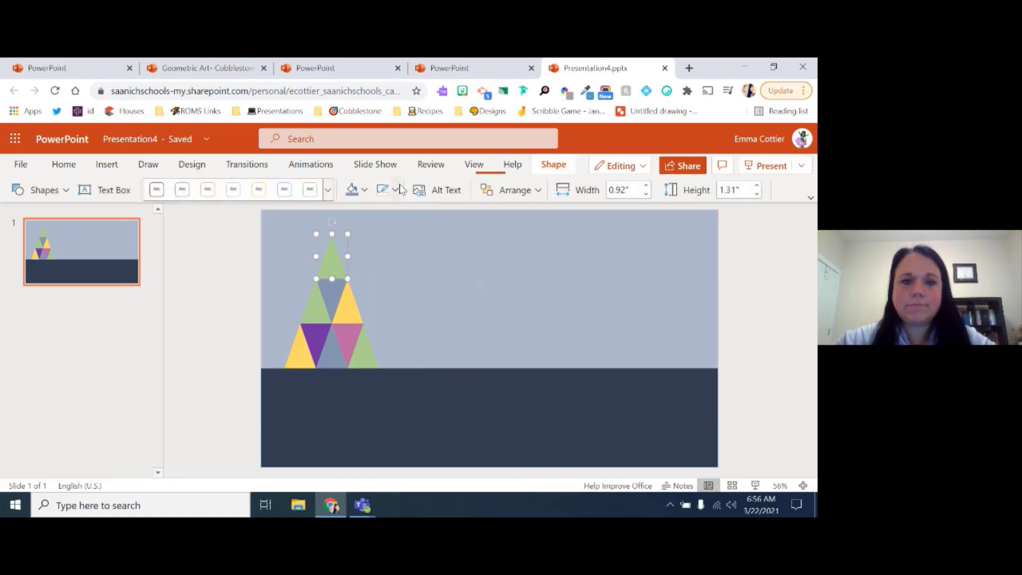
left_click(365, 190)
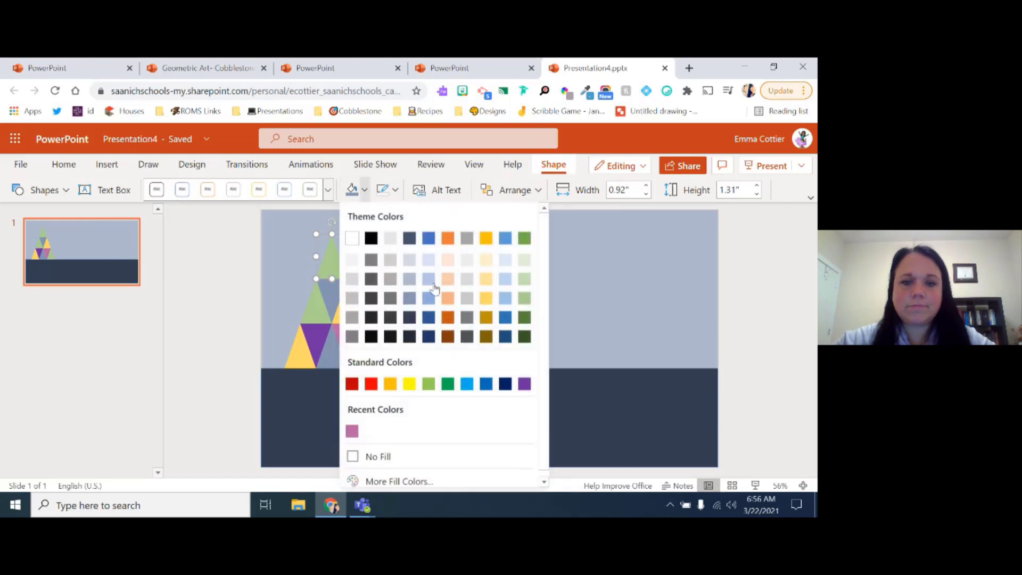
left_click(522, 381)
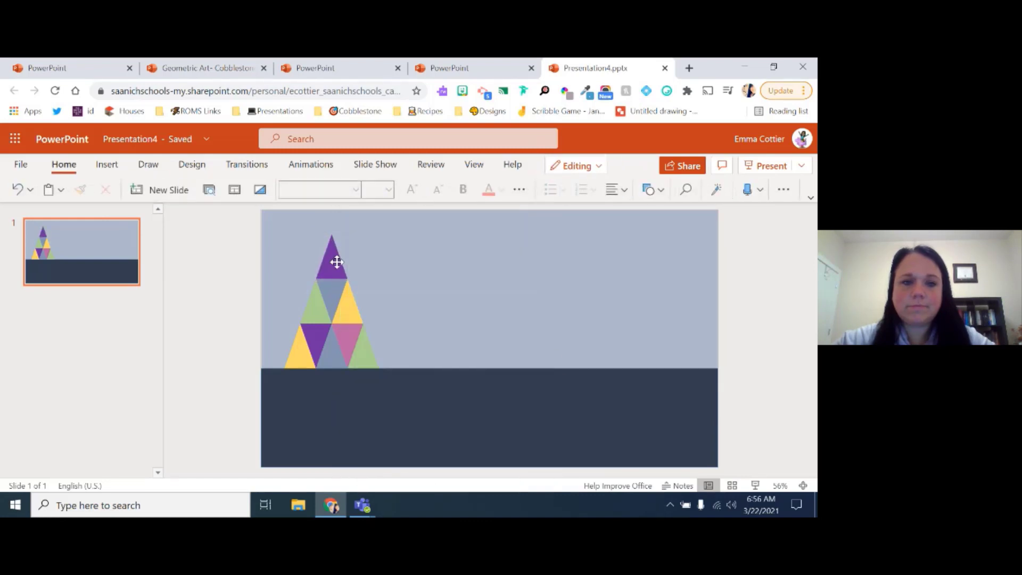
key("ctrl+d")
Step: Set the purple copy on the ground beside the pyramid and add another copy to its right
left_click_drag(341, 268, 418, 343)
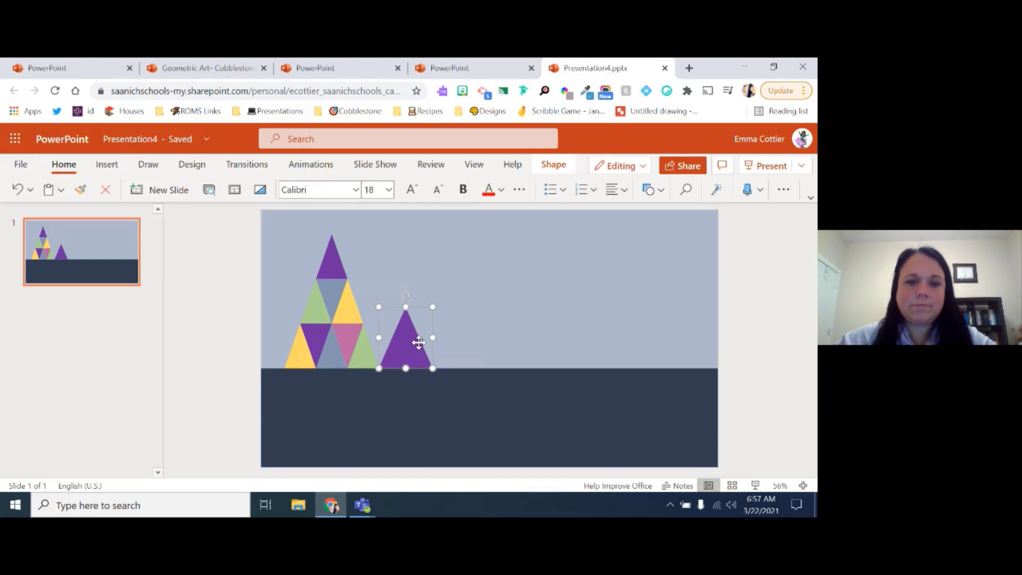
key("Left")
key("Left")
key("Left")
key("Left")
key("Left")
key("Left")
key("Left")
key("Left")
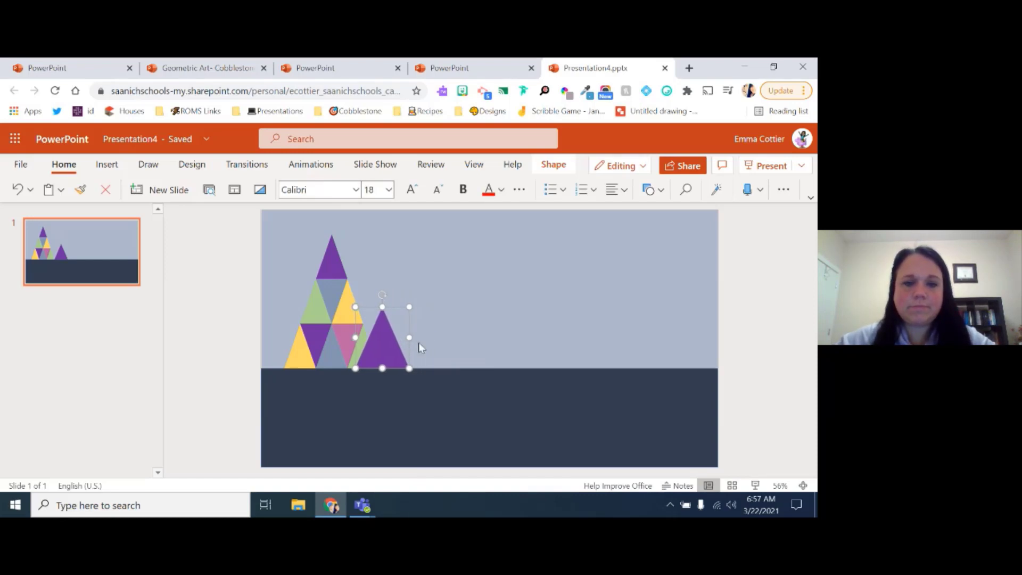
key("ctrl+v")
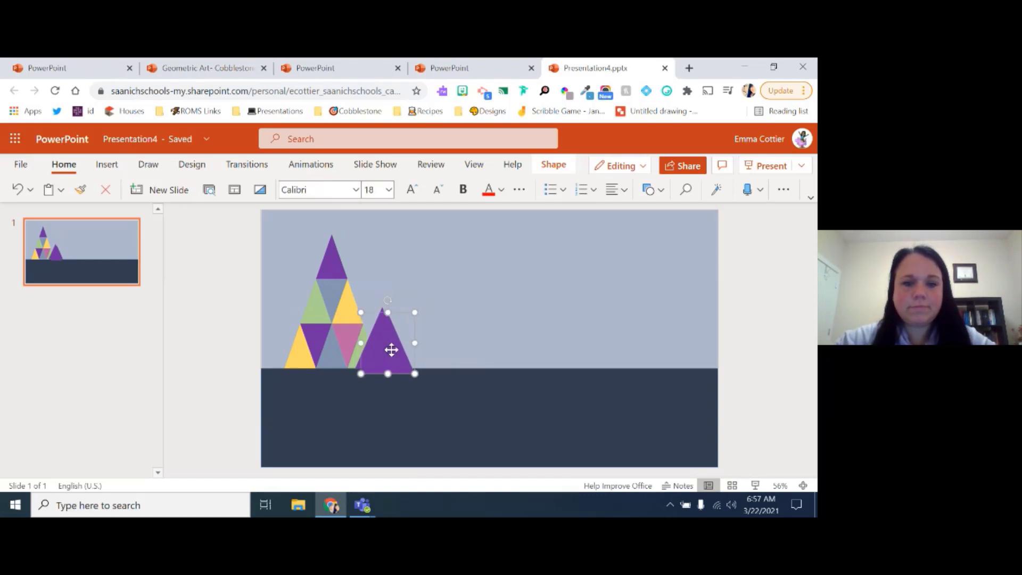
left_click_drag(391, 349, 439, 345)
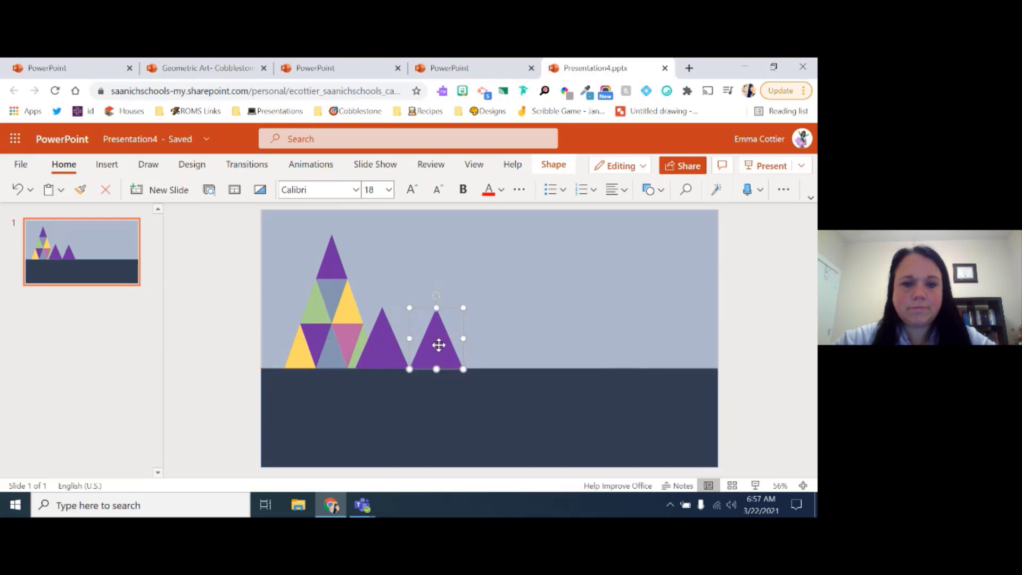
Step: Fill the new copy gold and line it up with the other triangles
left_click(554, 167)
left_click(365, 191)
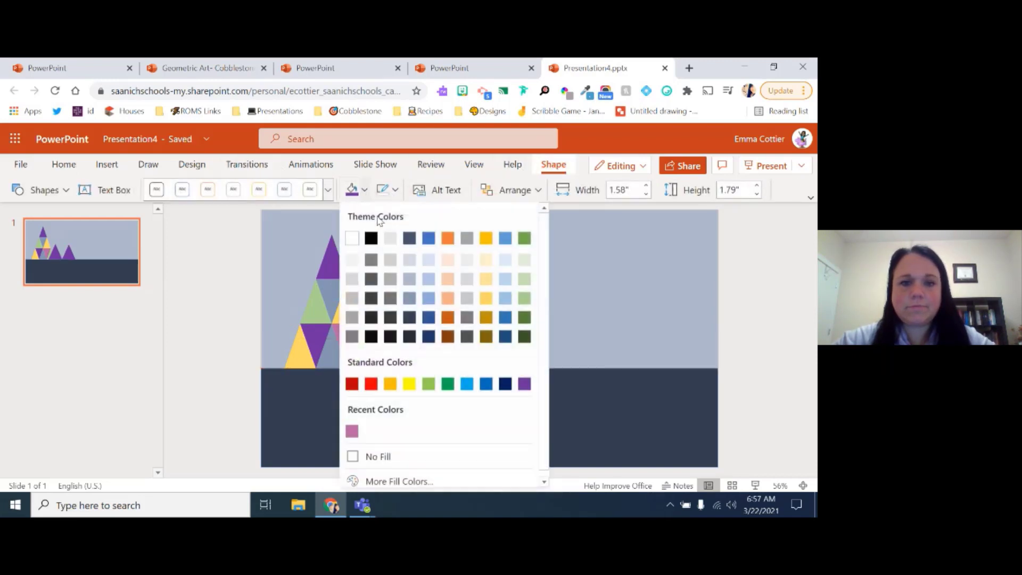
left_click(486, 298)
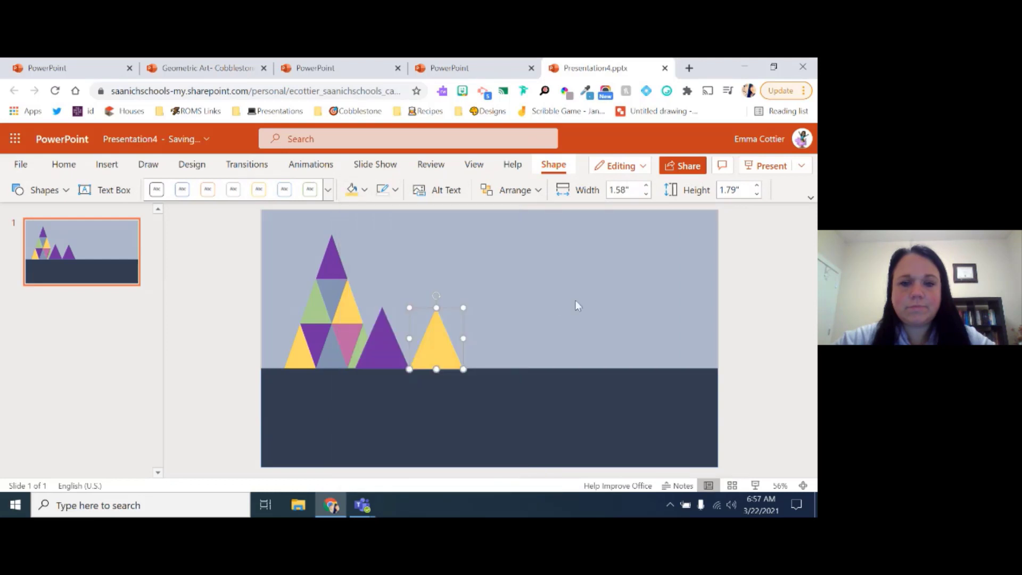
left_click(575, 299)
left_click(424, 337)
left_click_drag(424, 337, 494, 333)
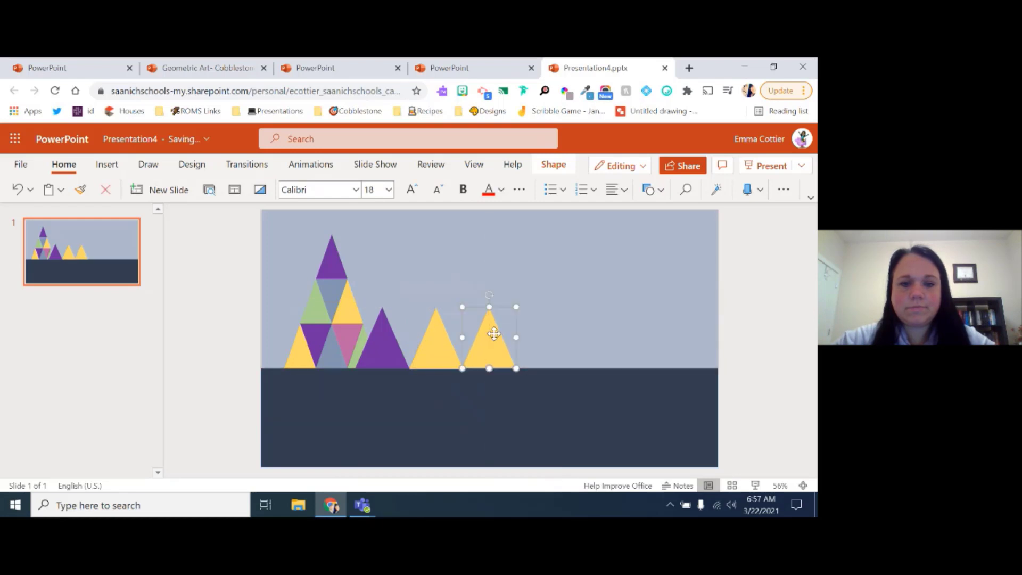
Step: Fill the rightmost ground triangle green
left_click(554, 163)
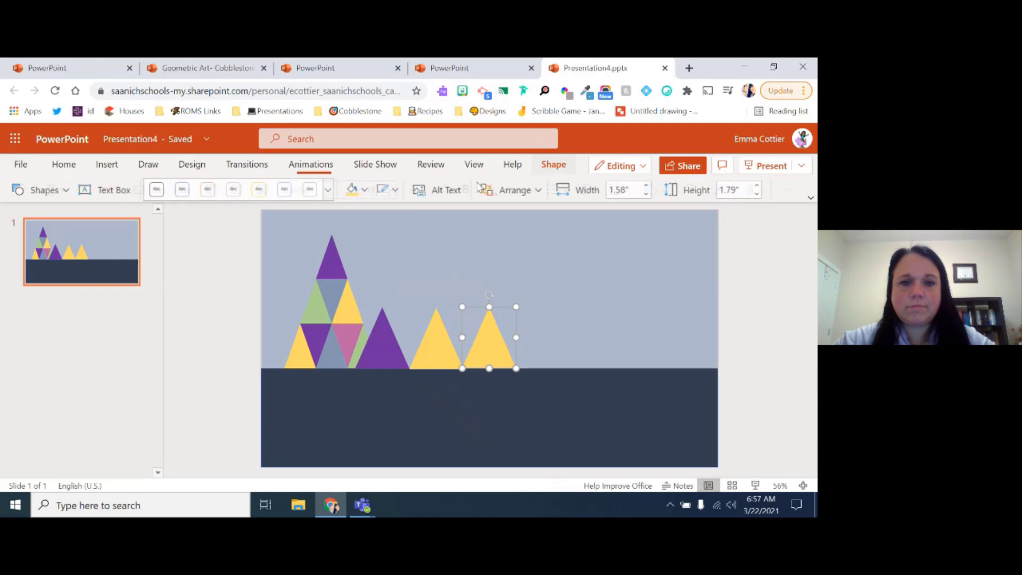
left_click(365, 190)
left_click(525, 301)
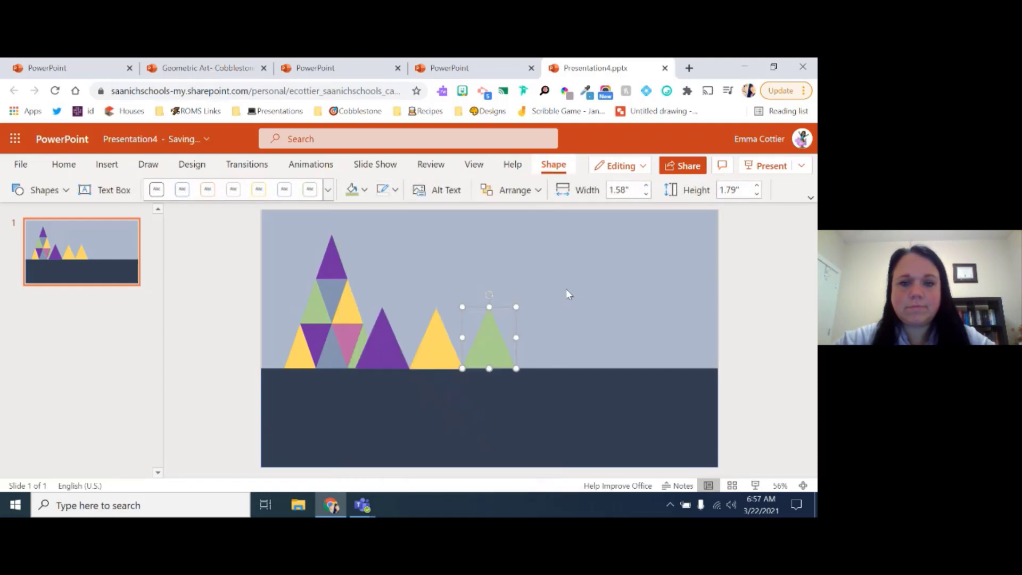
left_click(575, 287)
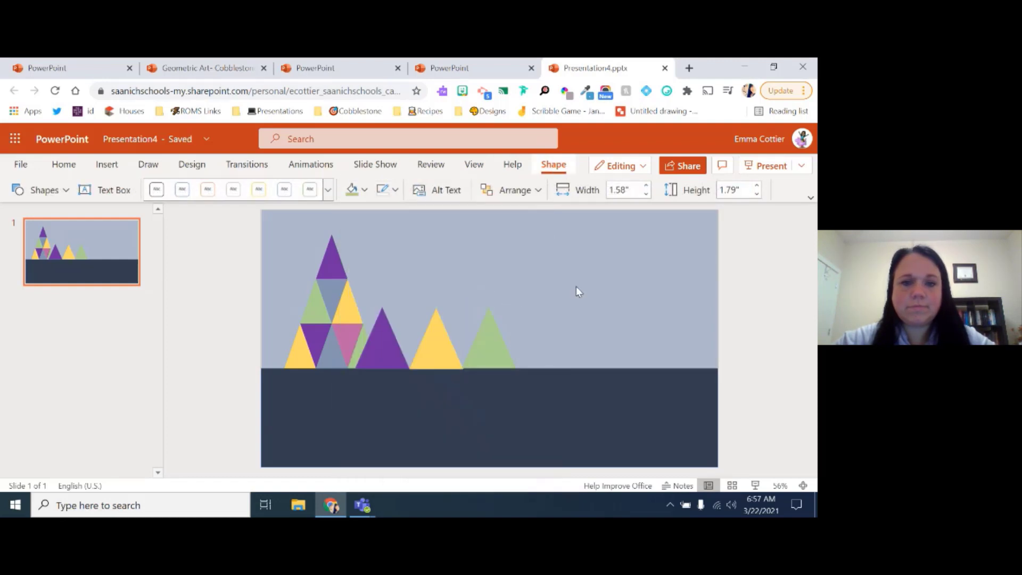
left_click(325, 290)
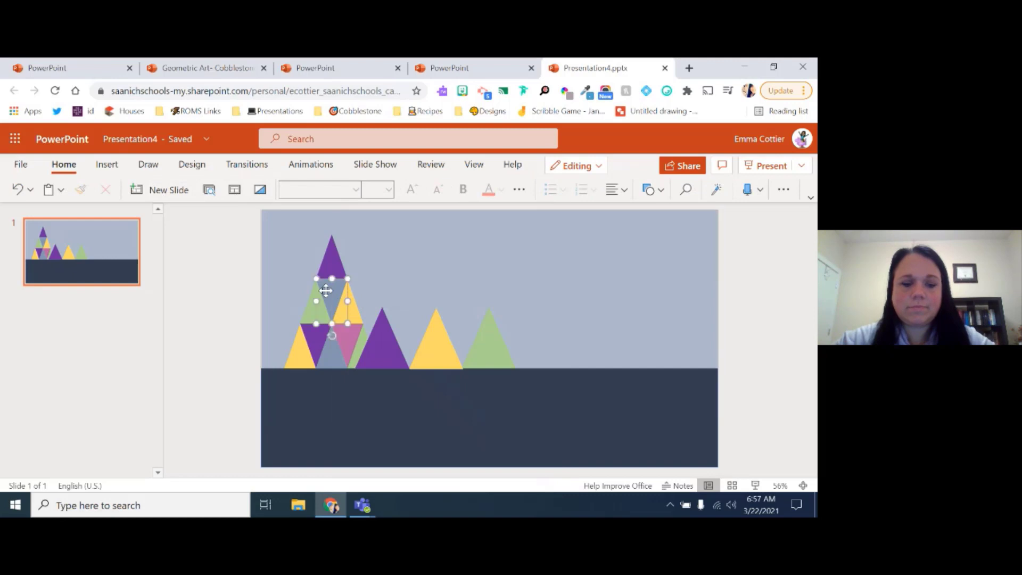
left_click(383, 343)
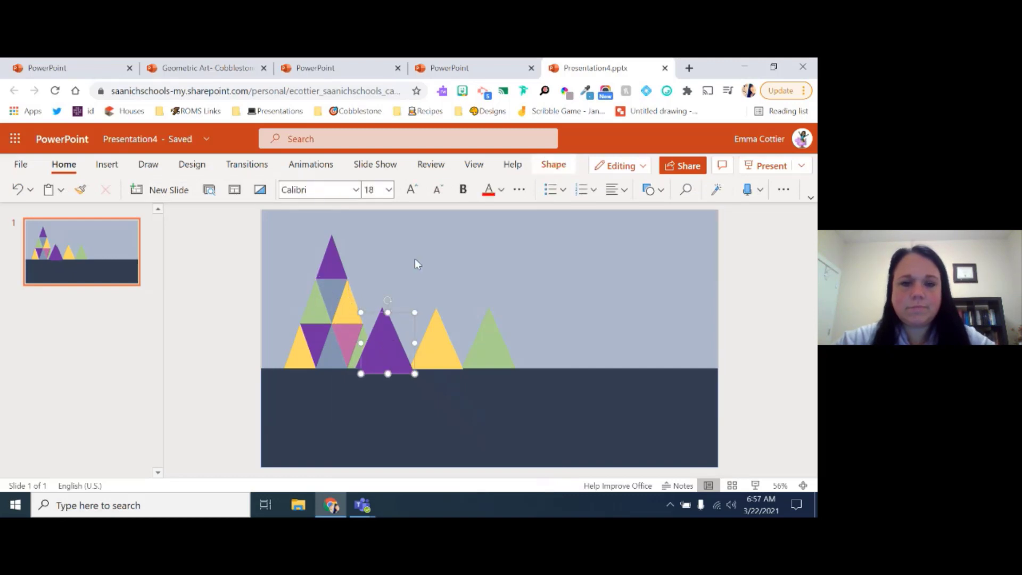
Step: Fit an inverted dark blue triangle between the purple and gold triangles
left_click_drag(387, 327, 408, 287)
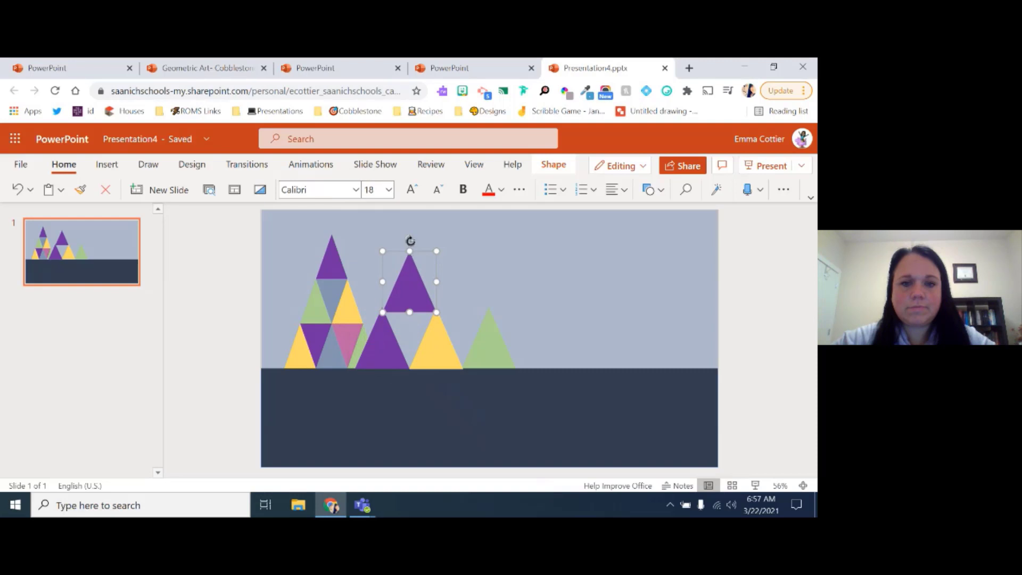
left_click_drag(410, 239, 410, 335)
left_click_drag(413, 276, 410, 335)
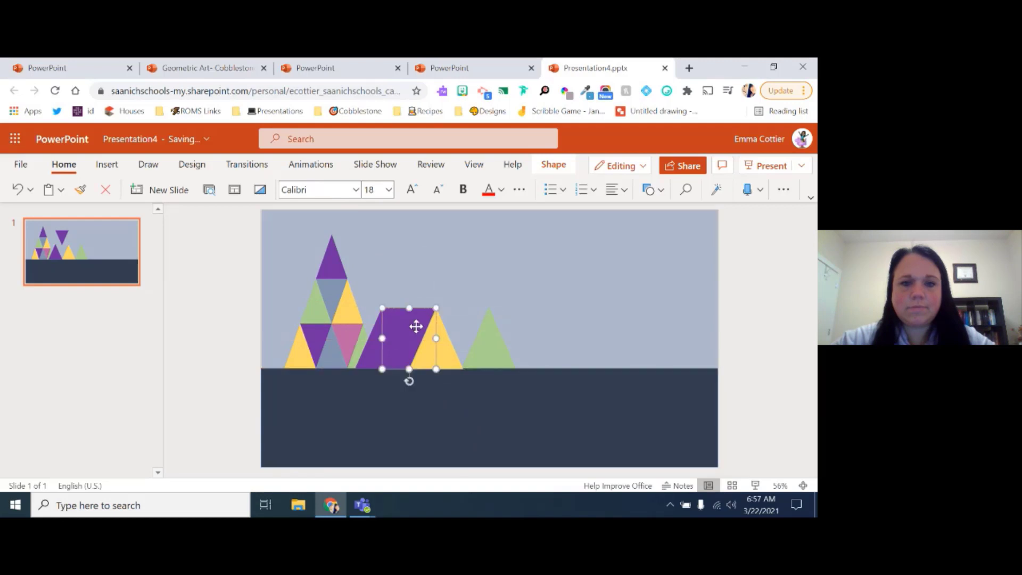
left_click(552, 169)
left_click(364, 190)
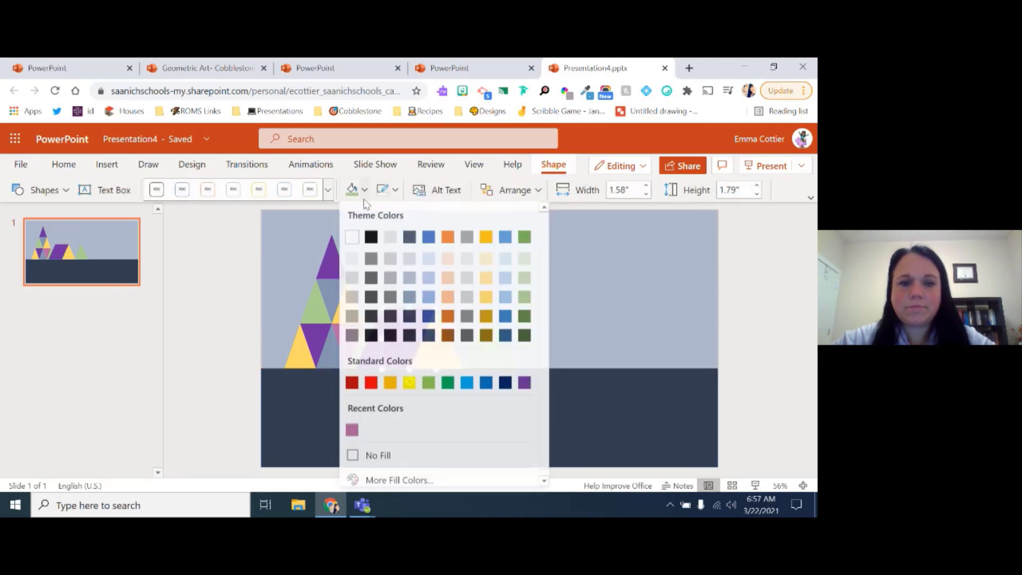
left_click(429, 318)
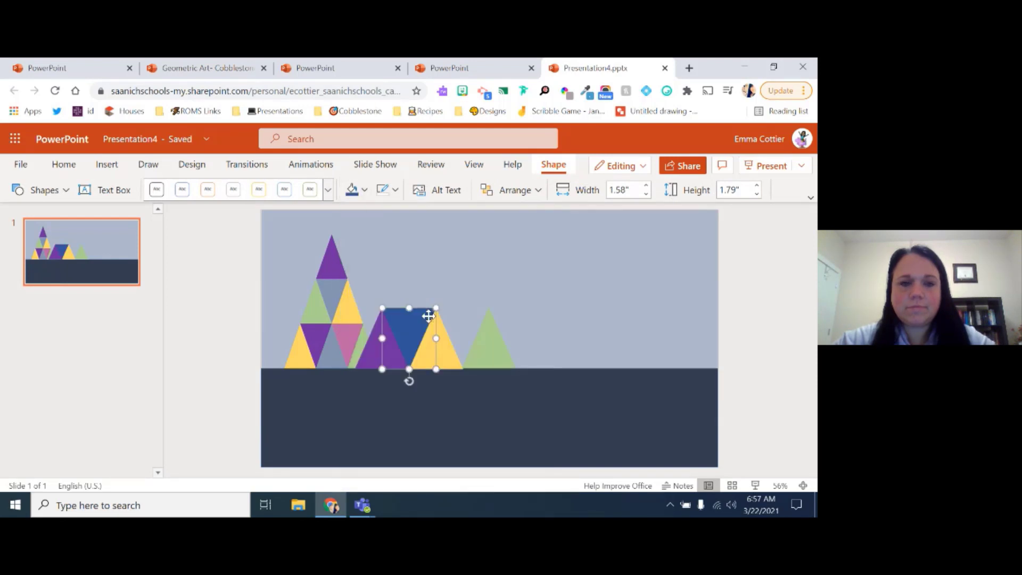
Step: Add an inverted pink copy between the gold and green triangles
left_click_drag(424, 330, 476, 327)
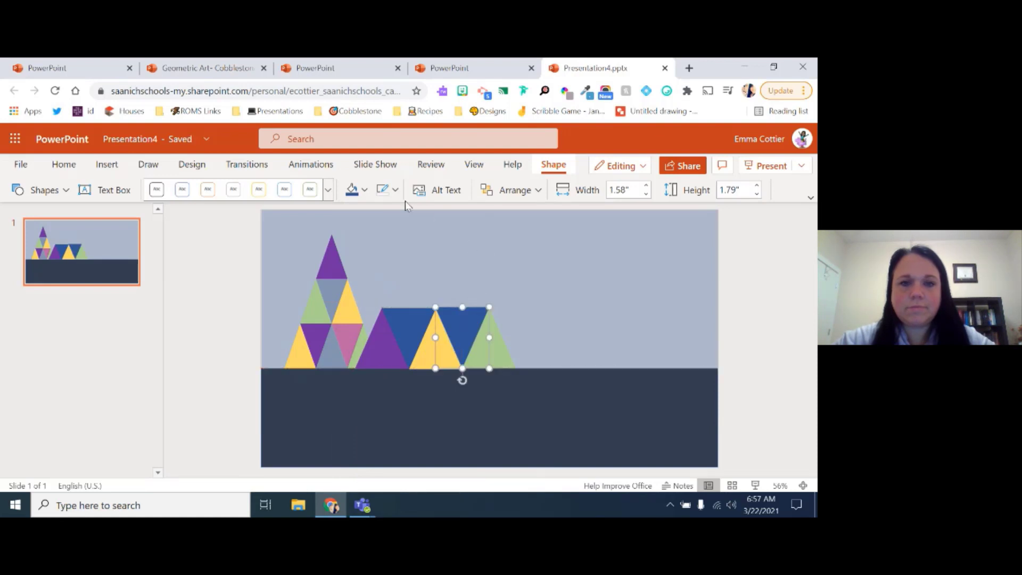
left_click(365, 190)
left_click(353, 429)
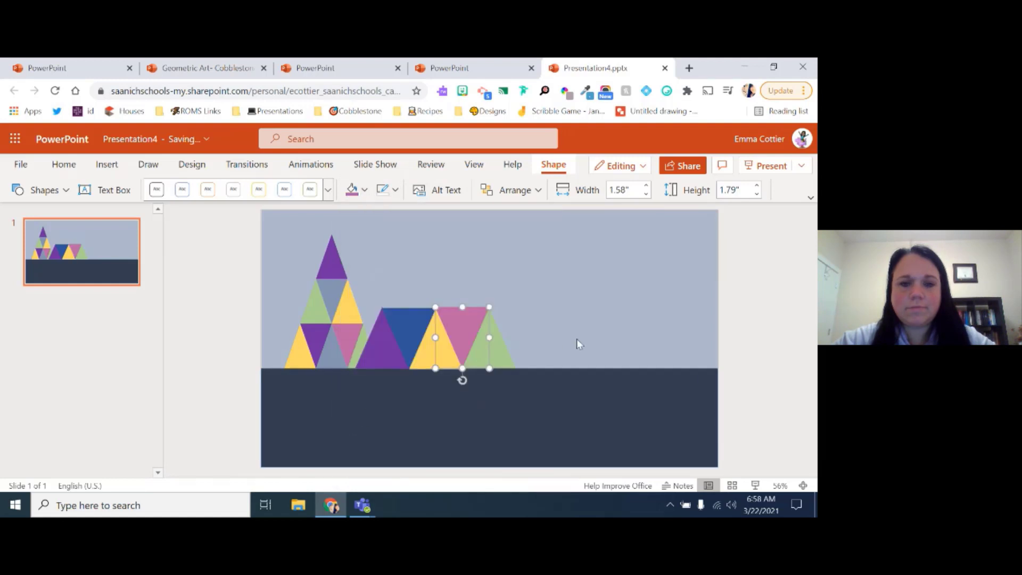
left_click(576, 338)
left_click(476, 322)
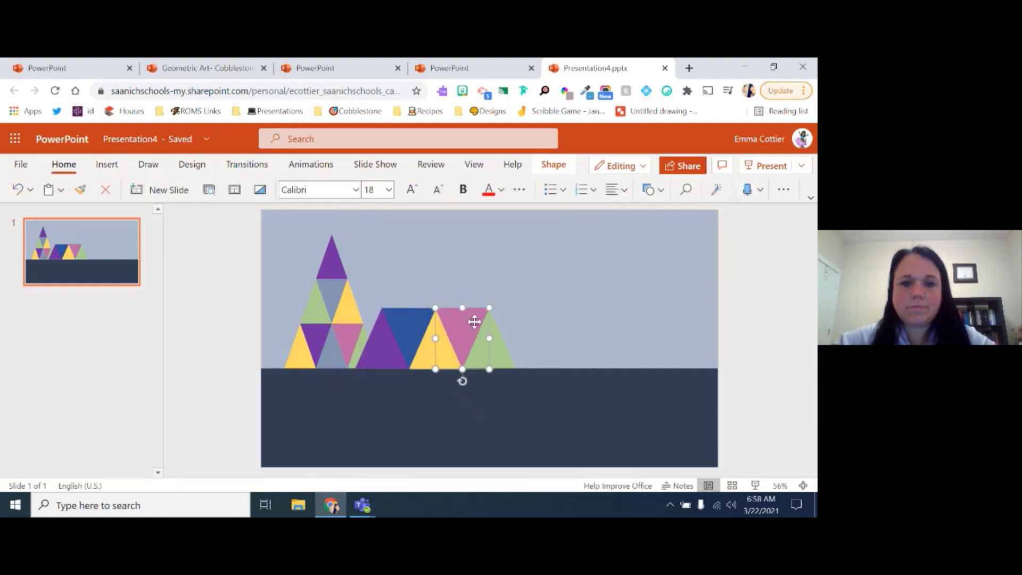
left_click(604, 323)
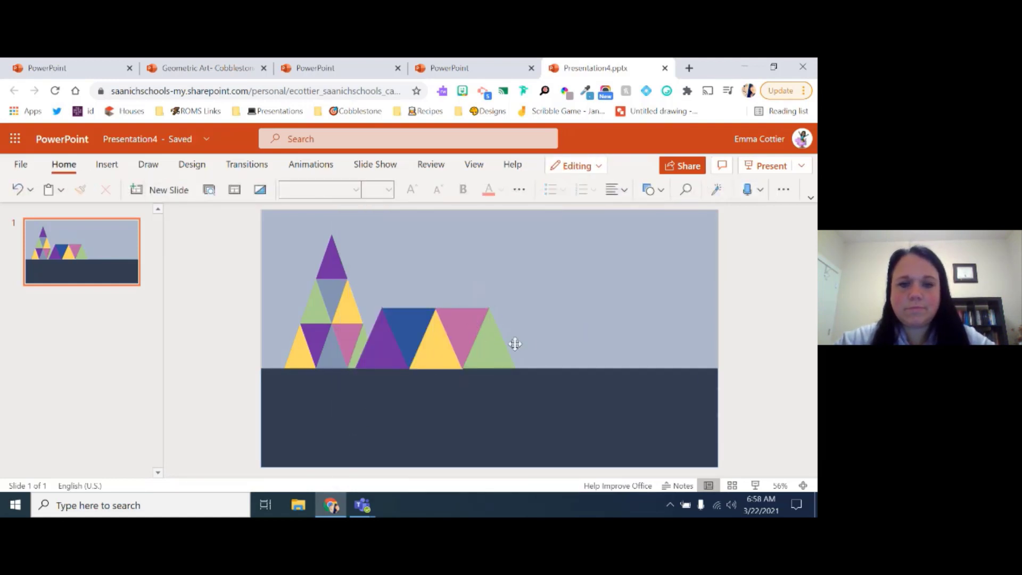
Step: Position the green triangles snugly above and beside the inverted ones
left_click(492, 353)
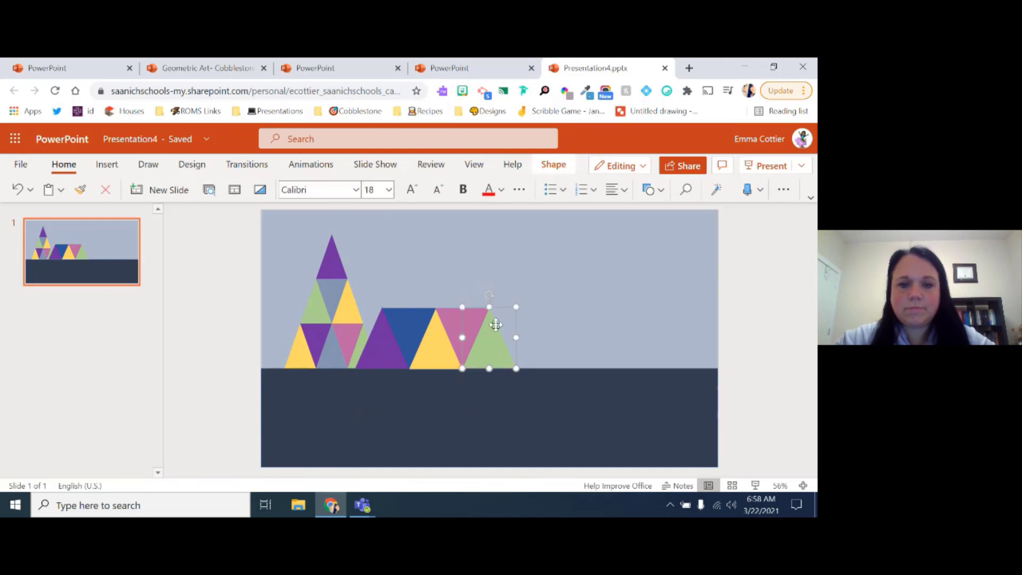
left_click_drag(496, 327, 496, 325)
left_click(590, 319)
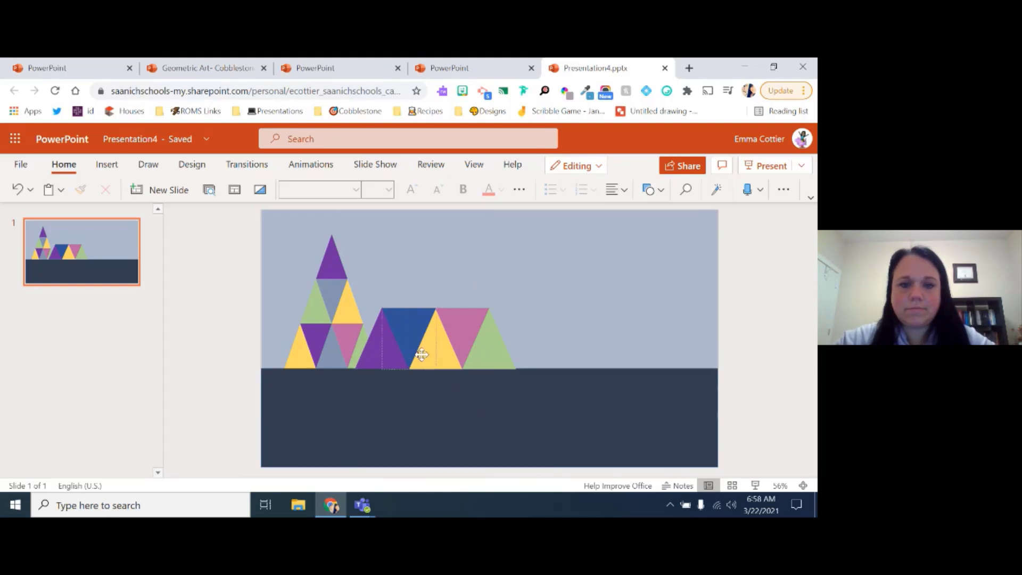
left_click(438, 356)
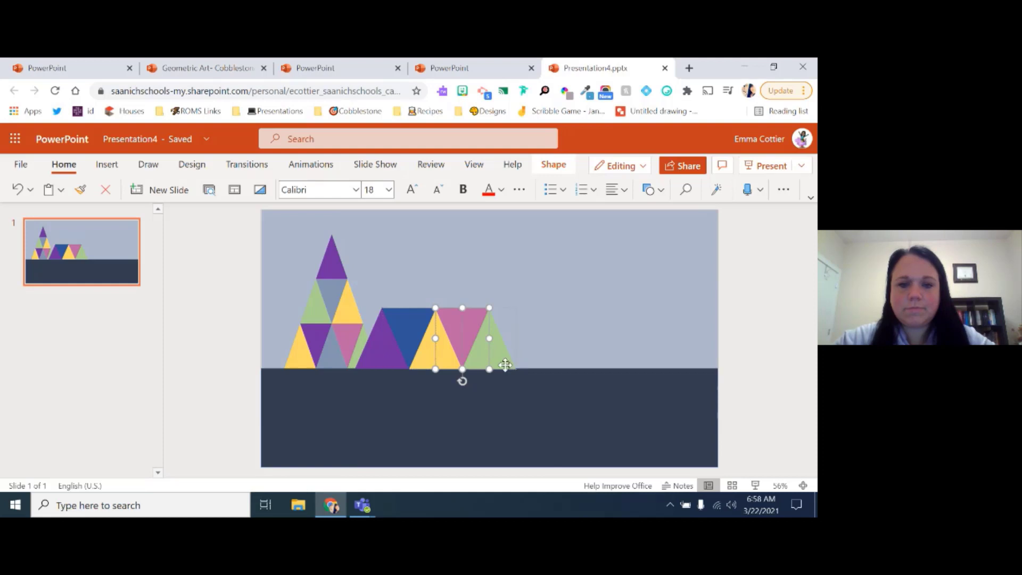
left_click_drag(505, 365, 469, 278)
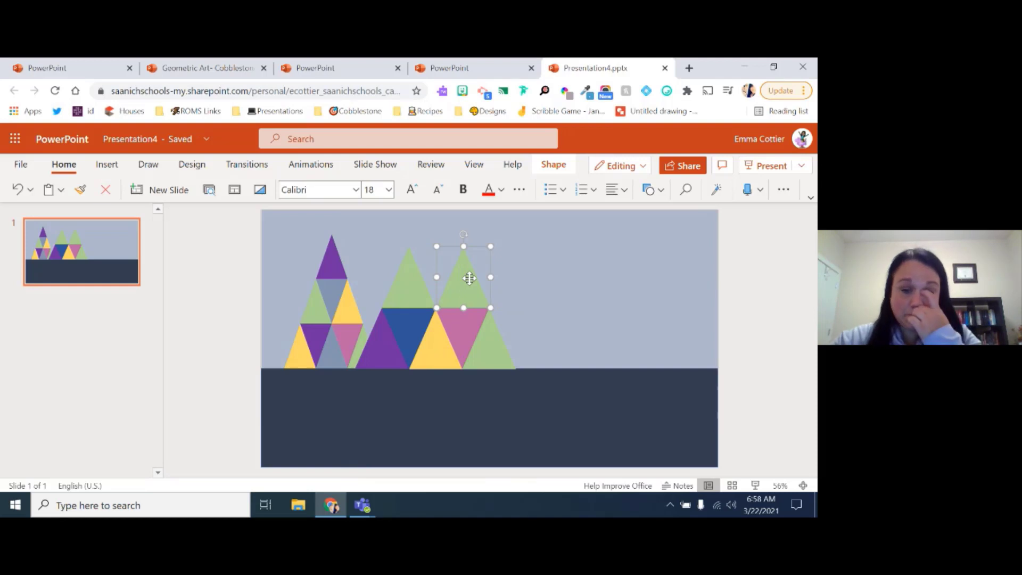
Step: Flip the upper-right triangle upside down into the gap and fill it blue-gray
left_click(554, 166)
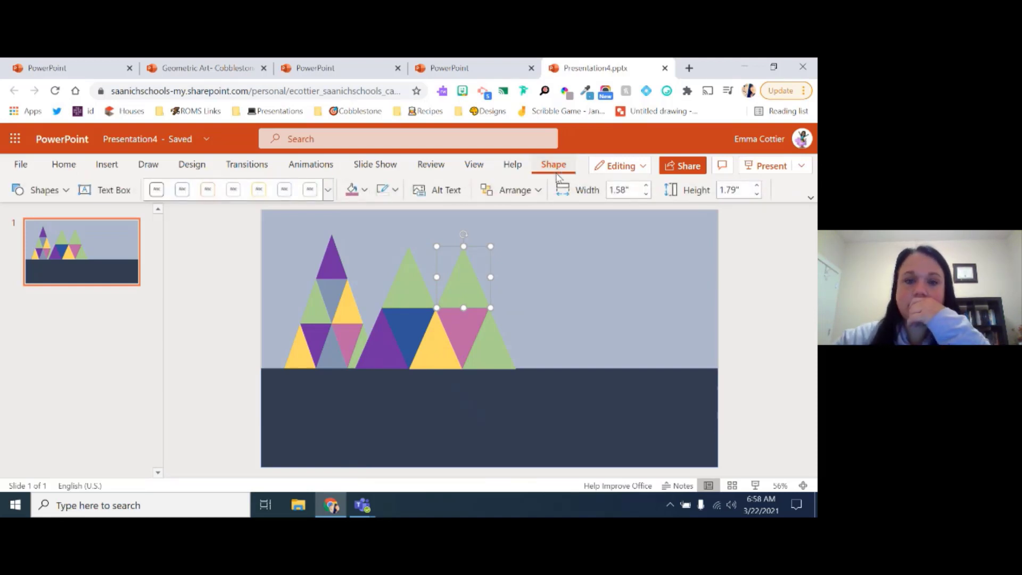
left_click(365, 191)
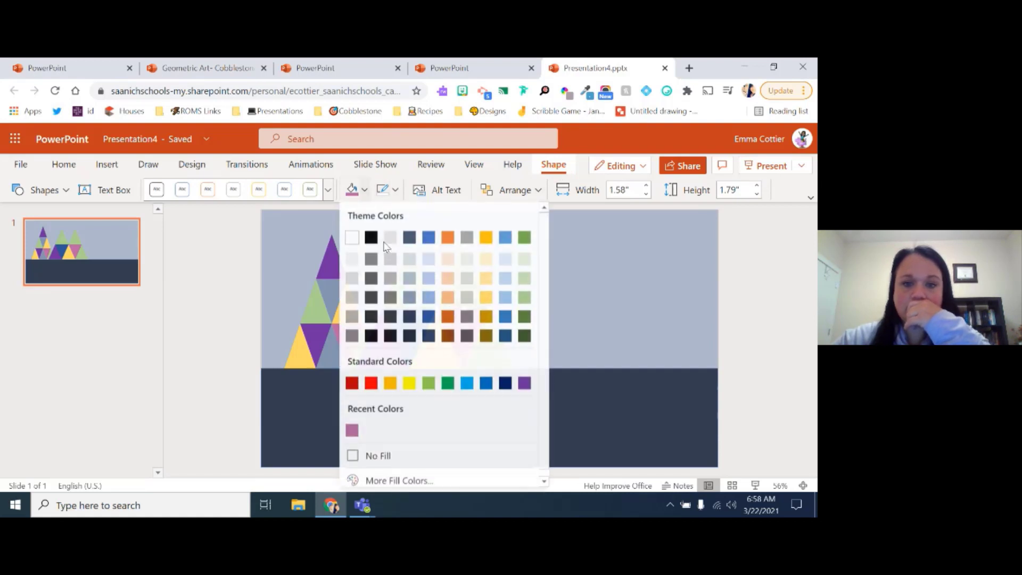
left_click(524, 383)
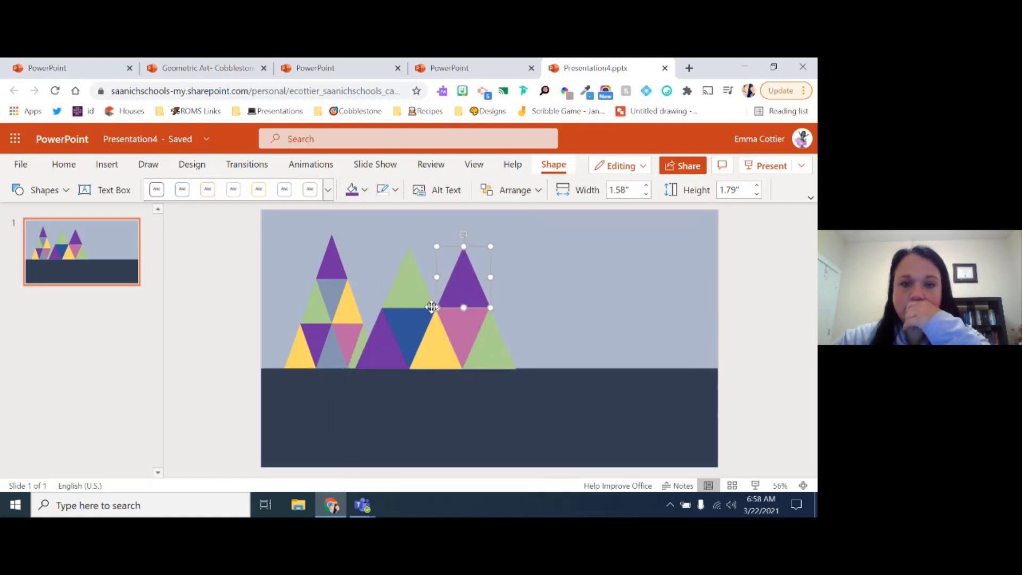
left_click_drag(463, 279, 468, 285)
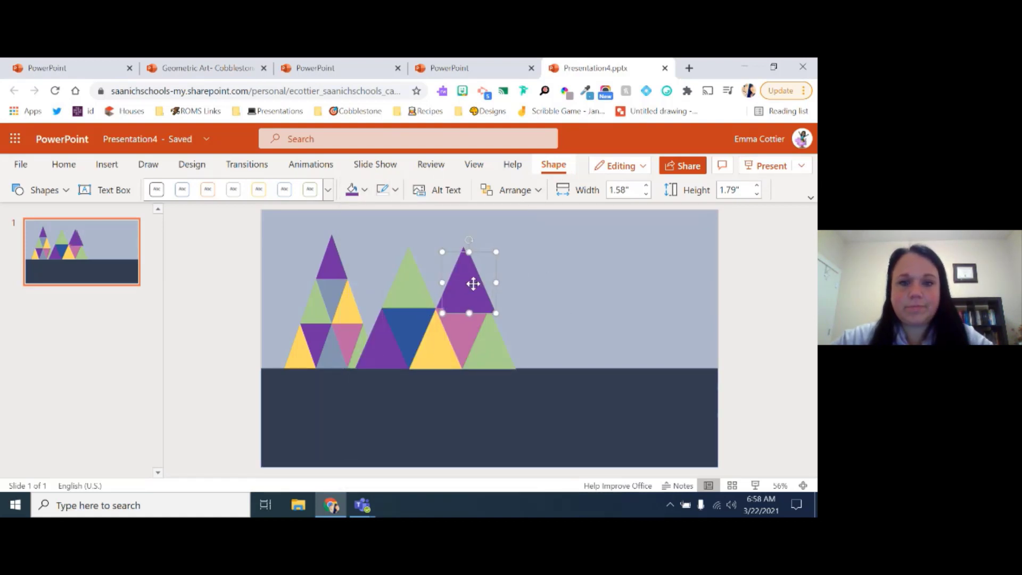
left_click_drag(470, 236, 436, 268)
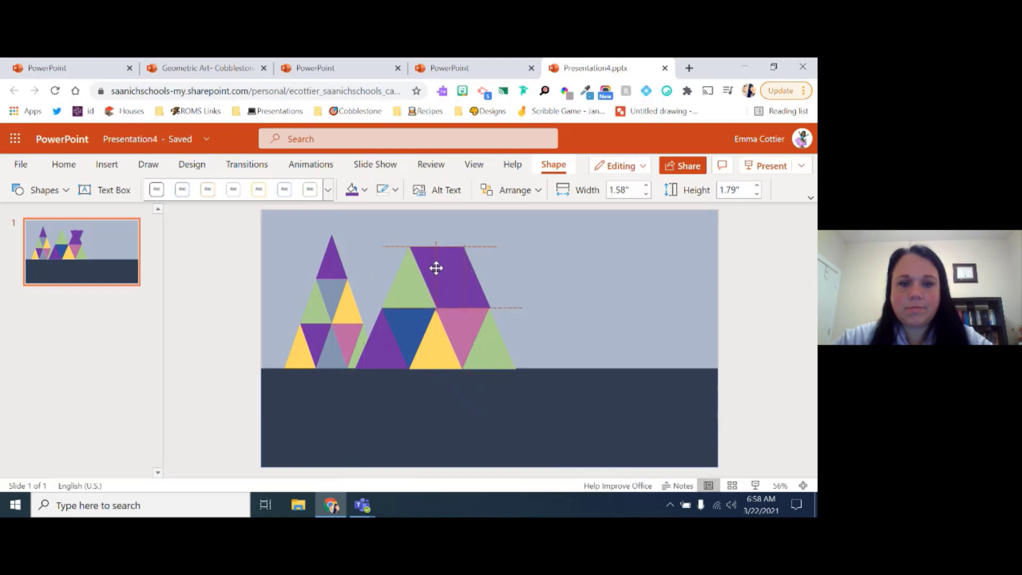
left_click(364, 191)
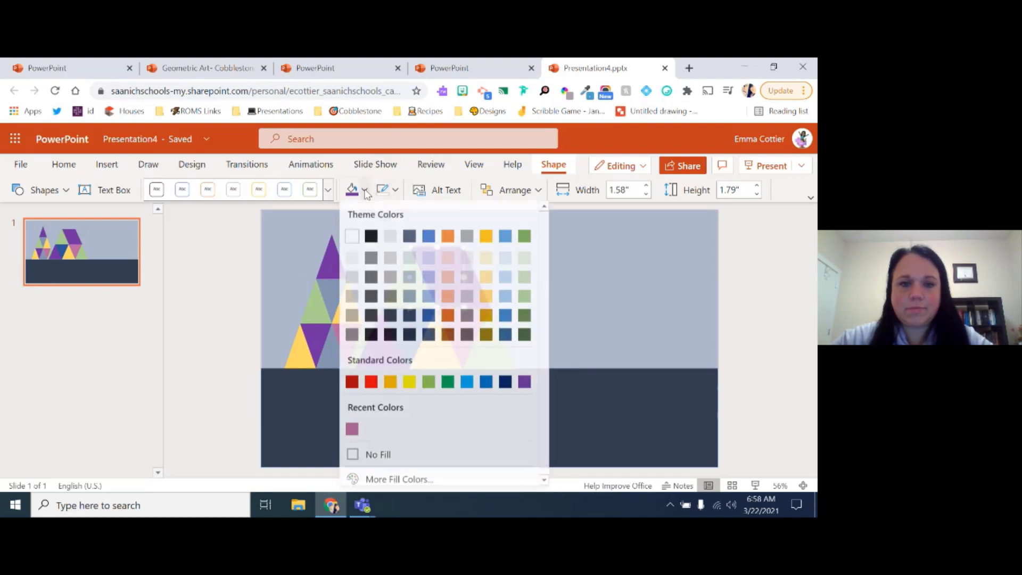
left_click(432, 317)
left_click(587, 282)
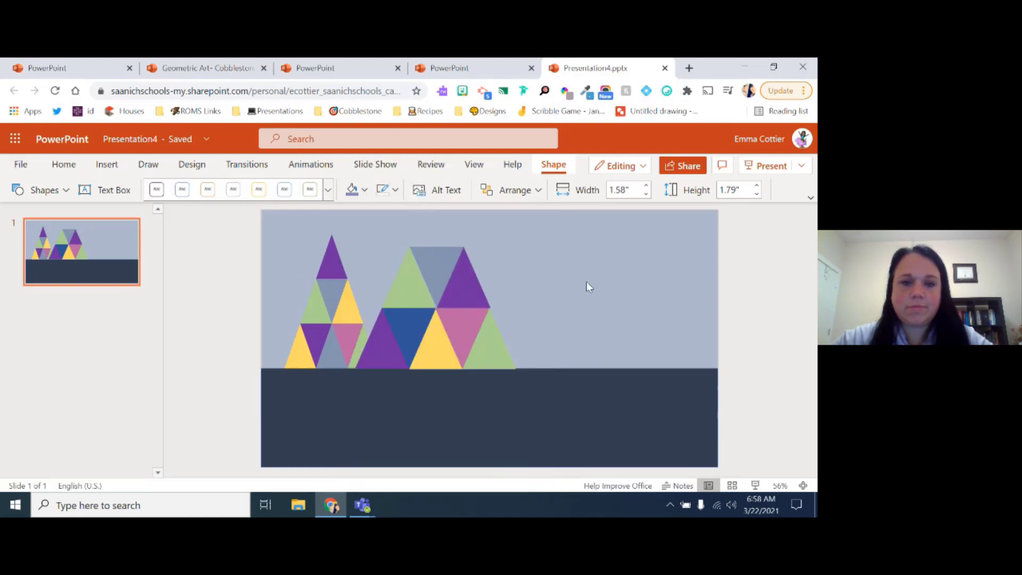
Step: Copy the purple triangle onto the big mountain's peak and fill it yellow
left_click(468, 263)
left_click(473, 289)
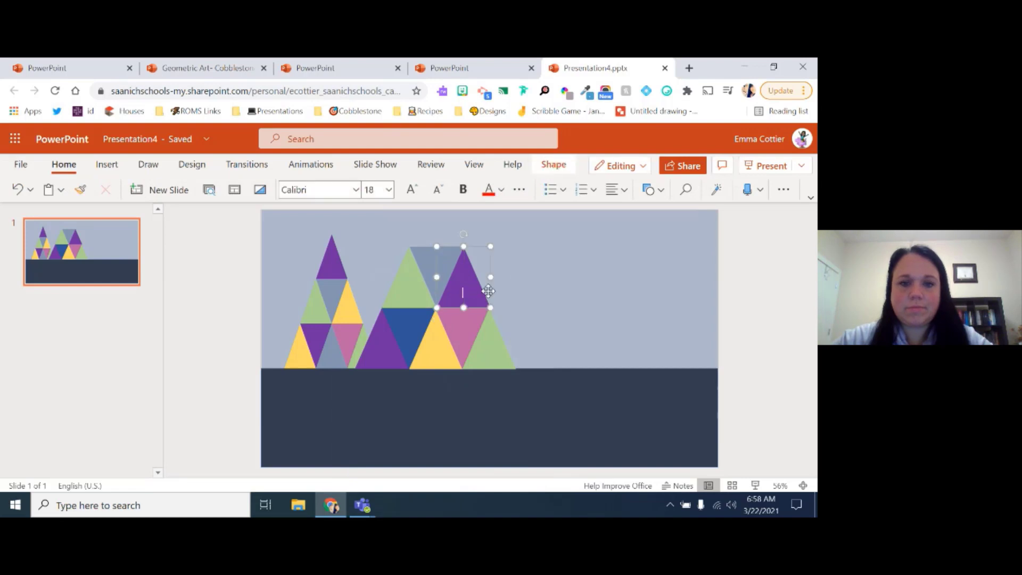
left_click_drag(470, 288, 438, 218)
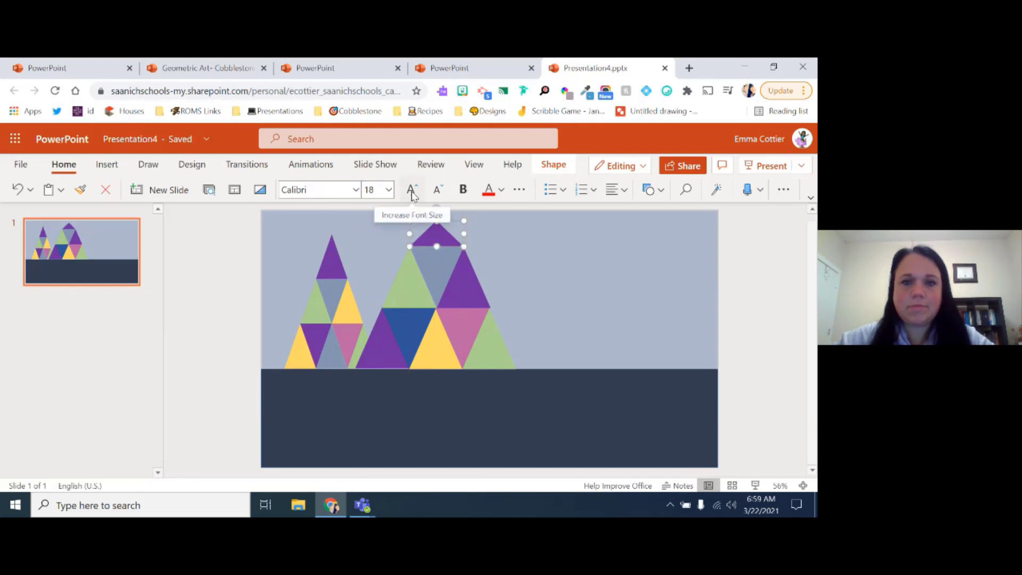
left_click(555, 165)
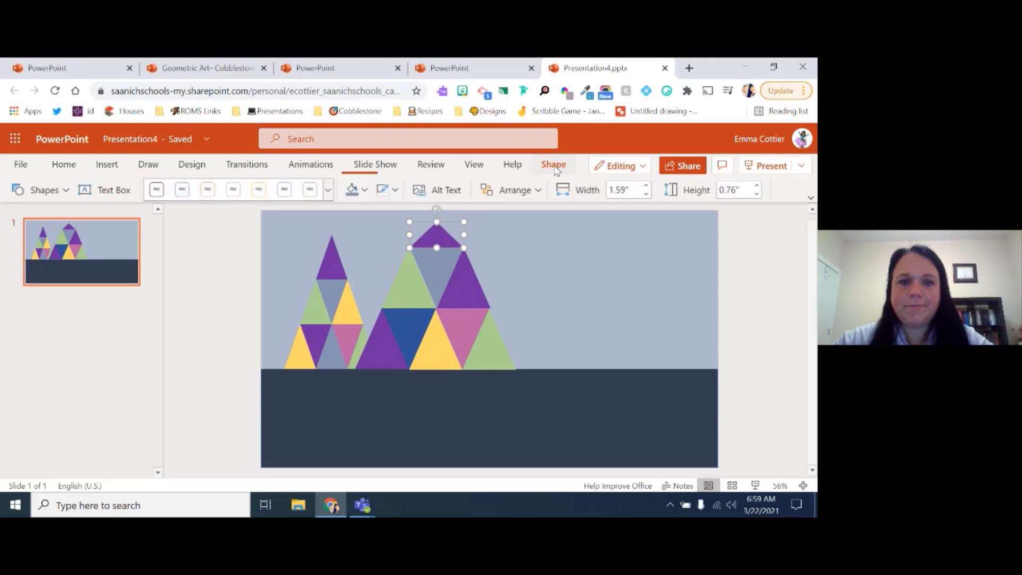
left_click(364, 190)
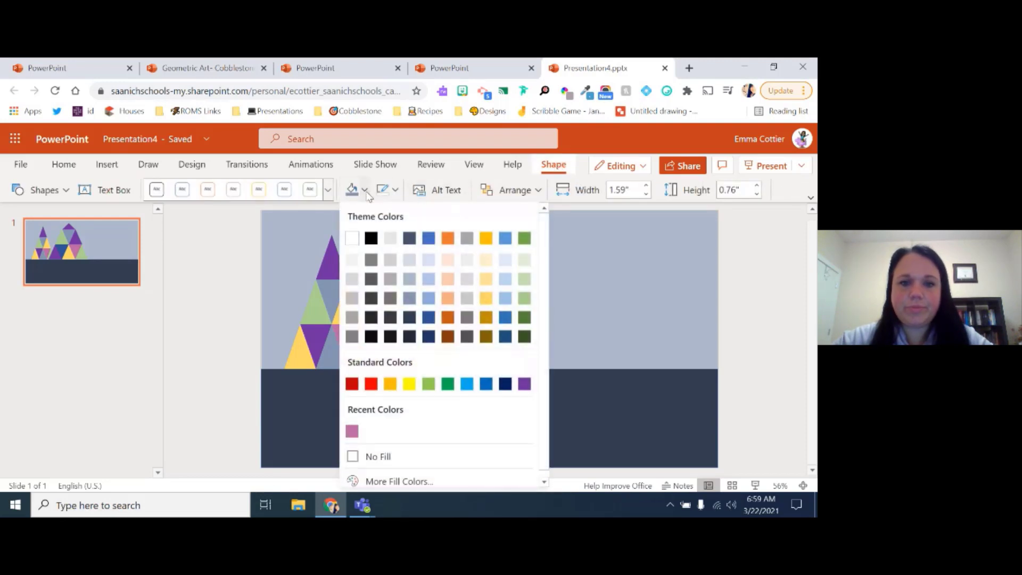
left_click(487, 300)
left_click(575, 297)
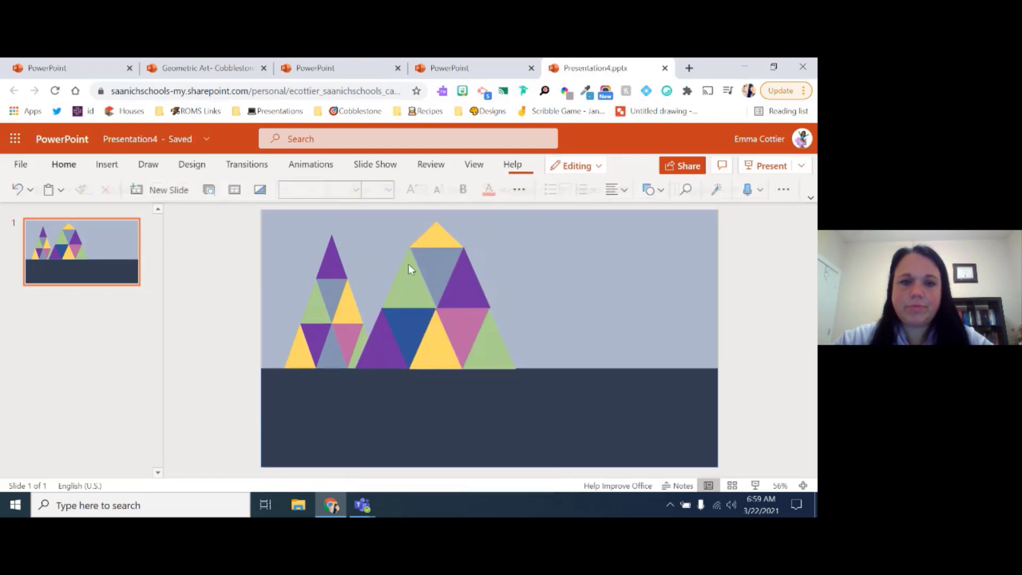
Step: Select the small mountain's purple, gray and yellow triangles and copy them right of the big mountain
left_click(338, 252)
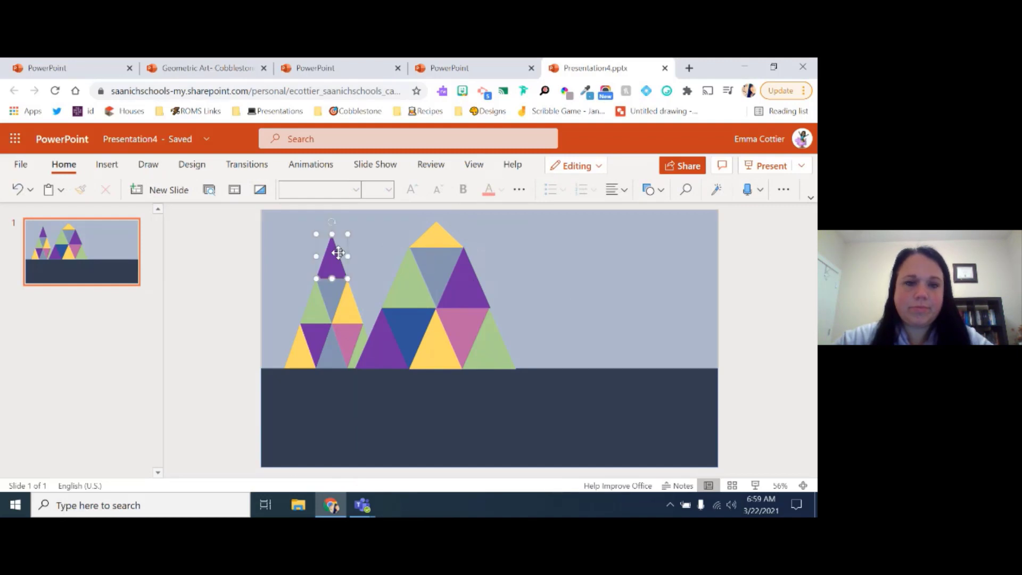
left_click(317, 301, "shift")
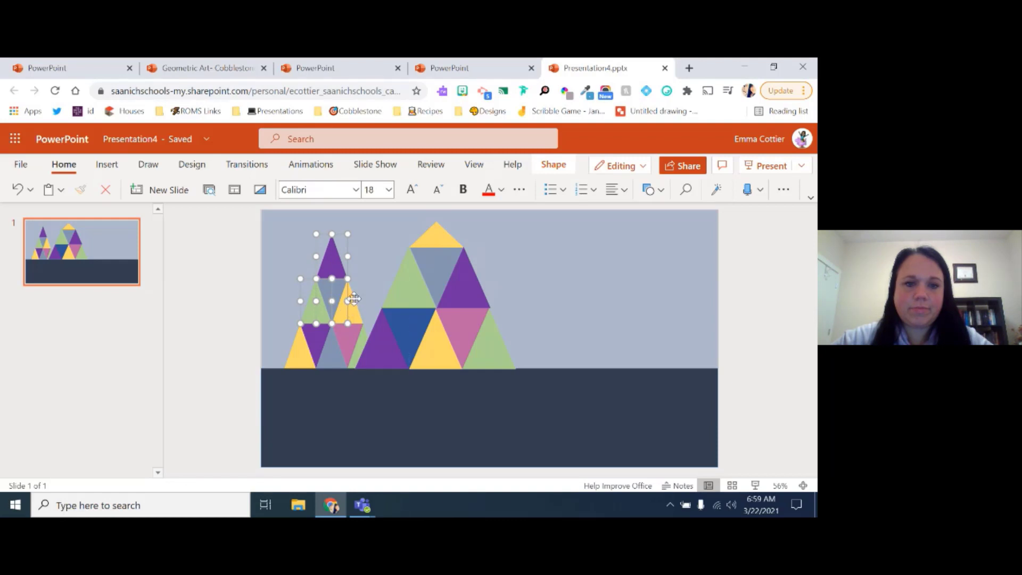
left_click(292, 348, "shift")
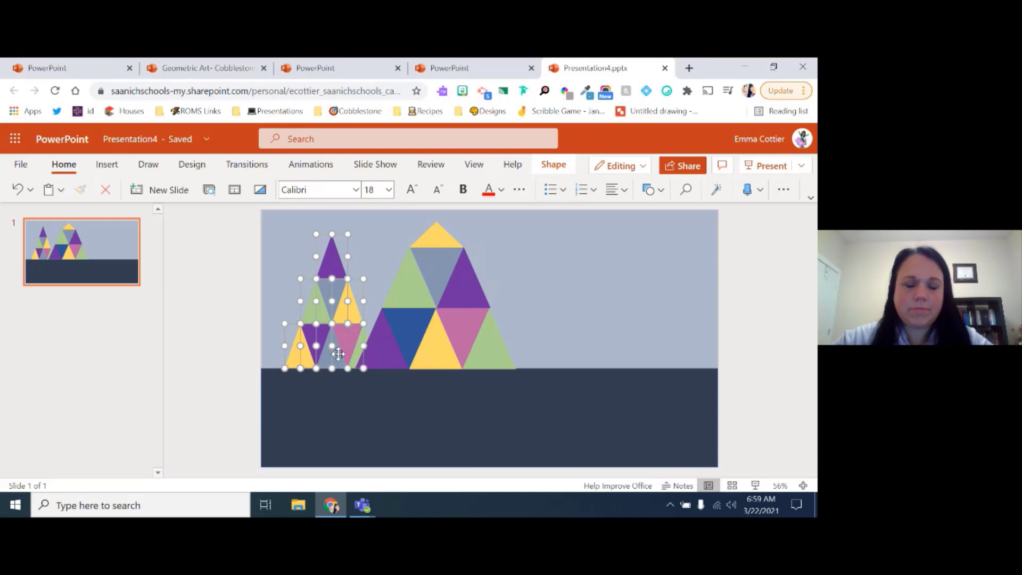
left_click_drag(339, 353, 371, 348)
left_click_drag(339, 260, 563, 254)
Step: Move a purple triangle to the copied mountain's base, duplicate it, and fill both blue-gray
left_click(659, 298)
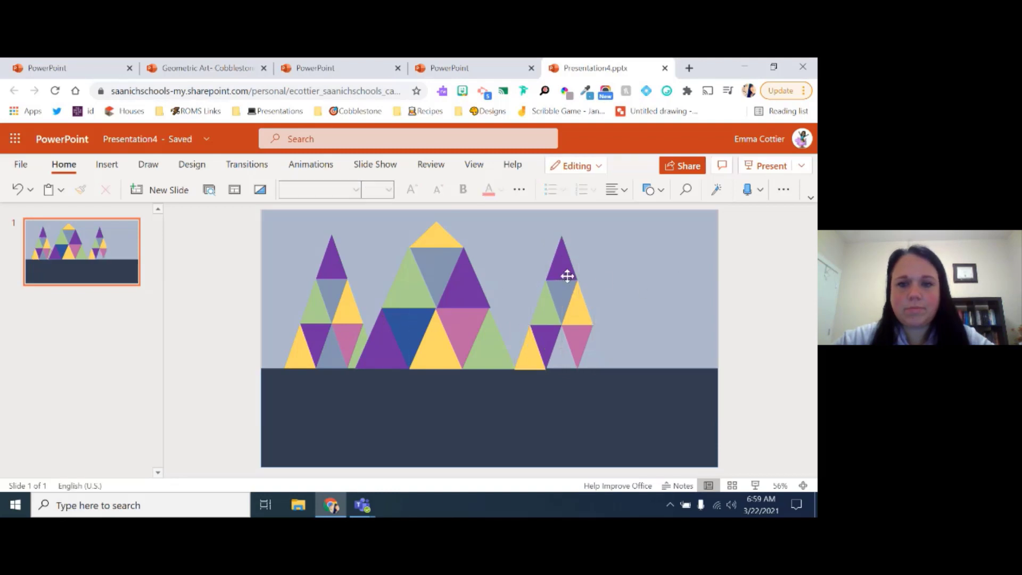
left_click(568, 276)
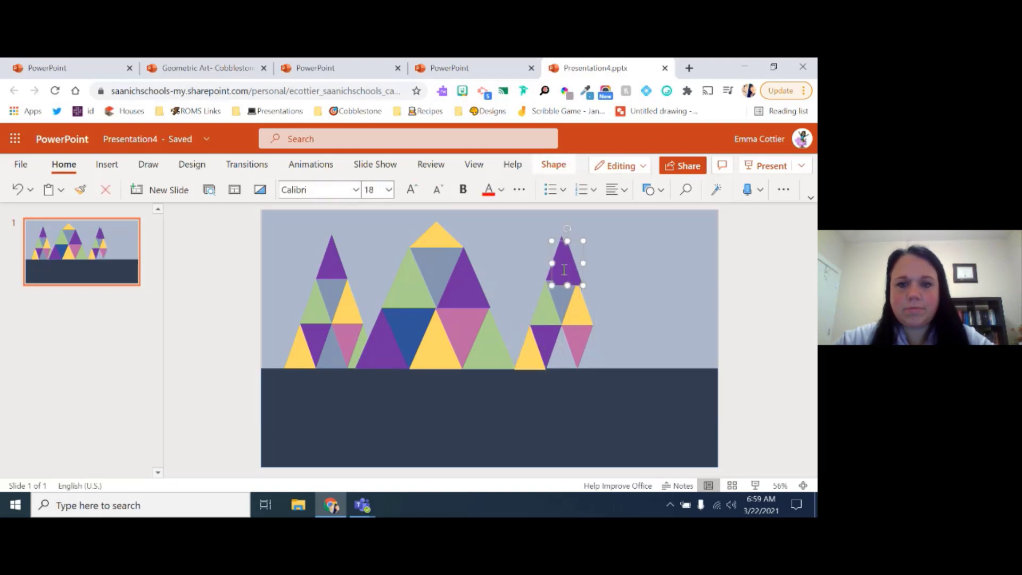
left_click_drag(561, 263, 591, 349)
key("ctrl+d")
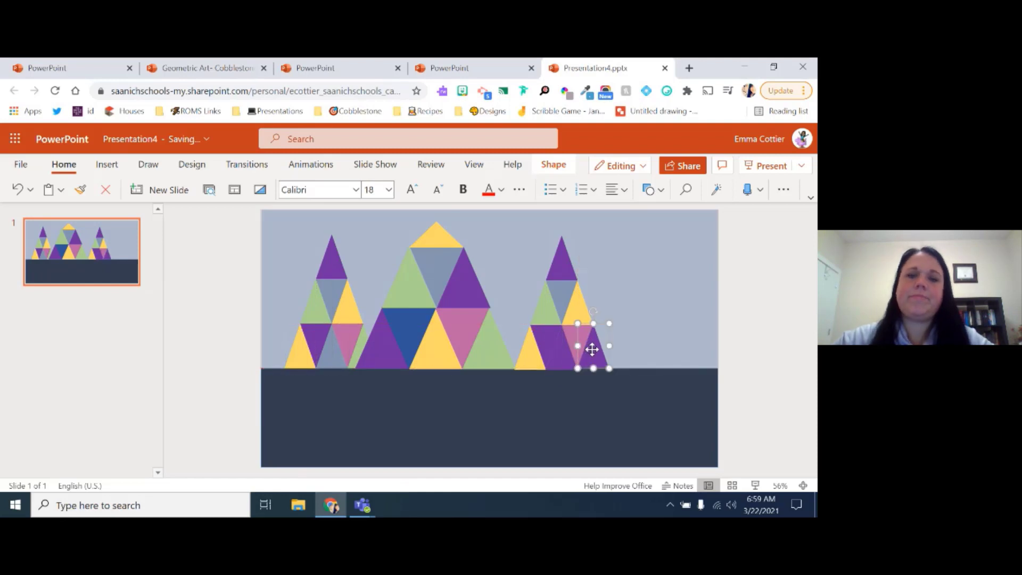
left_click(554, 165)
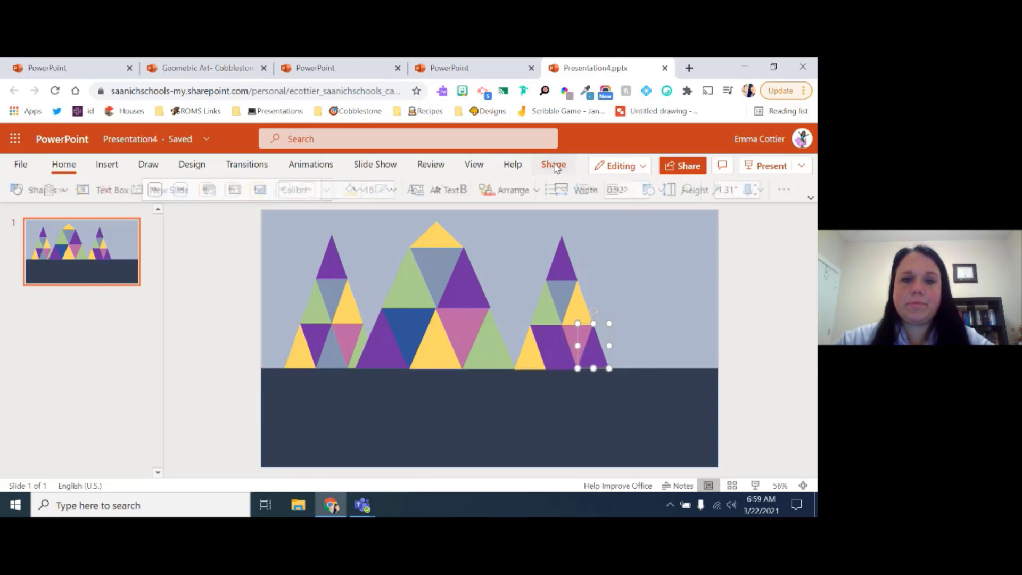
left_click(366, 191)
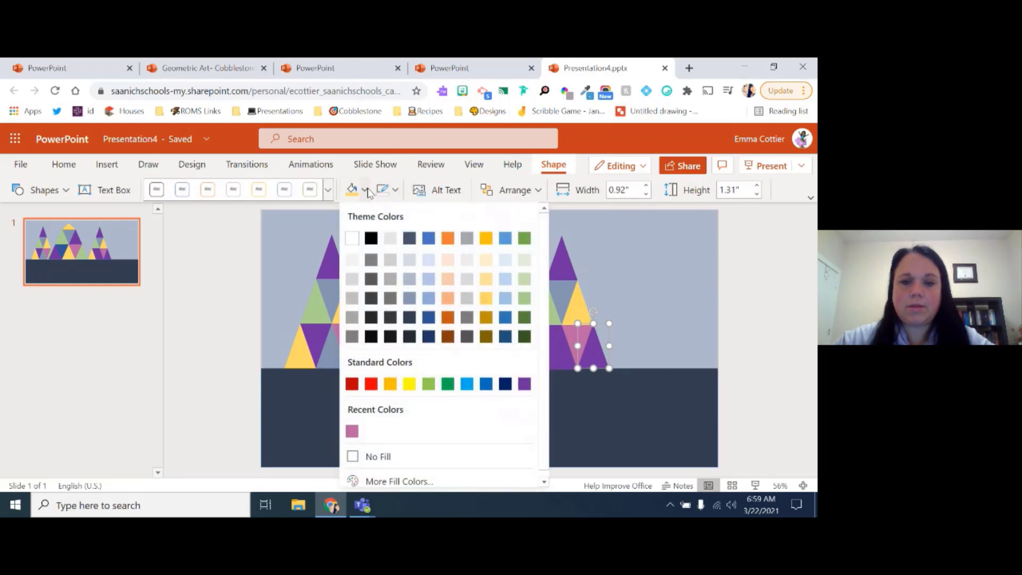
left_click(410, 298)
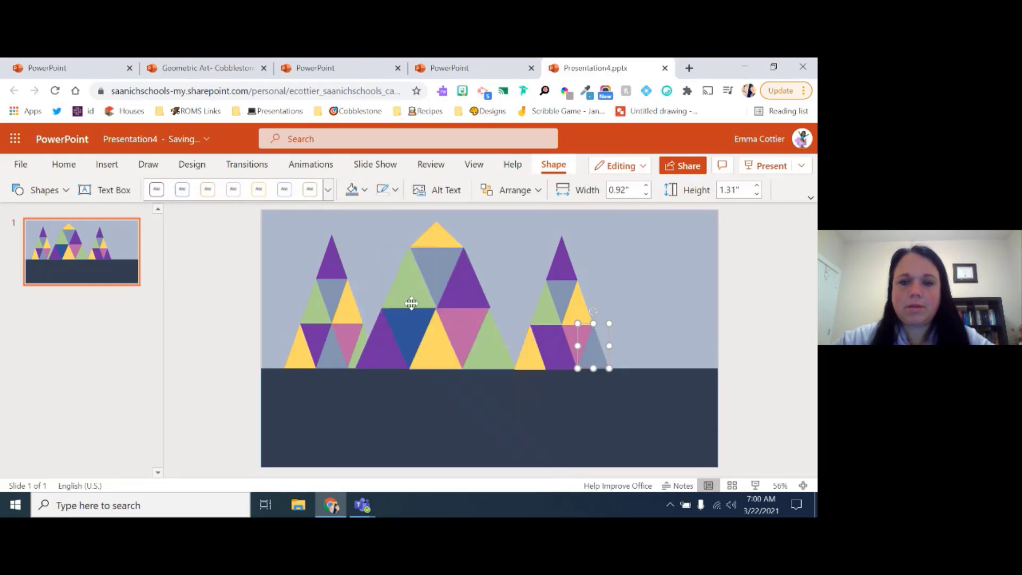
left_click(557, 351)
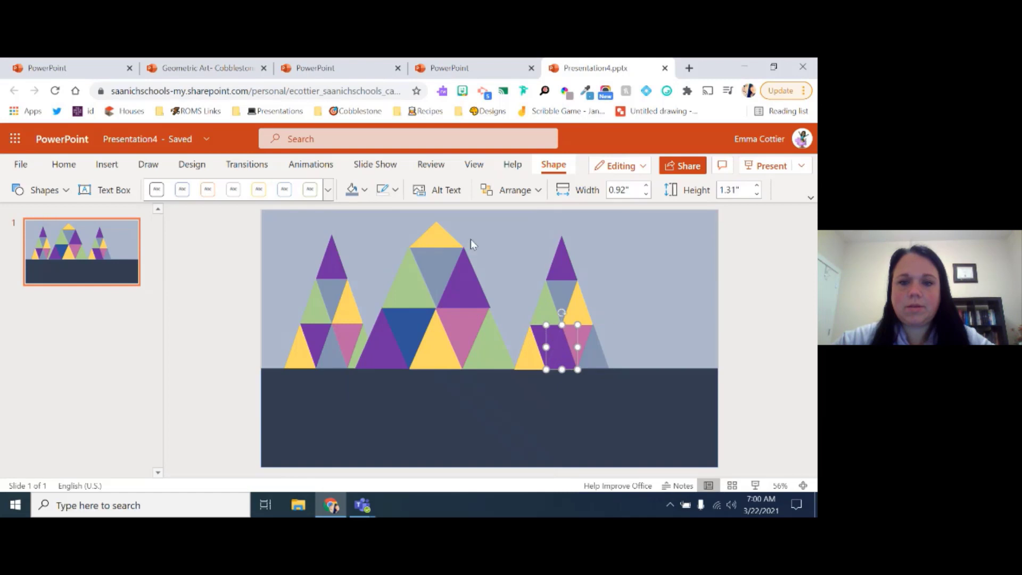
left_click(364, 190)
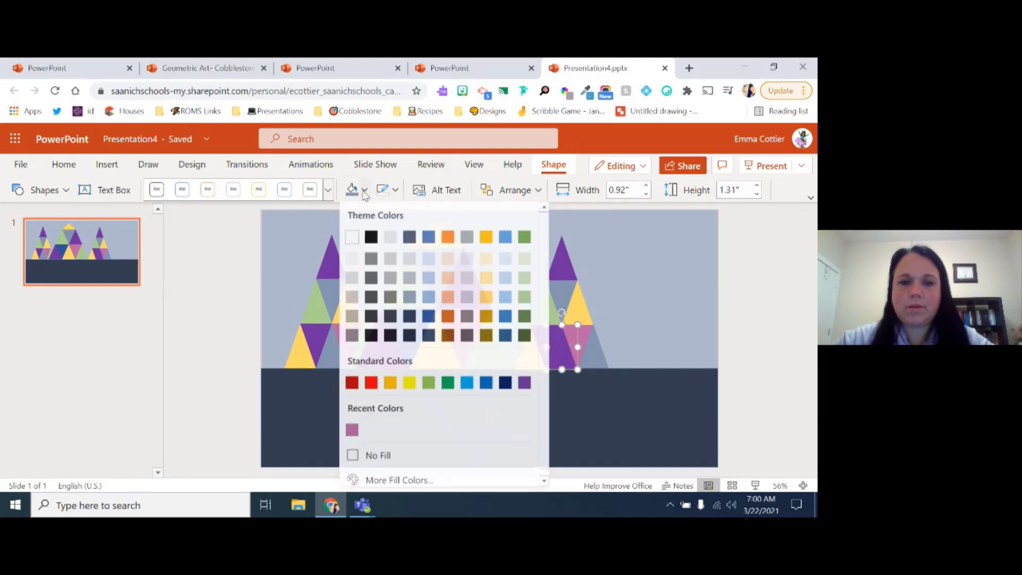
left_click(409, 299)
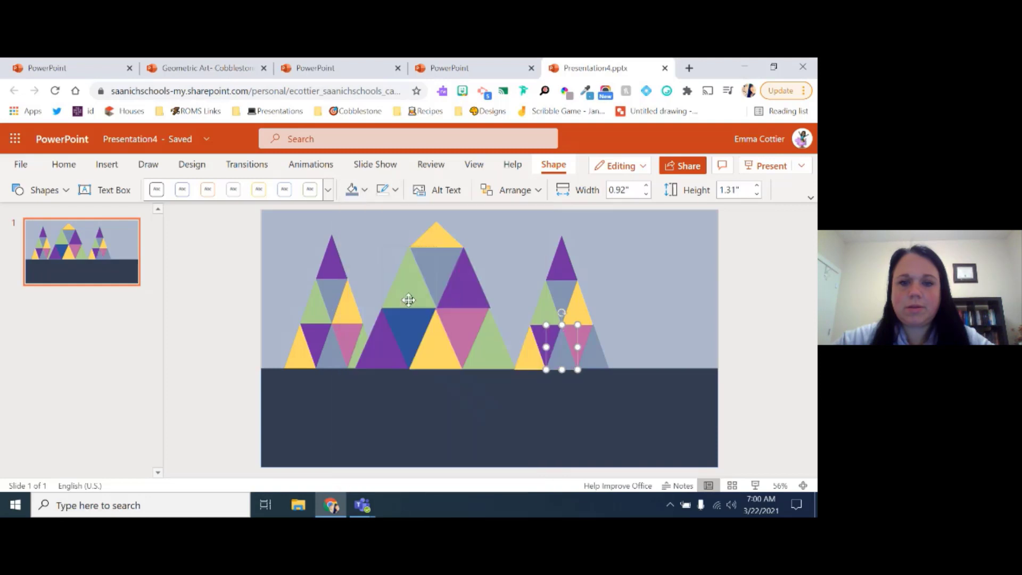
left_click(639, 306)
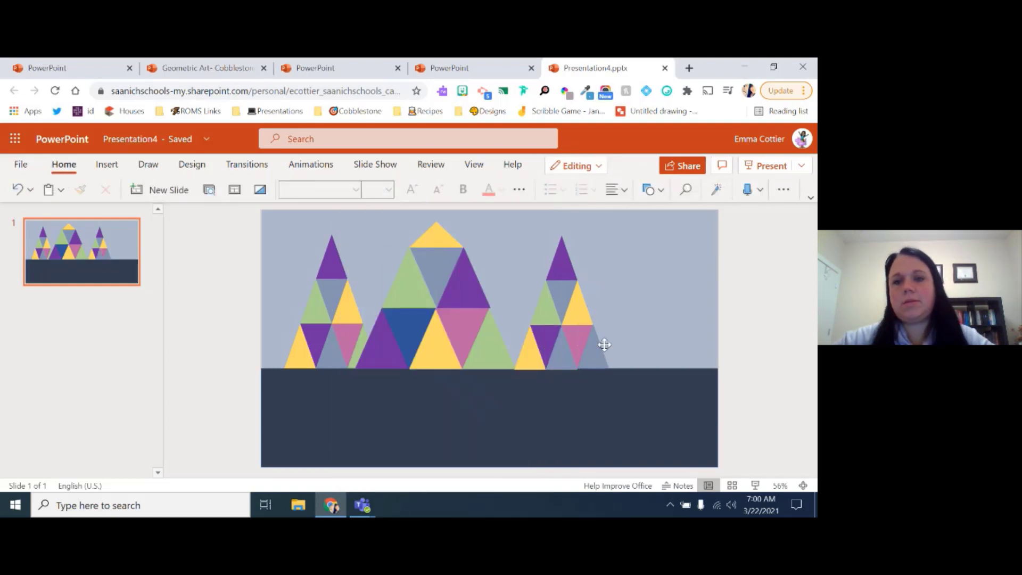
Step: Change the far-right base triangle to light green
left_click(598, 346)
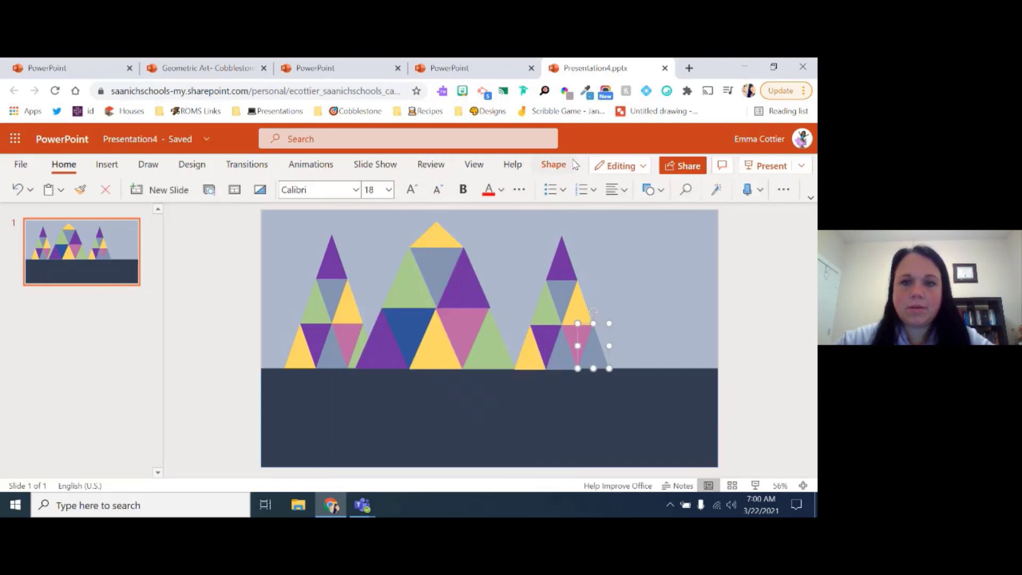
left_click(554, 165)
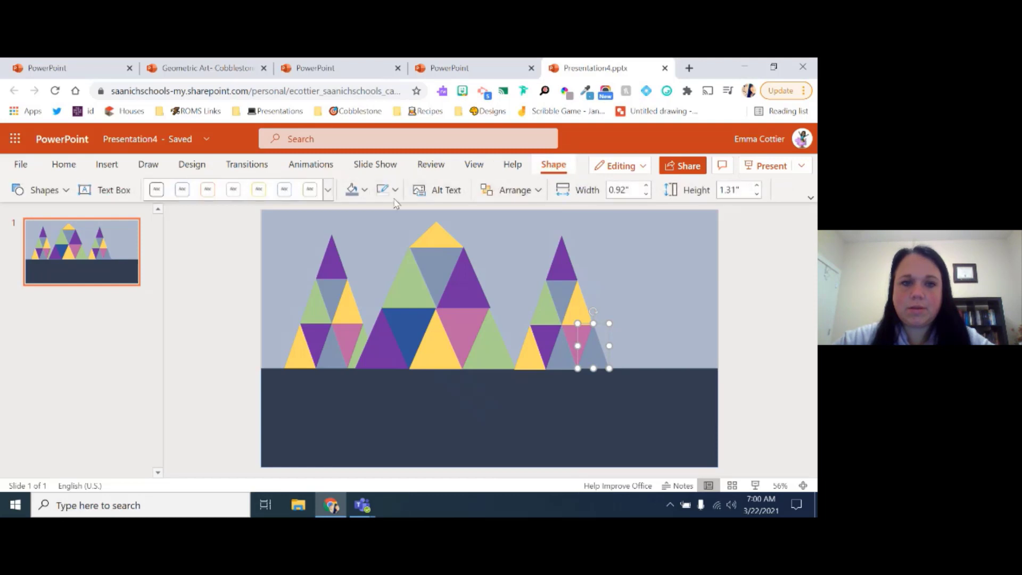
left_click(364, 190)
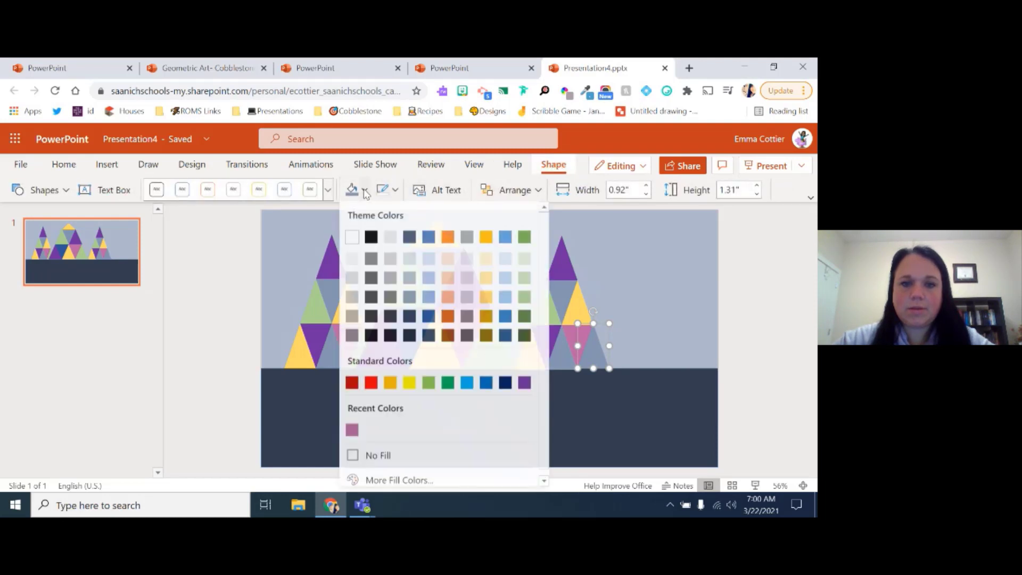
left_click(524, 298)
left_click(664, 311)
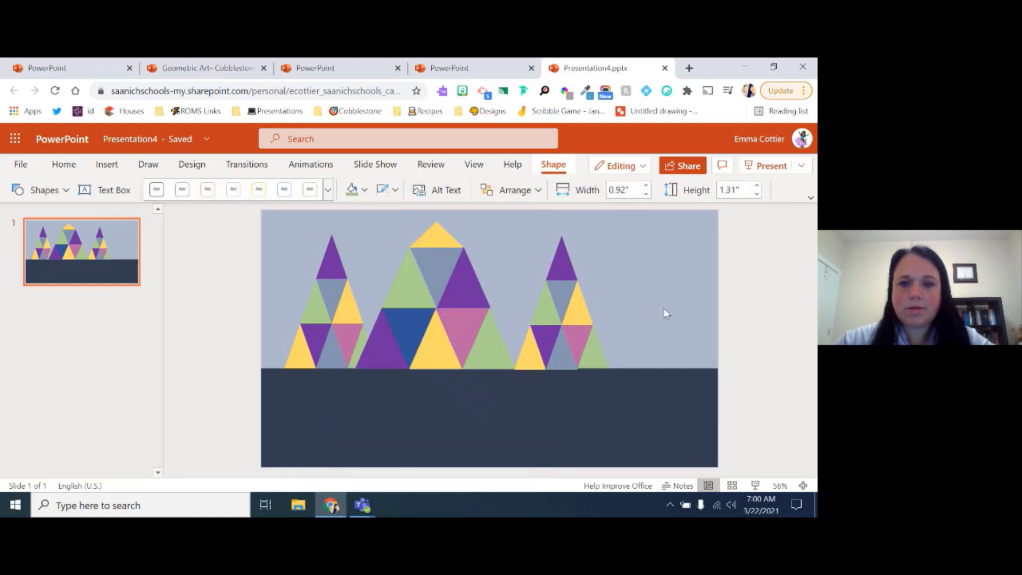
Step: Select all seven triangles of the right mountain and copy the group toward the slide's right edge
left_click(567, 263)
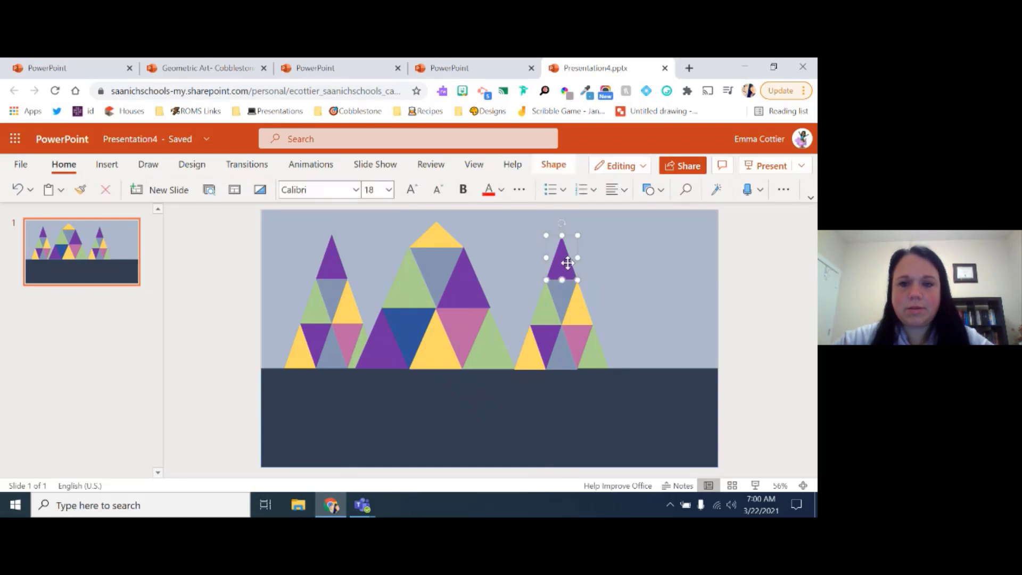
left_click(578, 302, "shift")
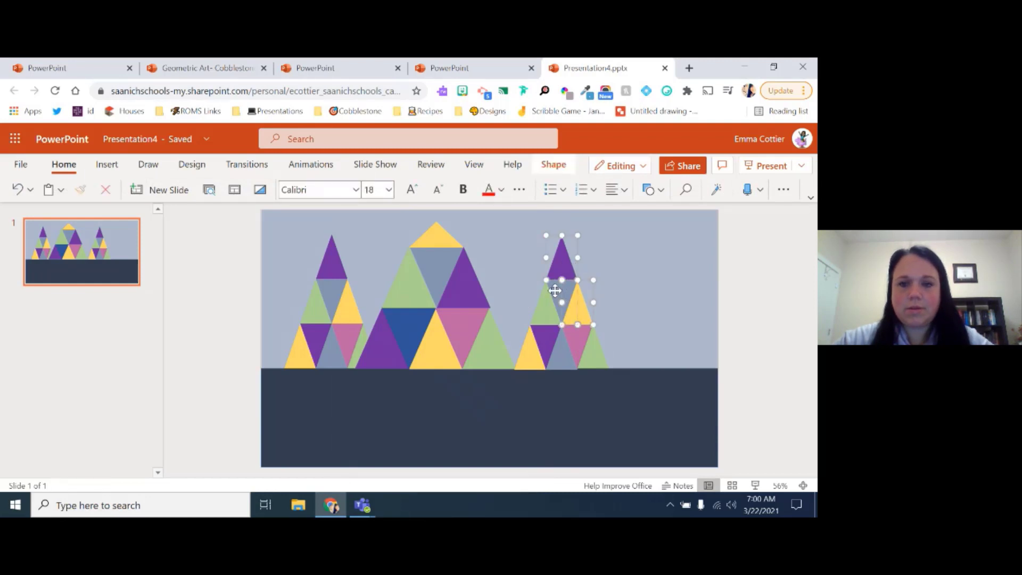
left_click(555, 290, "shift")
left_click(540, 313, "shift")
left_click(529, 348, "shift")
left_click(552, 345, "shift")
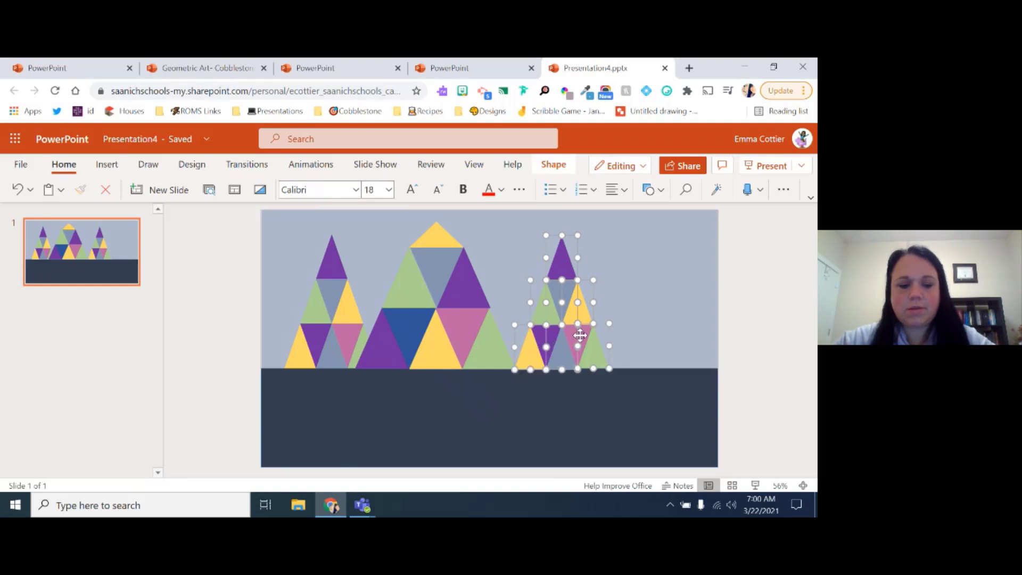
left_click(576, 335, "shift")
left_click_drag(576, 336, 651, 305)
left_click(694, 297)
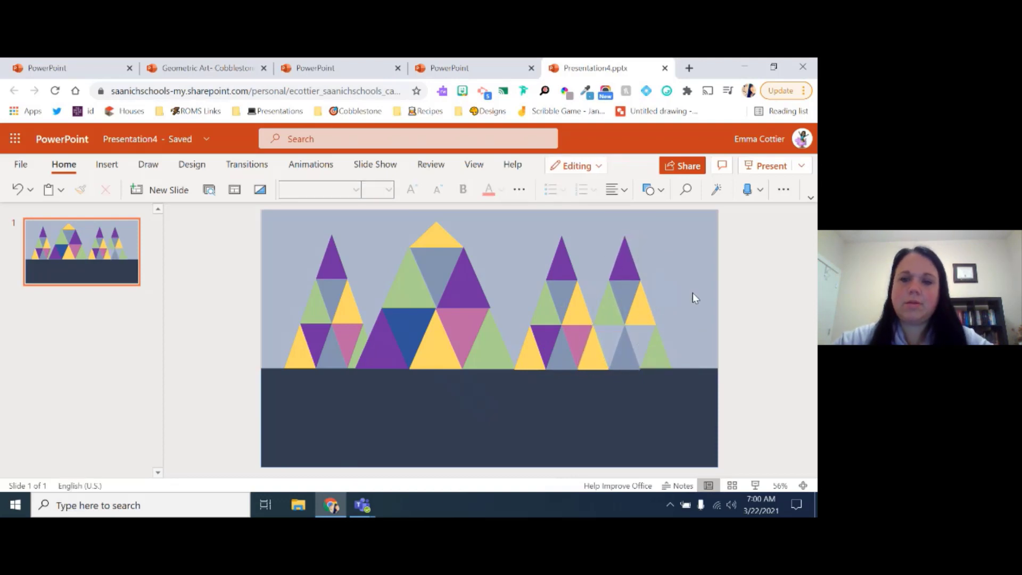
Step: Fill the rightmost small tree's grey bottom triangle with the purple Standard Color
left_click(646, 334)
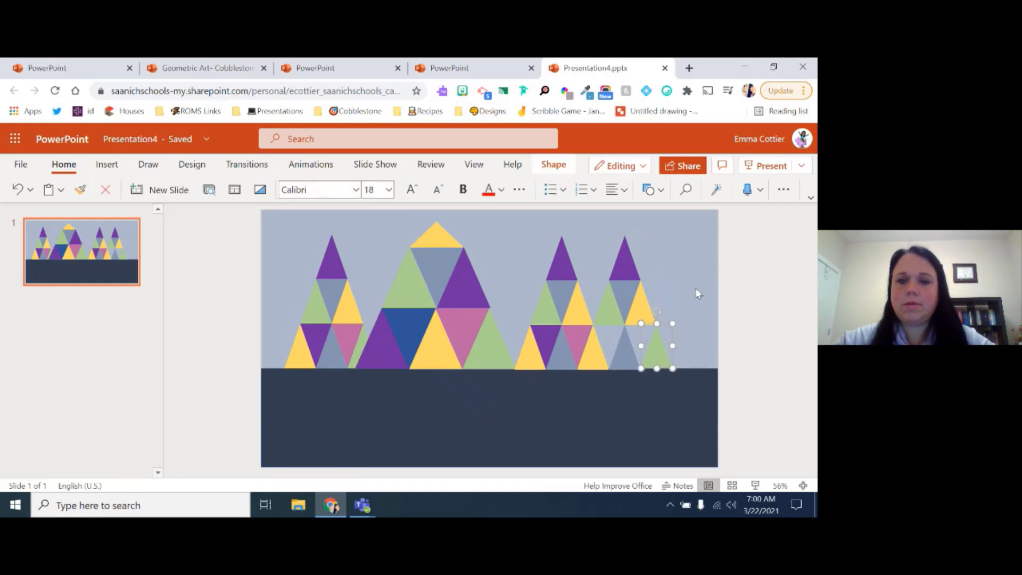
left_click(693, 294)
left_click(624, 363)
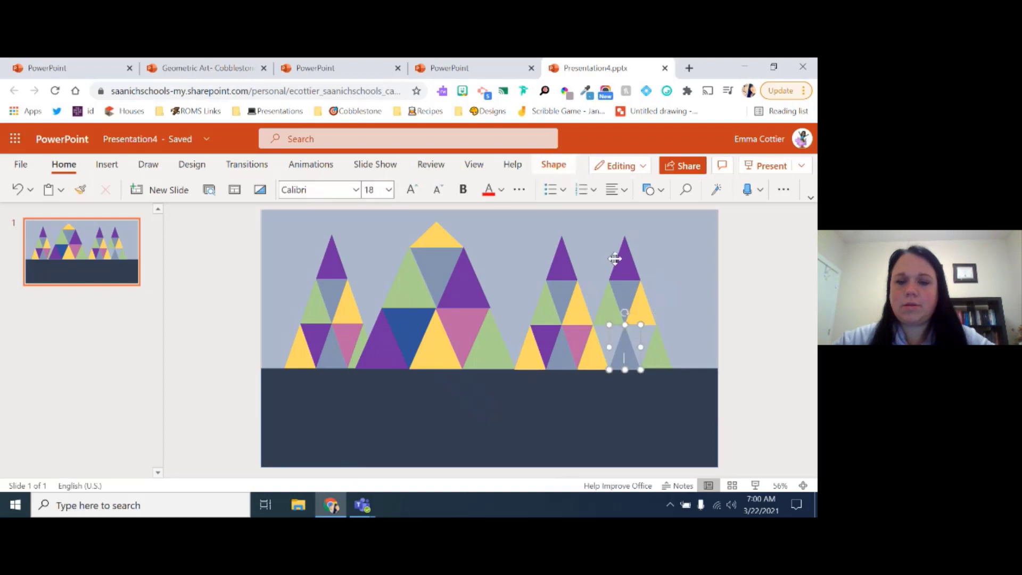
left_click(553, 165)
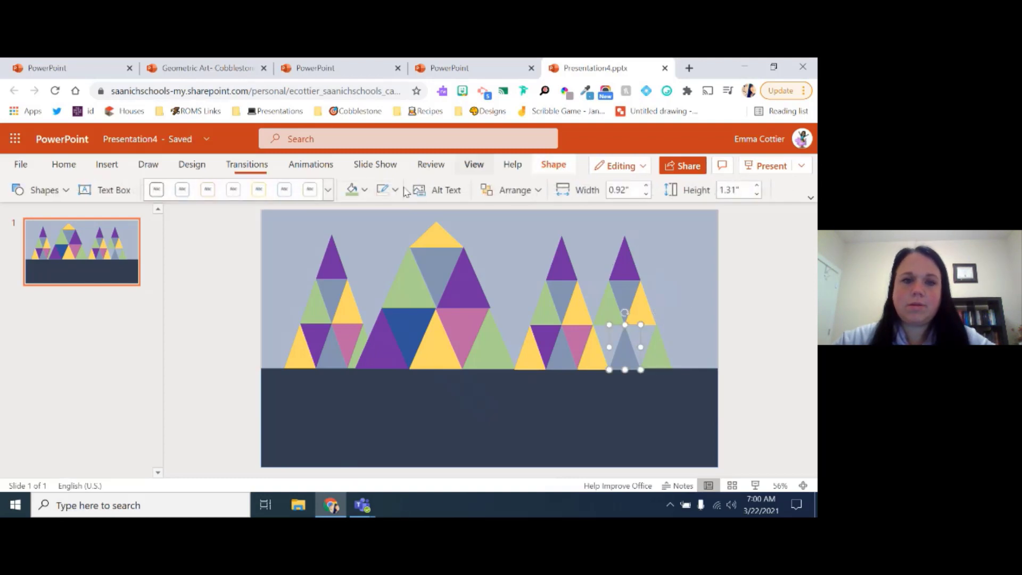
left_click(365, 190)
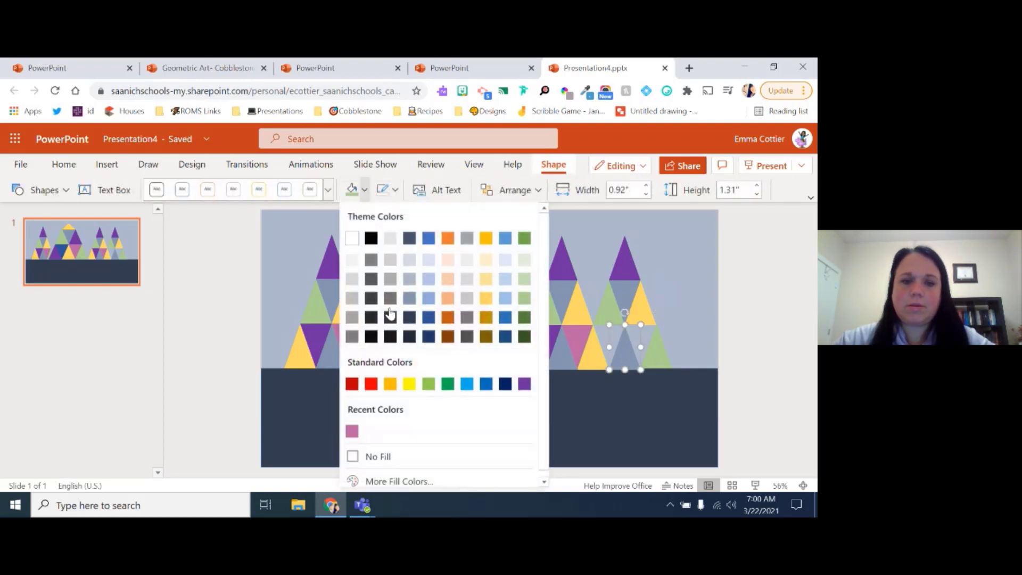
left_click(530, 384)
left_click(764, 323)
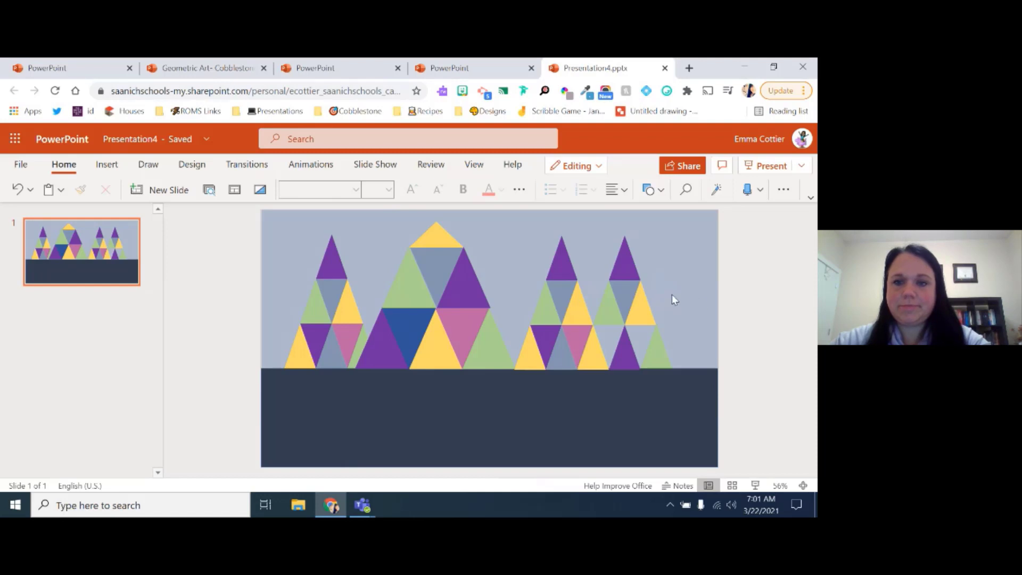
Step: Shift the right tree's six triangles over to the slide's right edge
left_click(624, 252)
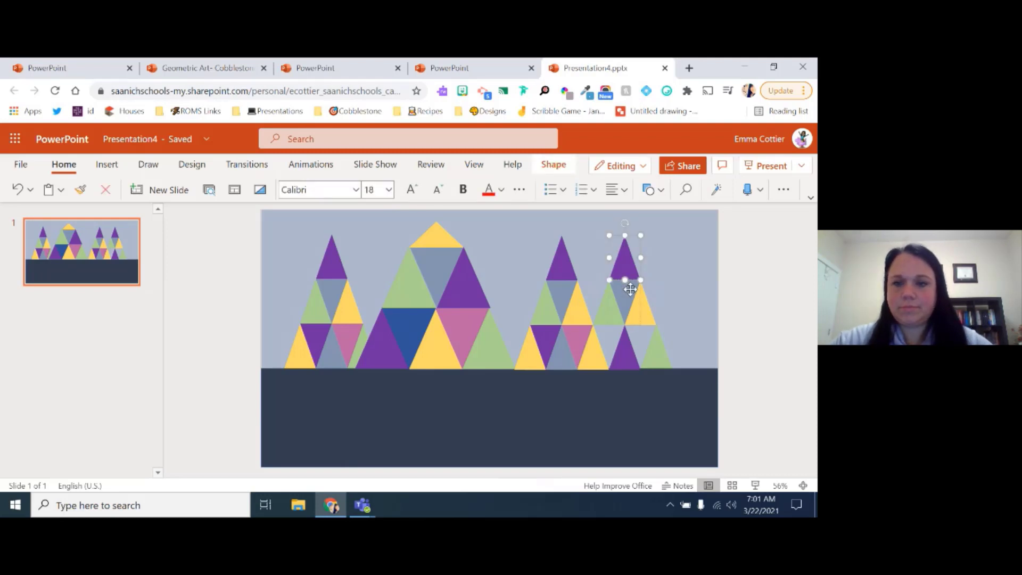
left_click(631, 291, "shift")
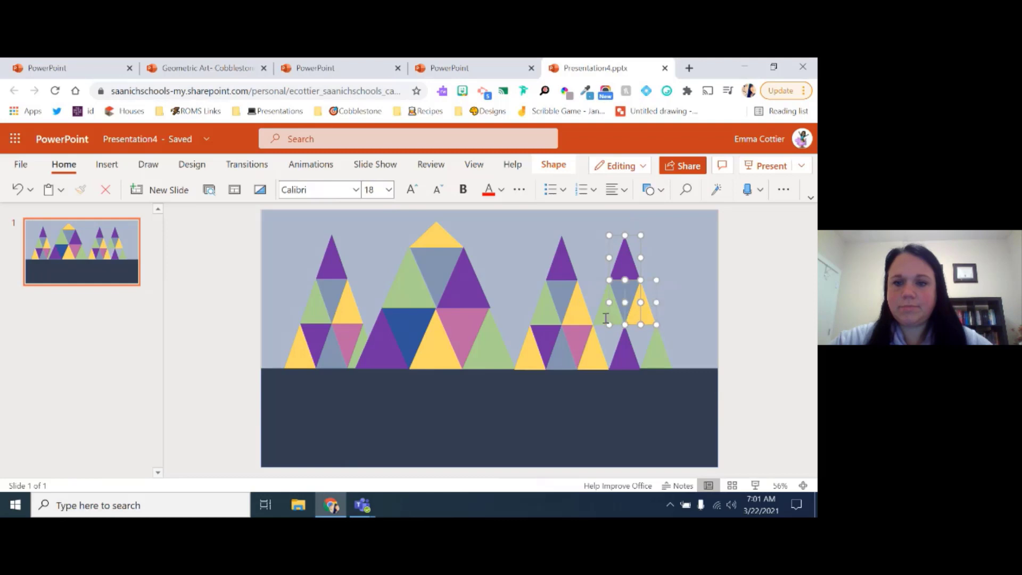
left_click(604, 318, "shift")
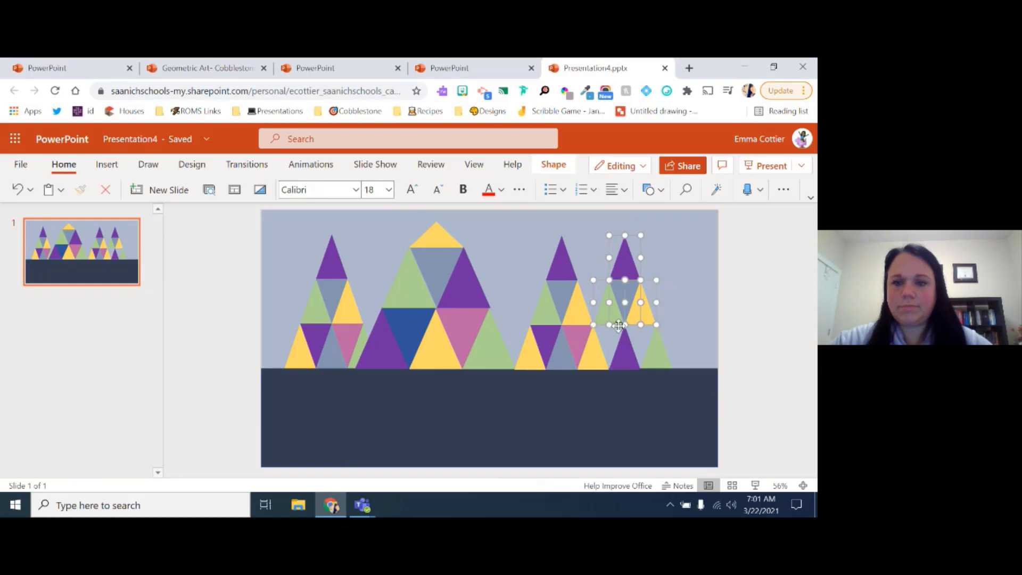
left_click(659, 352, "shift")
left_click(633, 335, "shift")
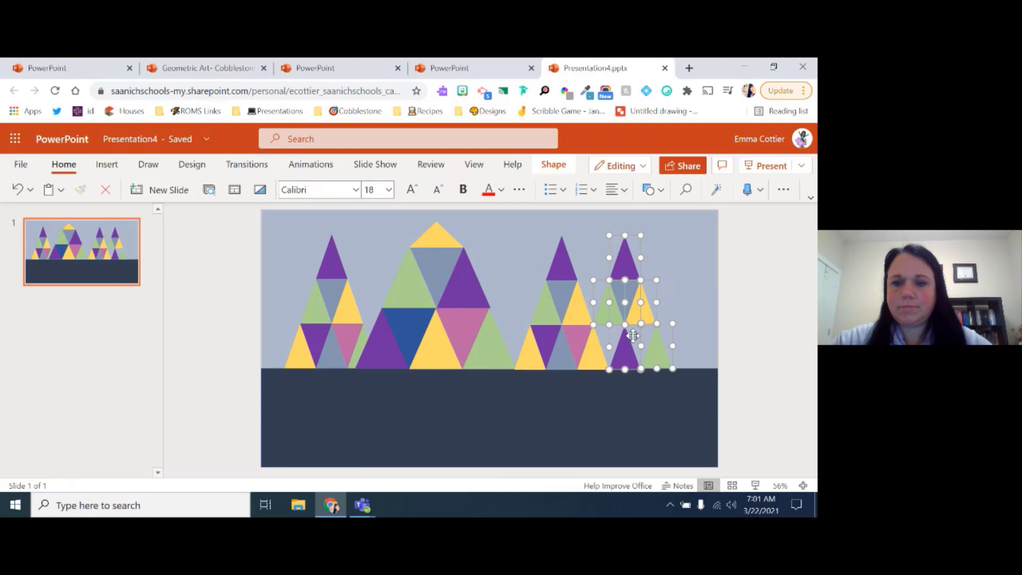
left_click(604, 336, "shift")
key("Right")
key("Right")
key("Right")
key("Right")
key("Right")
key("Right")
key("Right")
key("Right")
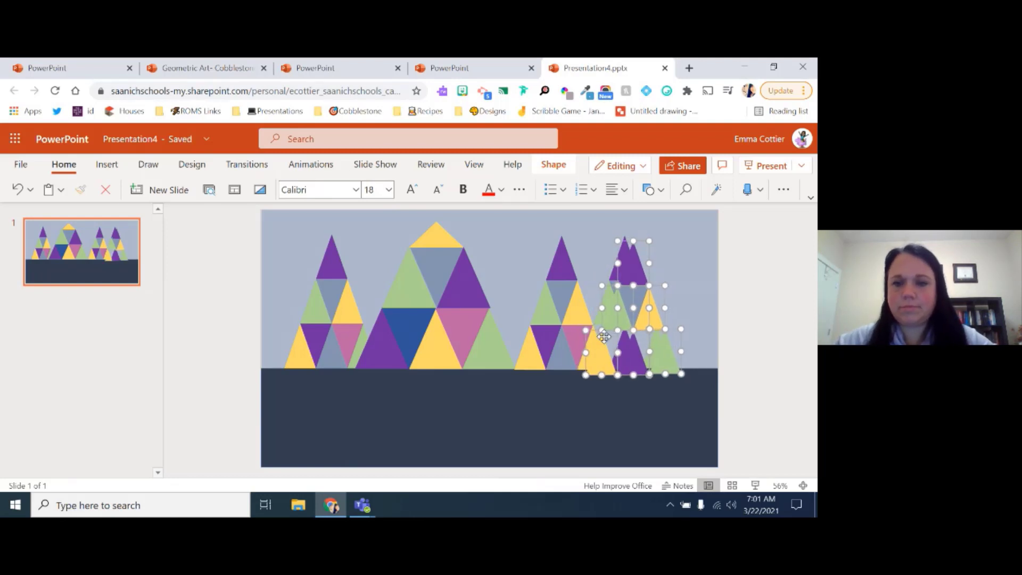
key("Up")
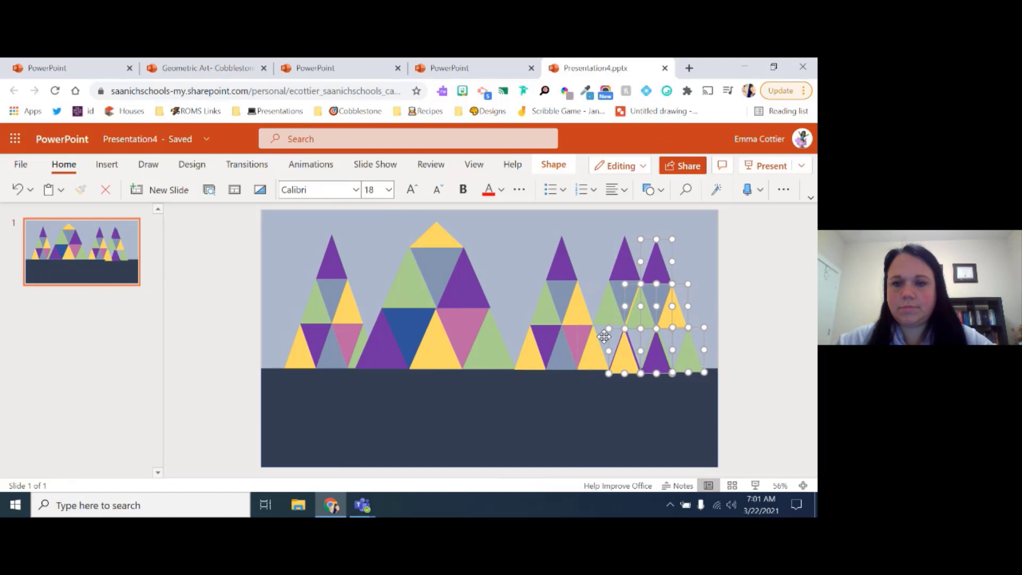
key("Right")
key("Right")
key("Right")
key("Right")
key("Right")
key("Right")
key("Right")
key("Right")
key("Right")
key("Right")
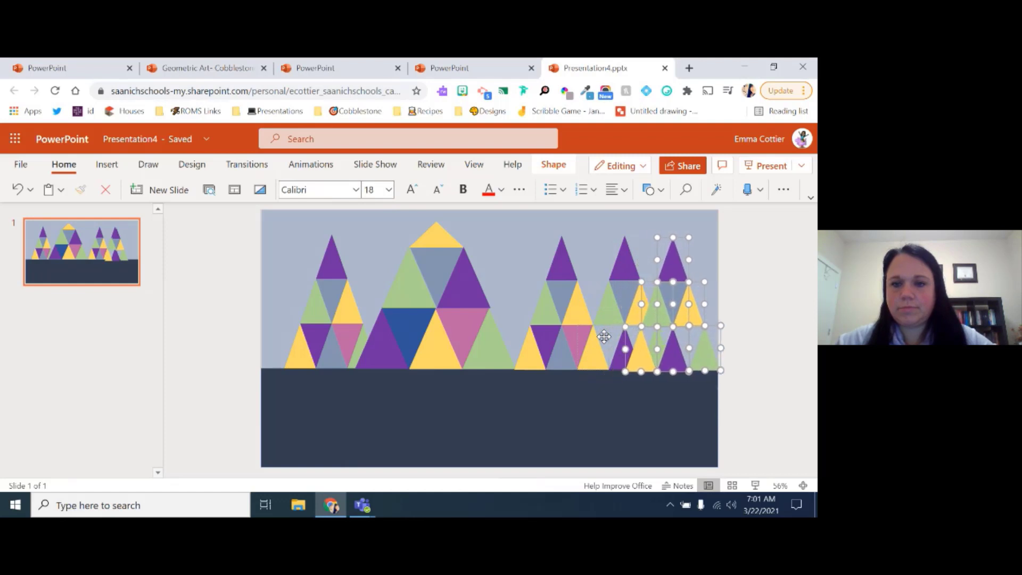
key("Up")
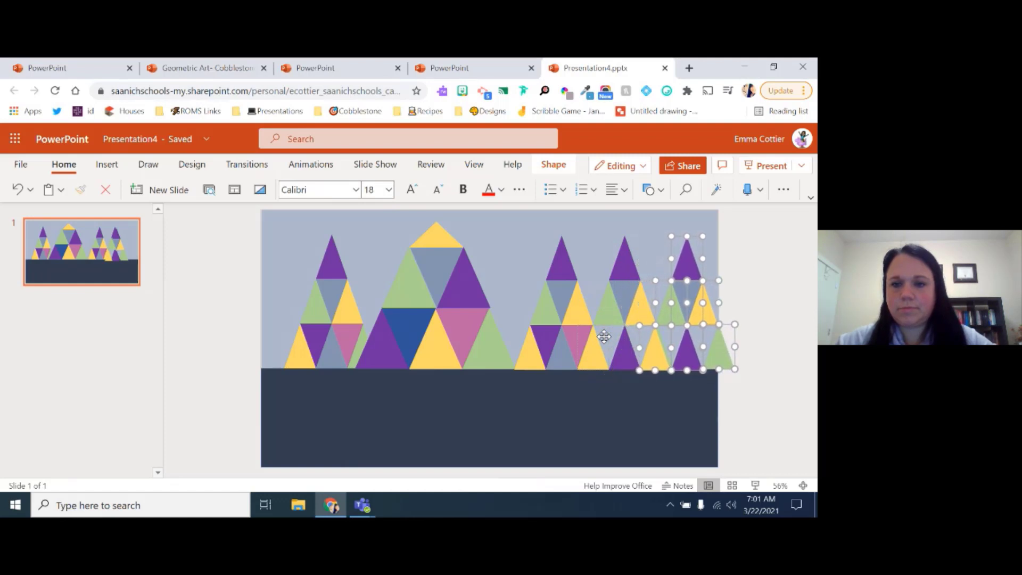
key("Right")
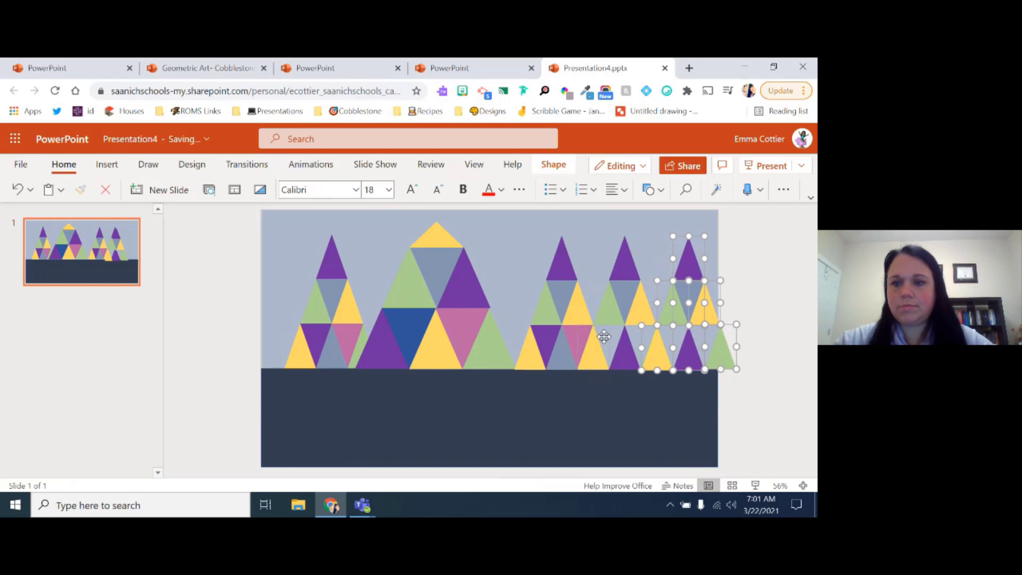
Step: Delete the green triangle overhanging the slide's right edge
left_click(772, 306)
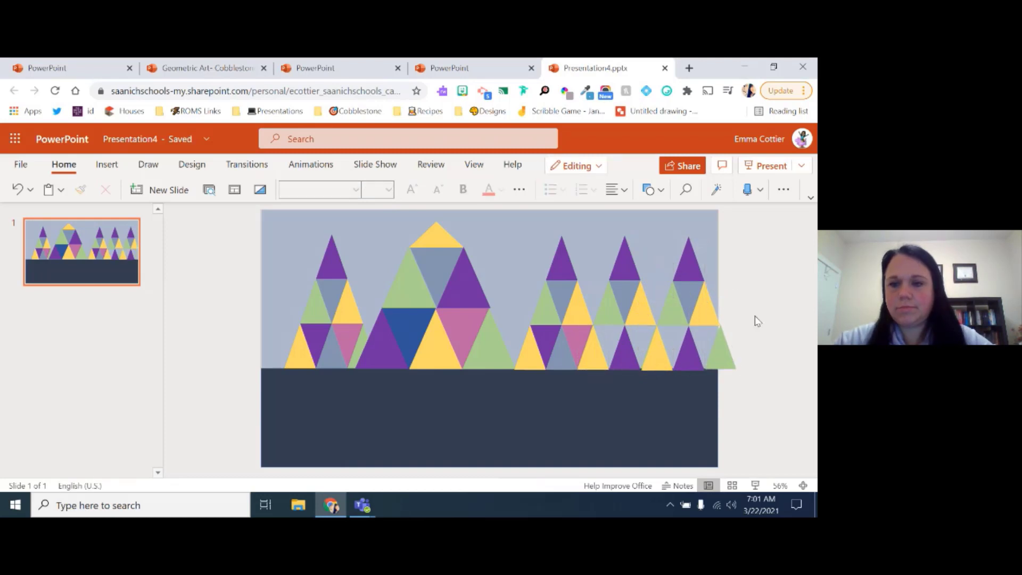
left_click(728, 359)
key("Delete")
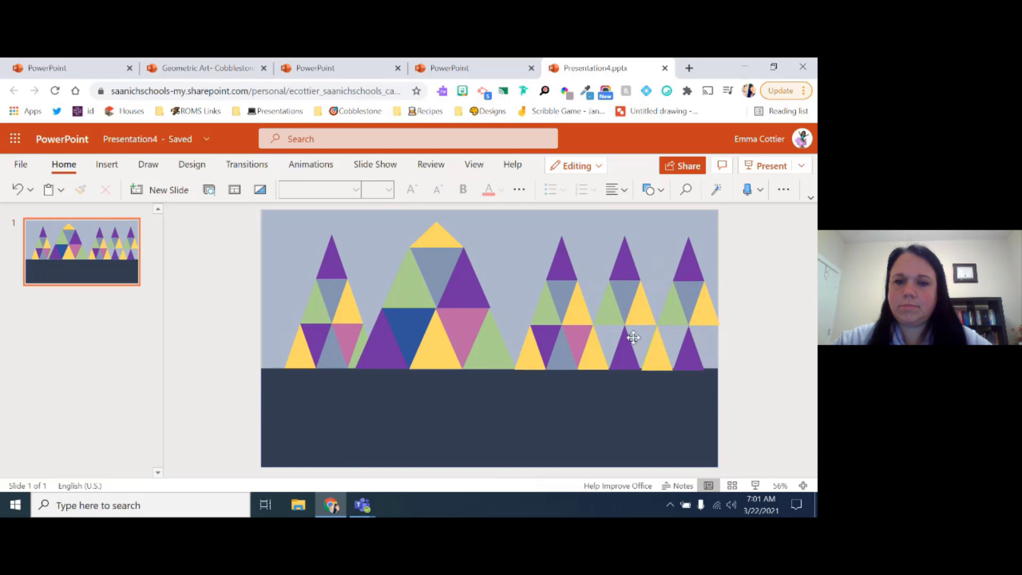
Step: Move a grey triangle into the last column's lower row and raise the purple triangle's bottom edge
left_click(567, 296)
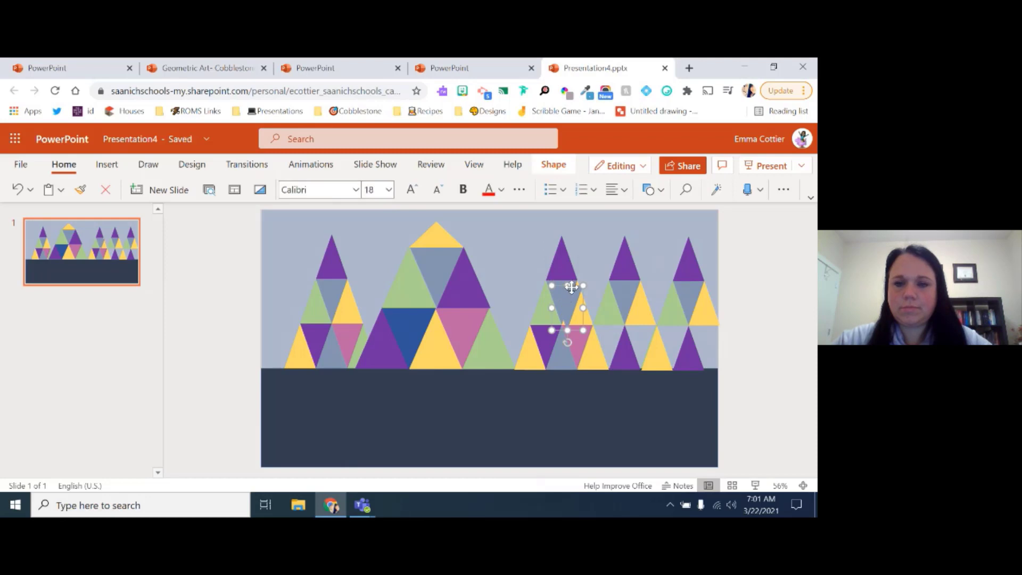
left_click_drag(571, 288, 676, 330)
left_click(745, 330)
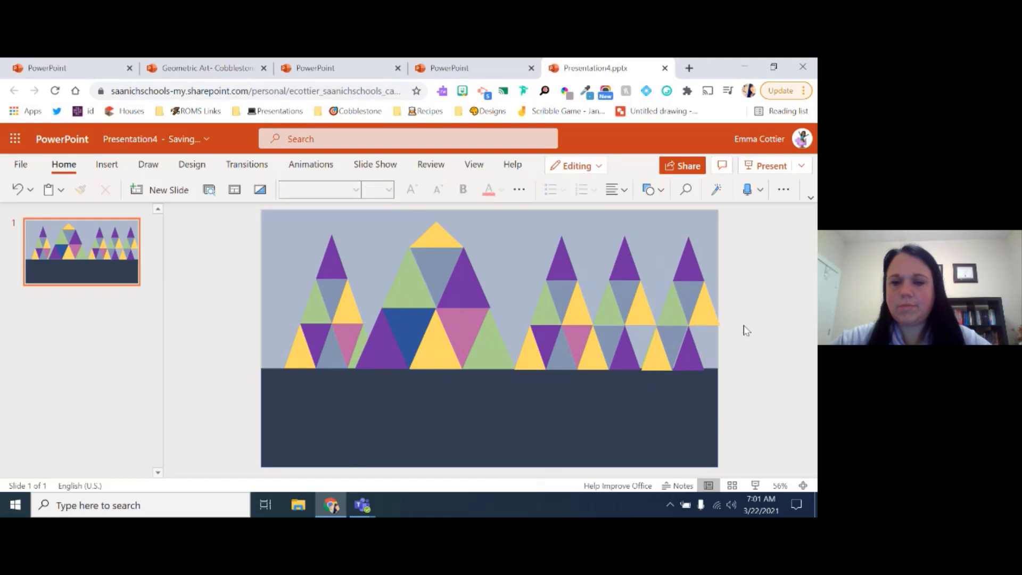
left_click(689, 352)
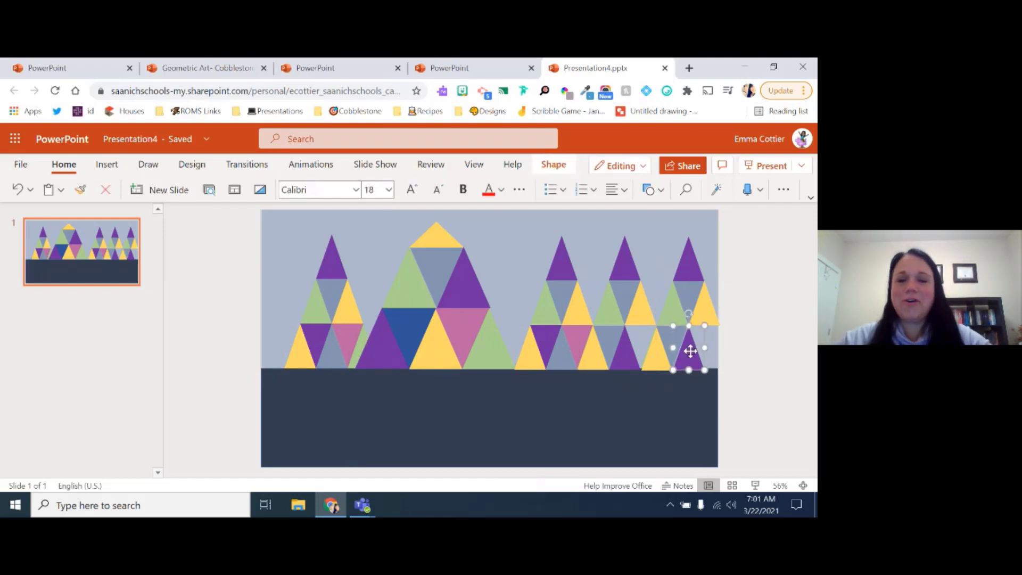
key("shift+Up")
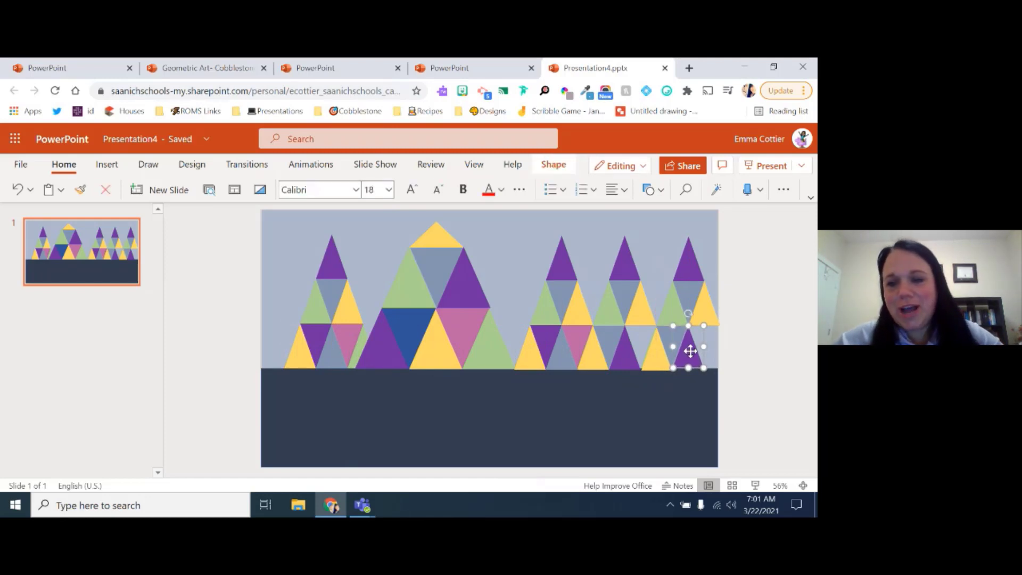
left_click(746, 381)
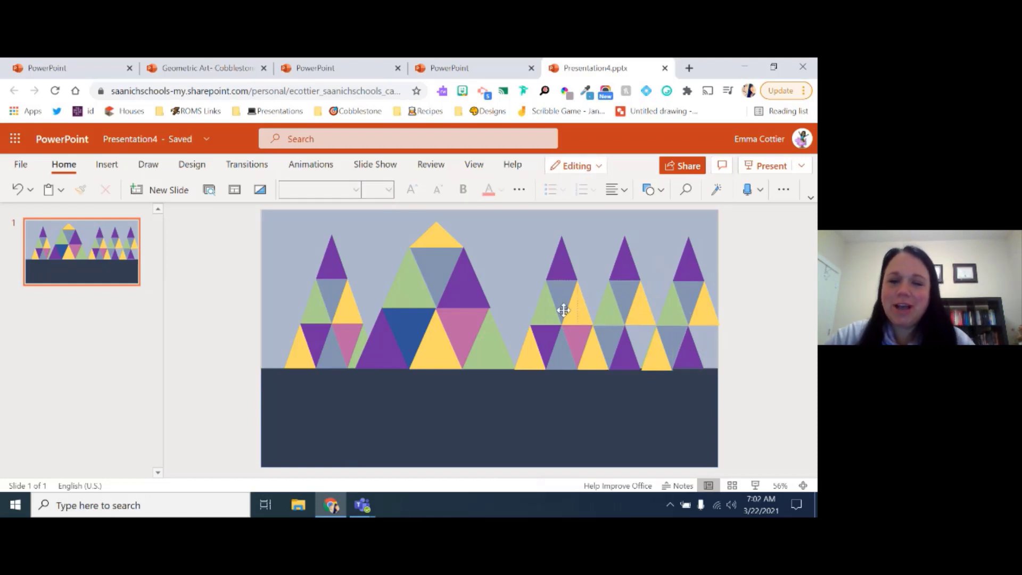
Step: Place a green triangle, rotated 180°, at the end of the right-hand row
left_click(538, 316)
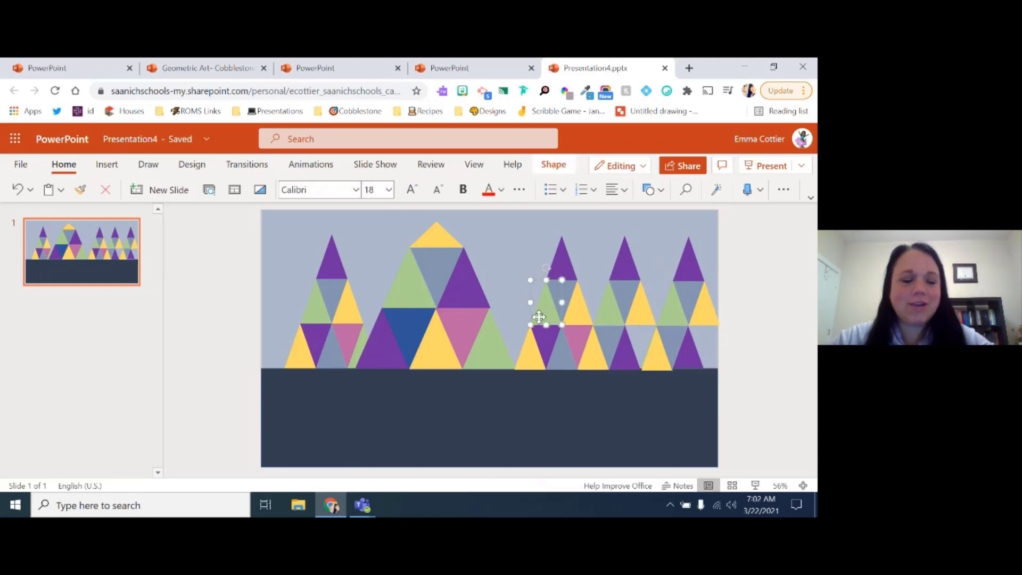
left_click_drag(538, 317, 507, 289)
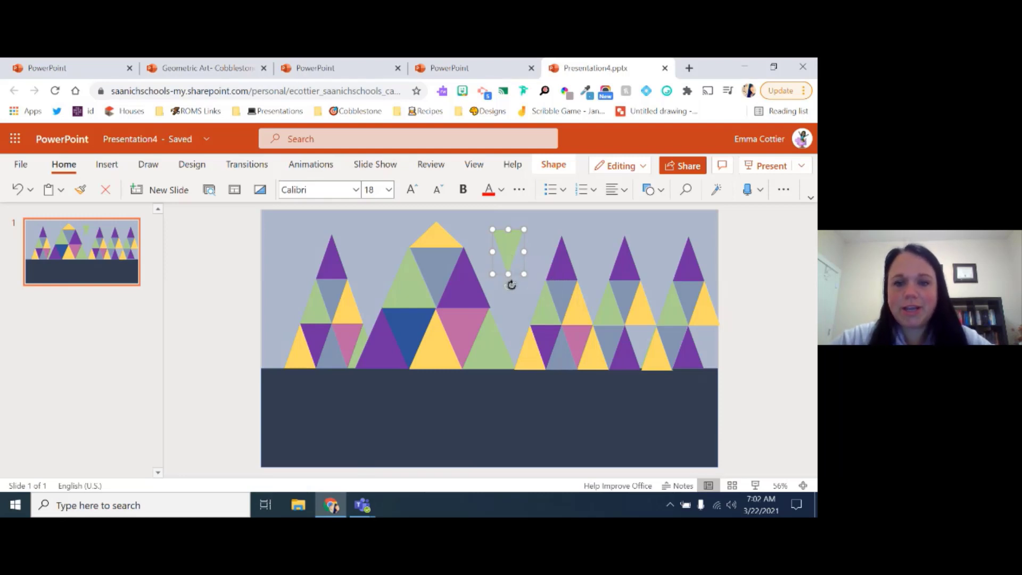
left_click_drag(512, 286, 708, 342)
left_click(740, 350)
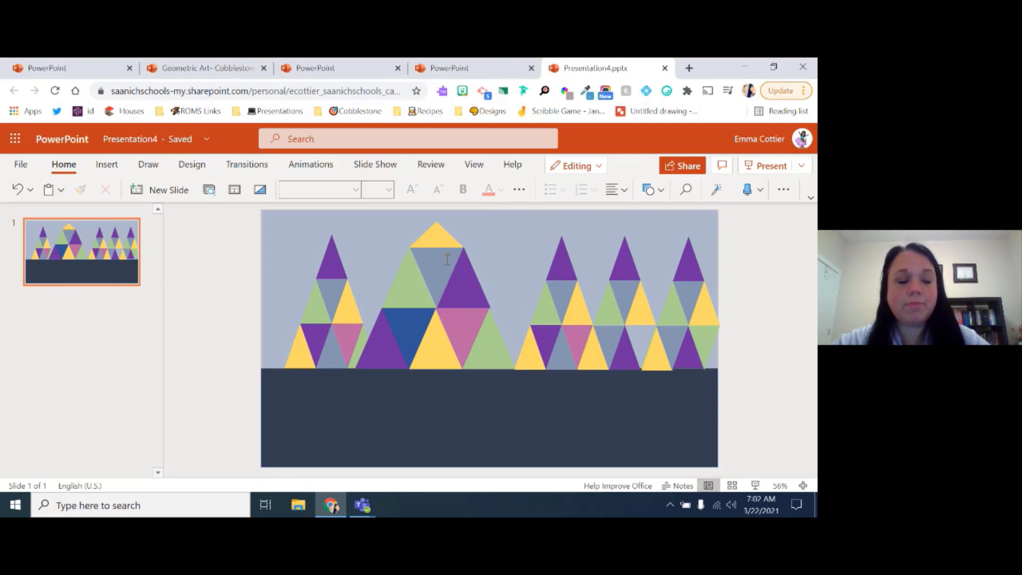
Step: Remove the duplicated eight-triangle mountain group sitting beside the slide's left edge
left_click(433, 222)
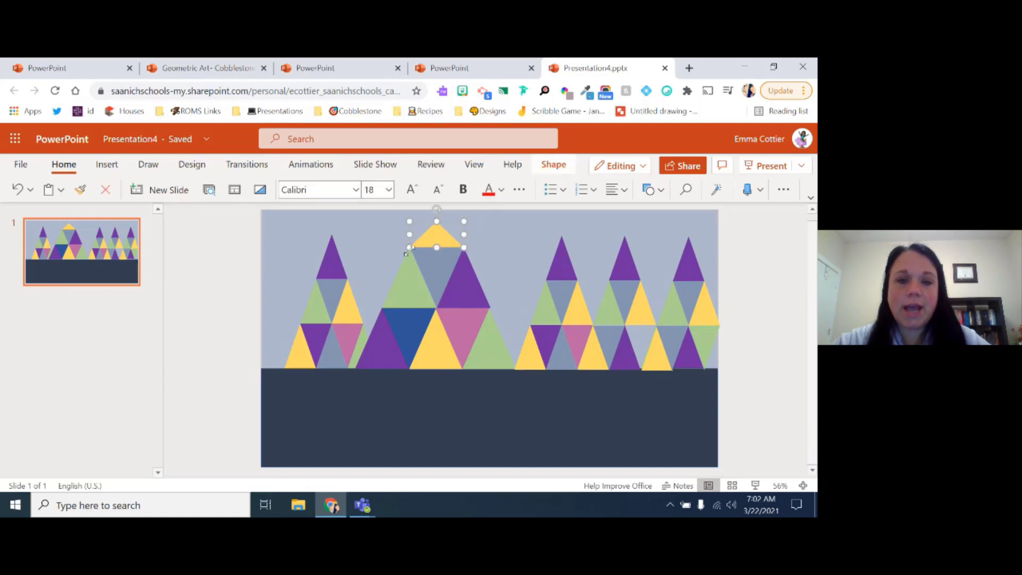
left_click(403, 258, "shift")
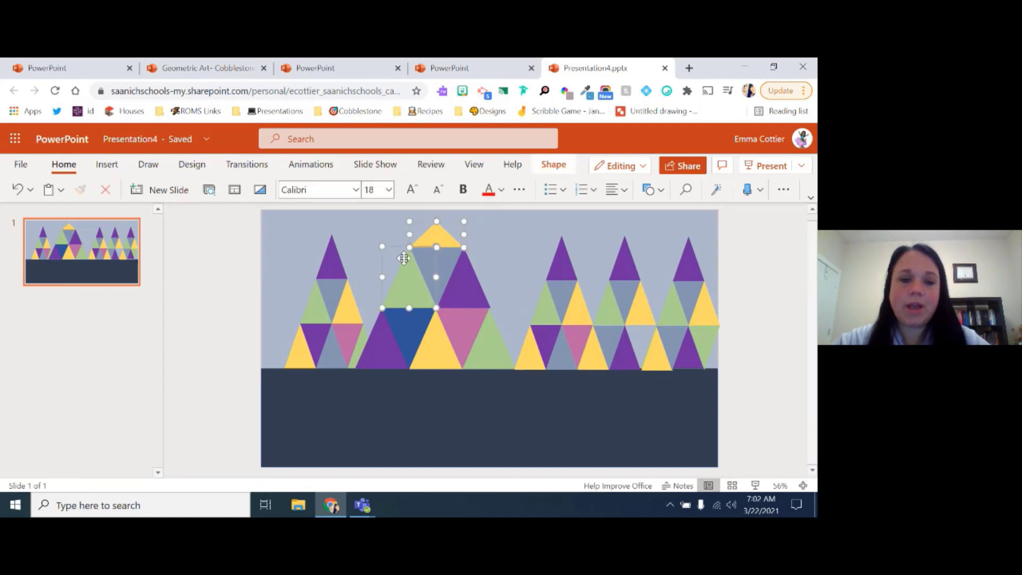
left_click(469, 266, "shift")
left_click(450, 258, "shift")
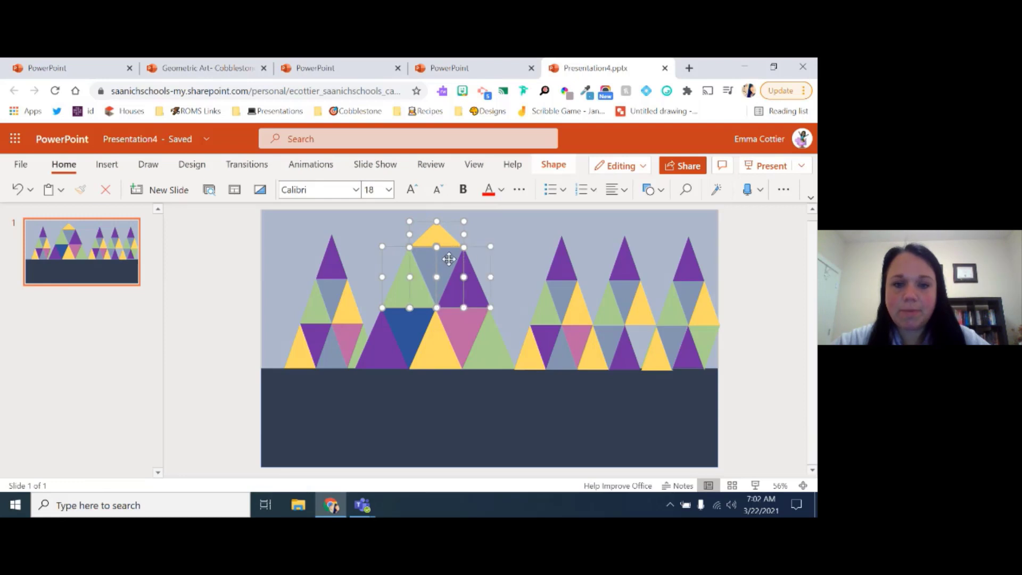
left_click(488, 347, "shift")
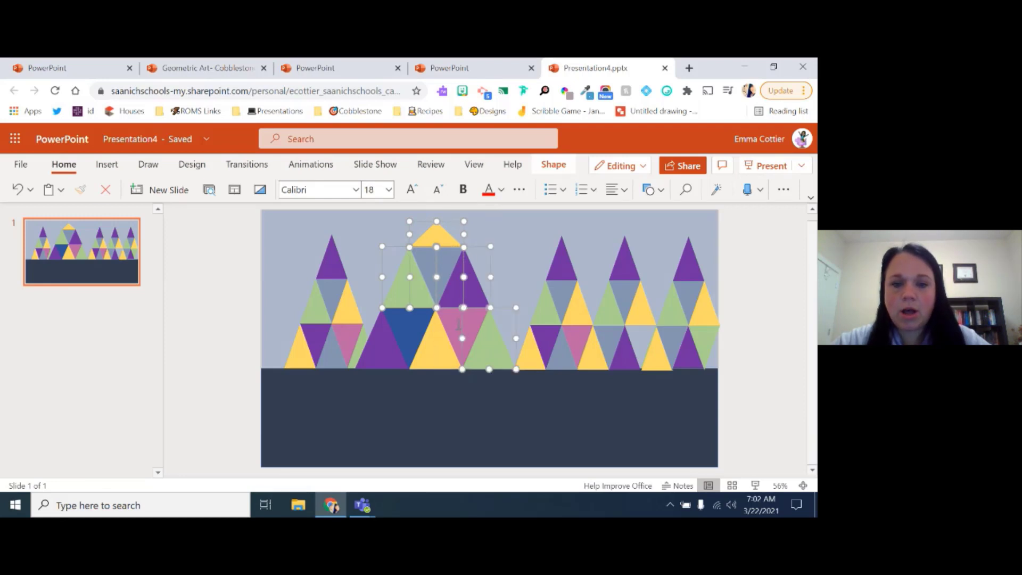
left_click(448, 317, "shift")
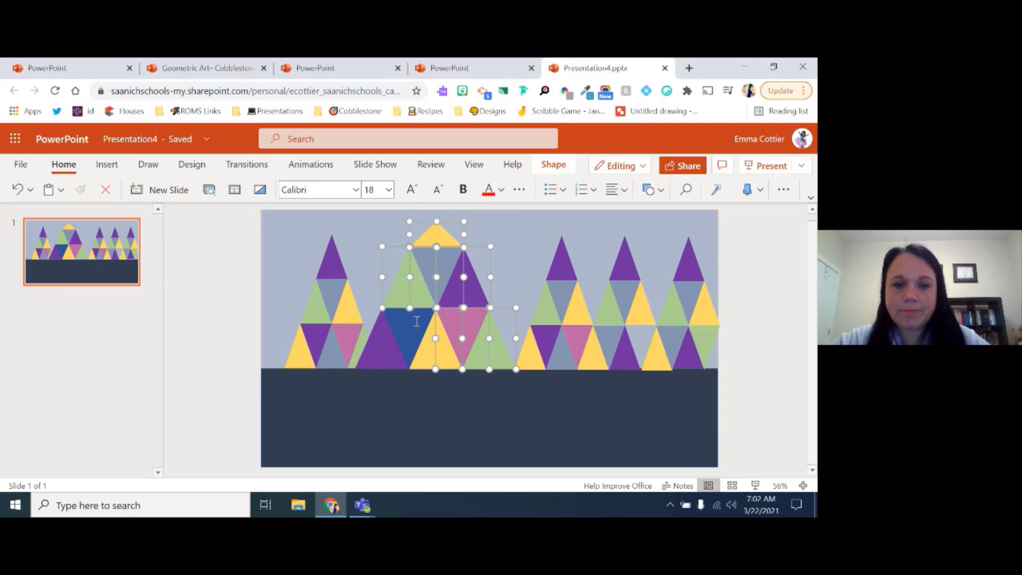
left_click(393, 323, "shift")
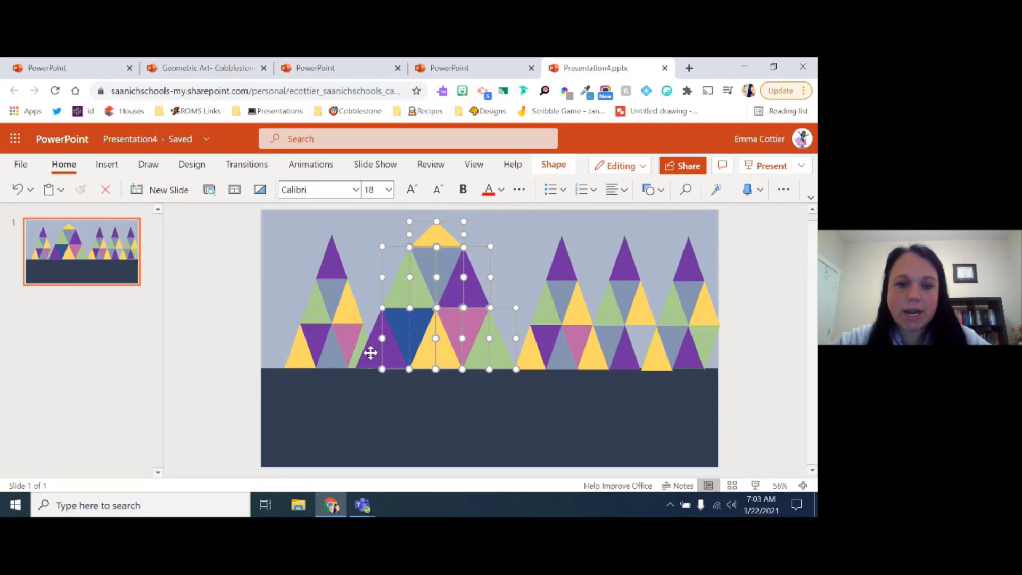
left_click(371, 353, "shift")
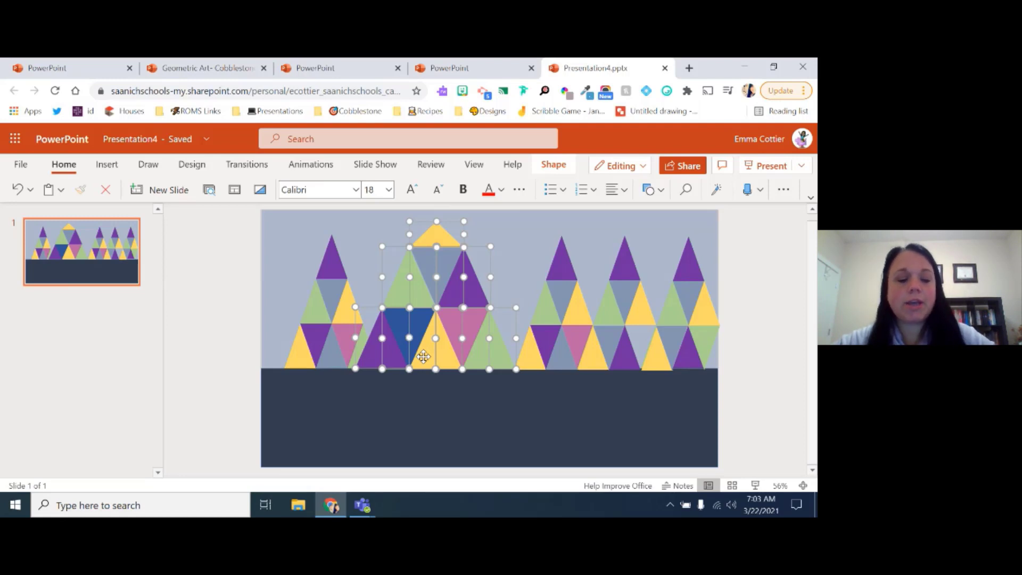
left_click_drag(423, 356, 429, 362)
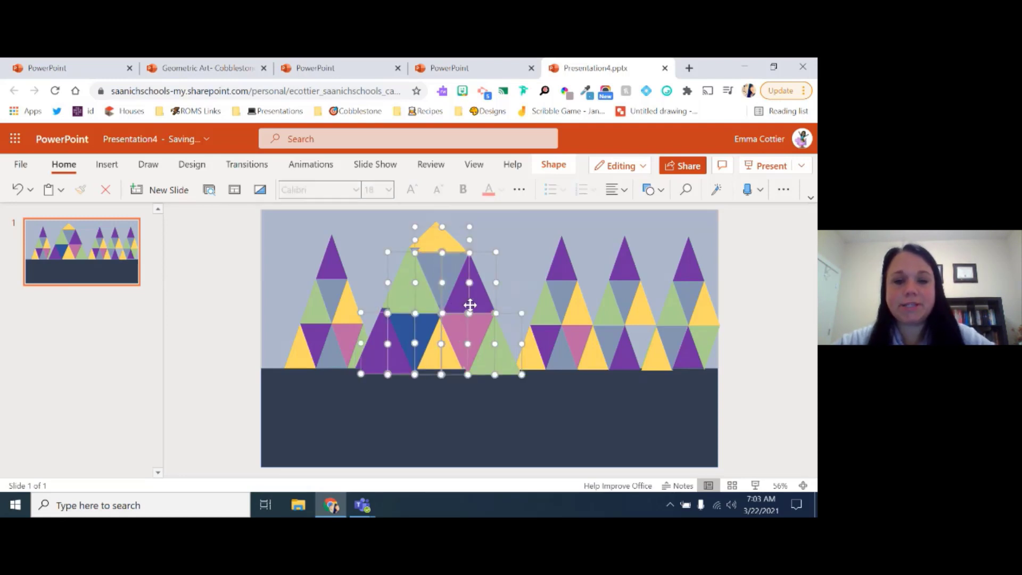
left_click_drag(489, 252, 296, 304)
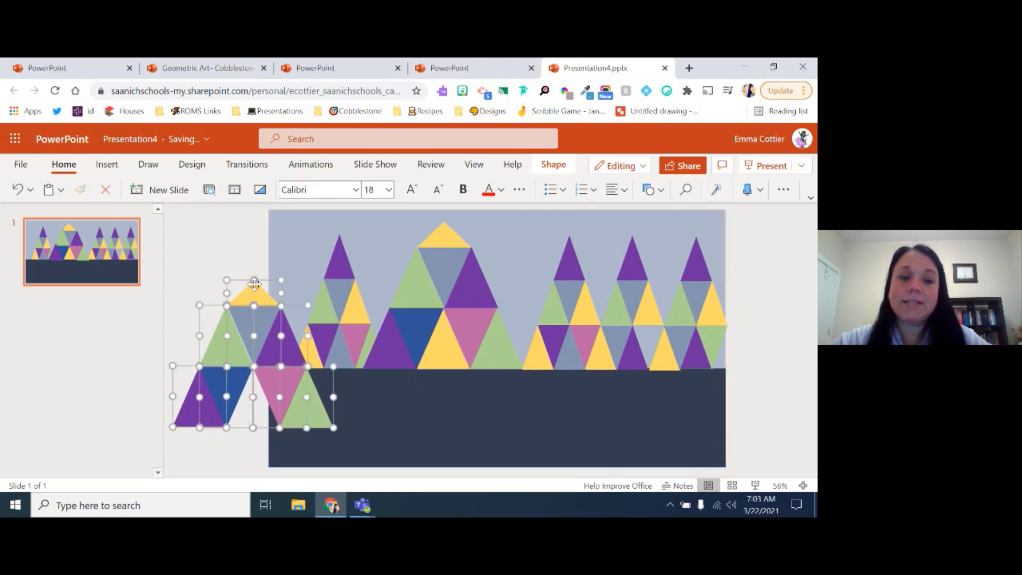
key("Delete")
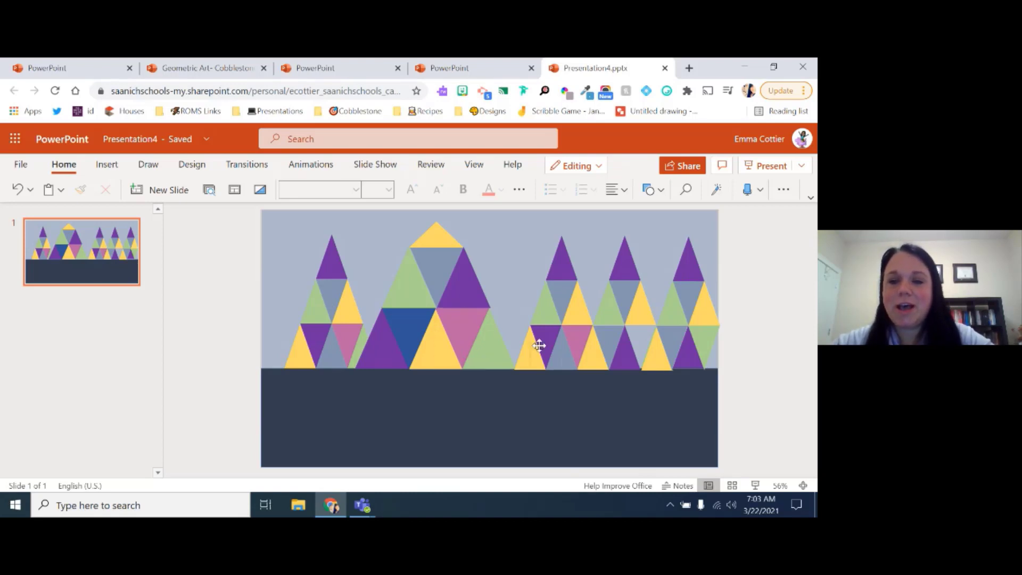
Step: Move the pink inverted triangle into the gap in the right-hand mountains' bottom row
left_click(580, 332)
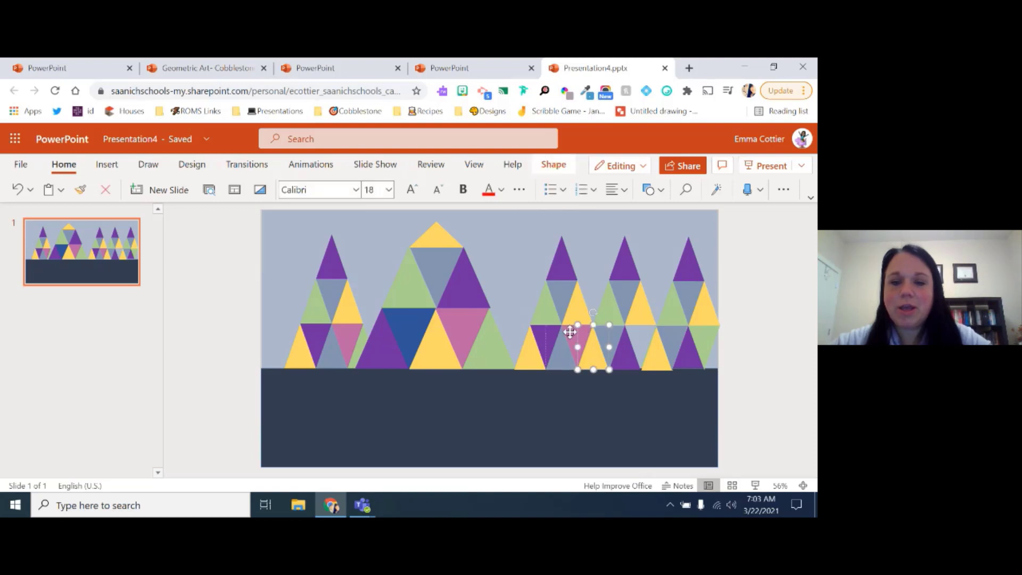
left_click(570, 331)
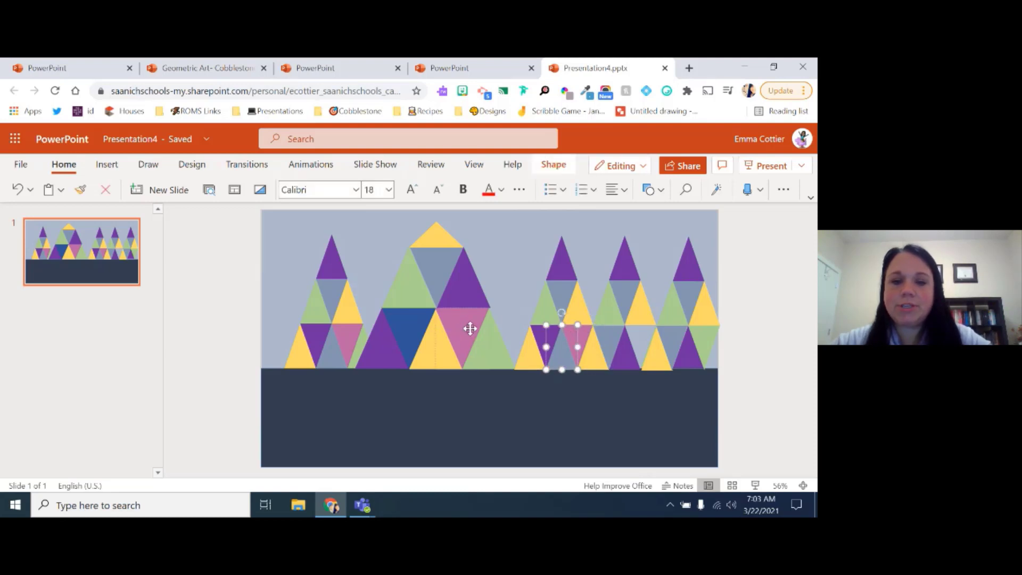
left_click(343, 327)
left_click(342, 328)
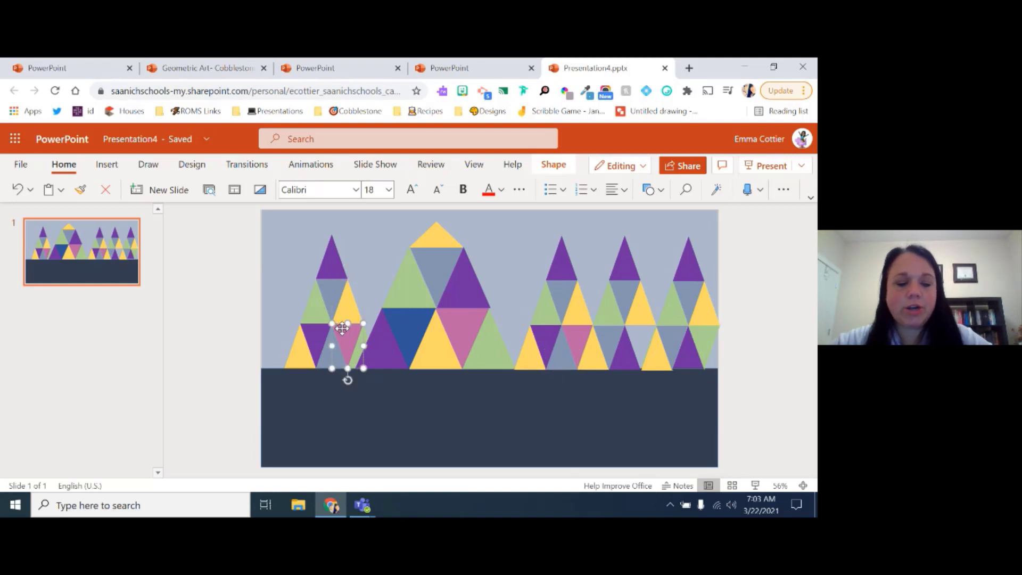
left_click_drag(343, 328, 347, 334)
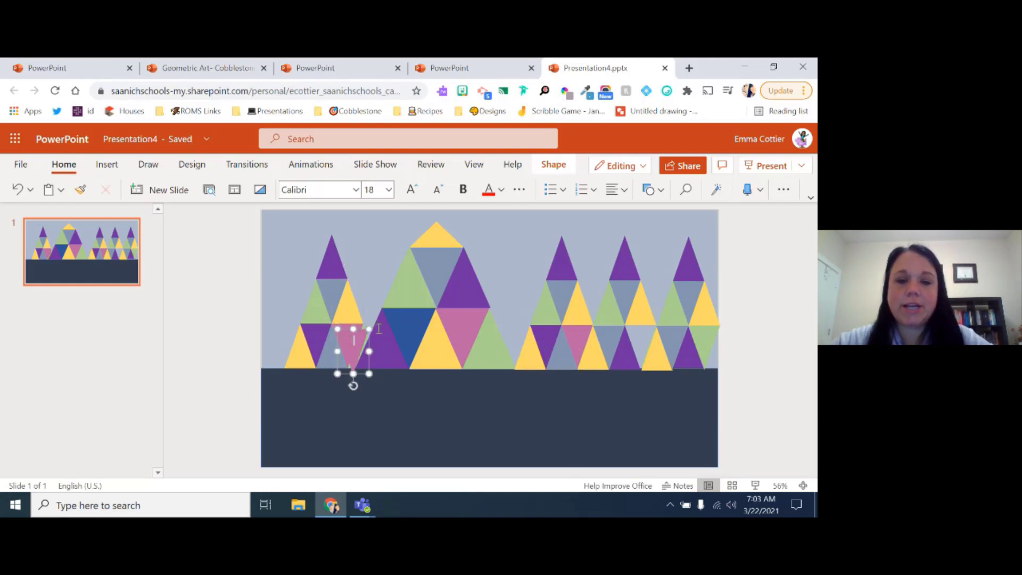
left_click_drag(345, 327, 629, 329)
left_click(753, 332)
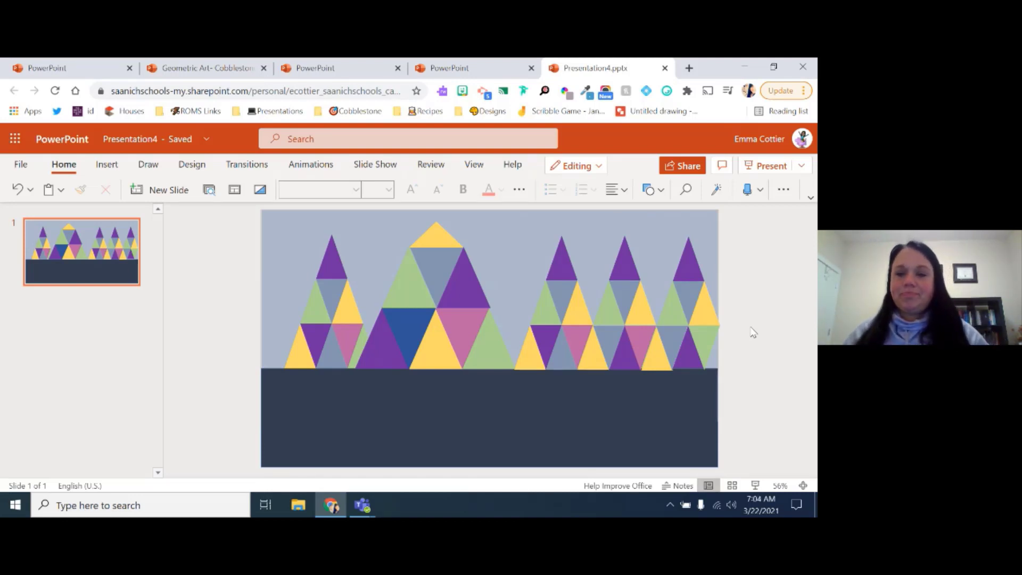
Step: Nudge the triangle at the range's right end slightly right into line
left_click(688, 364)
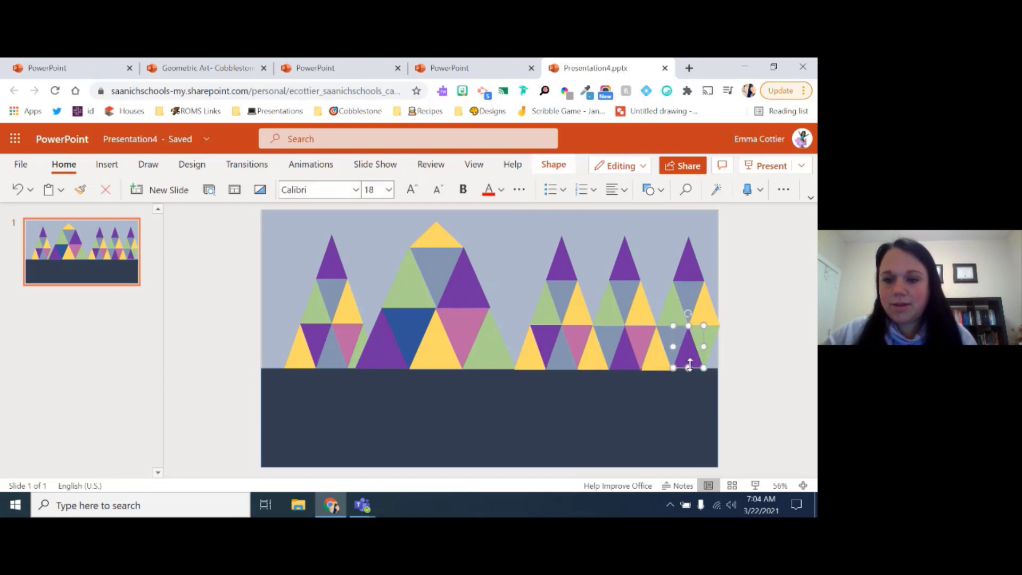
left_click(790, 350)
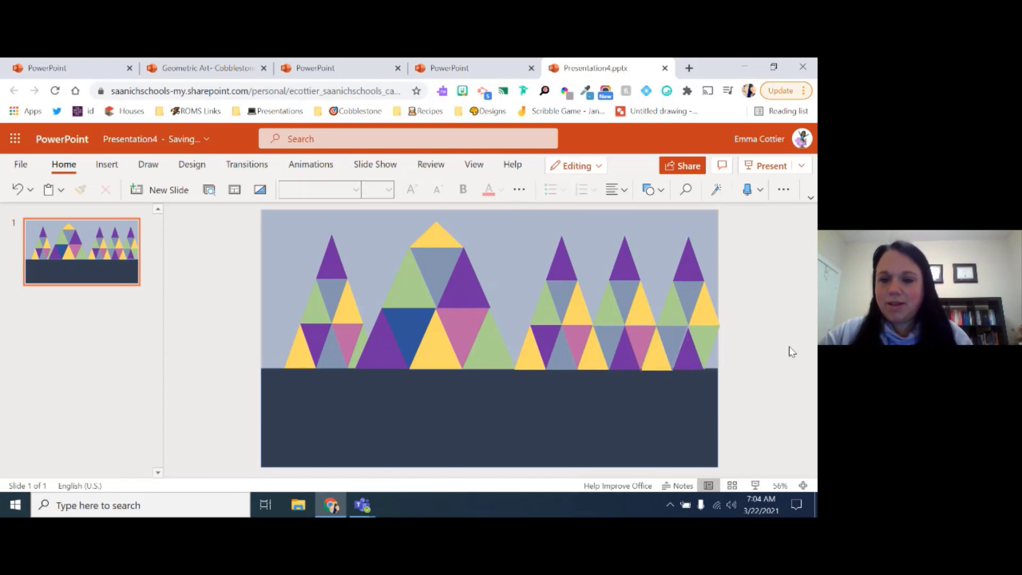
left_click(673, 331)
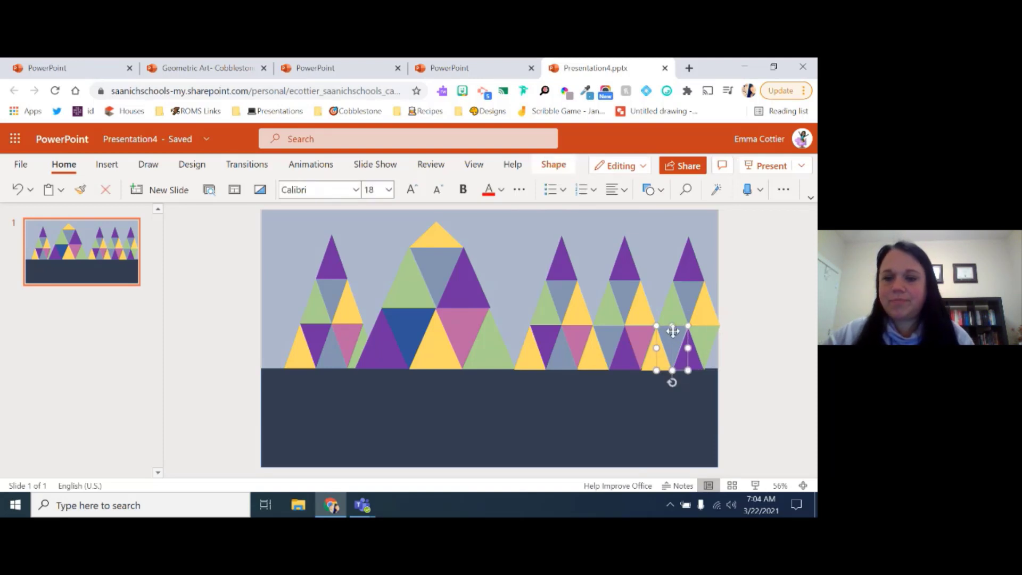
left_click_drag(672, 332, 673, 331)
left_click(762, 357)
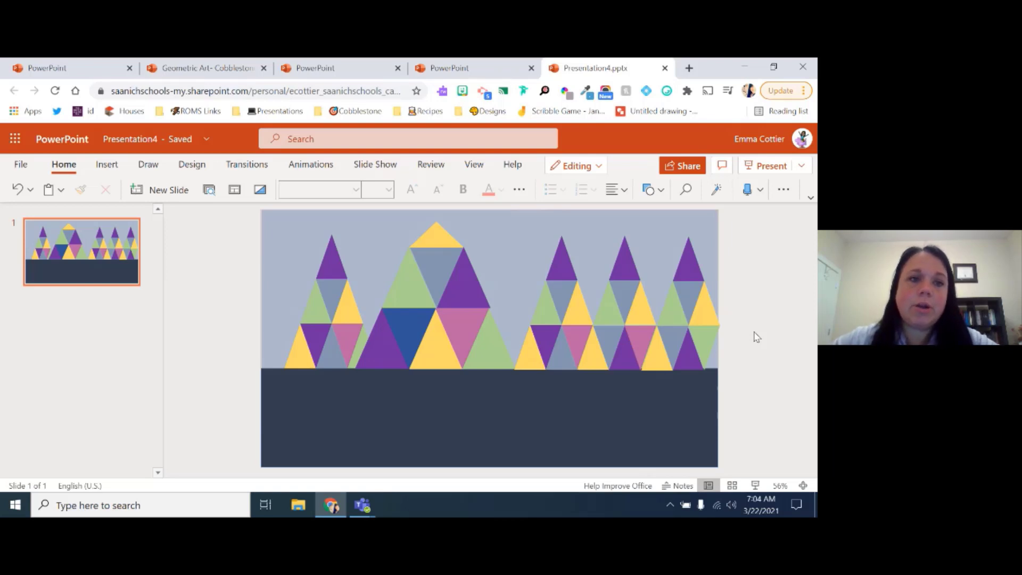
Step: Switch to the Geometric Art- Cobblestone deck and show slide 9, the artist's mountain painting
left_click(203, 72)
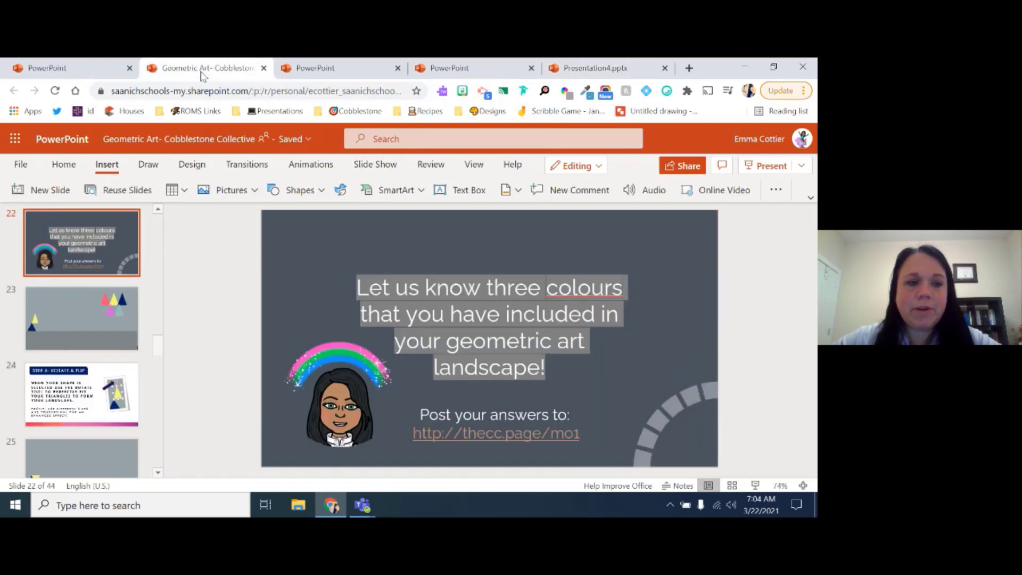
left_click_drag(158, 349, 159, 266)
left_click(107, 321)
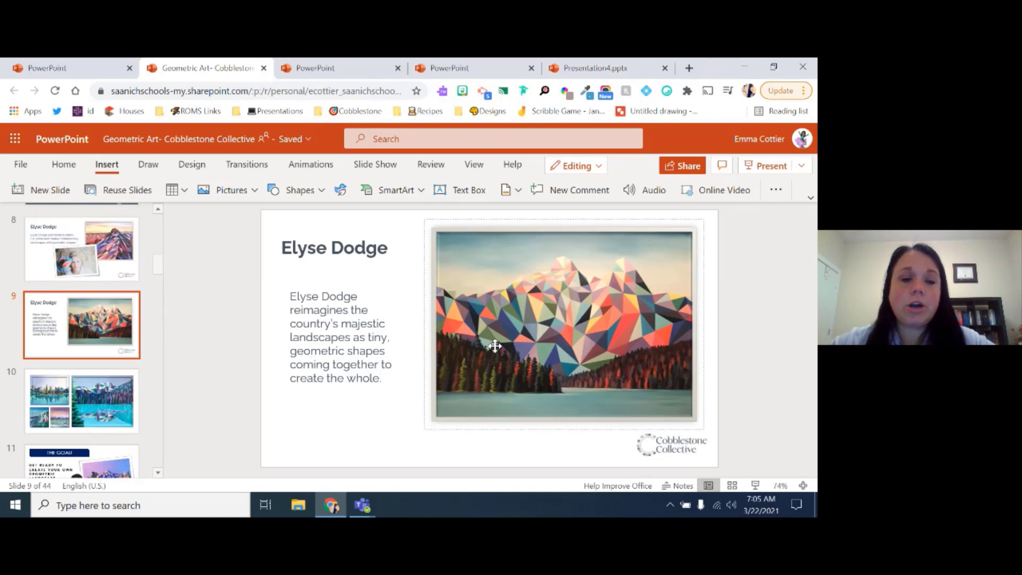
Step: Return to the Presentation4 deck with the triangle-mountain slide
left_click(595, 71)
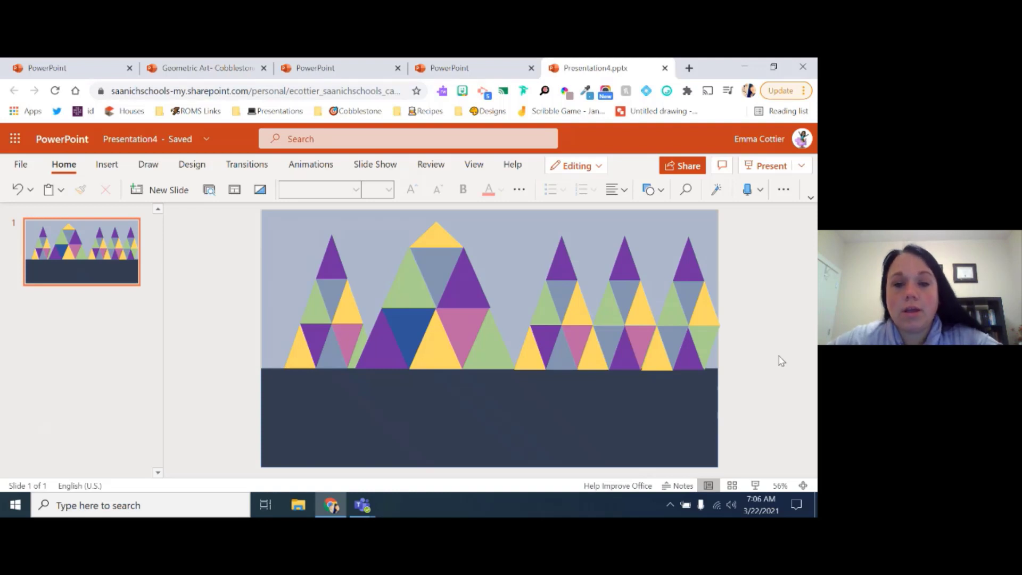
left_click(453, 254)
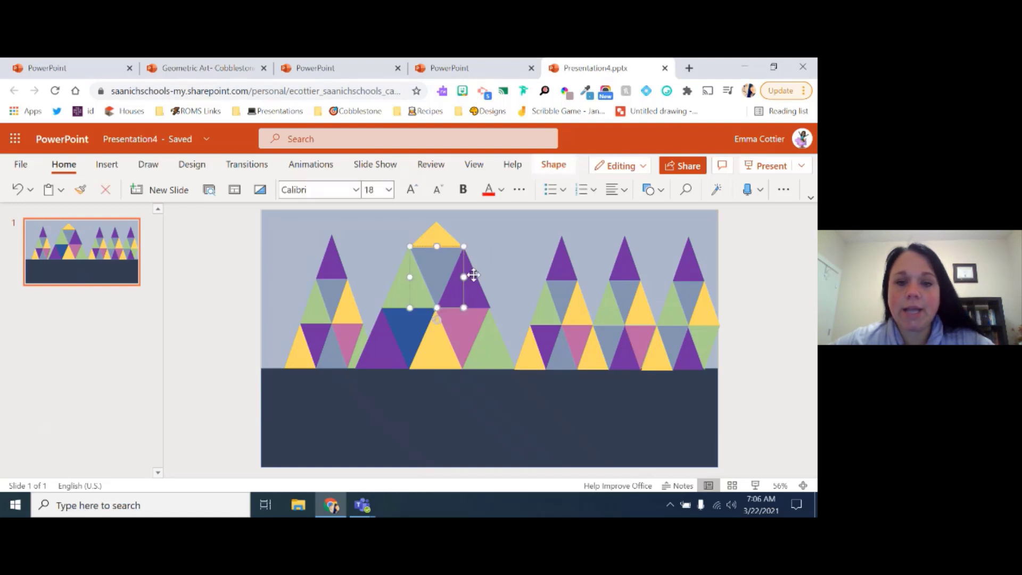
left_click(486, 302, "shift")
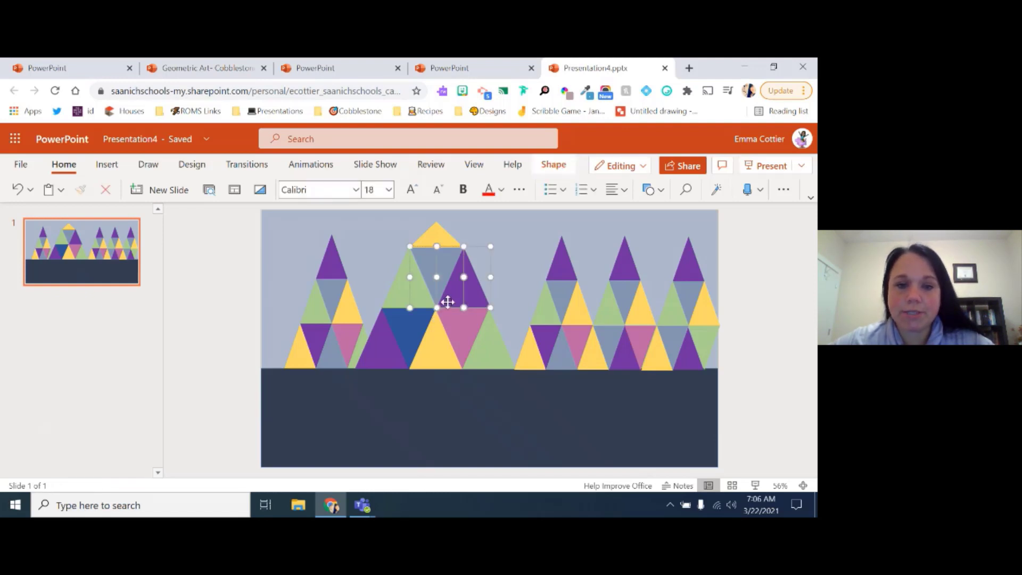
left_click(396, 300, "shift")
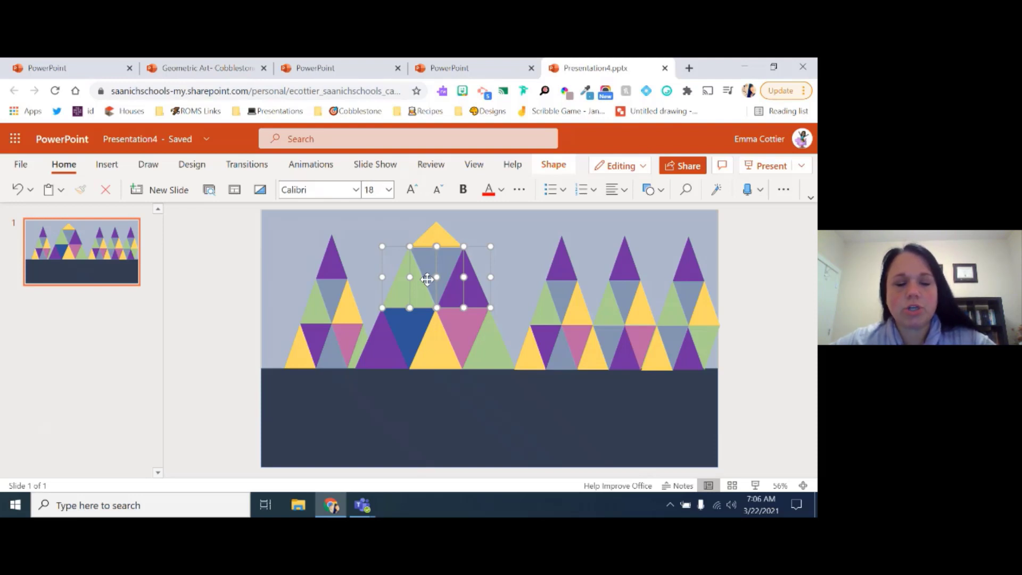
key("ctrl+c")
key("ctrl+v")
left_click_drag(468, 281, 523, 244)
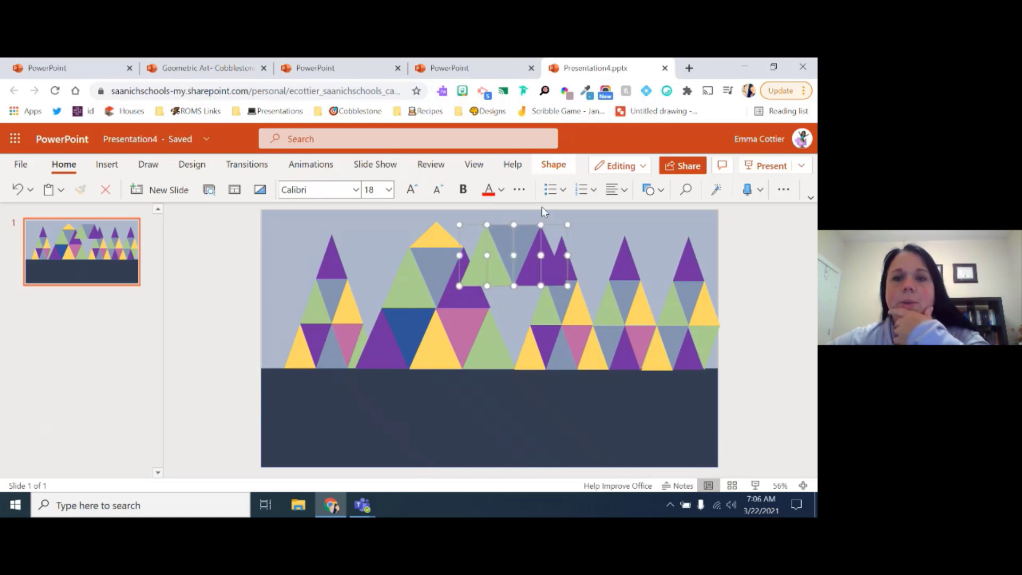
left_click(553, 164)
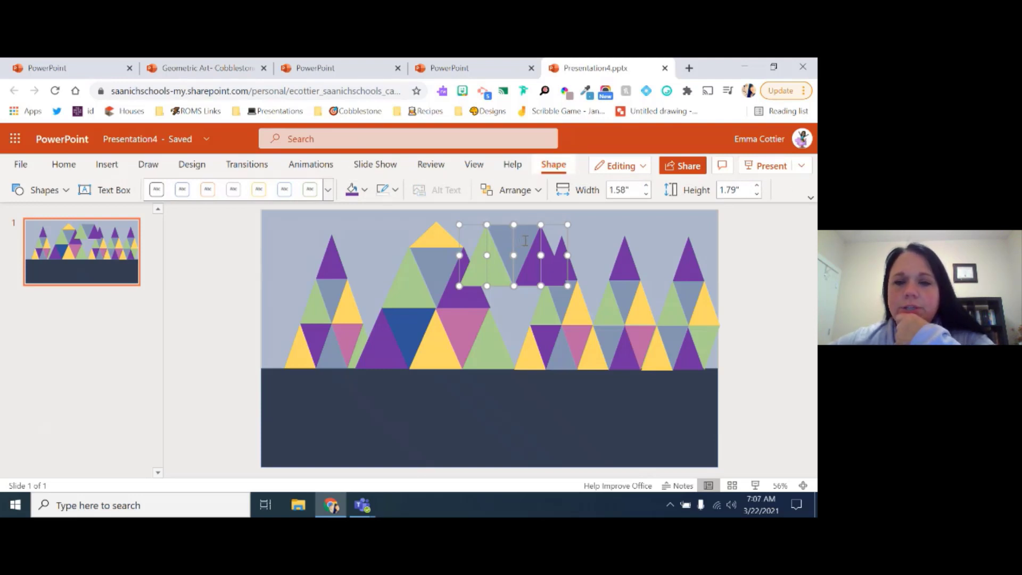
left_click(524, 241)
right_click(525, 241)
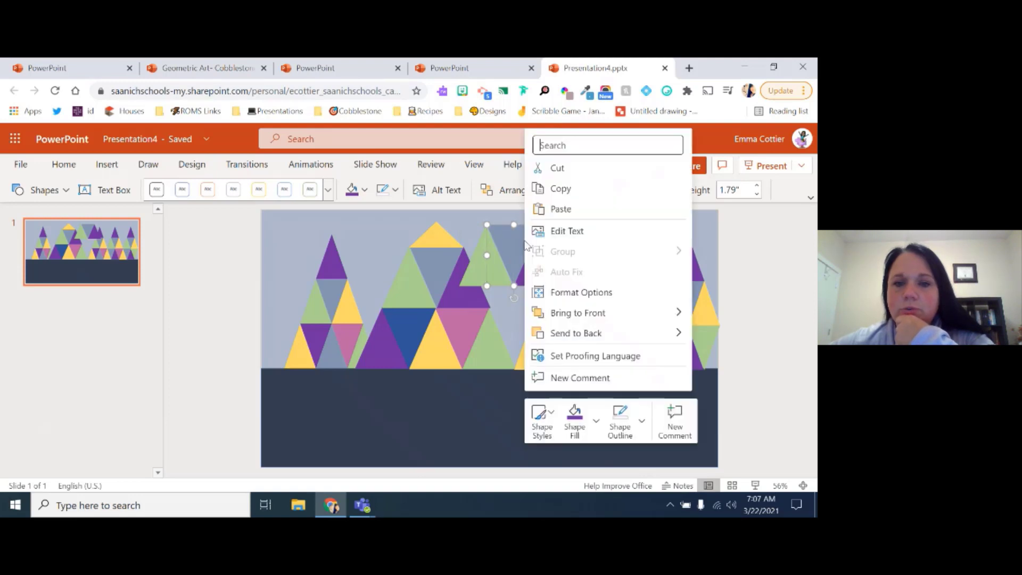
left_click(483, 253)
right_click(484, 254)
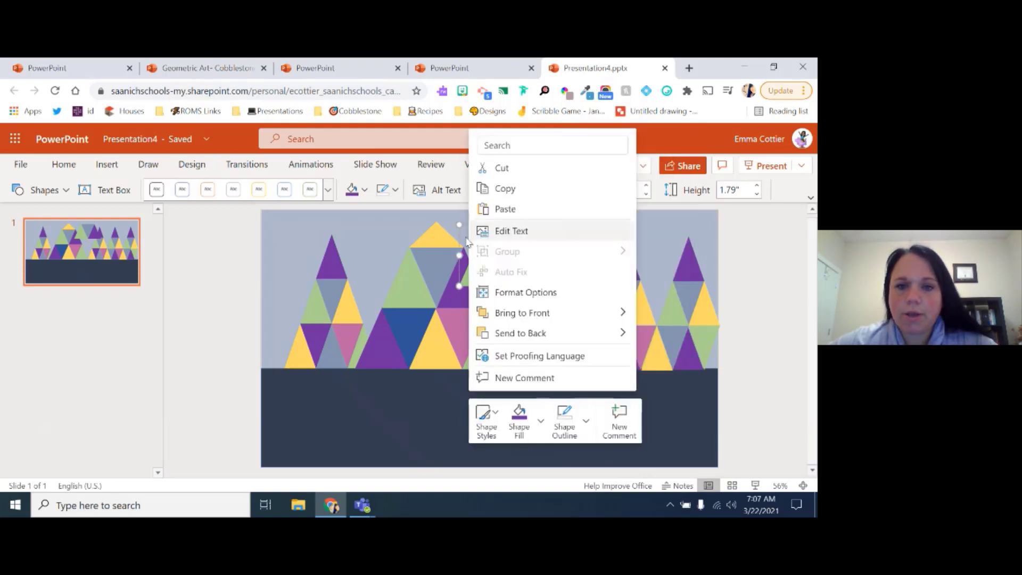
left_click(442, 210)
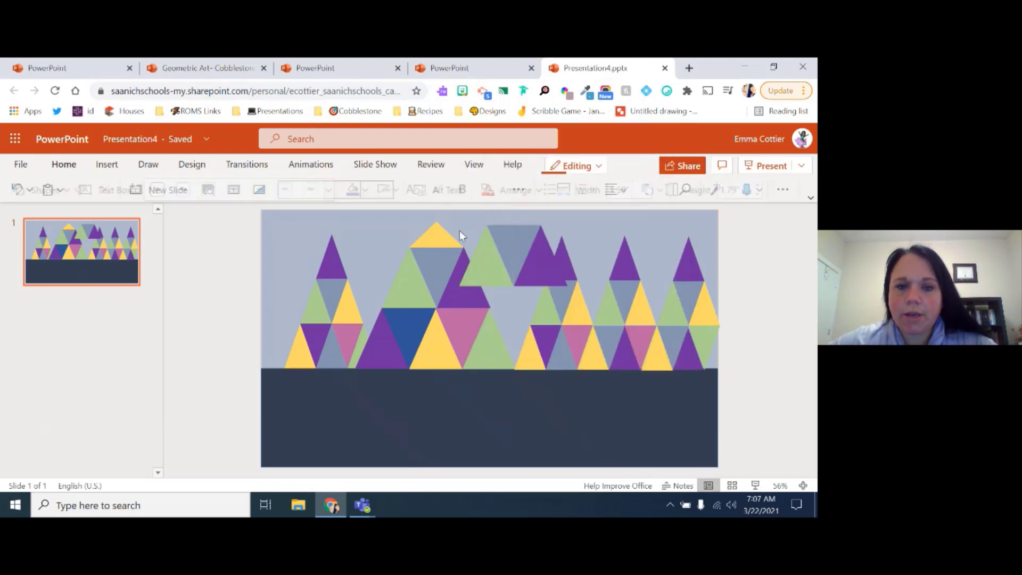
left_click(482, 255)
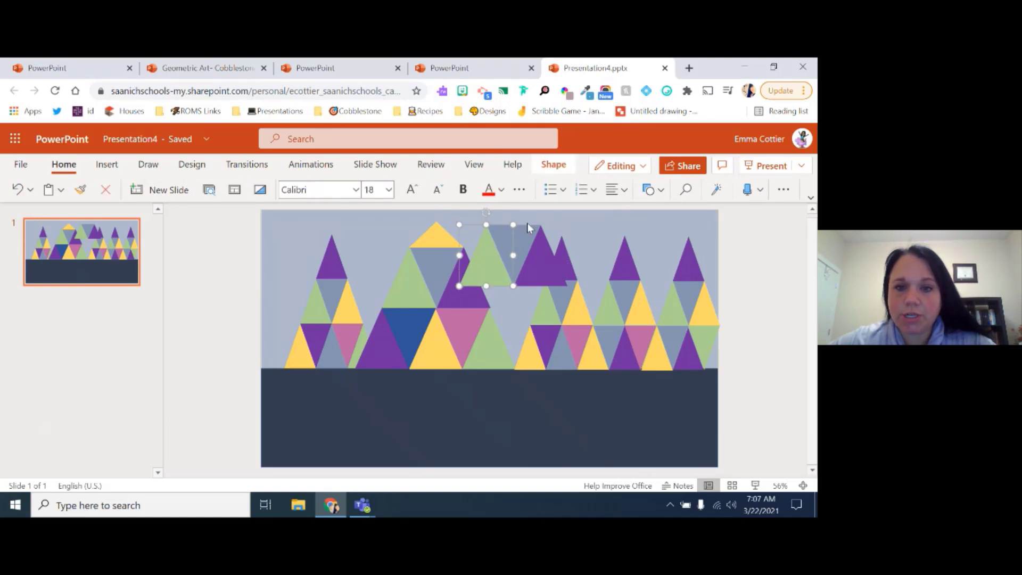
left_click(534, 246, "shift")
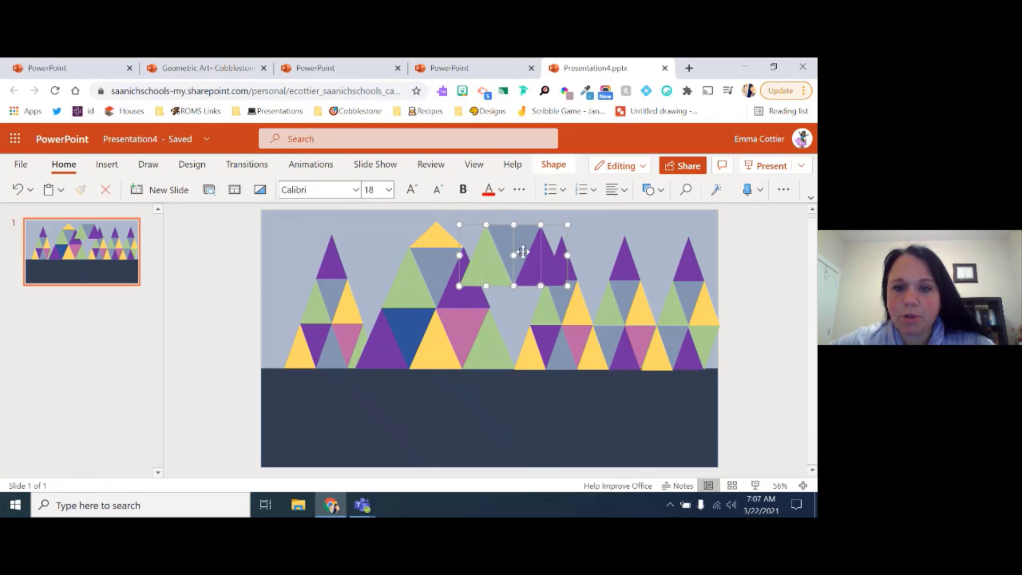
right_click(523, 253)
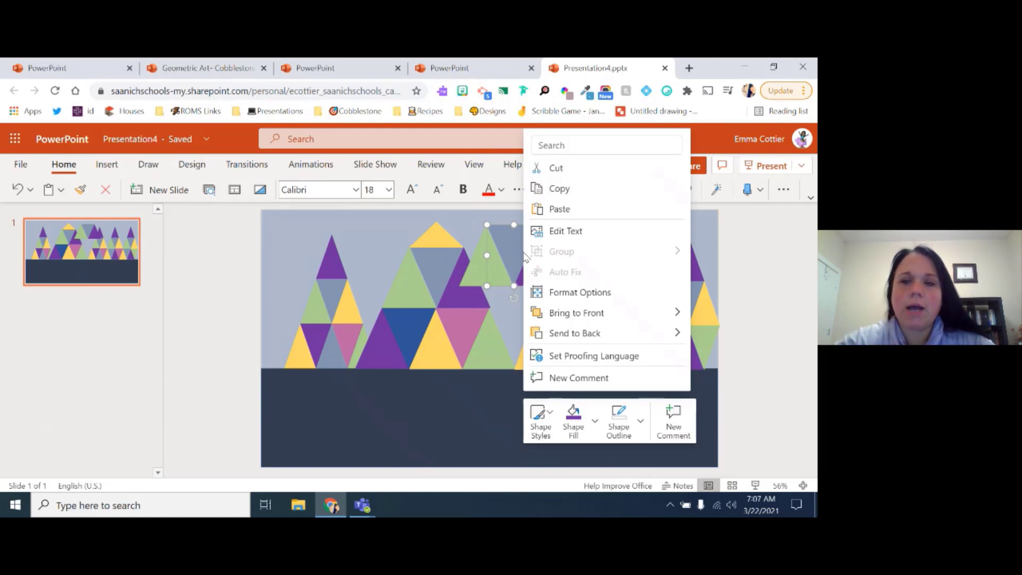
left_click(766, 302)
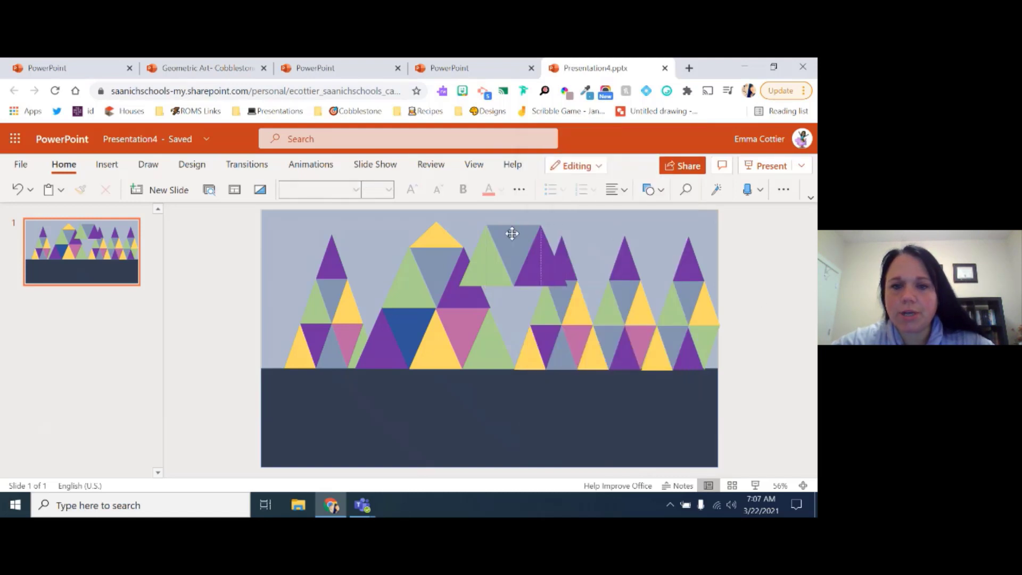
key("Delete")
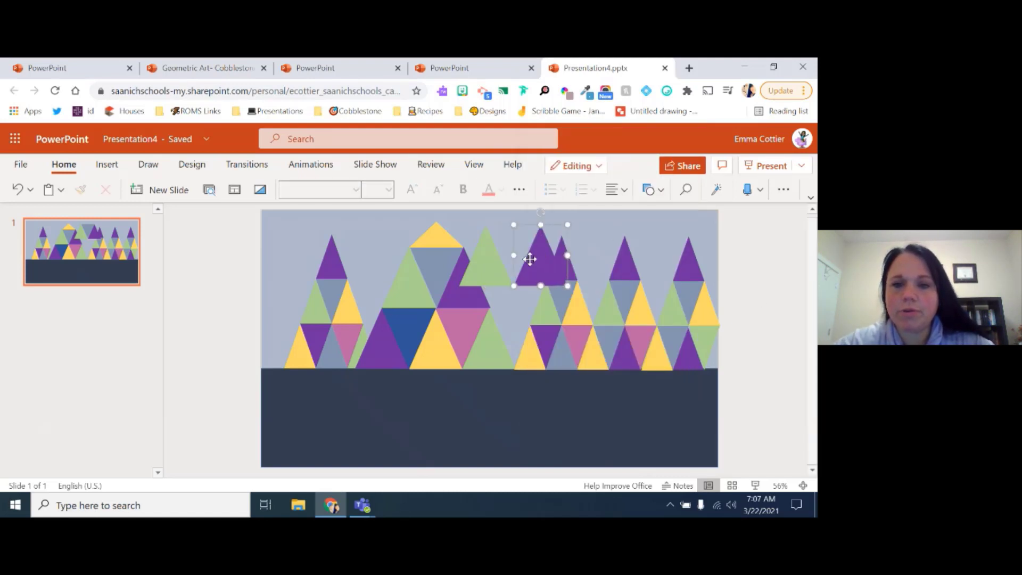
left_click(529, 259)
key("Delete")
right_click(494, 262)
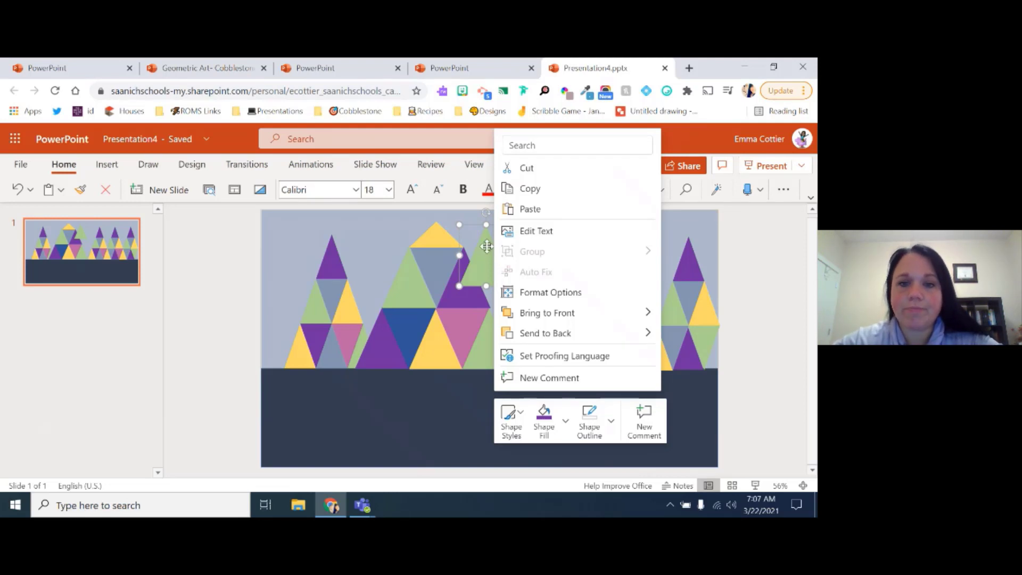
key("Escape")
key("Delete")
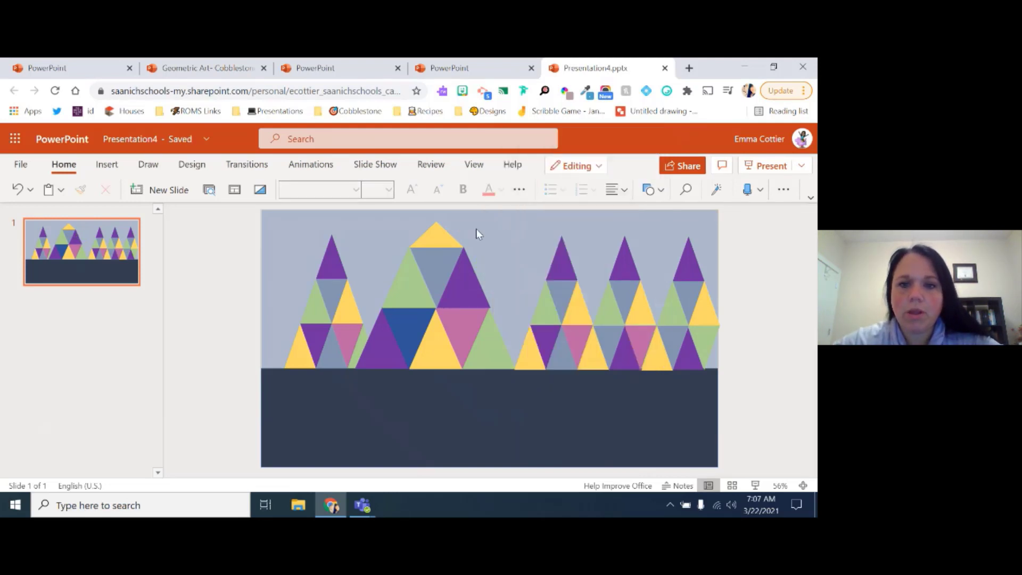
left_click(434, 229)
left_click(554, 165)
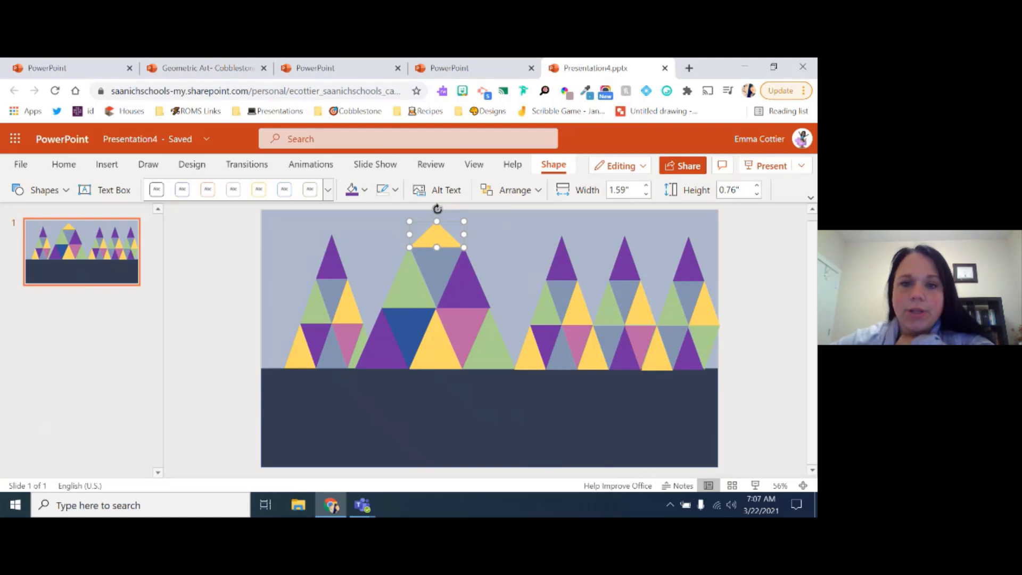
left_click(538, 191)
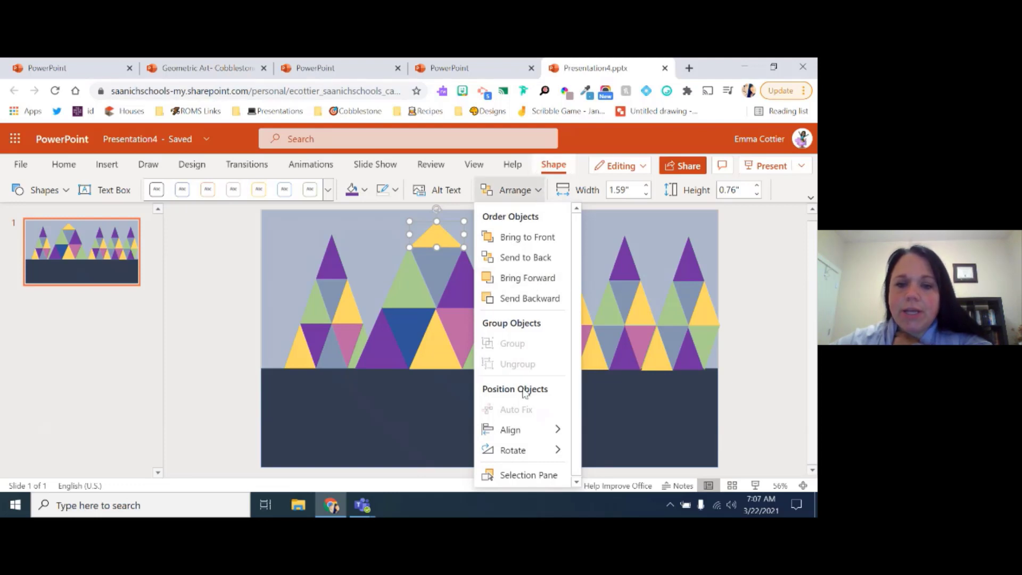
mouse_move(521, 456)
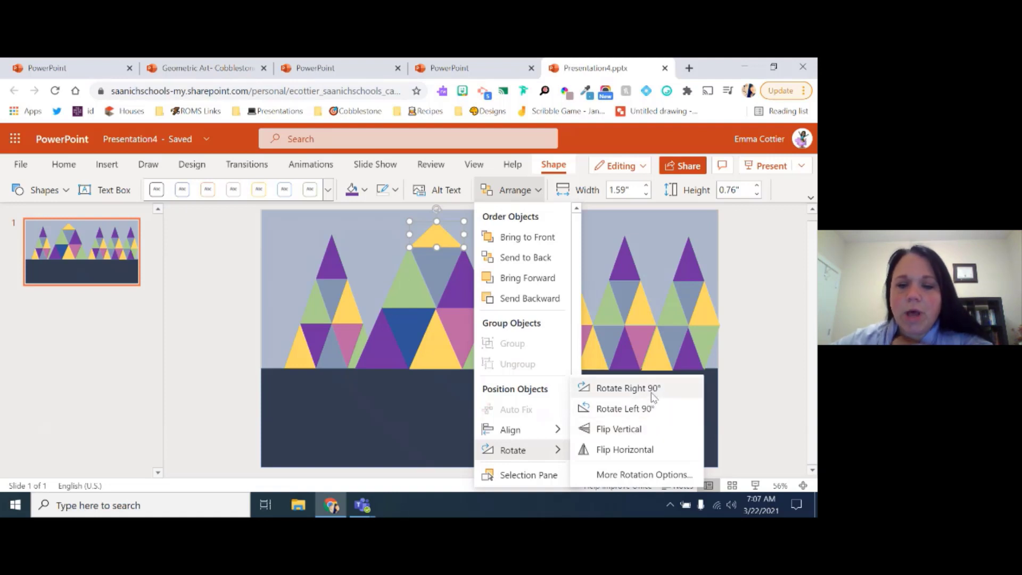
left_click(332, 260)
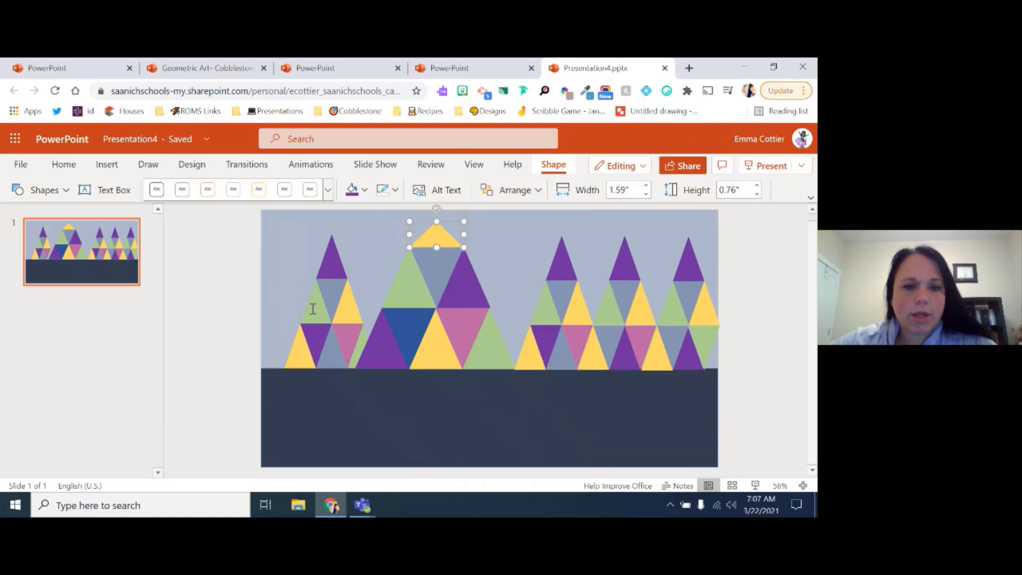
left_click(404, 285, "shift")
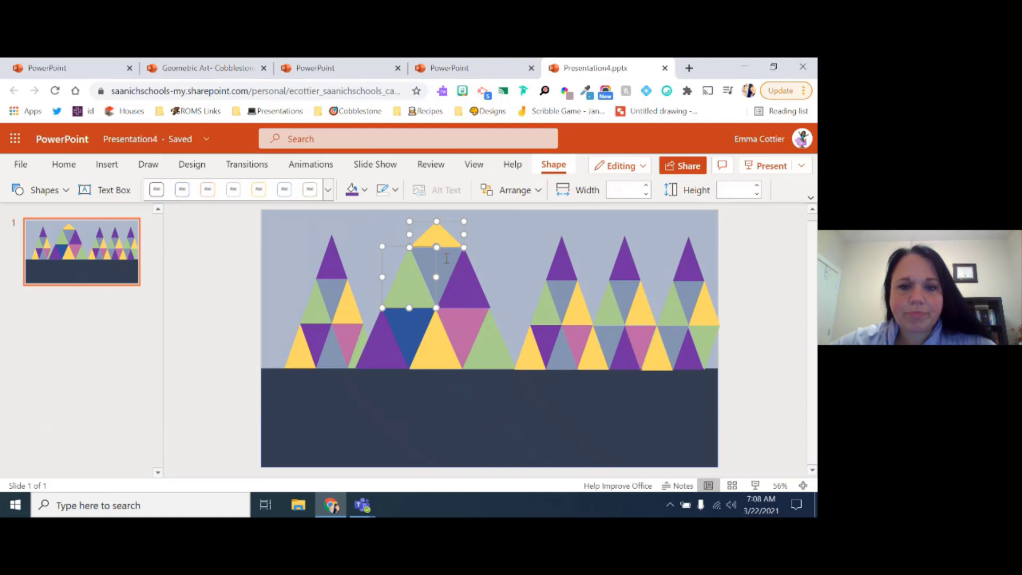
left_click(463, 278, "shift")
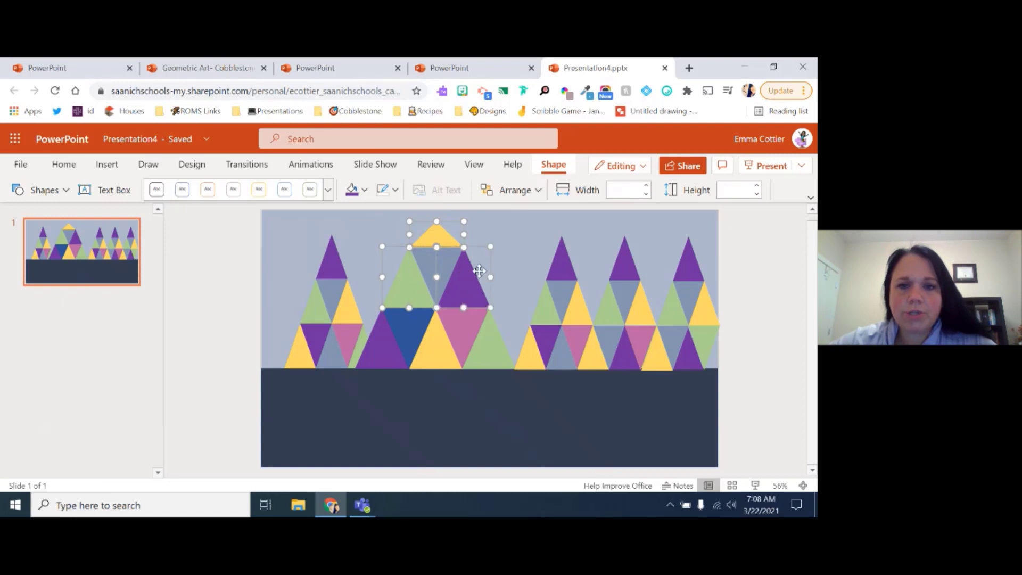
left_click(536, 193)
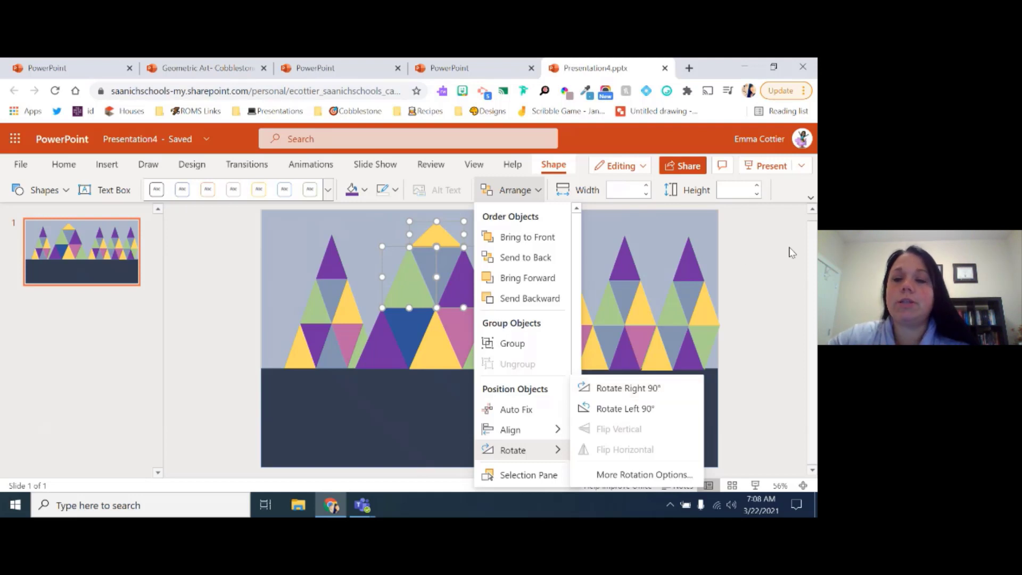
left_click(774, 264)
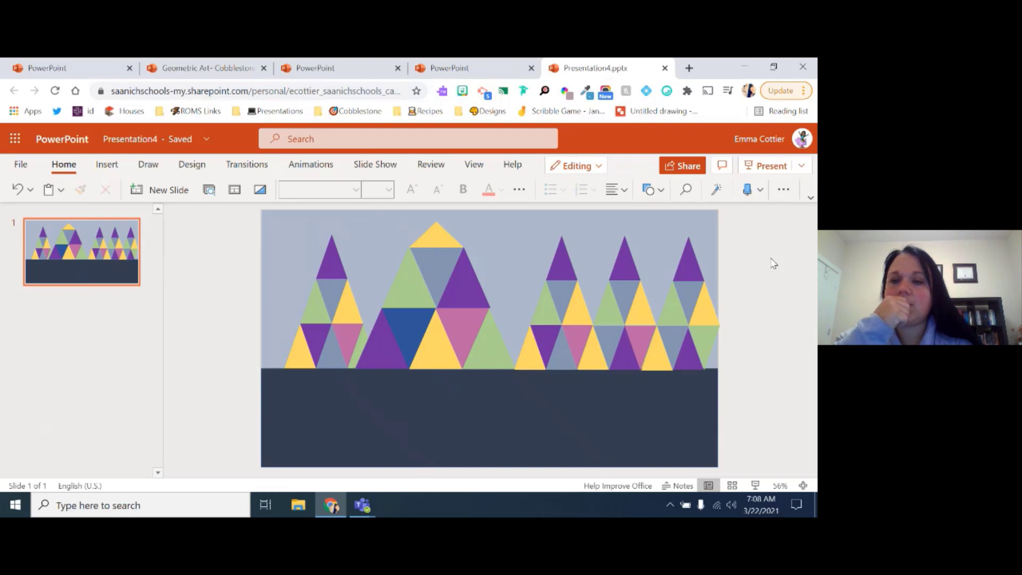
Step: Nudge the small right-hand triangle slightly up and a little left
right_click(657, 365)
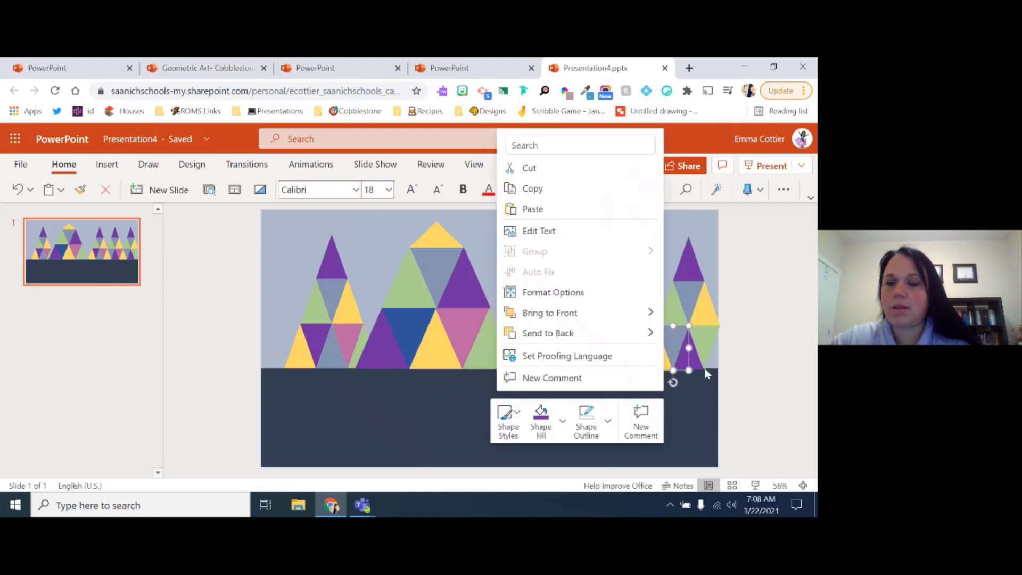
right_click(723, 367)
right_click(660, 365)
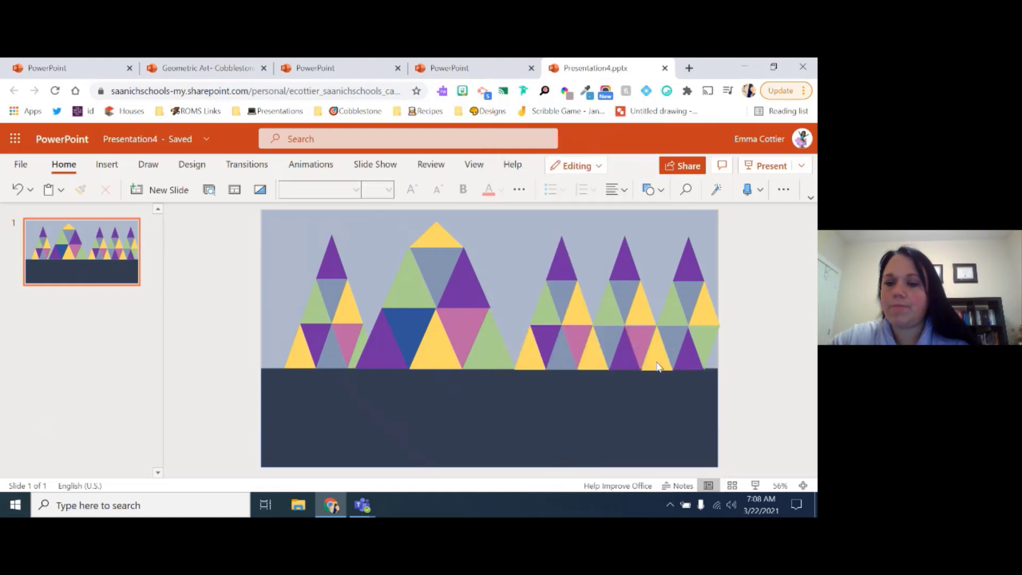
left_click(738, 382)
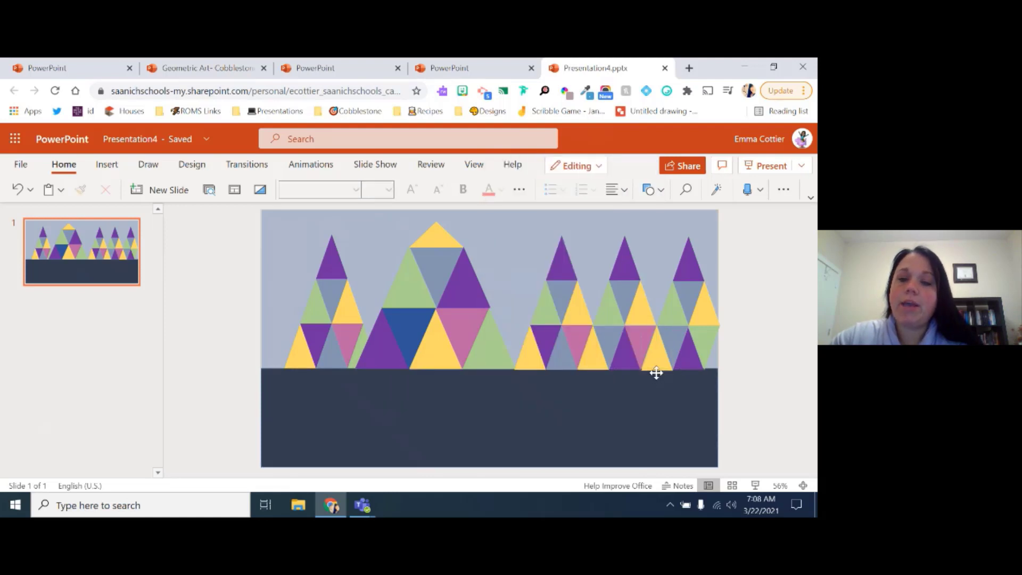
left_click(656, 363)
key("Up")
key("Up")
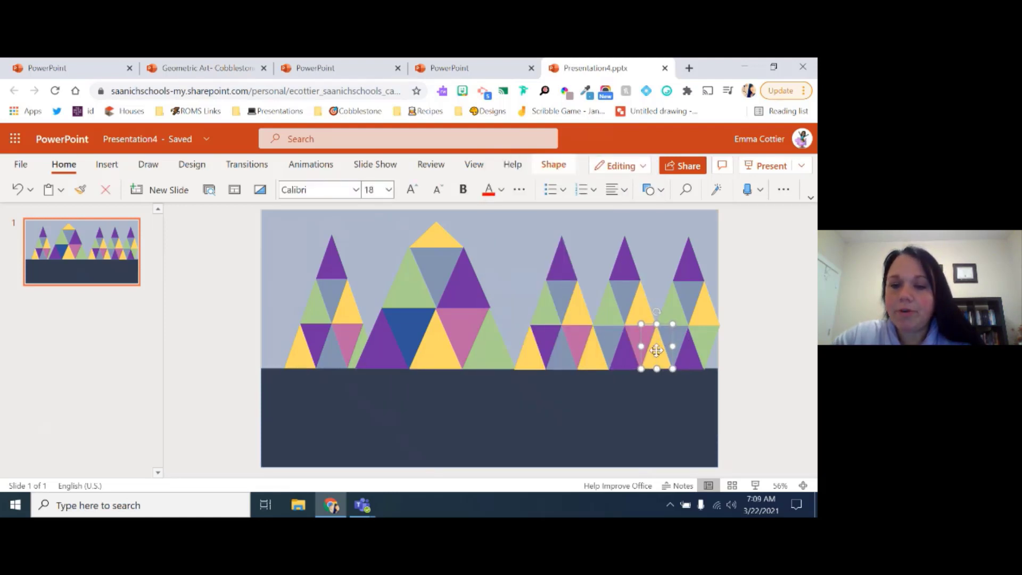
left_click_drag(655, 347, 653, 352)
Step: Open and dismiss the moved triangle's context menu, leaving it deselected
right_click(679, 319)
right_click(690, 291)
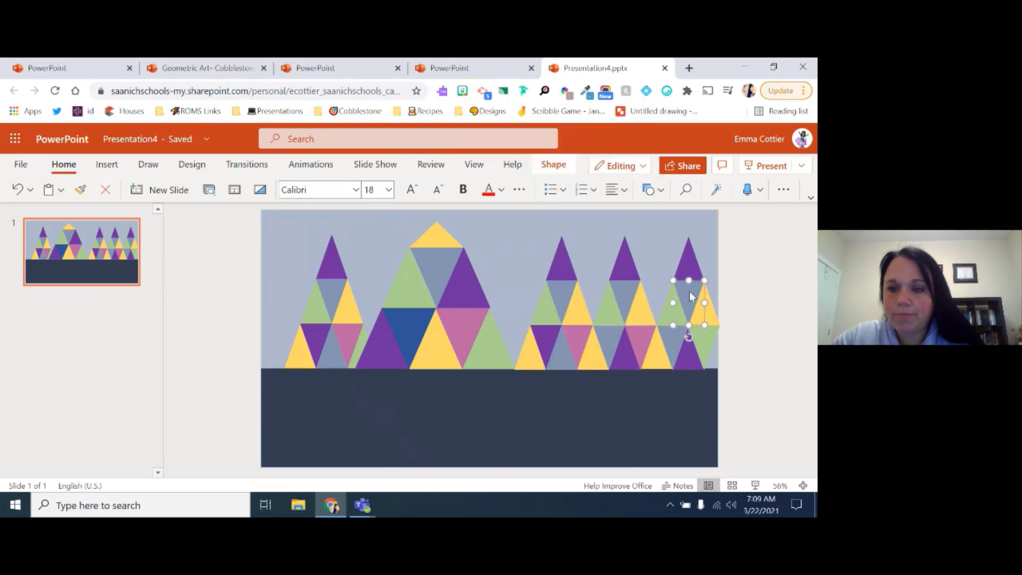
right_click(691, 291)
right_click(690, 292)
right_click(691, 297)
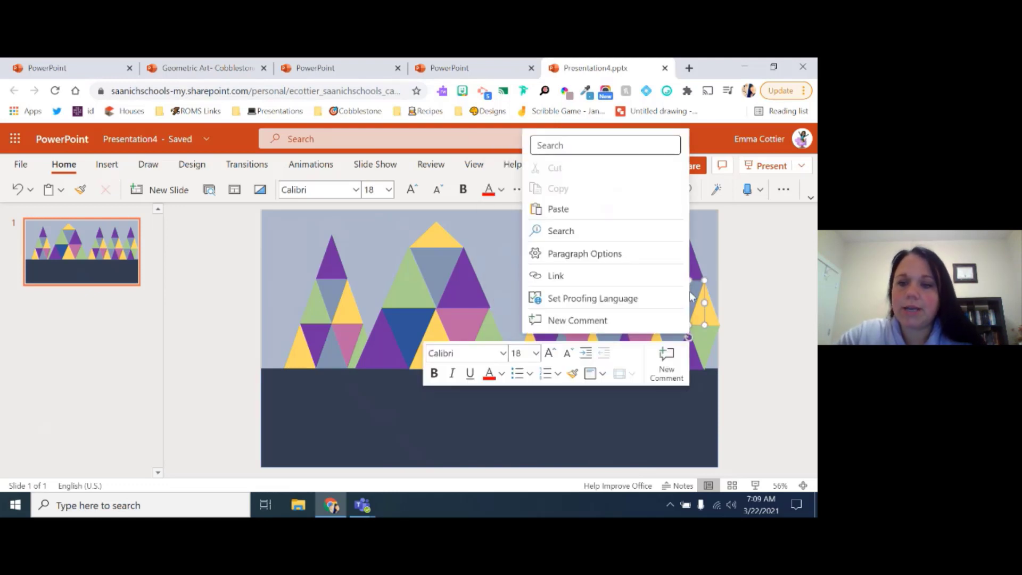
left_click(690, 293)
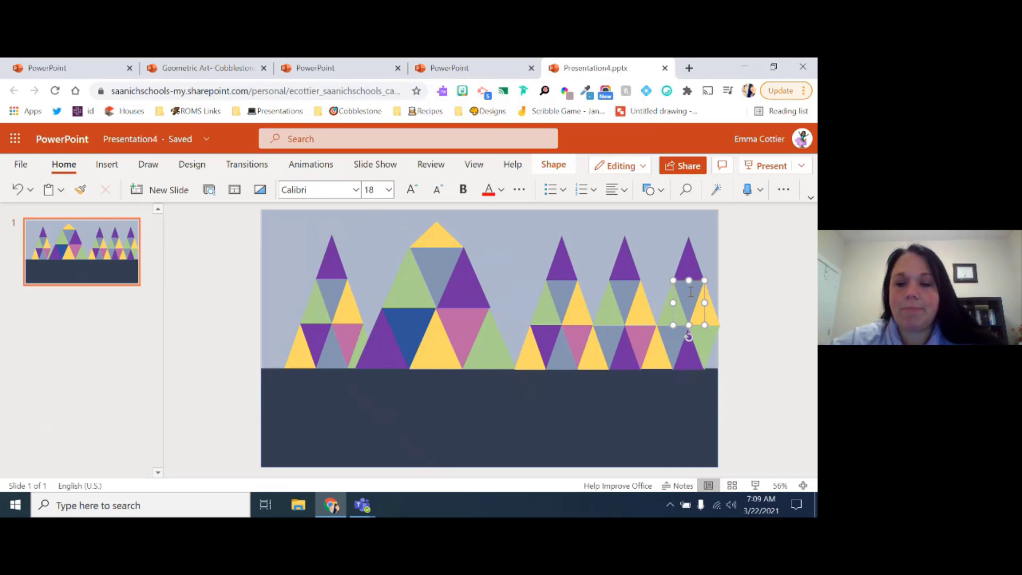
left_click(772, 280)
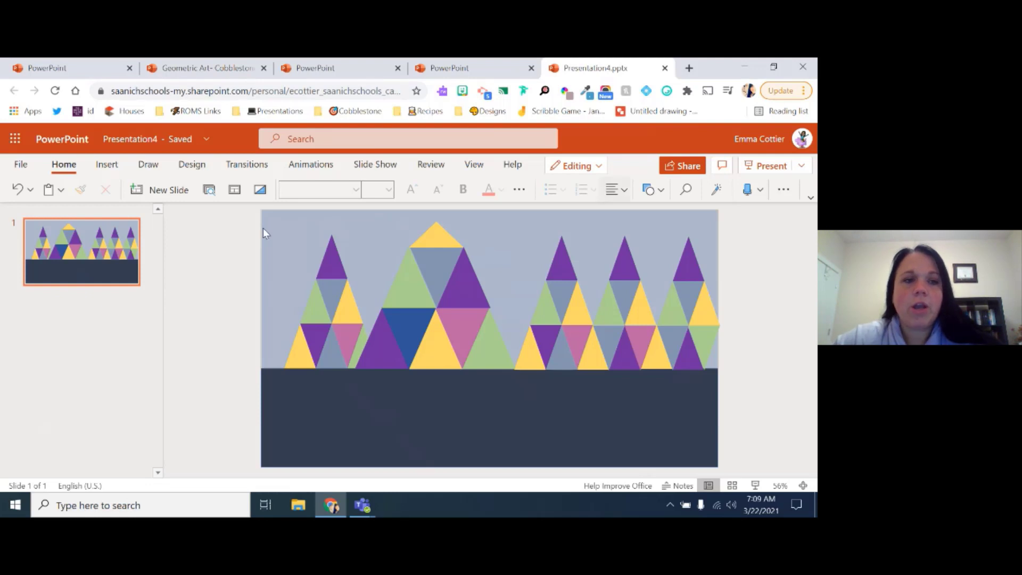
Step: Show the Insert tab's Pictures sources: This Device, OneDrive, Stock Images and Bing
left_click(109, 166)
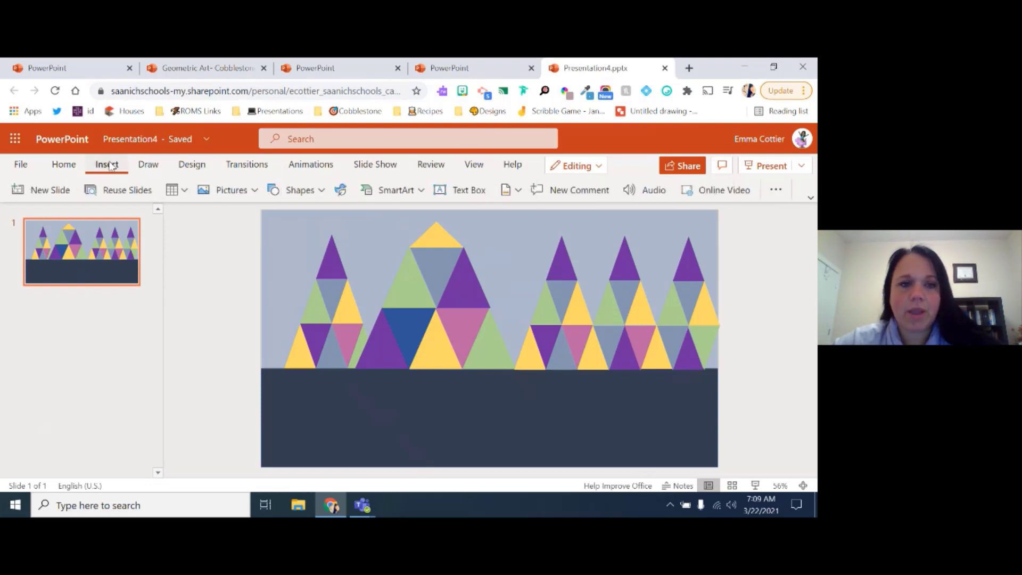
left_click(257, 201)
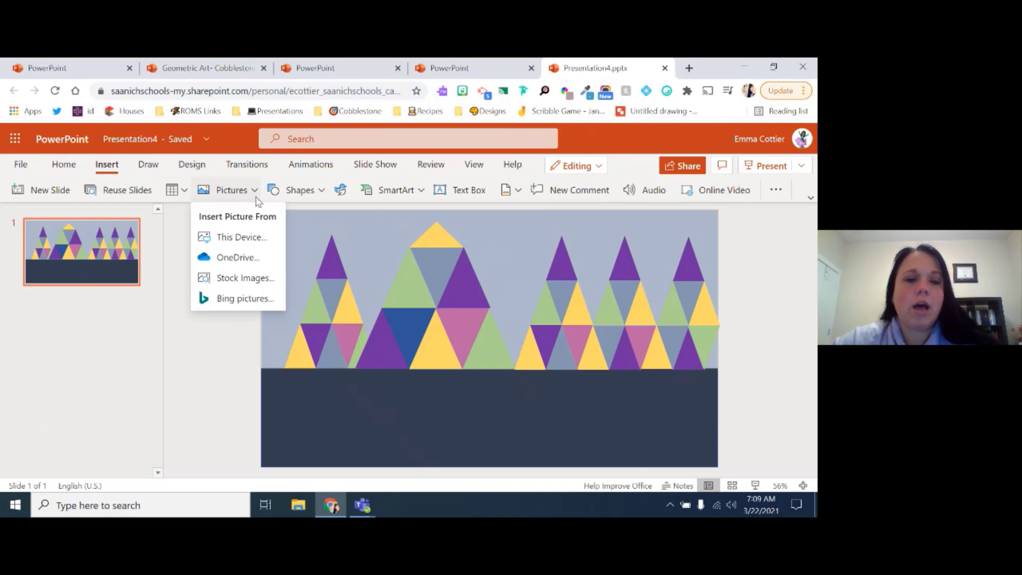
Step: Open the Stock Images library on its Illustrations collection
left_click(268, 283)
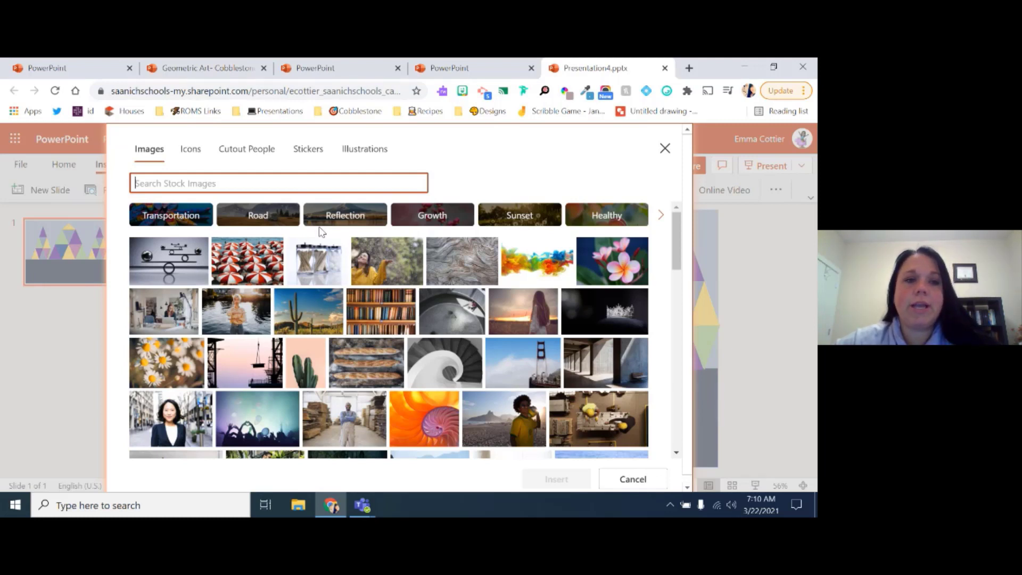
left_click(191, 153)
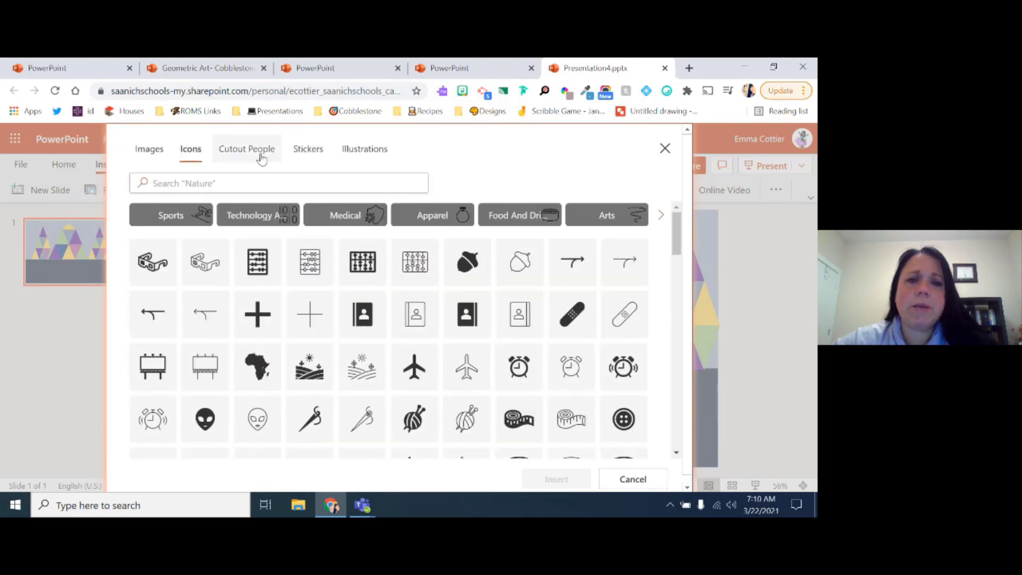
left_click(364, 151)
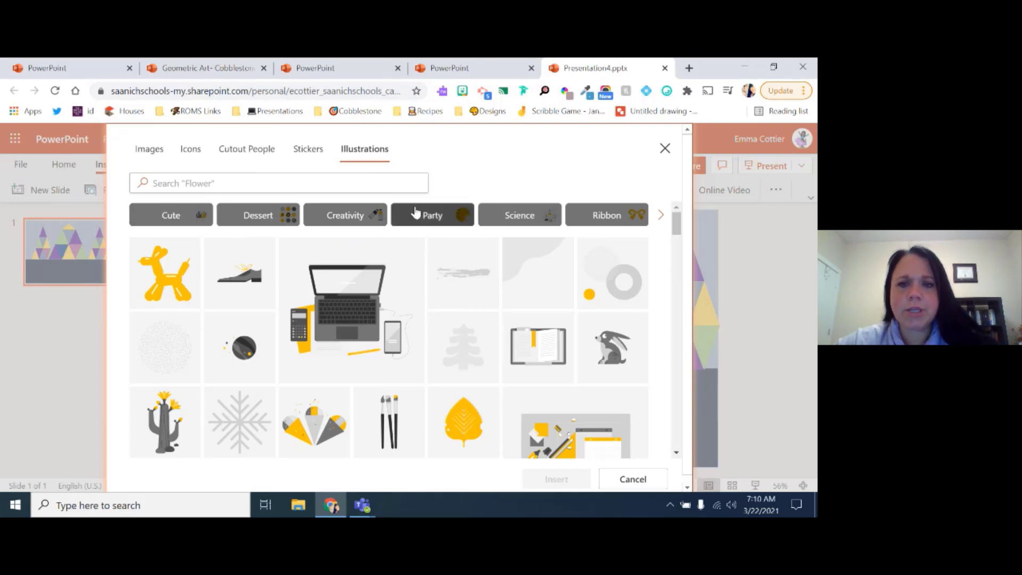
left_click(663, 217)
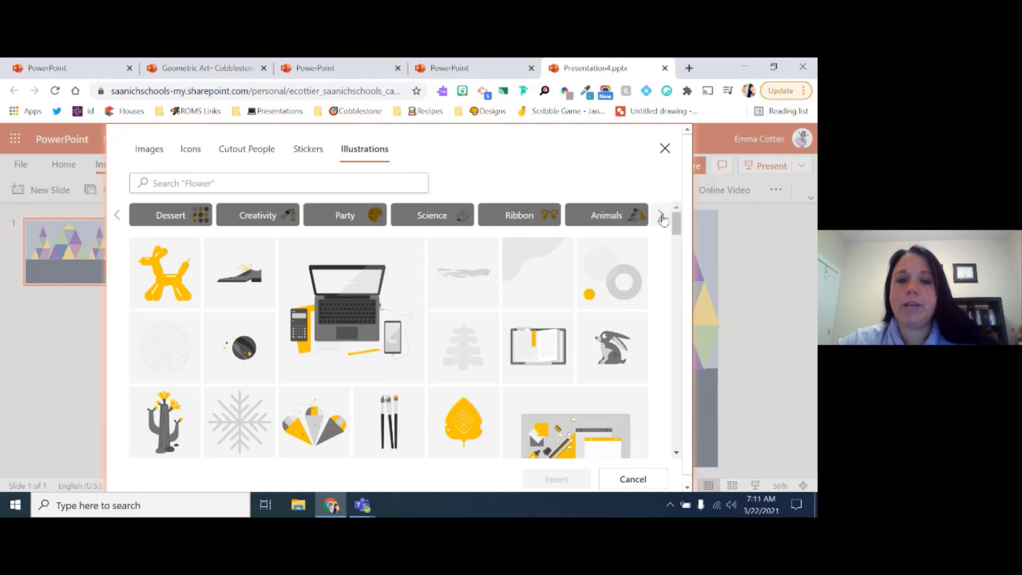
Step: Search illustrations for 'tree' and tick the small pale pine illustration
left_click(254, 185)
type("tree")
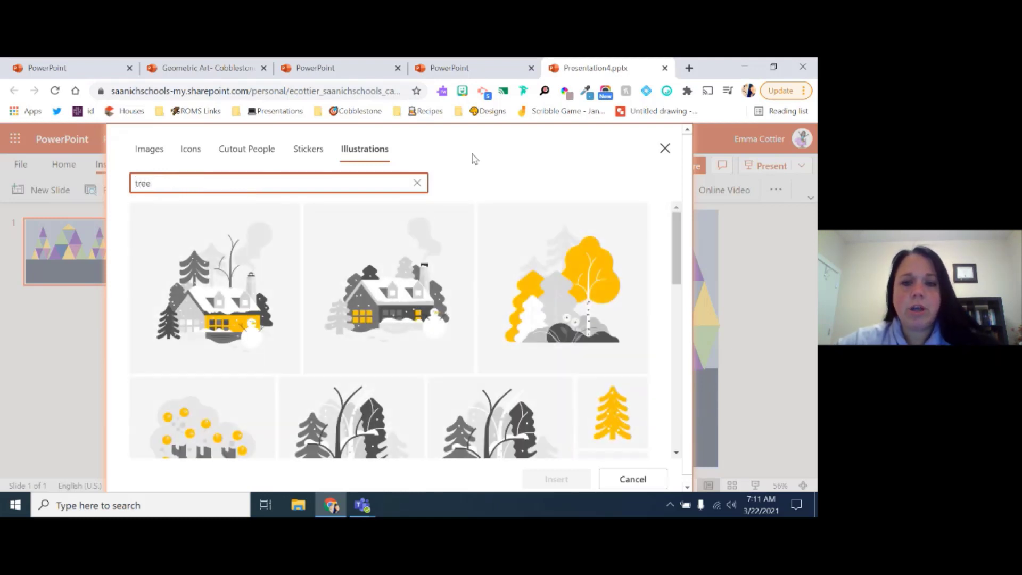
mouse_move(676, 248)
left_mouse_down()
mouse_move(682, 424)
mouse_move(673, 263)
left_mouse_up()
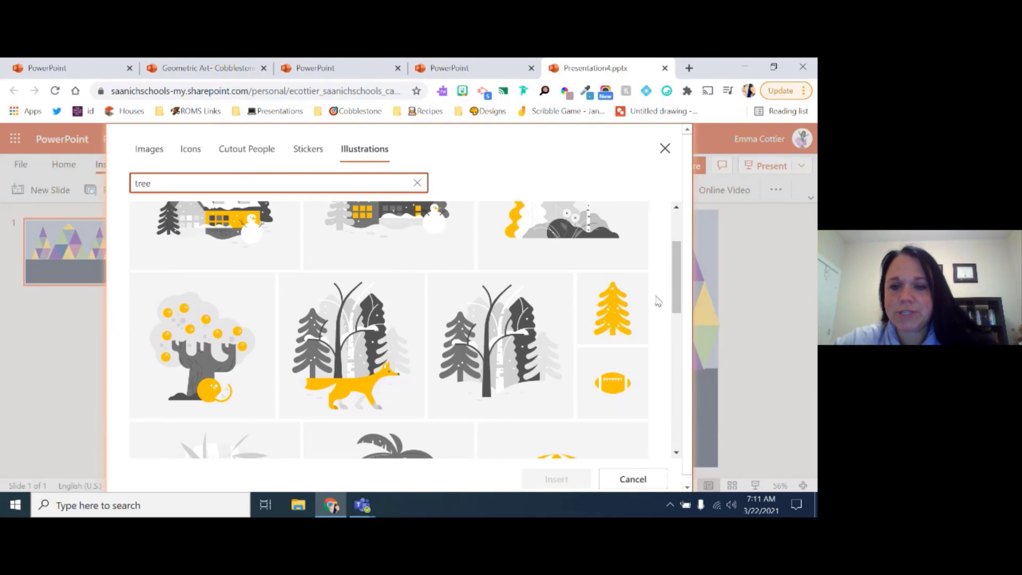
left_click_drag(680, 290, 679, 421)
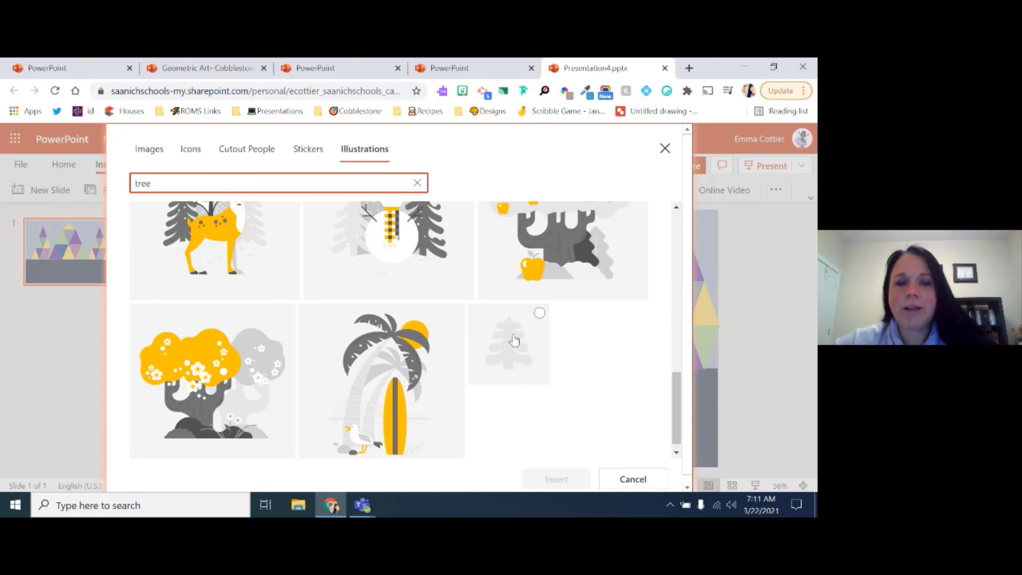
left_click(530, 358)
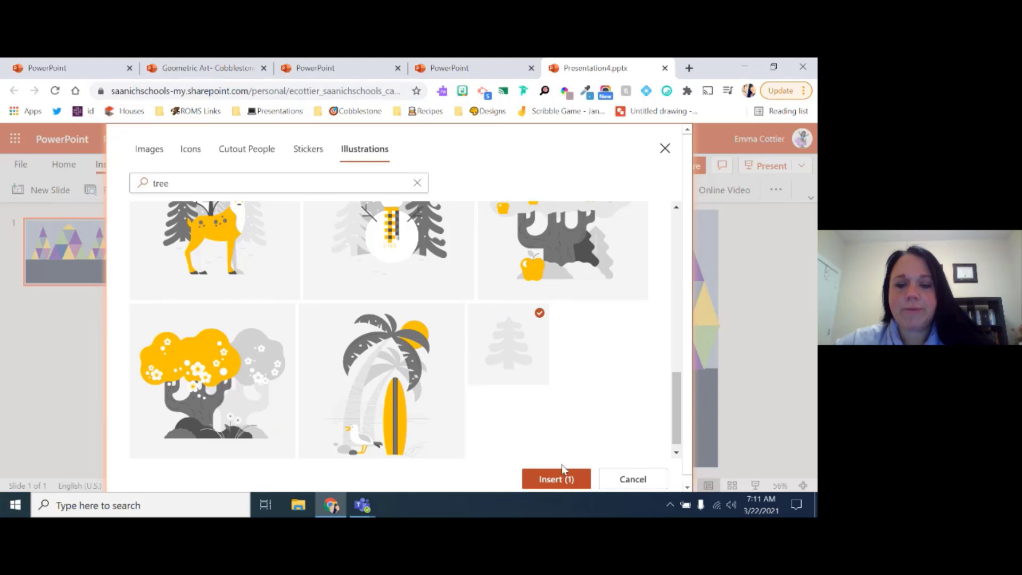
Step: Insert the pale pine illustration, shrink it to 1.84" and stand it at the ground's left edge
left_click(556, 479)
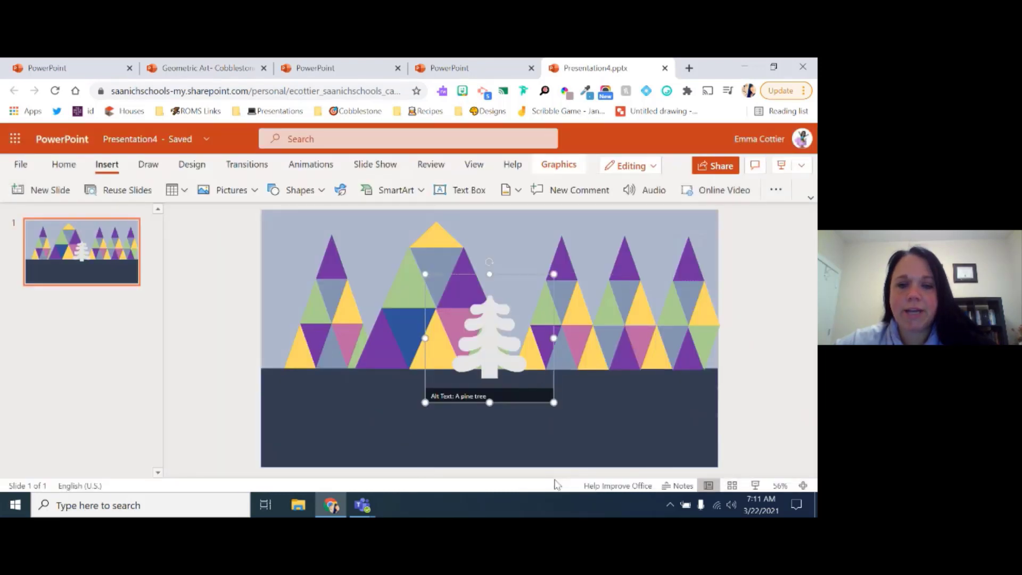
right_click(611, 429)
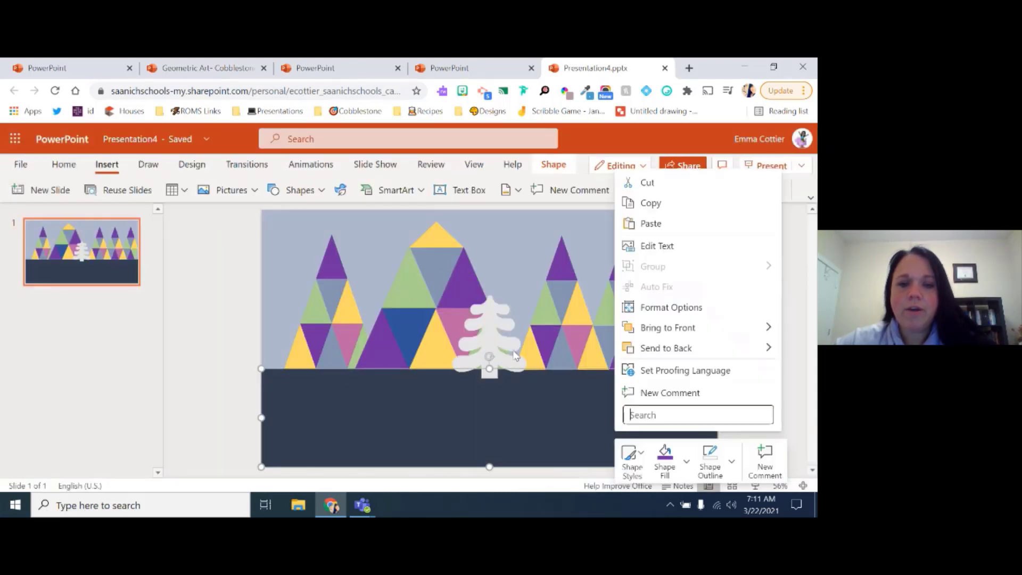
key("Escape")
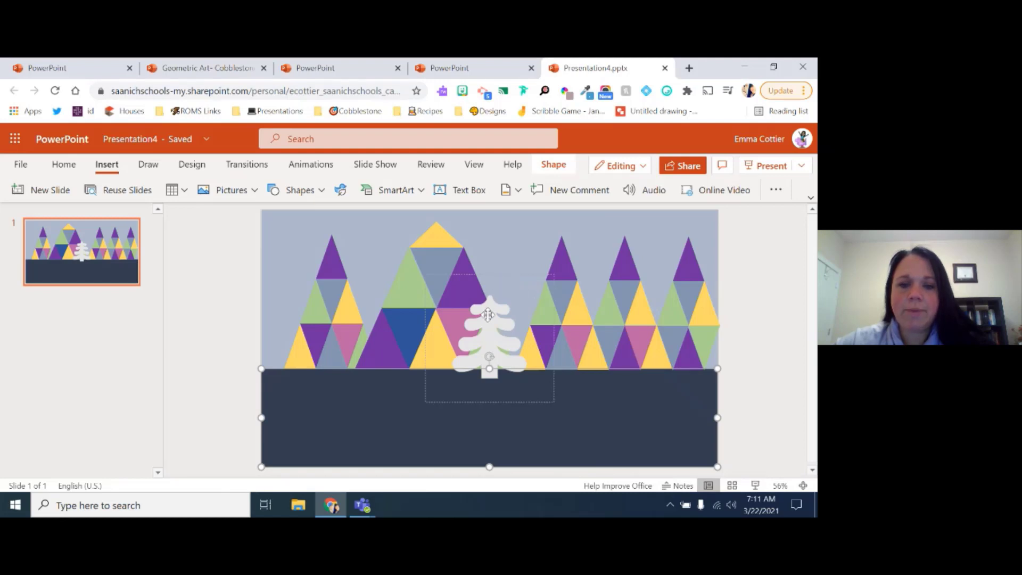
left_click_drag(482, 324, 361, 382)
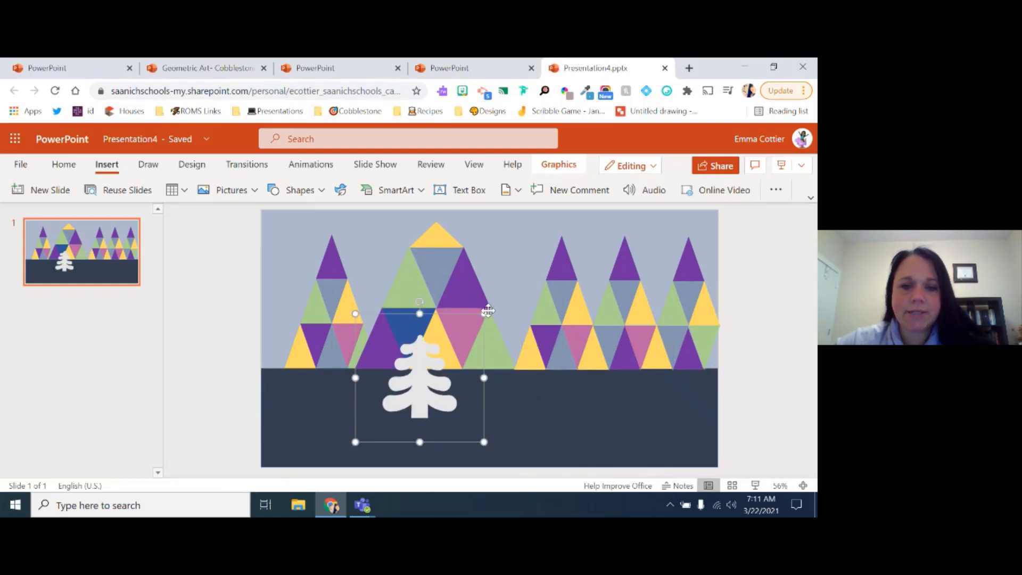
left_click_drag(486, 314, 256, 357)
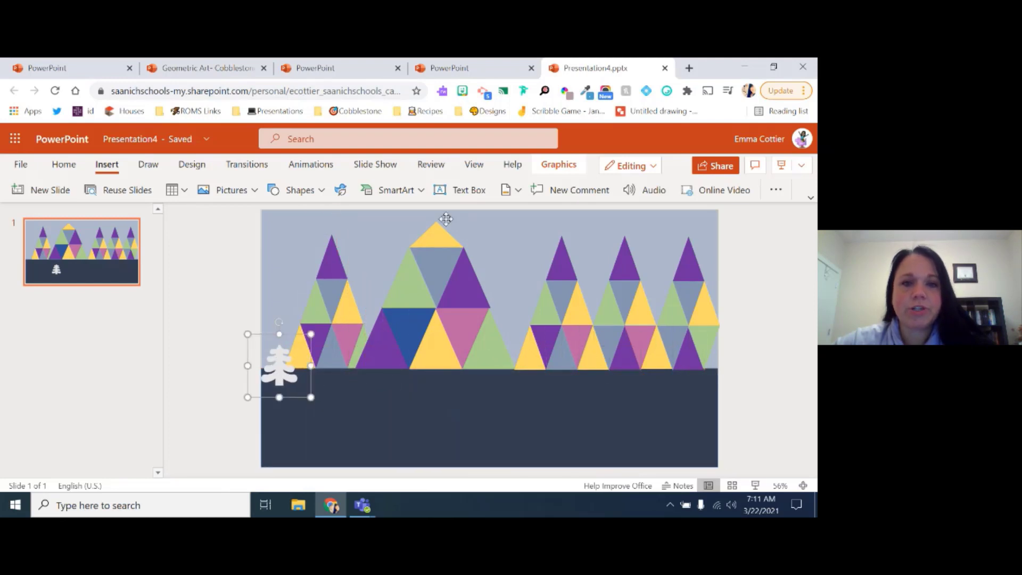
left_click(557, 165)
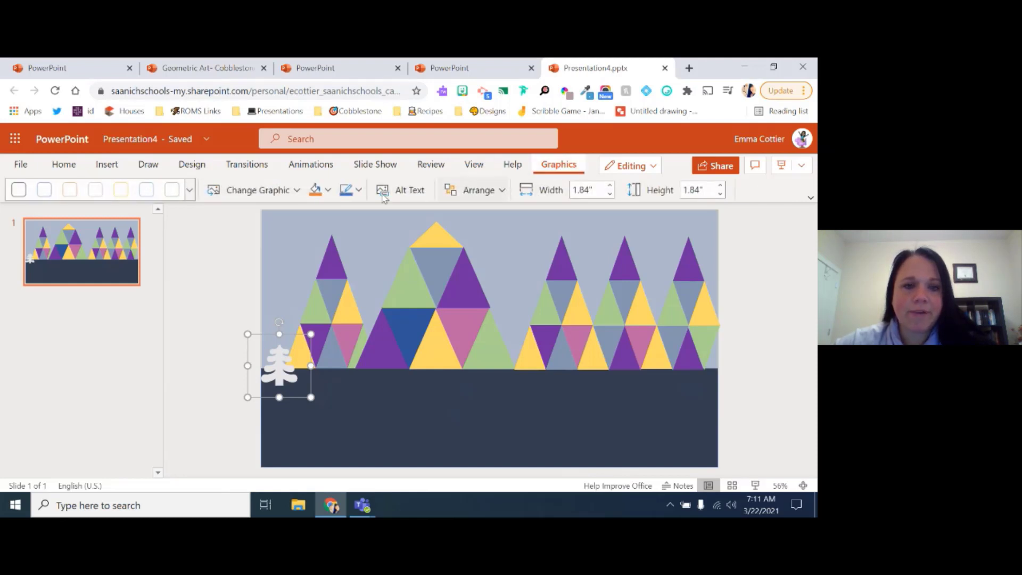
Step: Fill the pine tree light grey, enlarge it to about 2.3" and nudge it into place
left_click(328, 195)
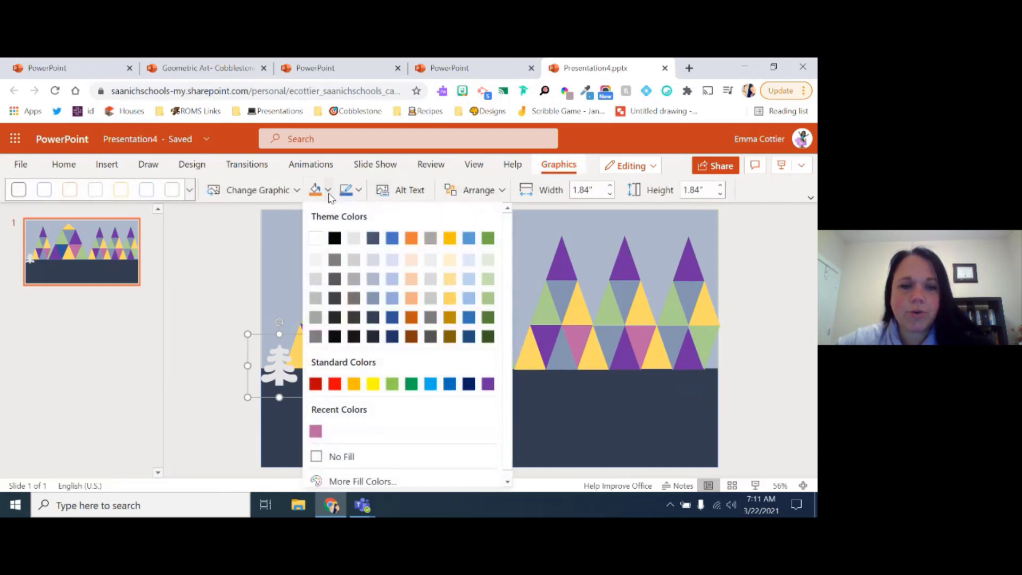
left_click(354, 259)
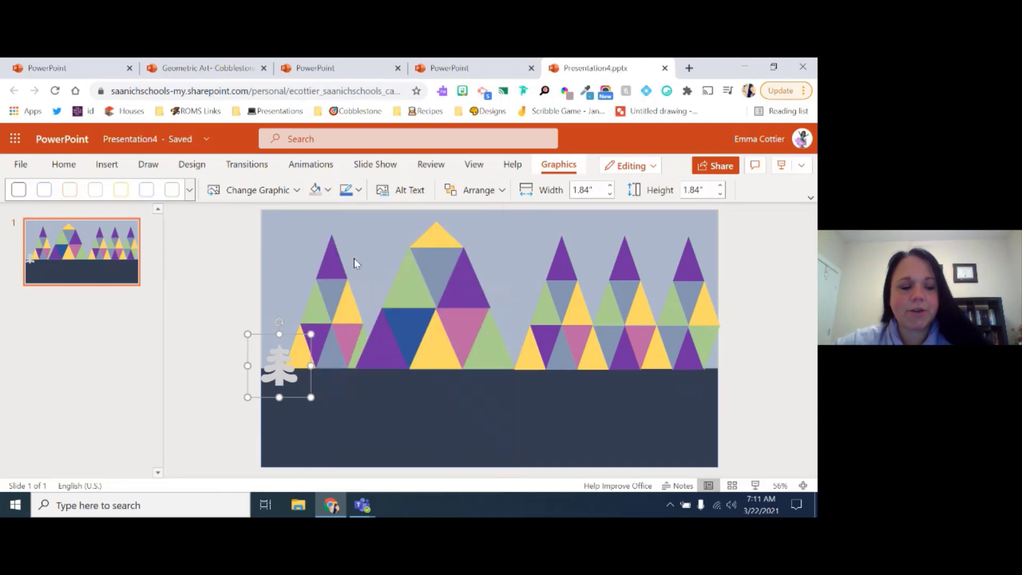
key("Right")
key("Down")
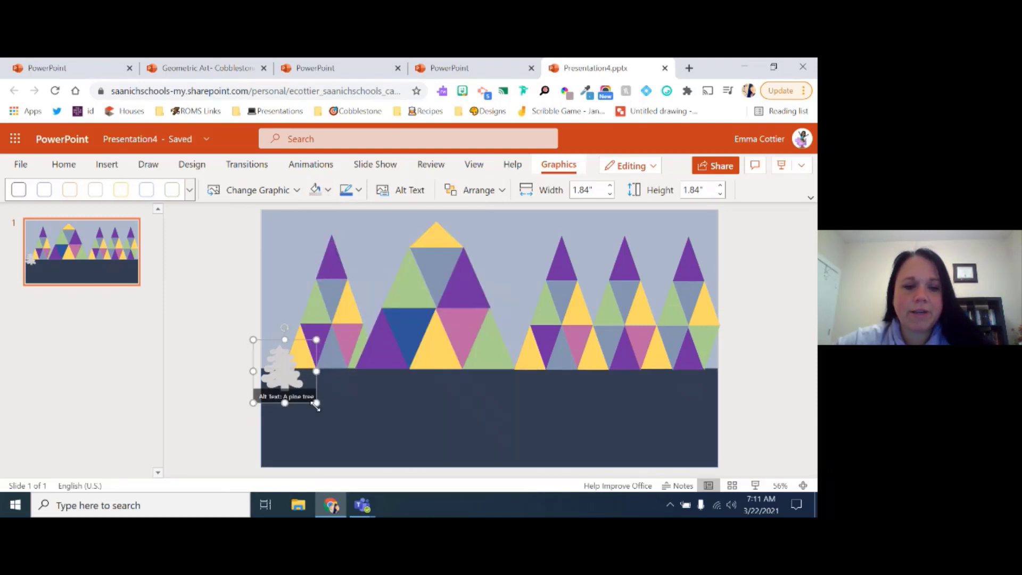
left_click_drag(315, 405, 331, 414)
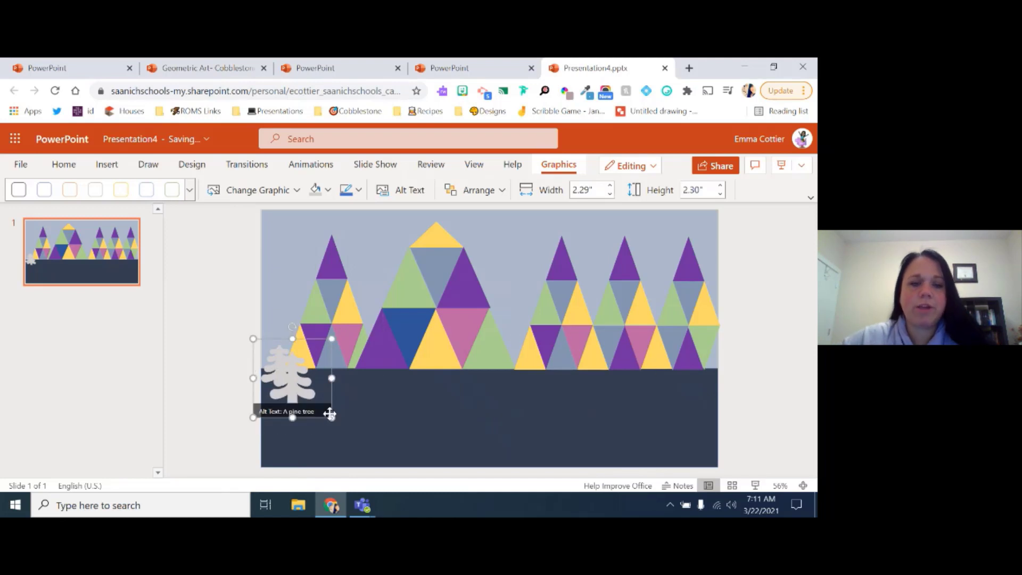
key("Up")
key("Right")
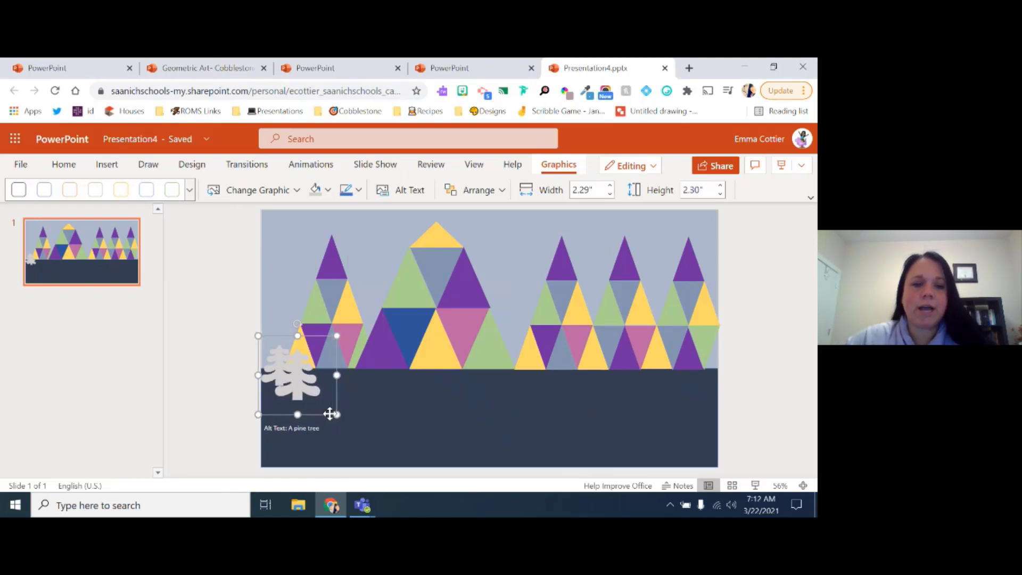
key("Up")
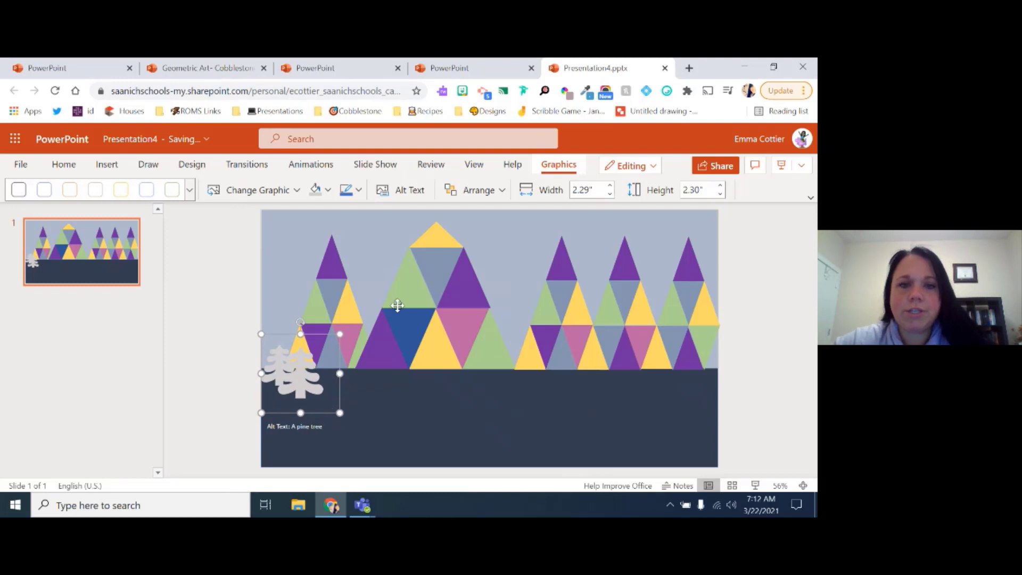
Step: Recolour the tree darker grey, then add a smaller white copy beside it
left_click(328, 190)
left_click(354, 298)
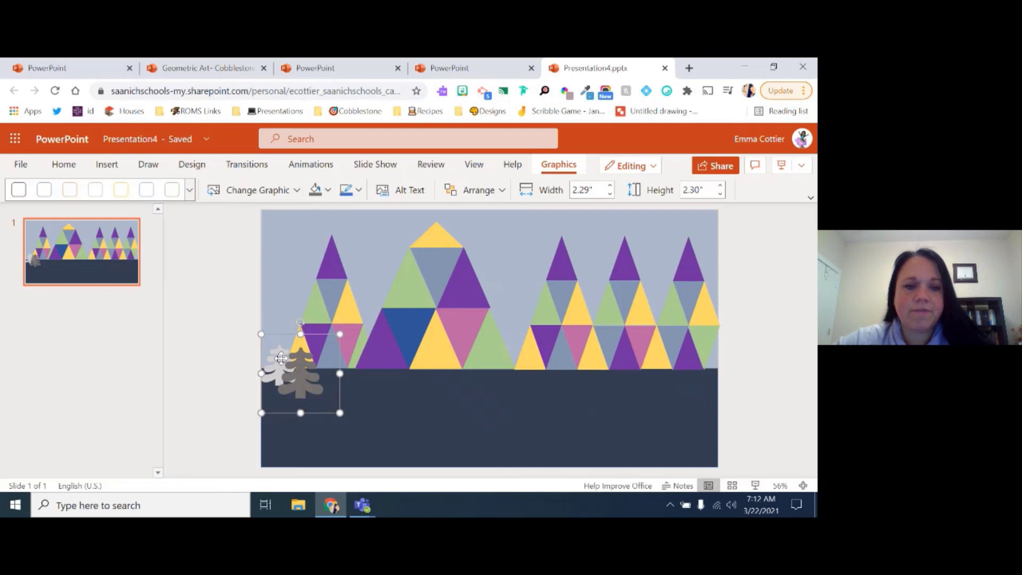
left_click_drag(301, 375, 346, 368)
left_click_drag(382, 334, 328, 362)
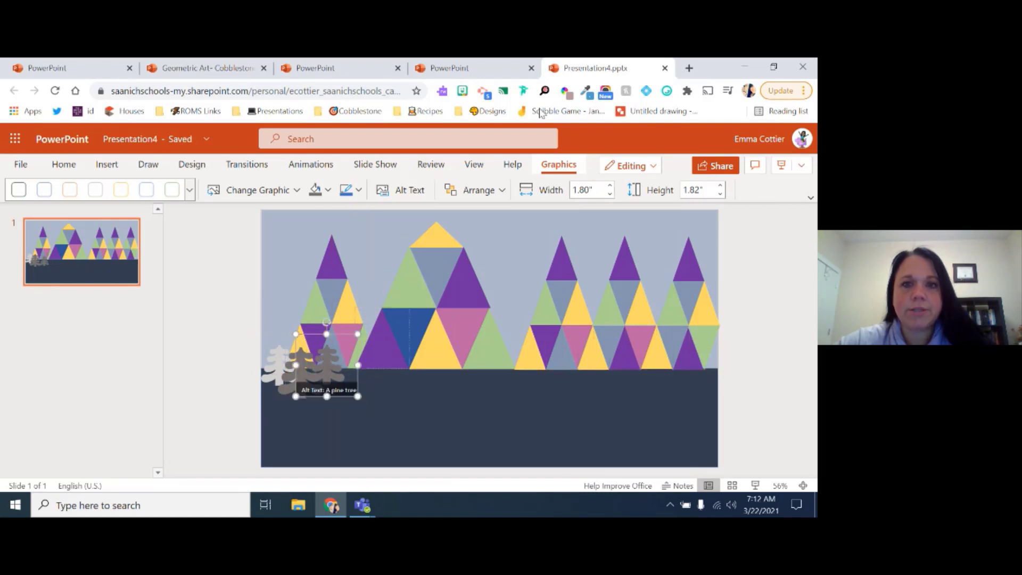
left_click(327, 192)
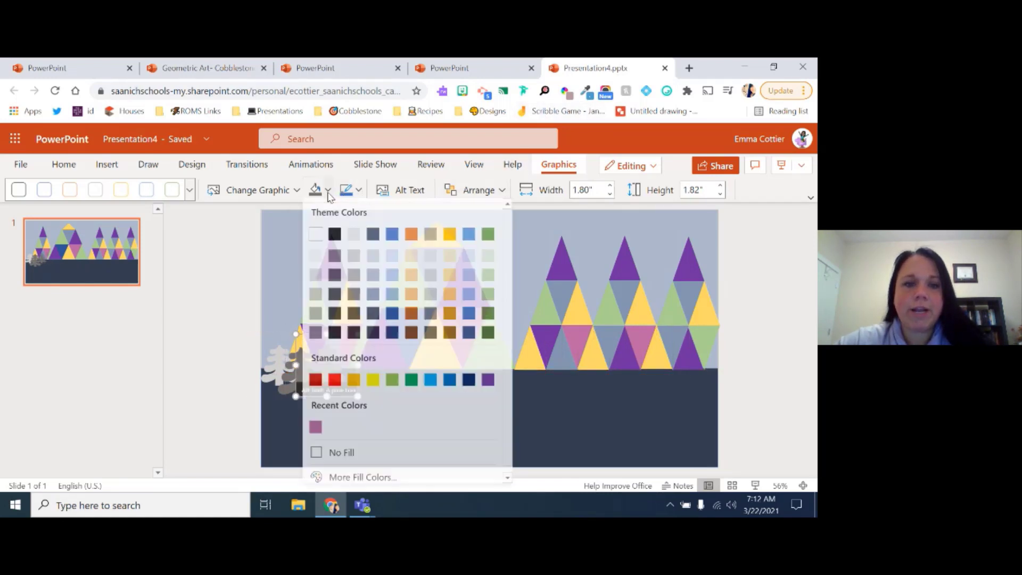
left_click(315, 260)
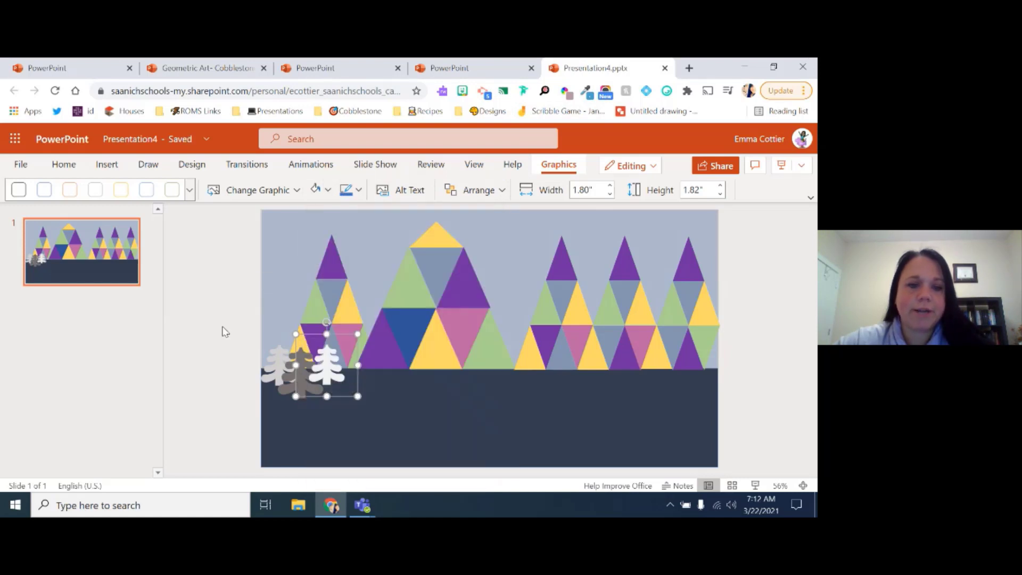
left_click(234, 366)
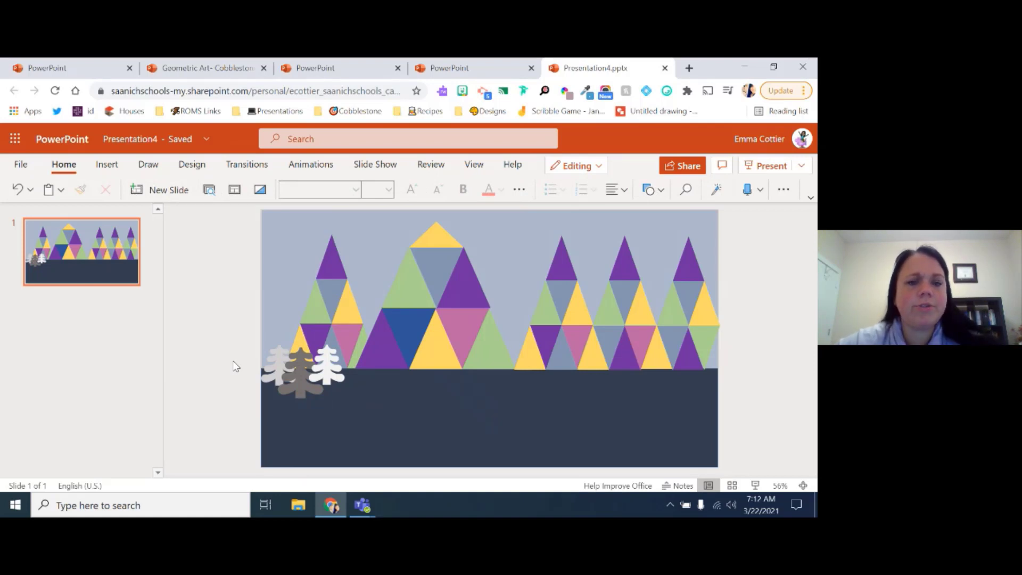
Step: Insert another pale pine tree from the stock Nature illustrations
left_click(106, 164)
left_click(255, 190)
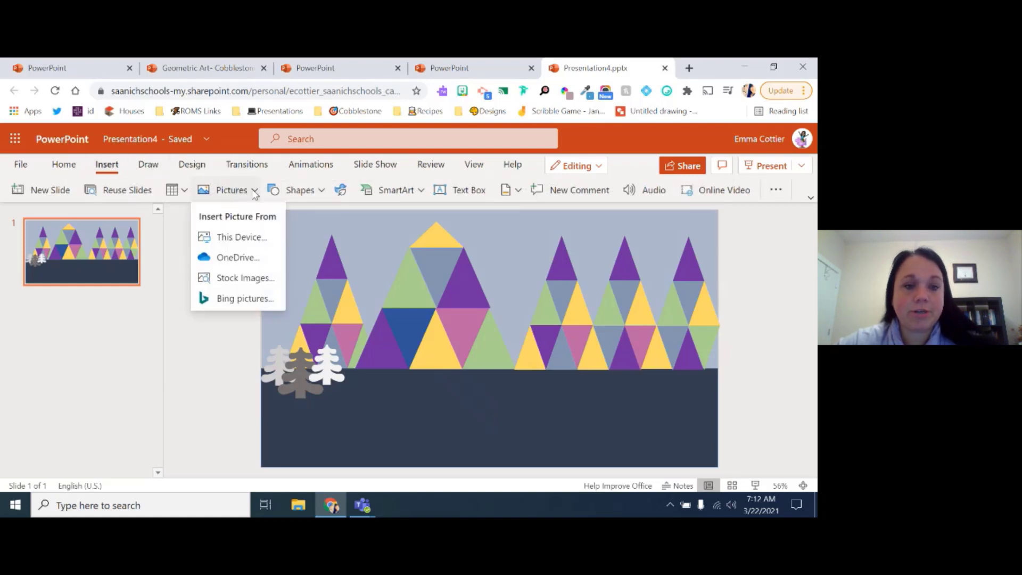
left_click(254, 280)
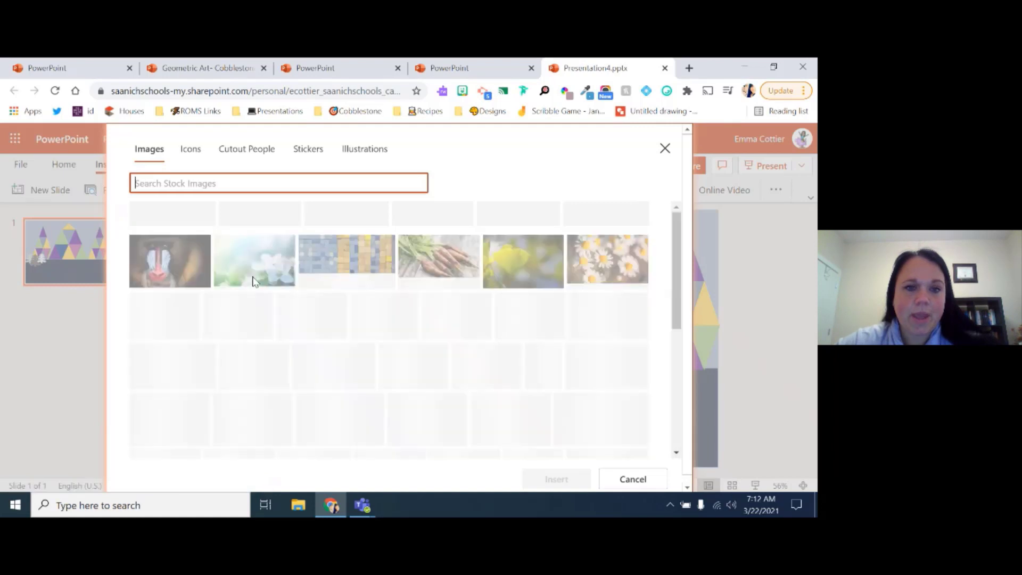
left_click(363, 149)
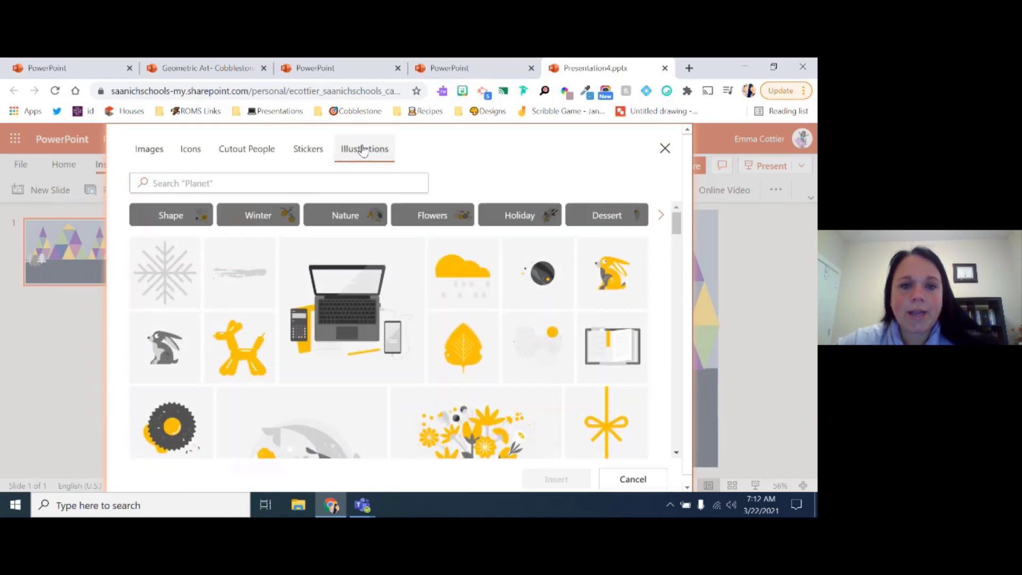
left_click(342, 219)
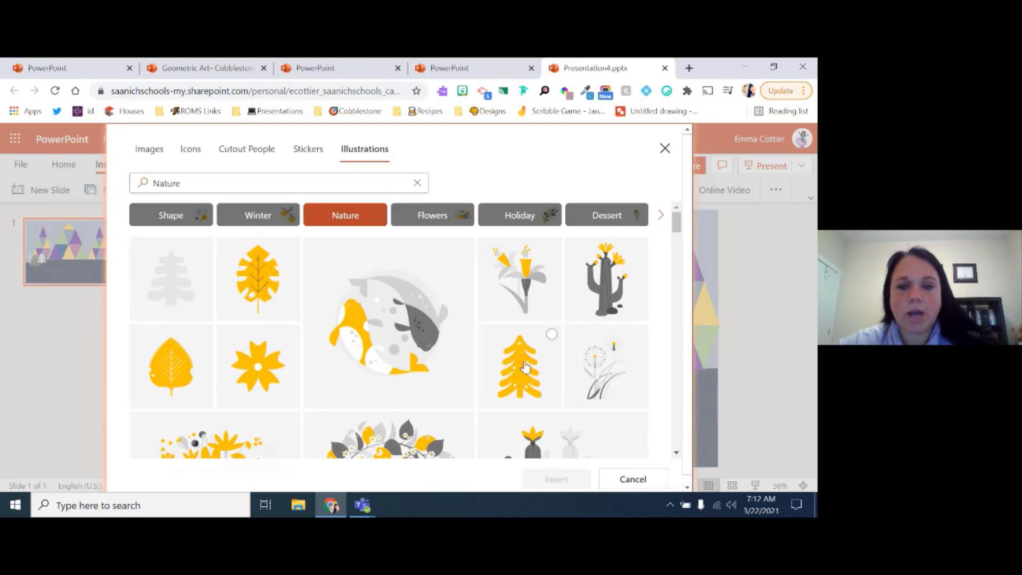
left_click(203, 246)
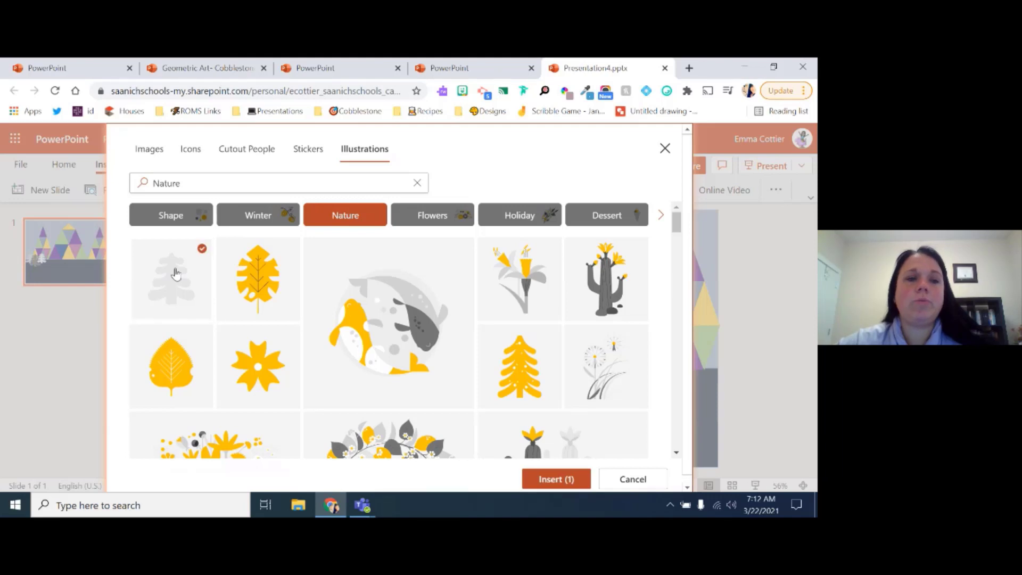
left_click(554, 479)
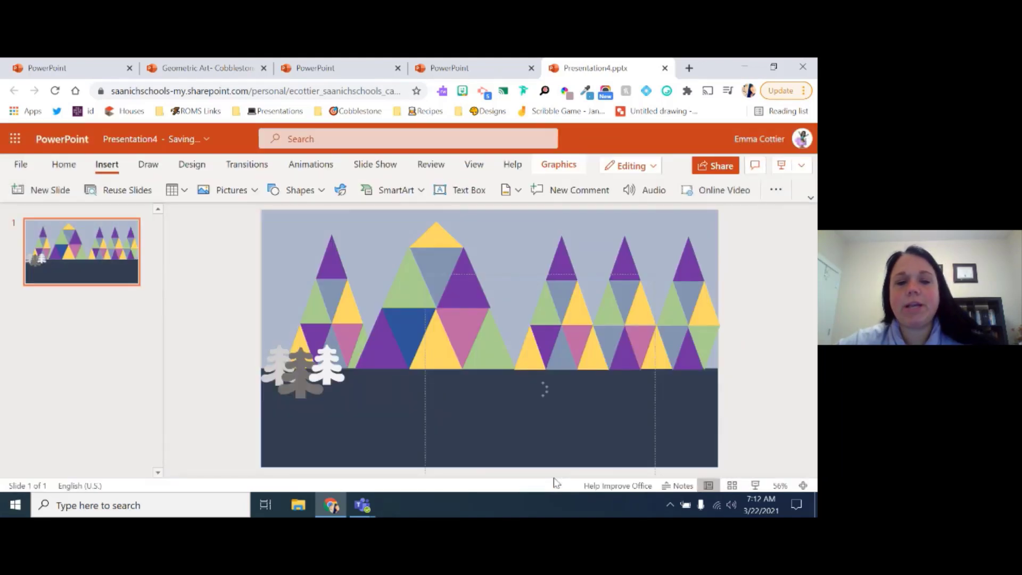
Step: Shrink the new pine, move it to the right mountains' foot and fill it grey
left_click_drag(496, 353, 682, 373)
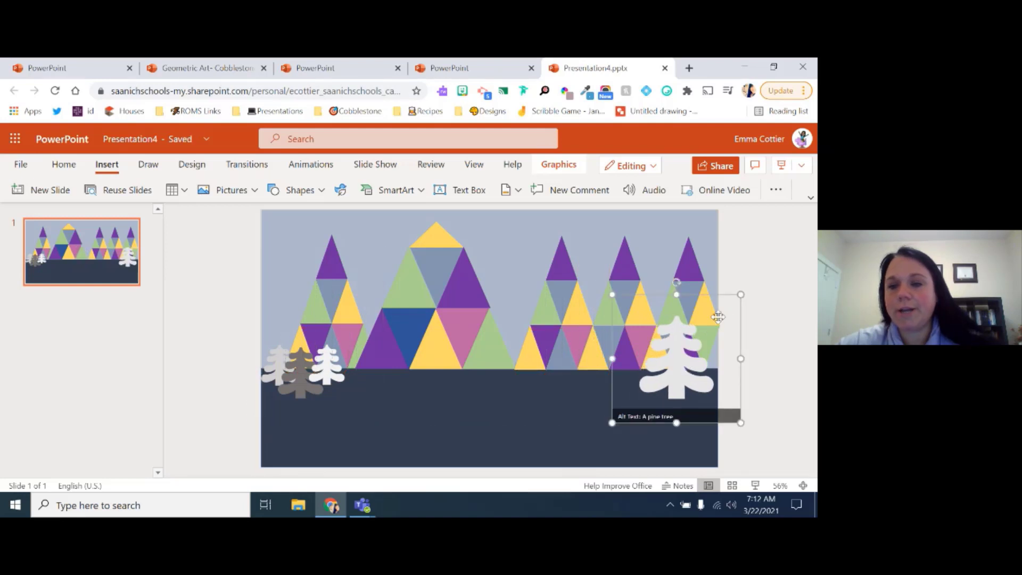
left_click_drag(738, 293, 688, 342)
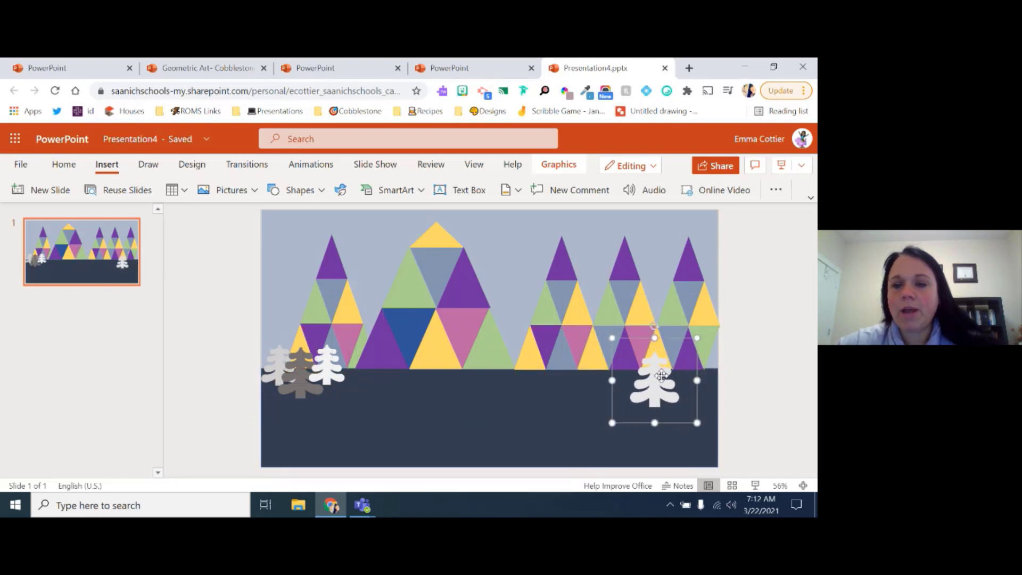
left_click_drag(660, 382, 696, 359)
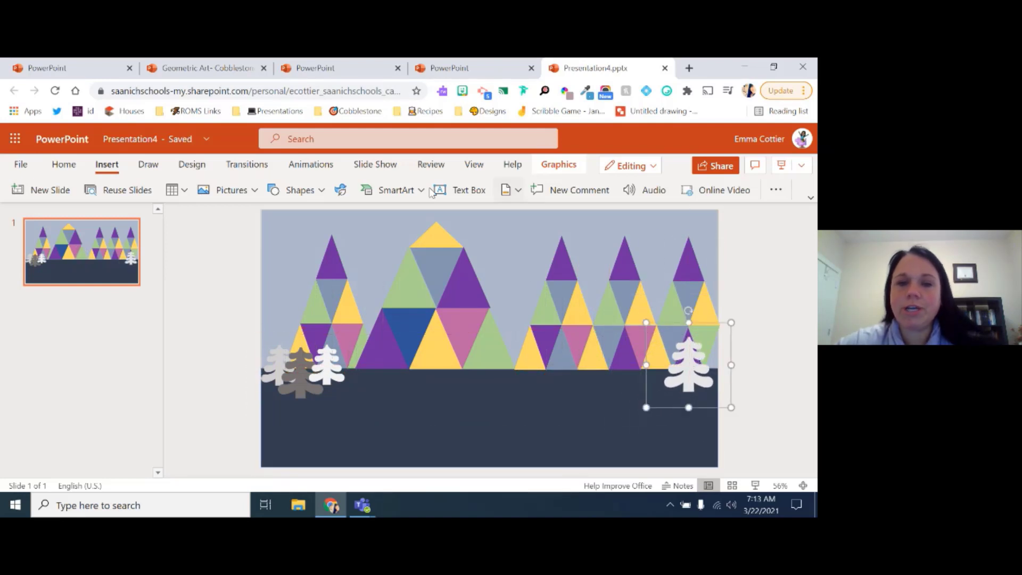
left_click(558, 165)
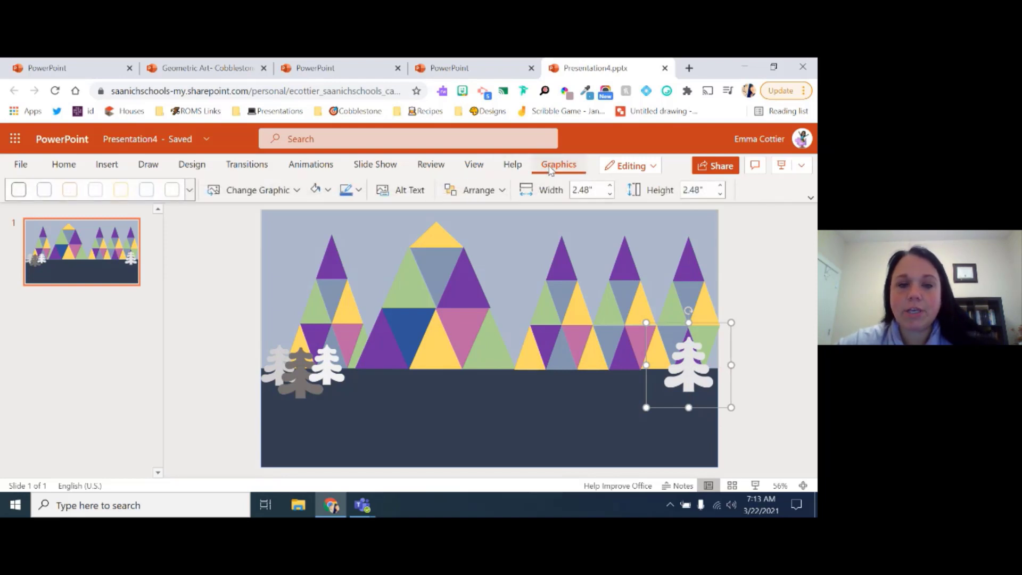
left_click(328, 190)
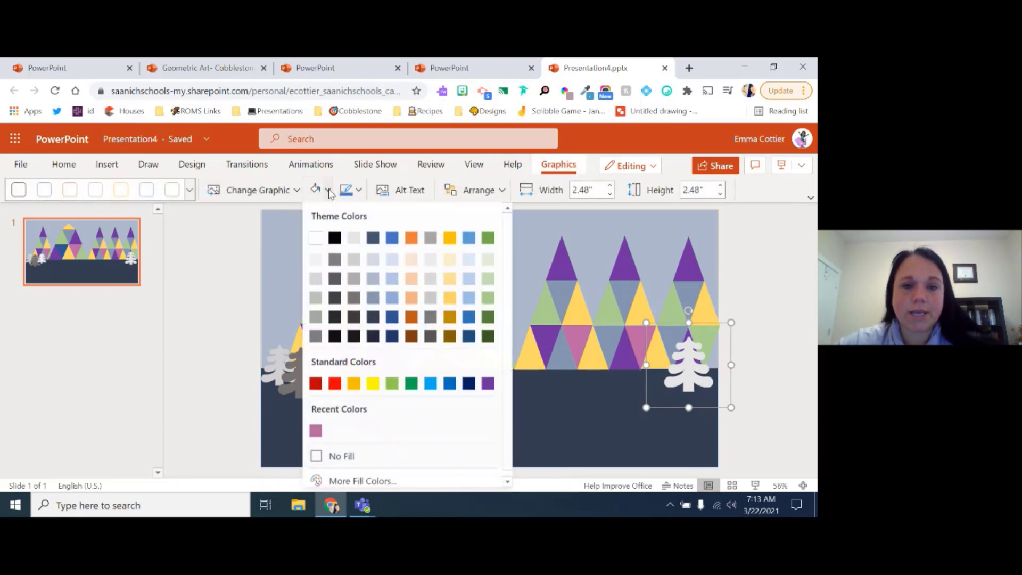
left_click(352, 279)
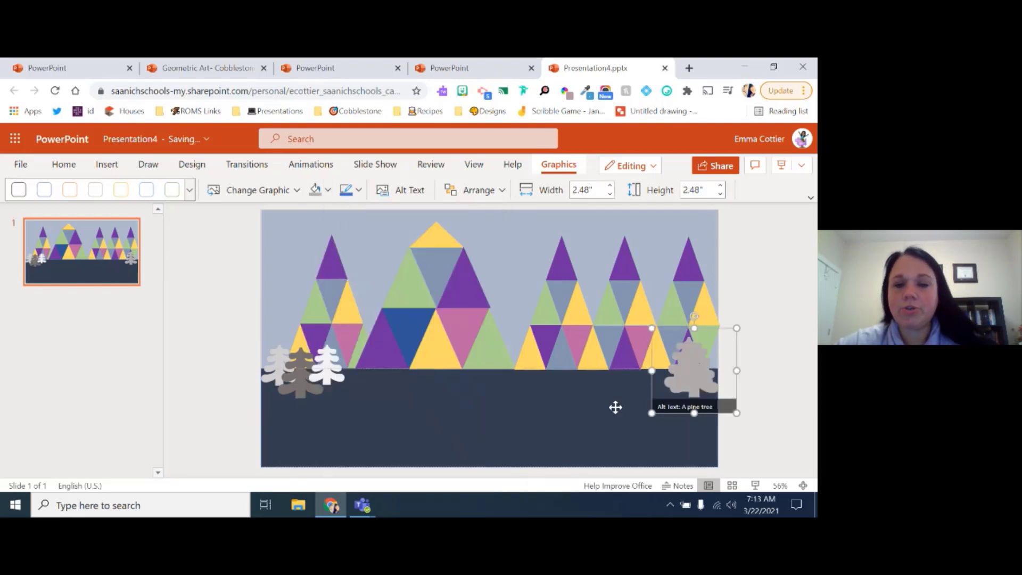
Step: Add two copies to its left, making the leftmost one near-white
left_click_drag(678, 387, 643, 371)
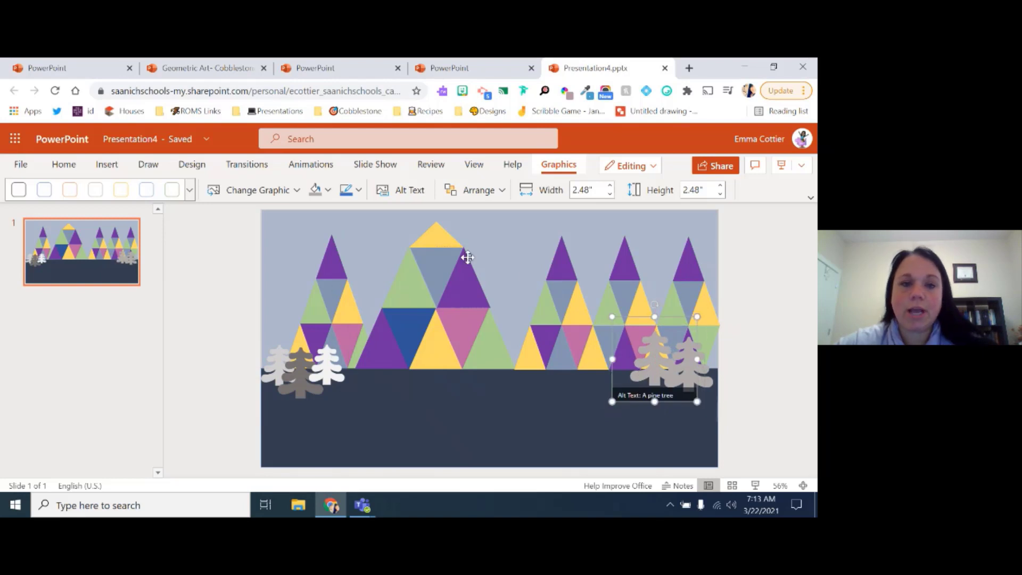
left_click(330, 187)
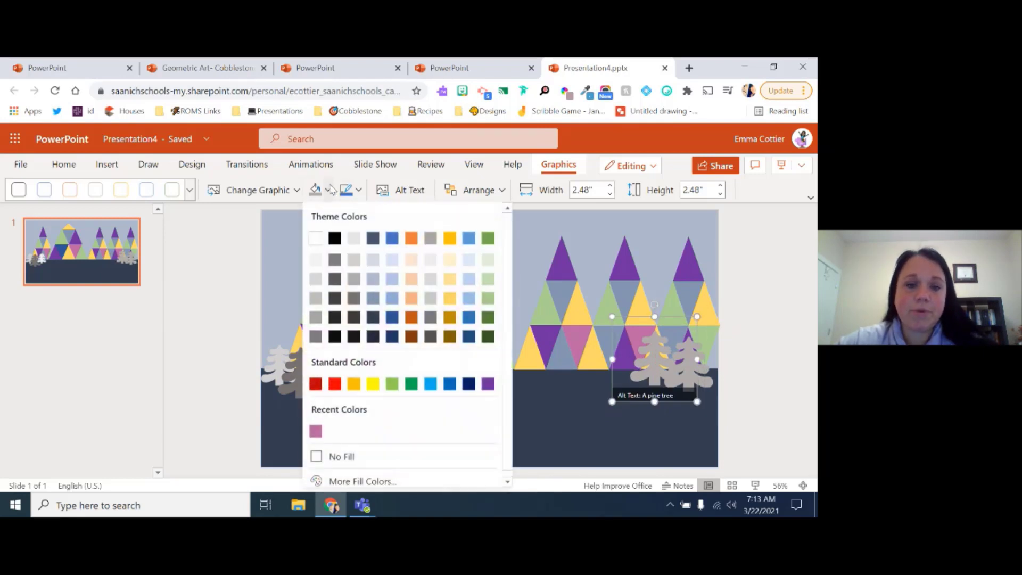
left_click(356, 261)
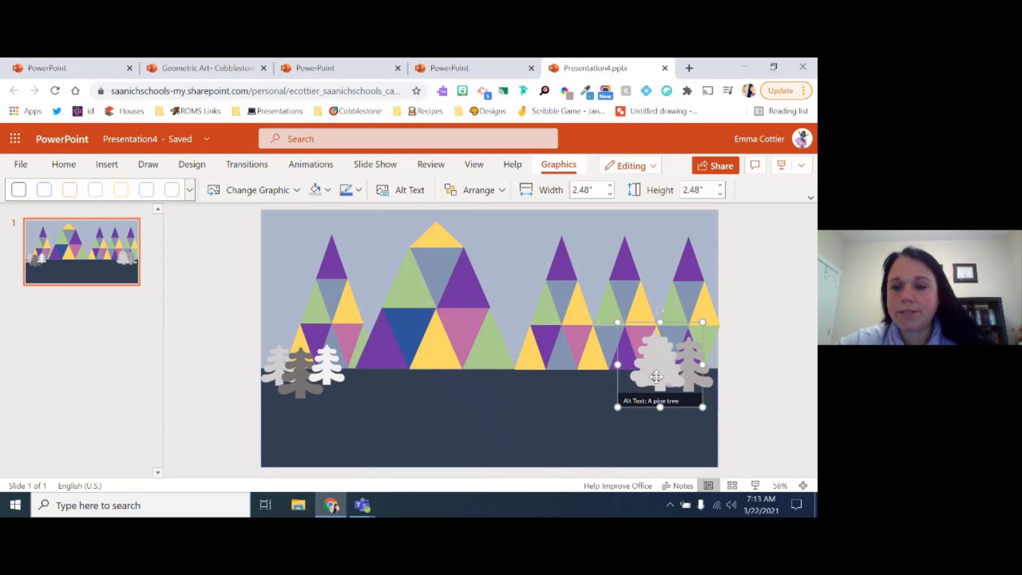
left_click_drag(650, 373, 606, 379)
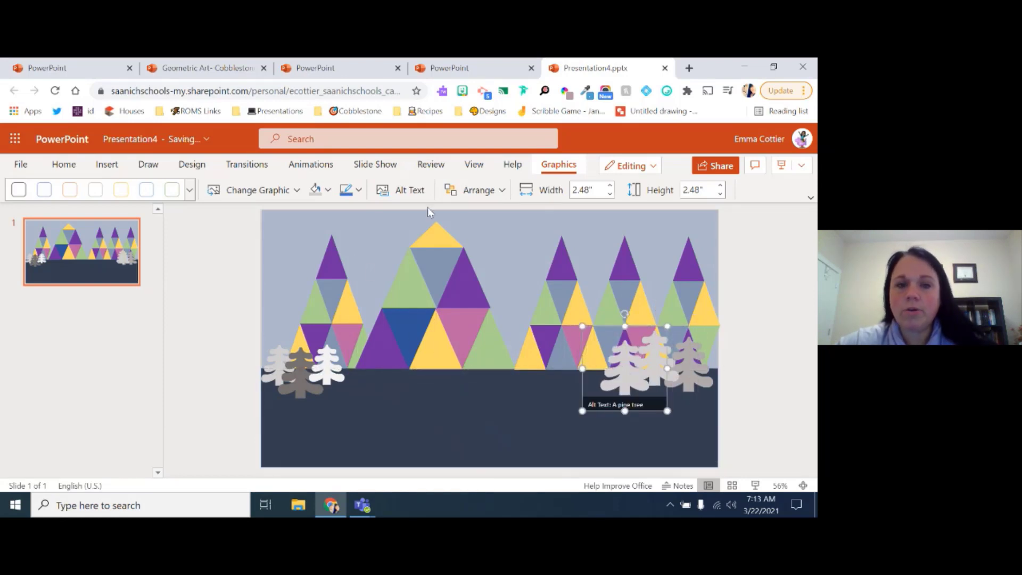
left_click(328, 190)
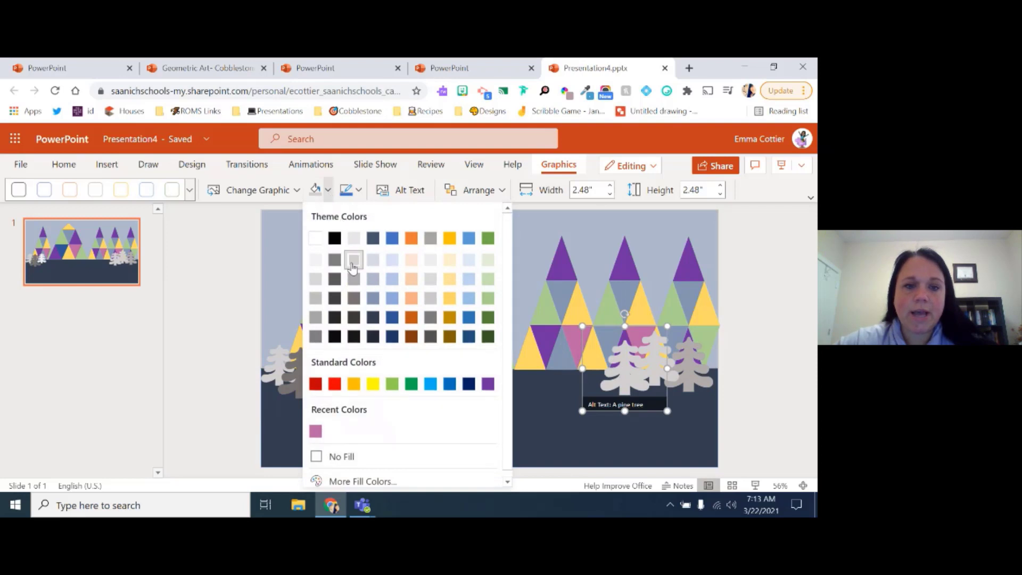
left_click(316, 259)
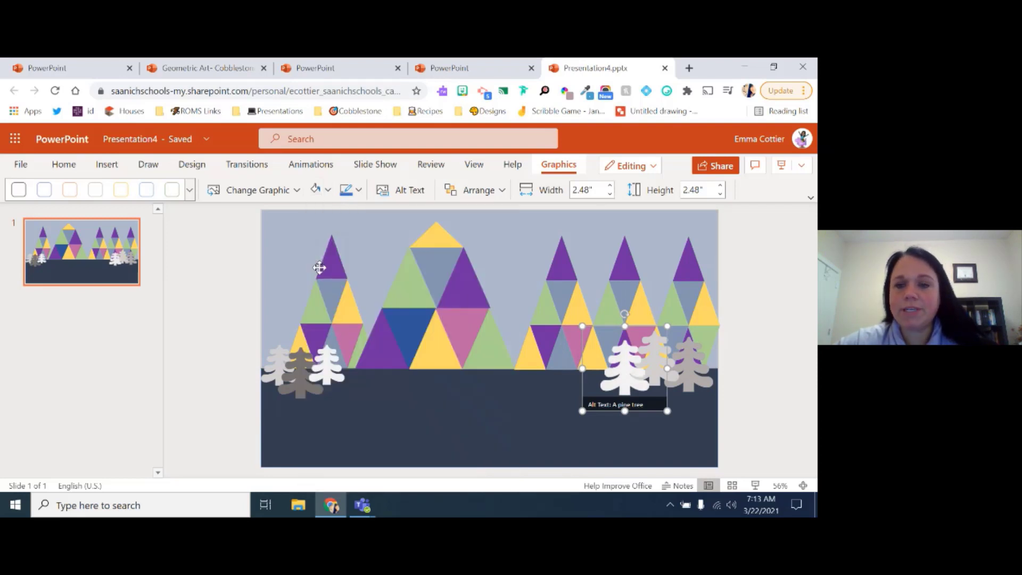
Step: Add a dark grey pine right of the white tree in the left cluster
left_click(304, 379)
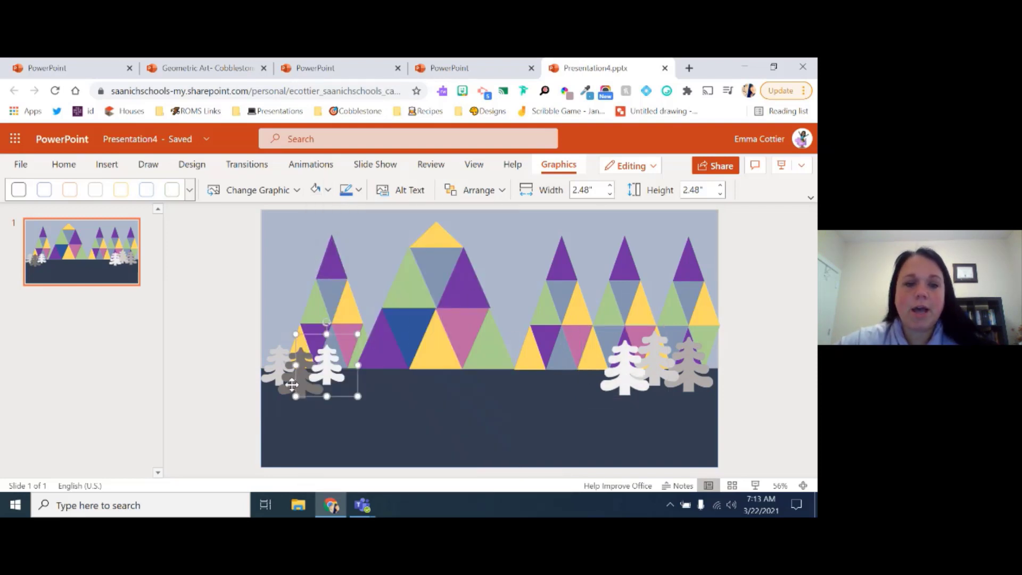
left_click_drag(287, 388, 364, 367)
left_click_drag(363, 372, 362, 371)
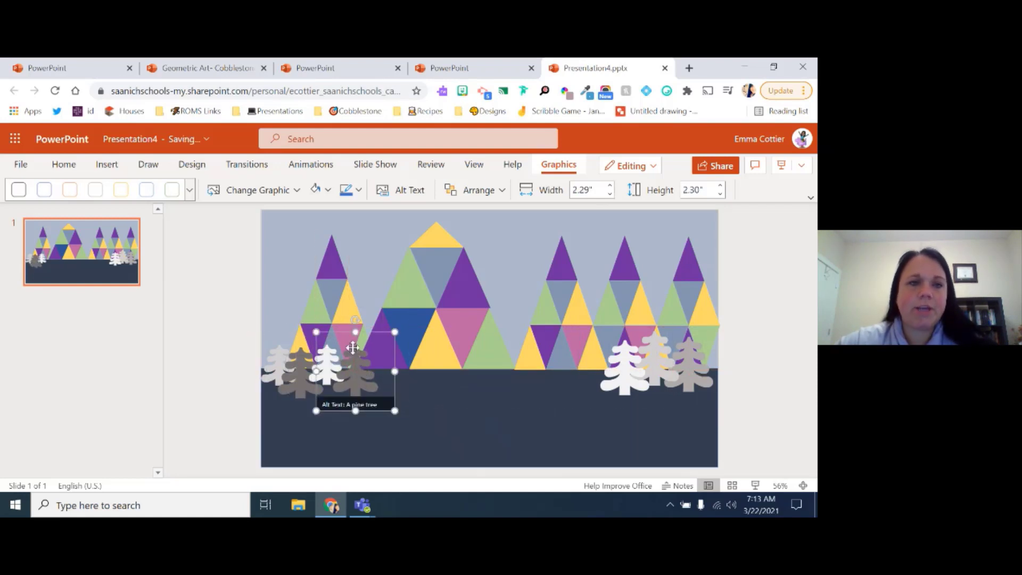
Step: Look over the mountain painting in the Geometric Art deck, then return to Presentation4
left_click(214, 73)
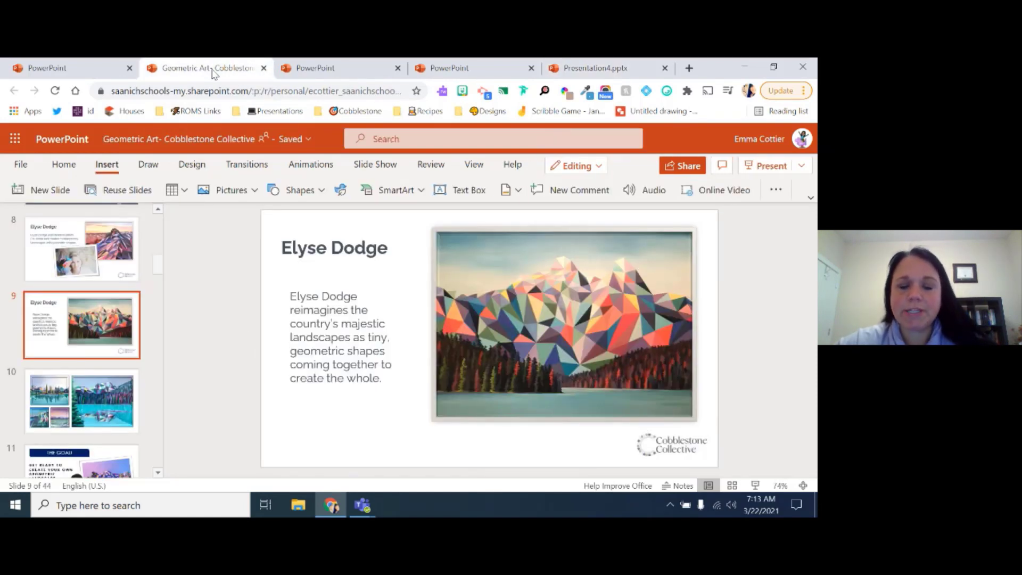
left_click(479, 260)
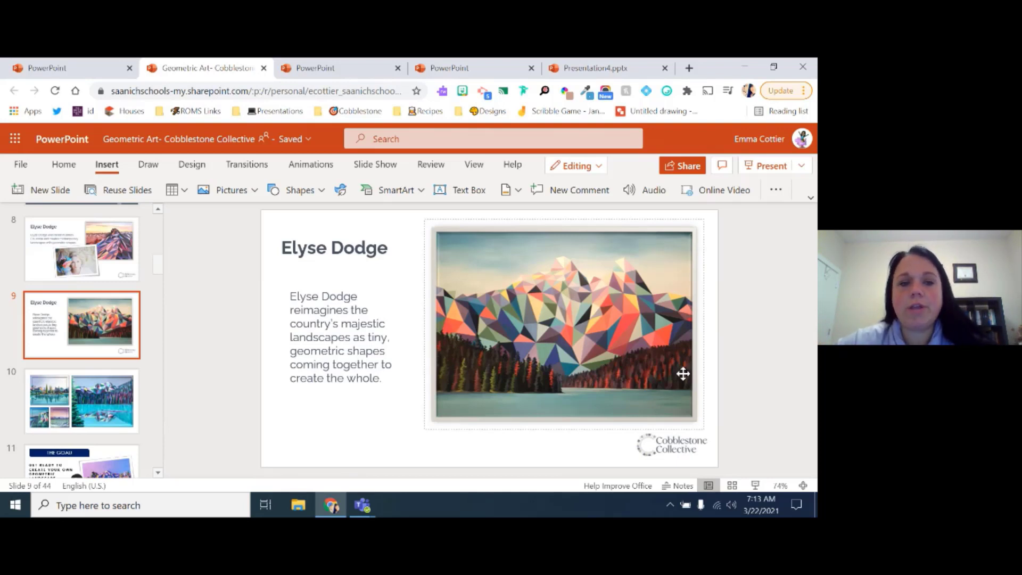
key("Escape")
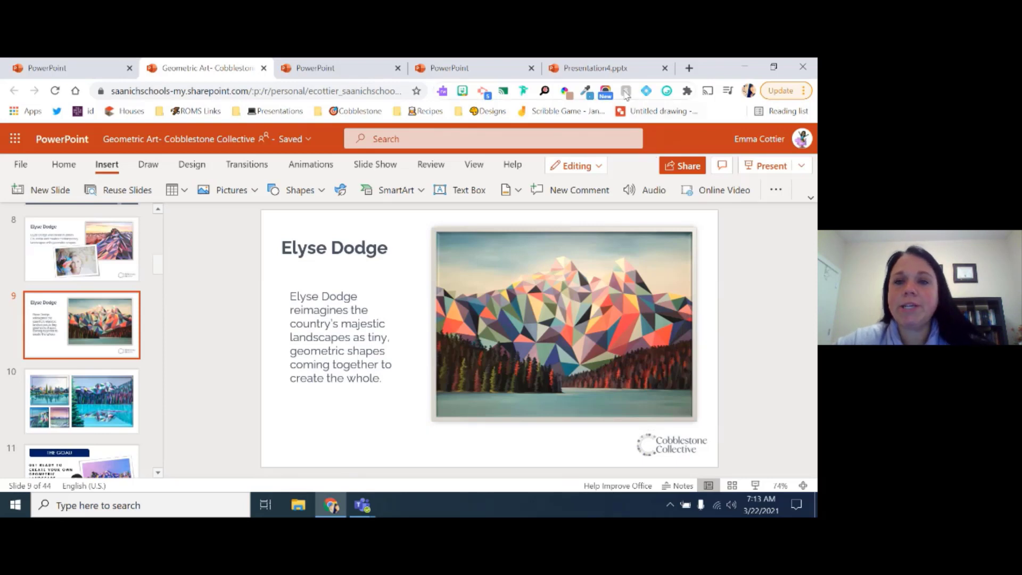
left_click(609, 69)
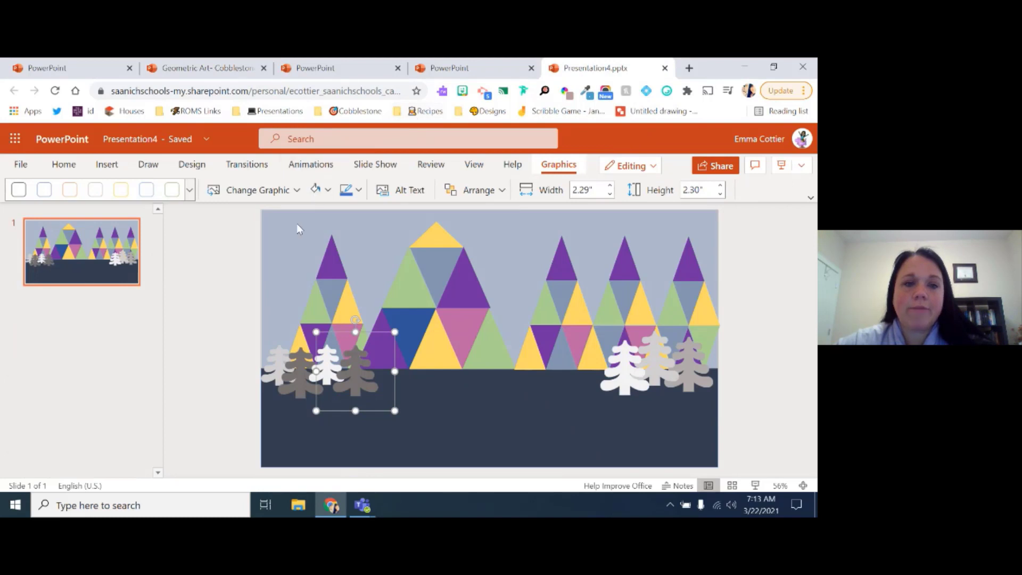
Step: Copy the right white pine further left, fill it dark grey and nudge it up
left_click(747, 379)
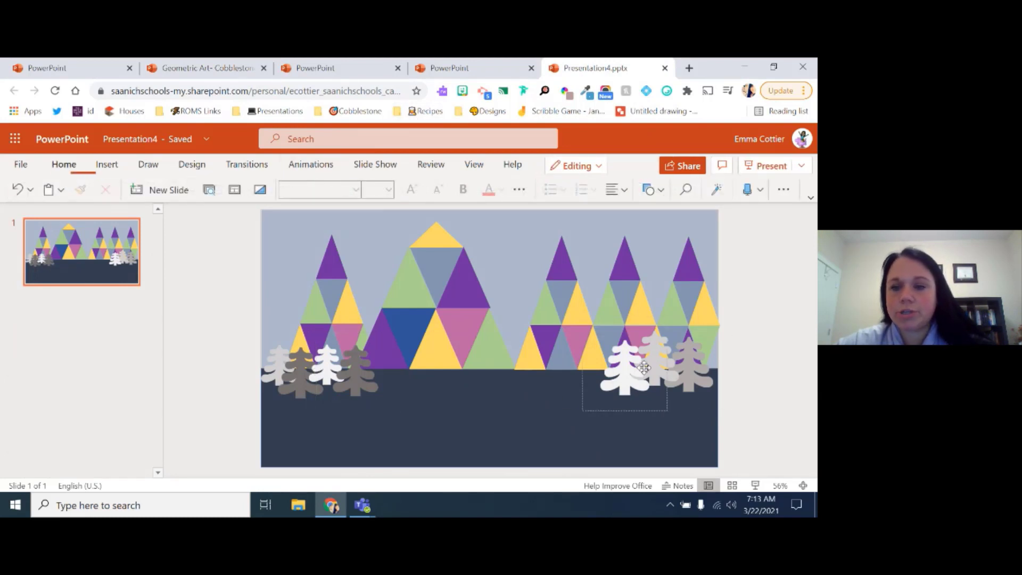
left_click(625, 374)
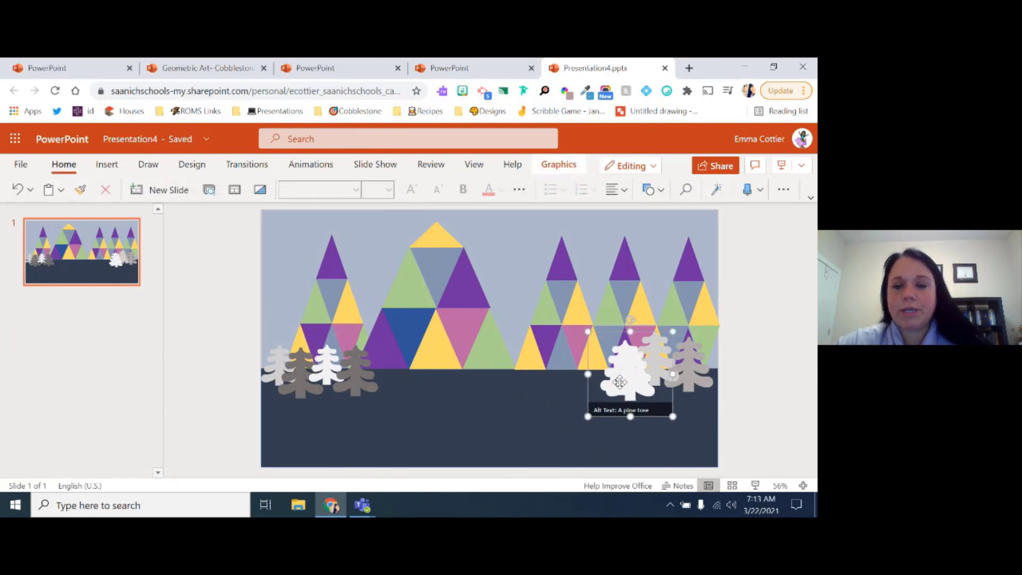
left_click_drag(626, 375, 585, 377)
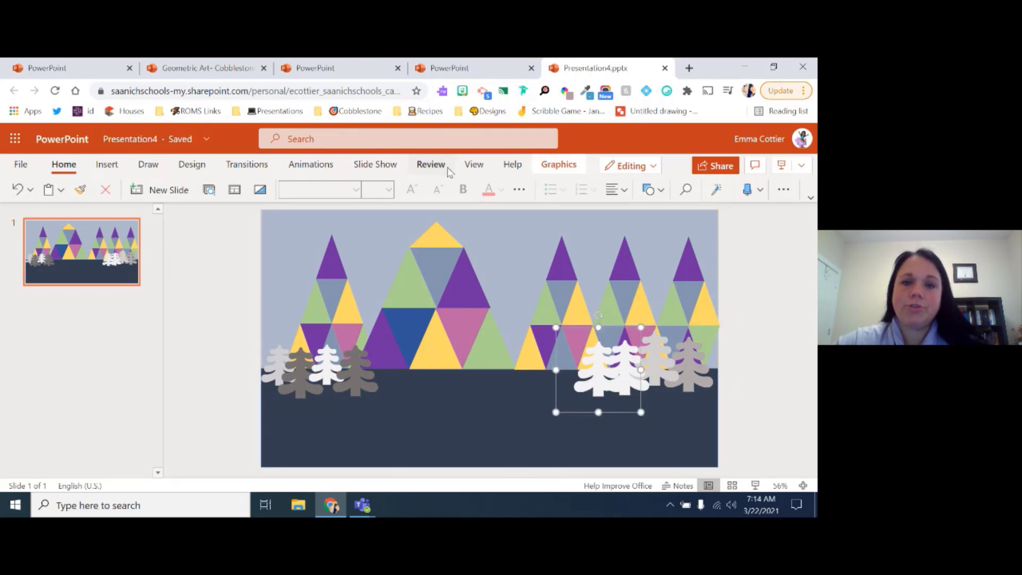
left_click(559, 165)
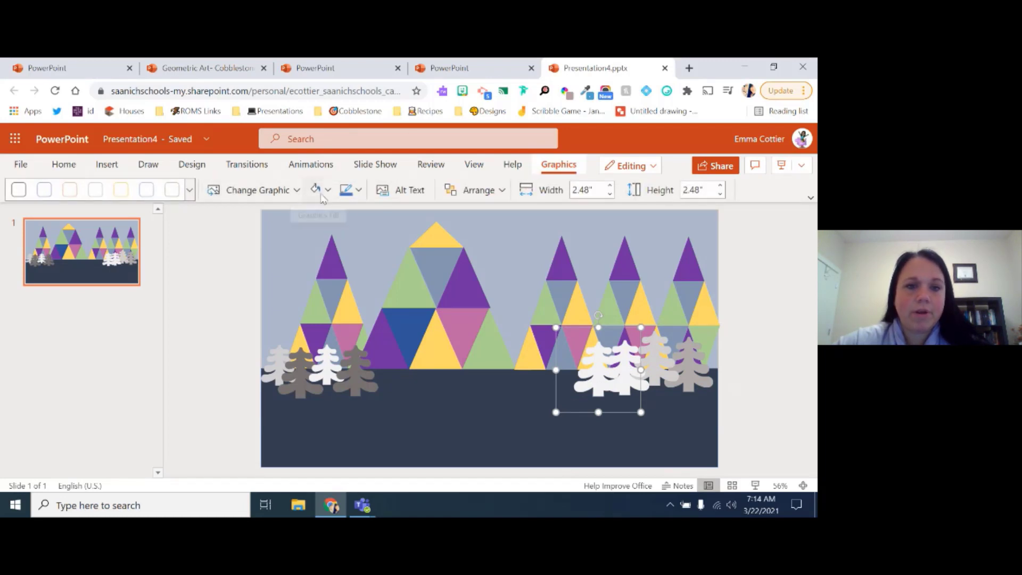
left_click(327, 190)
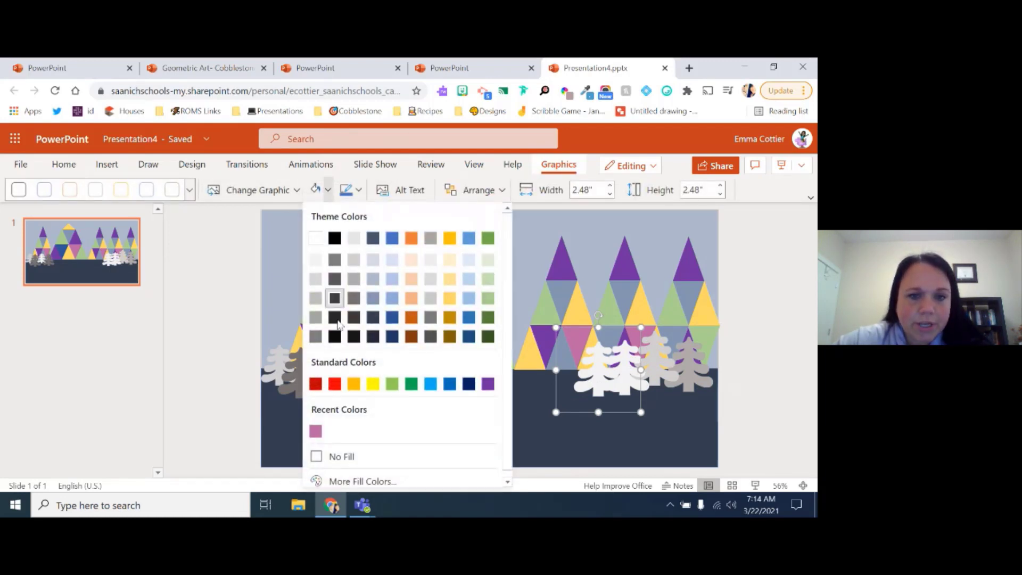
key("Escape")
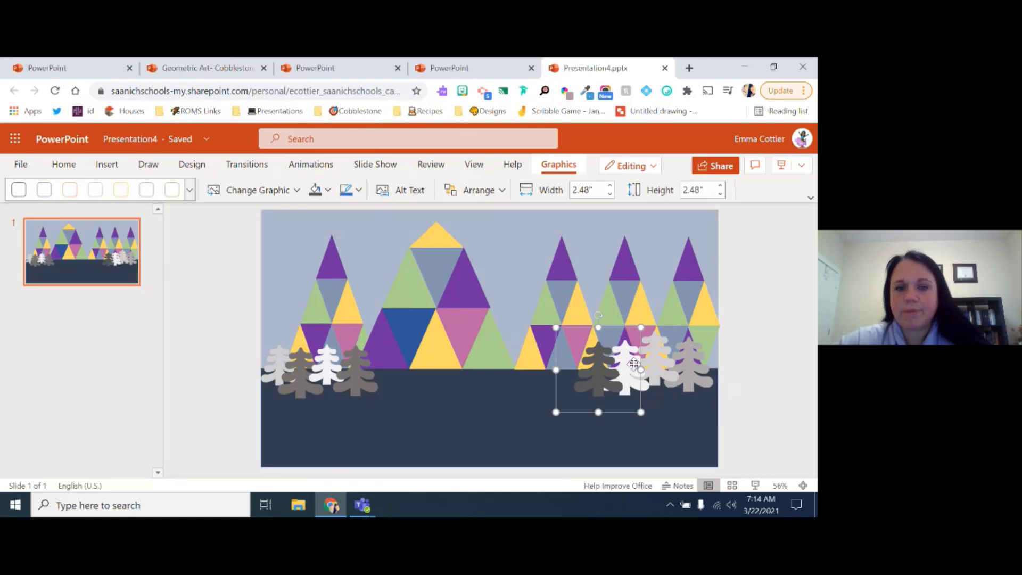
left_click_drag(594, 362, 591, 352)
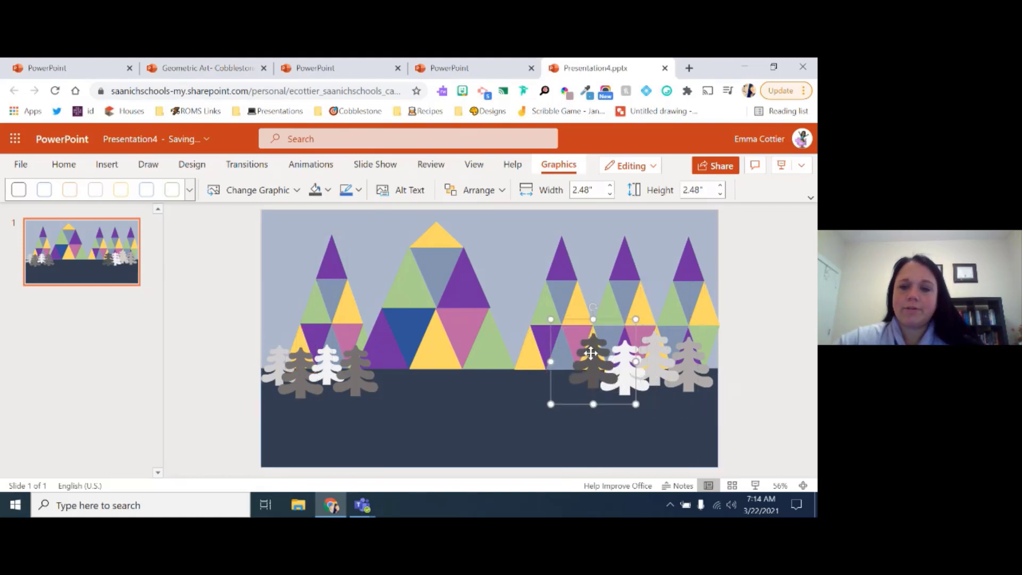
Step: Move the front white pine left, shrink it to about 1.8", then open the Shapes gallery
left_click(642, 384)
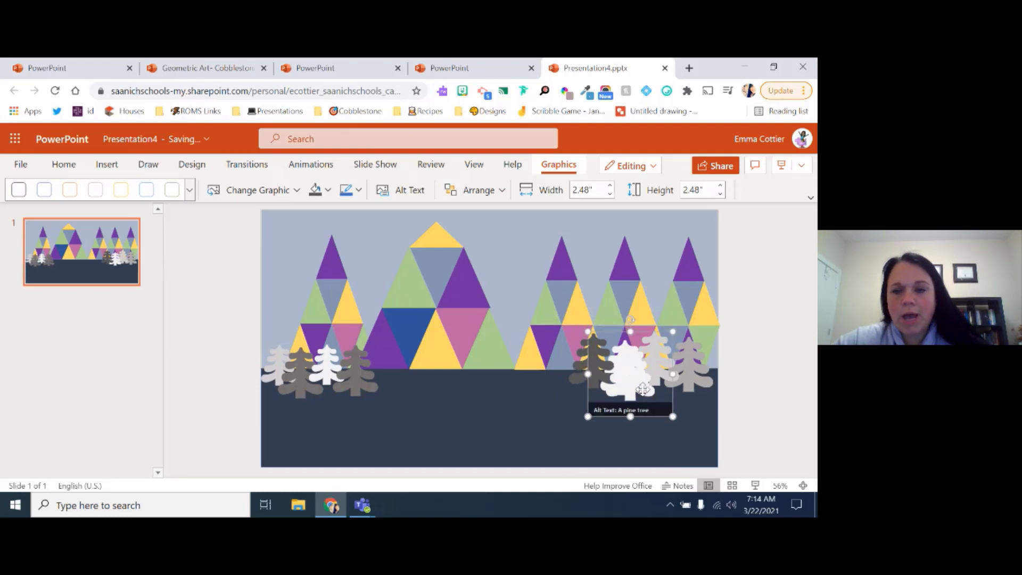
left_click_drag(642, 384, 584, 401)
left_click_drag(615, 337, 582, 369)
left_click(191, 258)
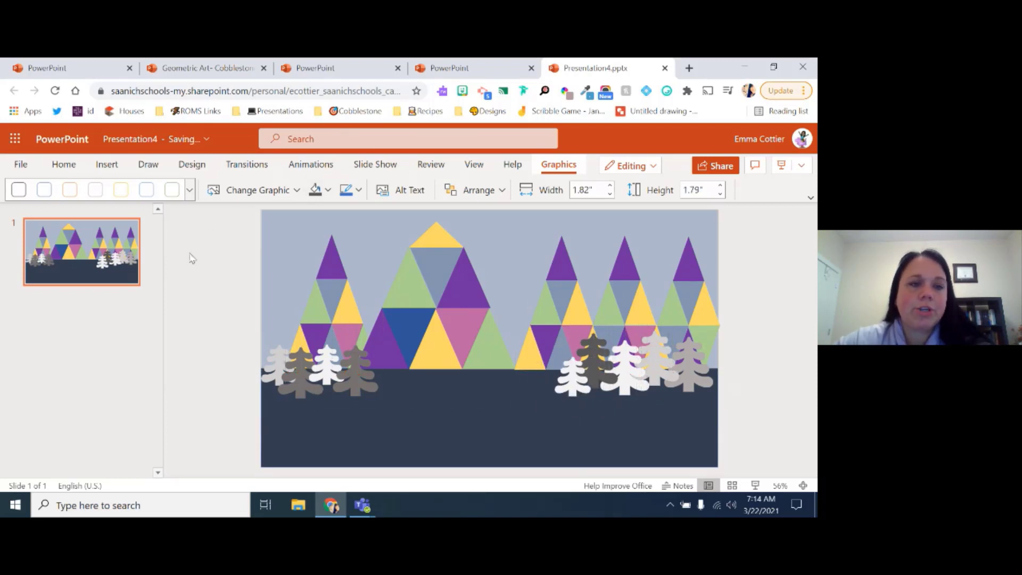
left_click(106, 165)
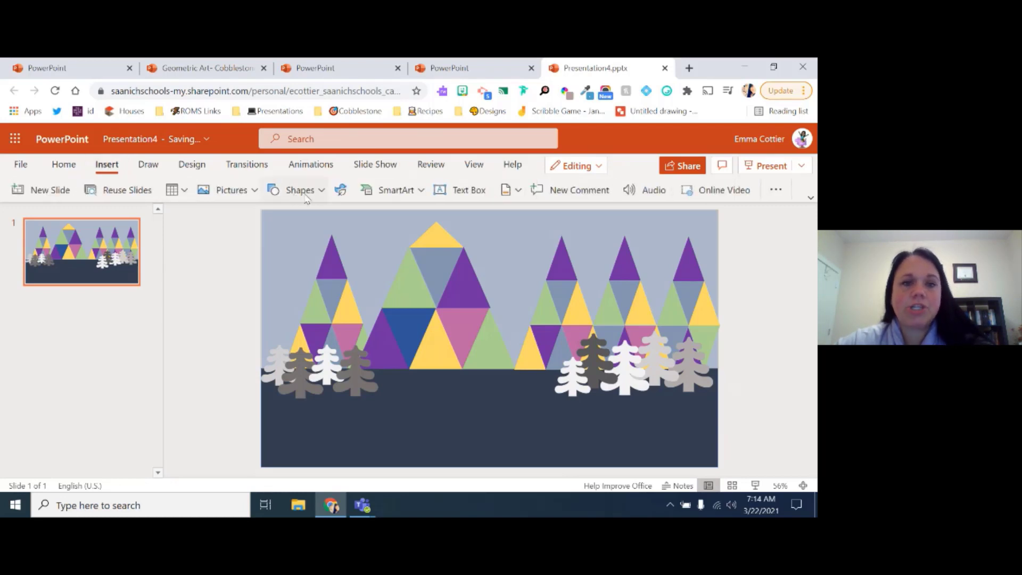
left_click(321, 193)
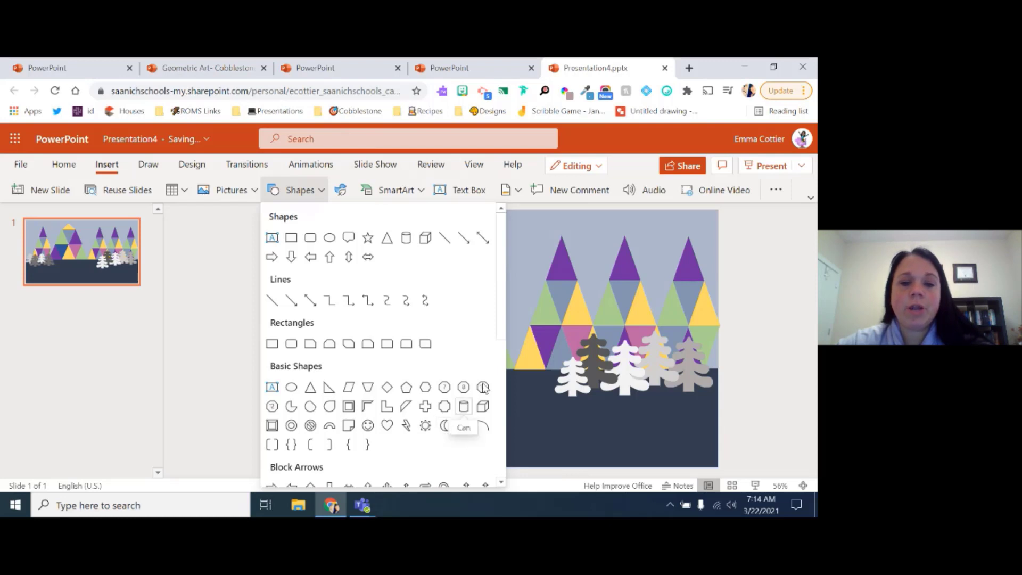
Step: Search stock illustrations for 'shape' and insert the cloud-like illustration
left_click_drag(499, 334, 499, 375)
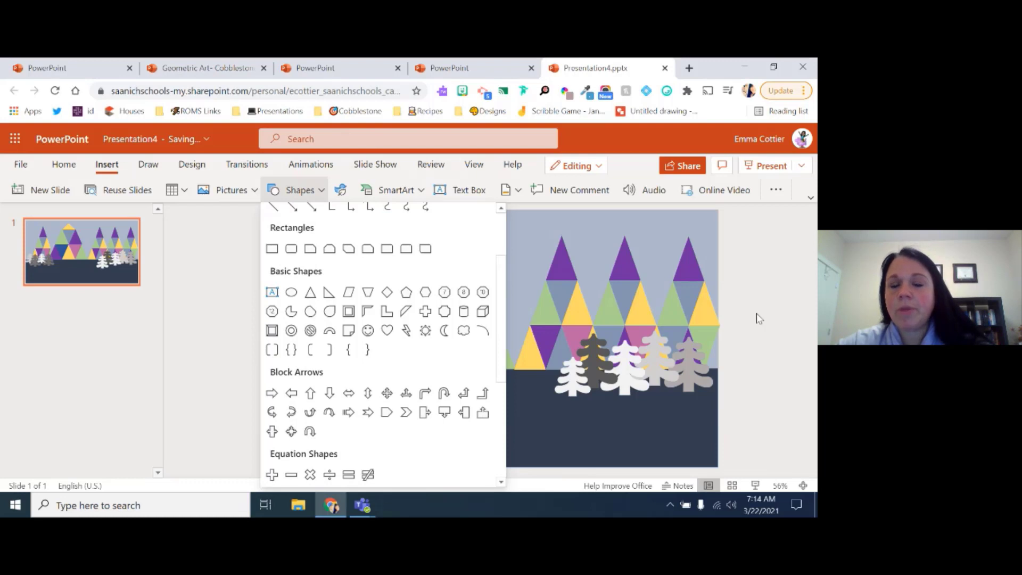
left_click(311, 184)
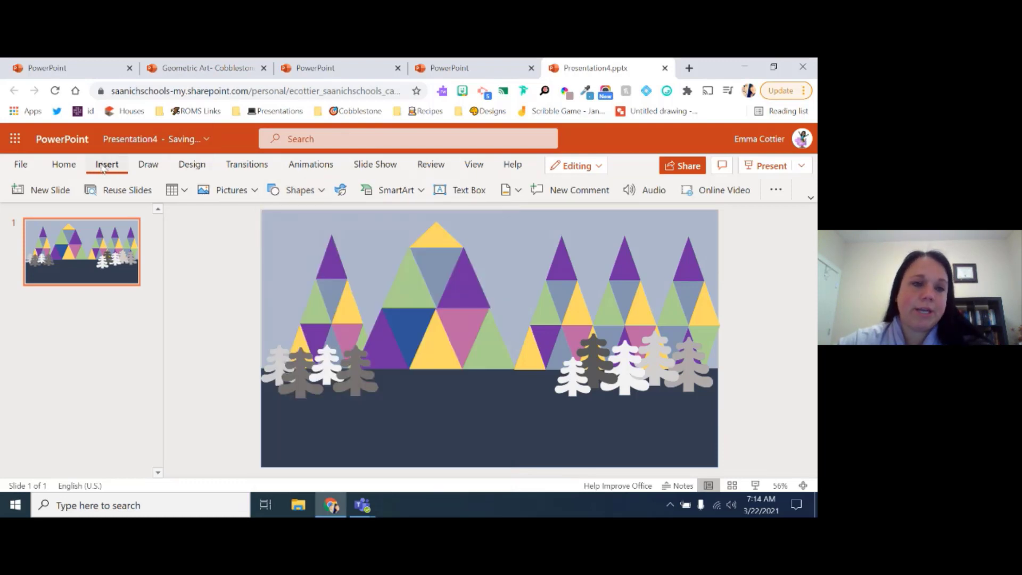
left_click(253, 195)
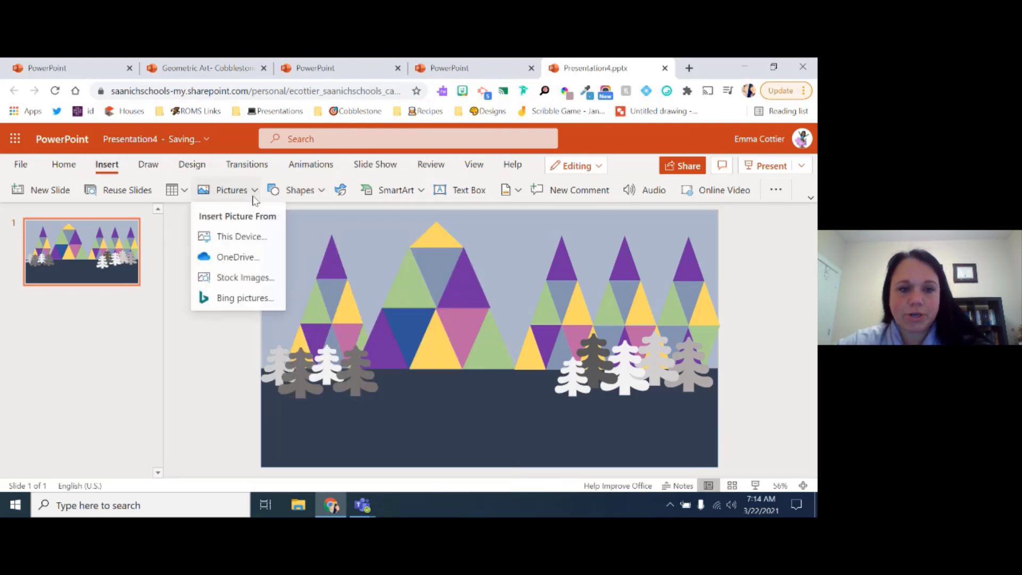
left_click(246, 278)
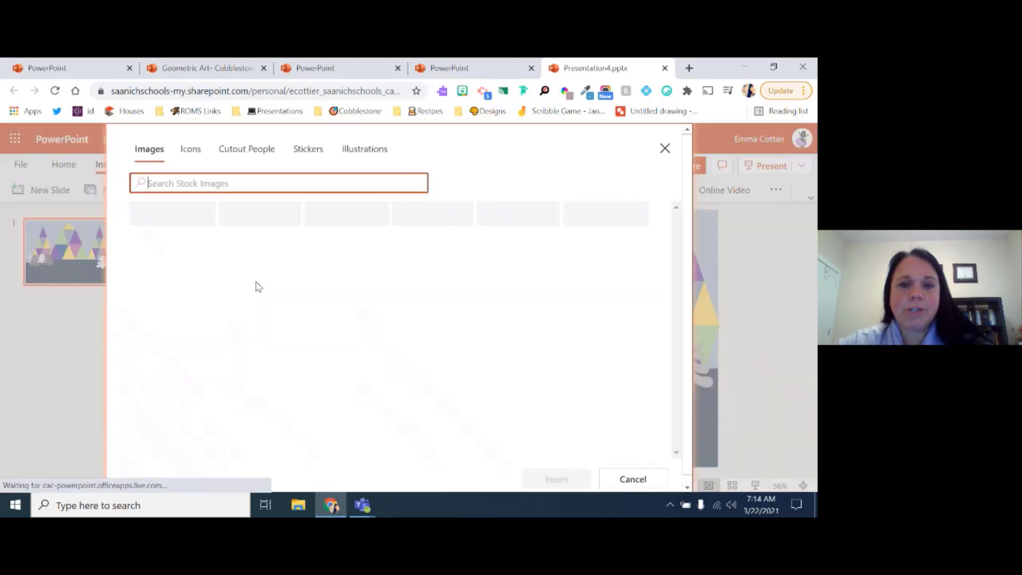
left_click(365, 150)
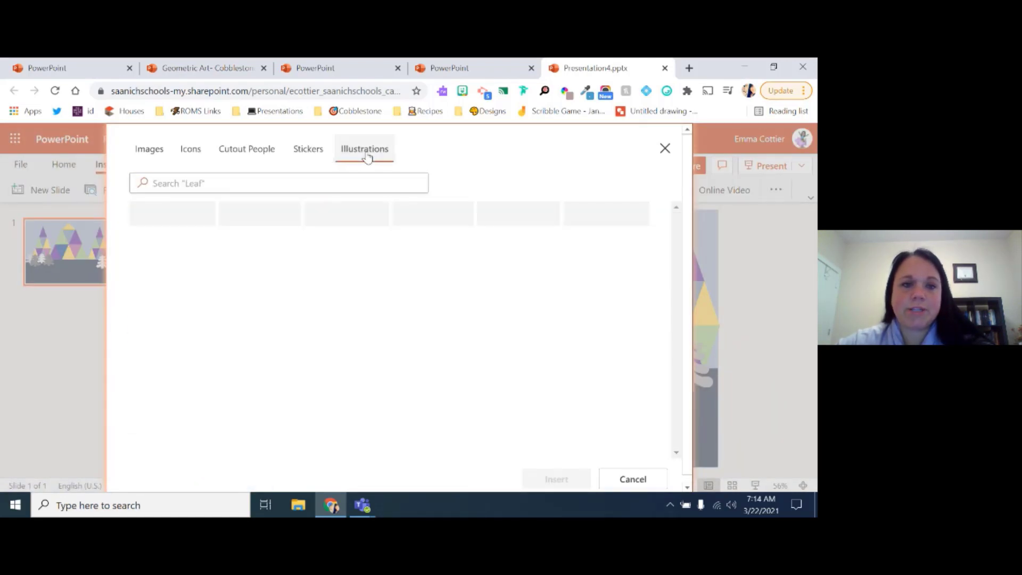
left_click(236, 187)
type("shap")
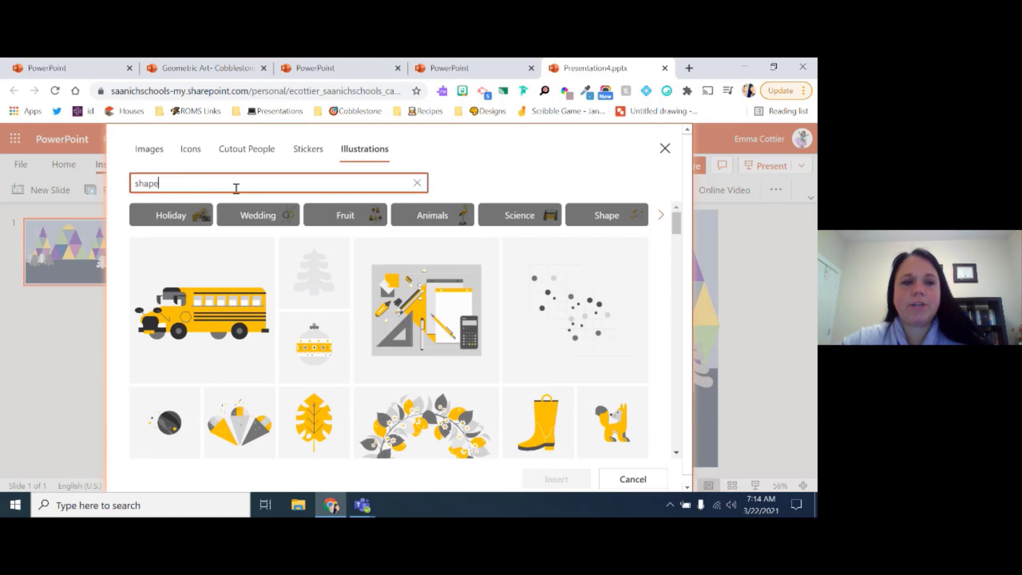
type("e")
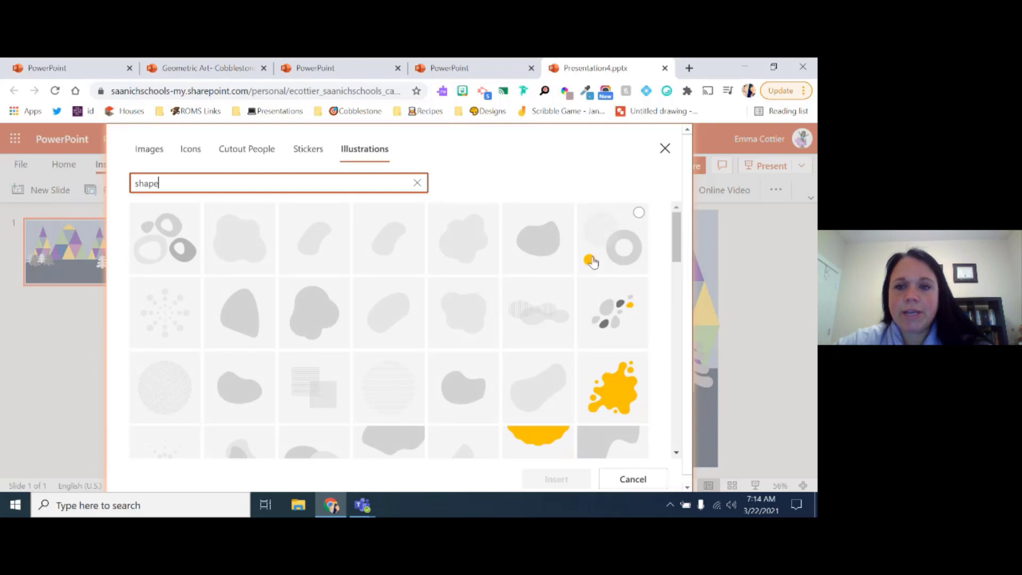
left_click_drag(680, 233, 679, 302)
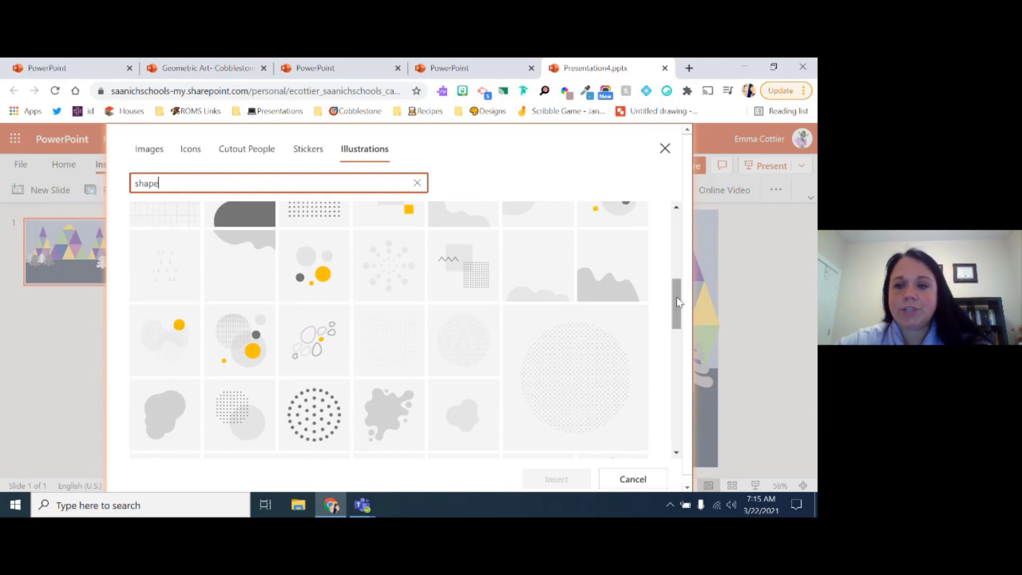
left_click(534, 278)
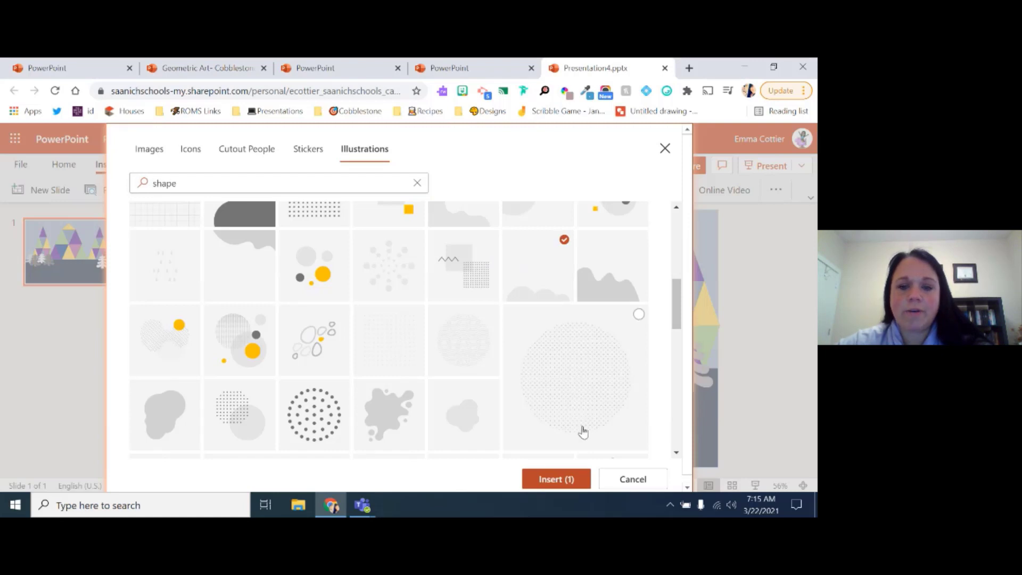
left_click(551, 479)
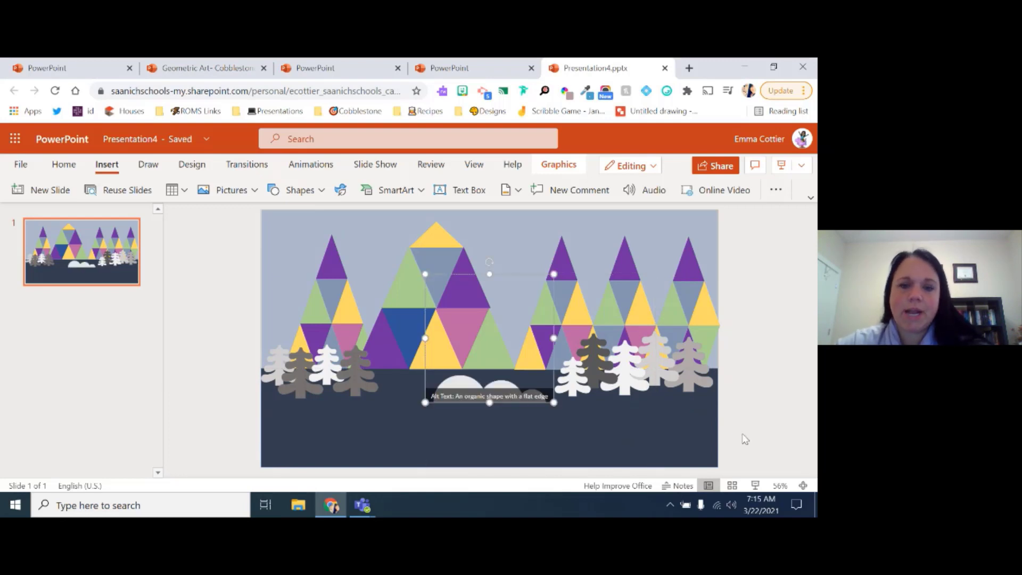
Step: Move the cloud up into the sky beside the central mountain's peak
left_click_drag(459, 380, 508, 240)
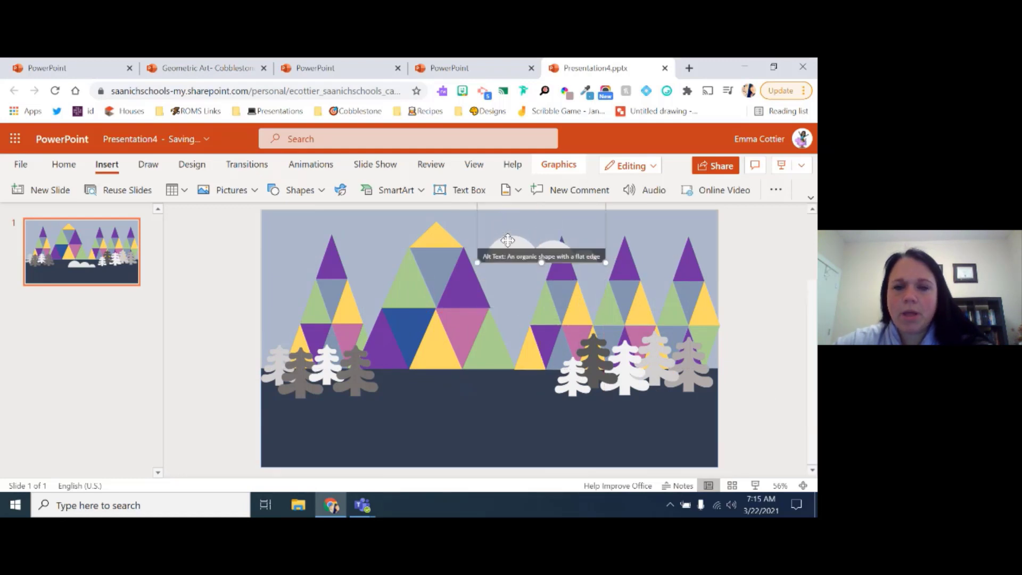
left_click(779, 304)
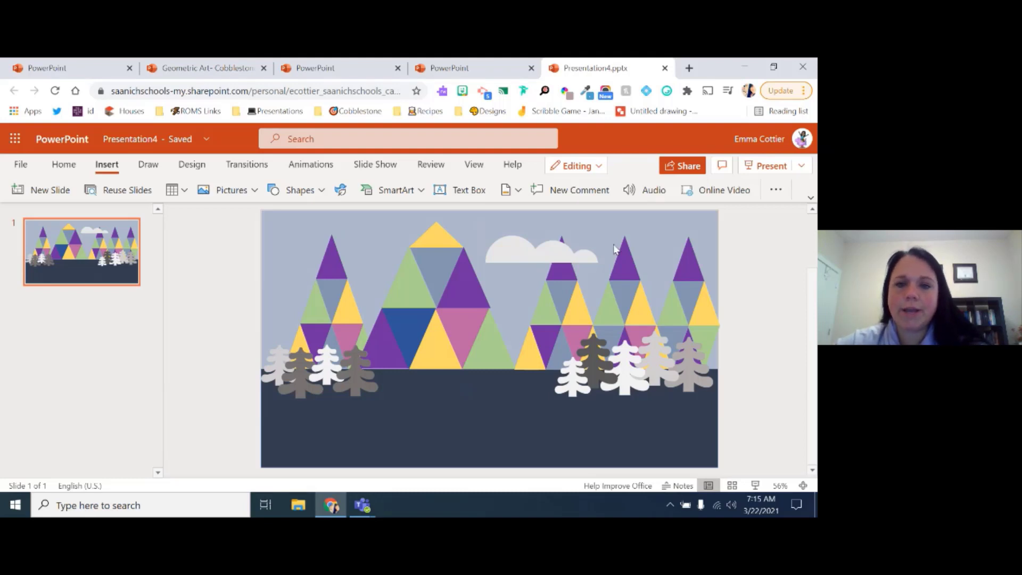
left_click(495, 246)
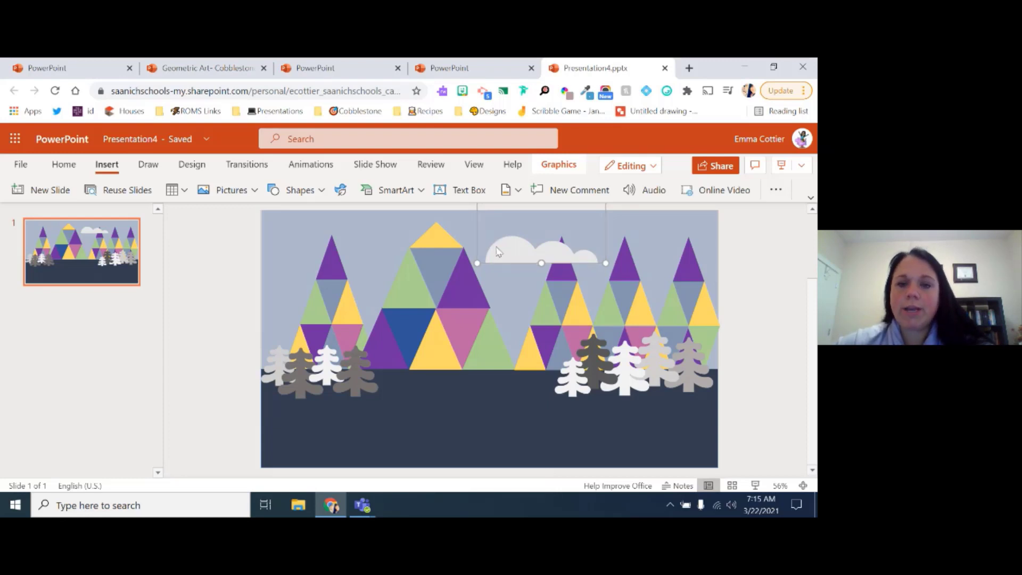
Step: Send the cloud behind the mountains
right_click(496, 248)
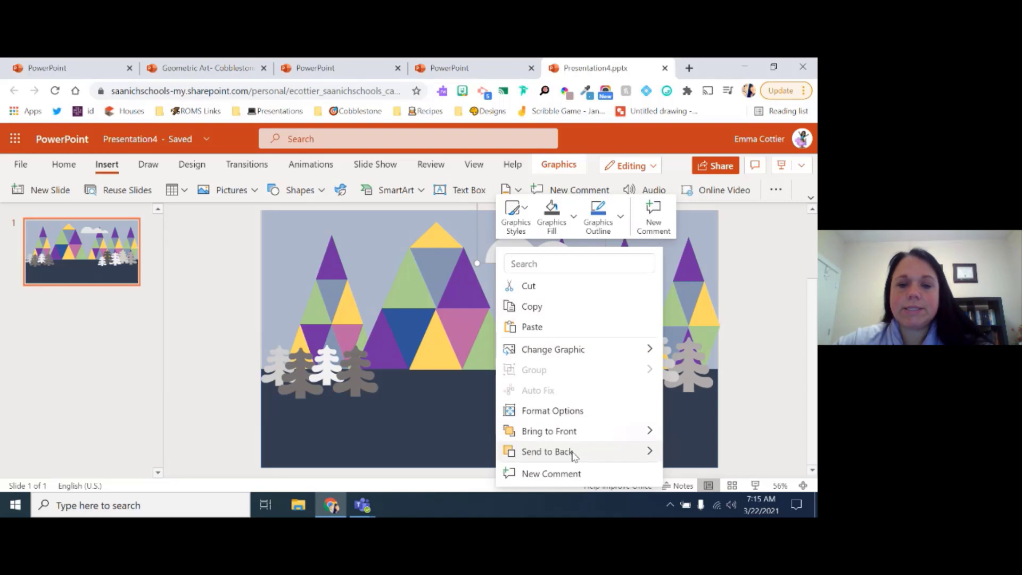
mouse_move(571, 453)
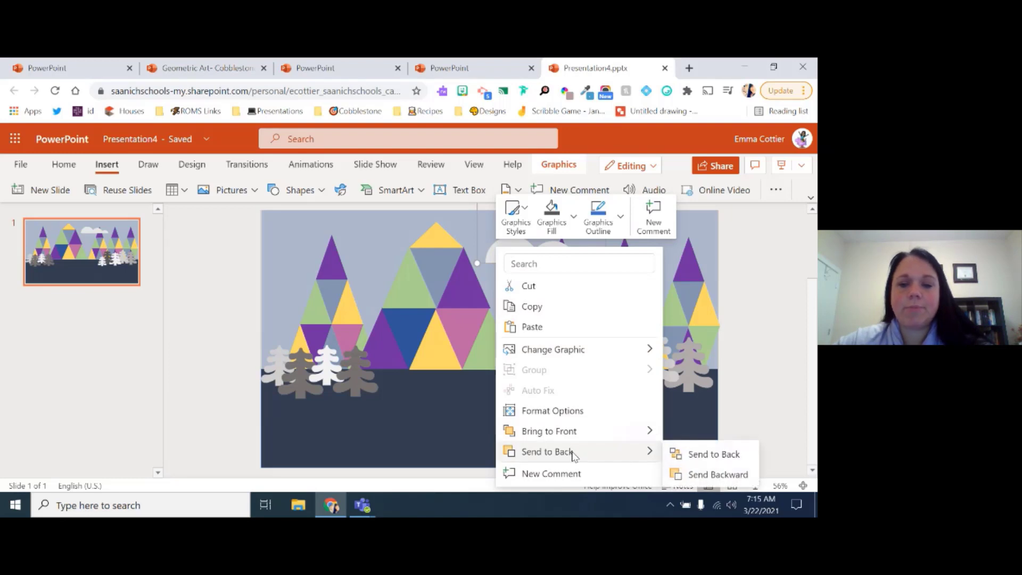
left_click(688, 455)
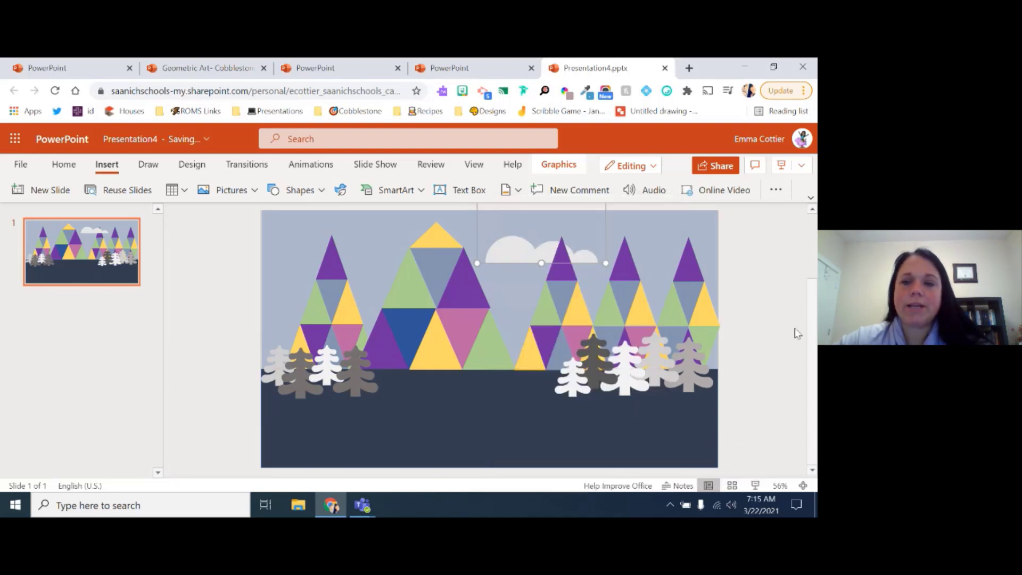
Step: Place a copy of the cloud on the left and send it one layer backward
left_click(500, 249)
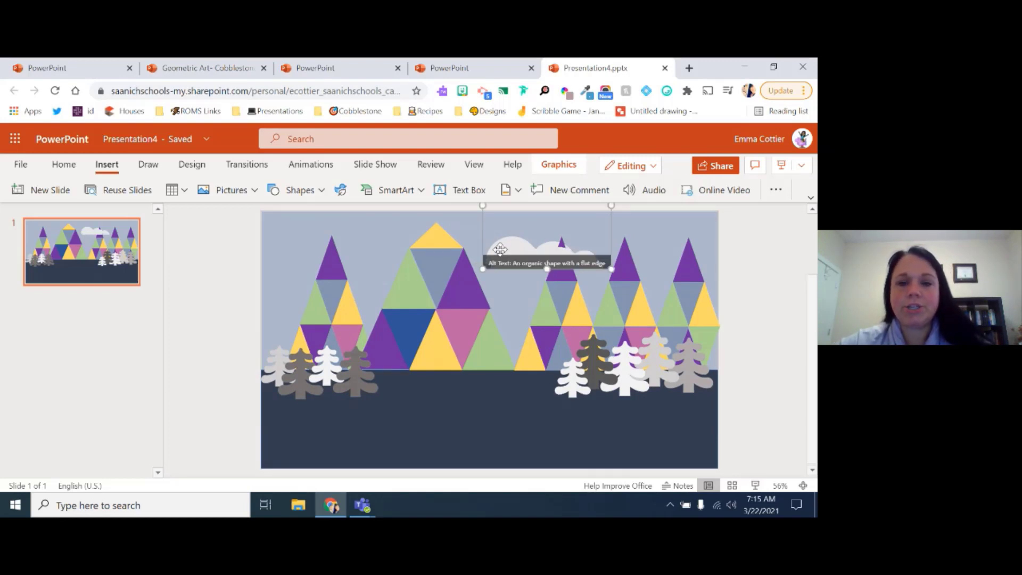
left_click_drag(500, 249, 279, 260)
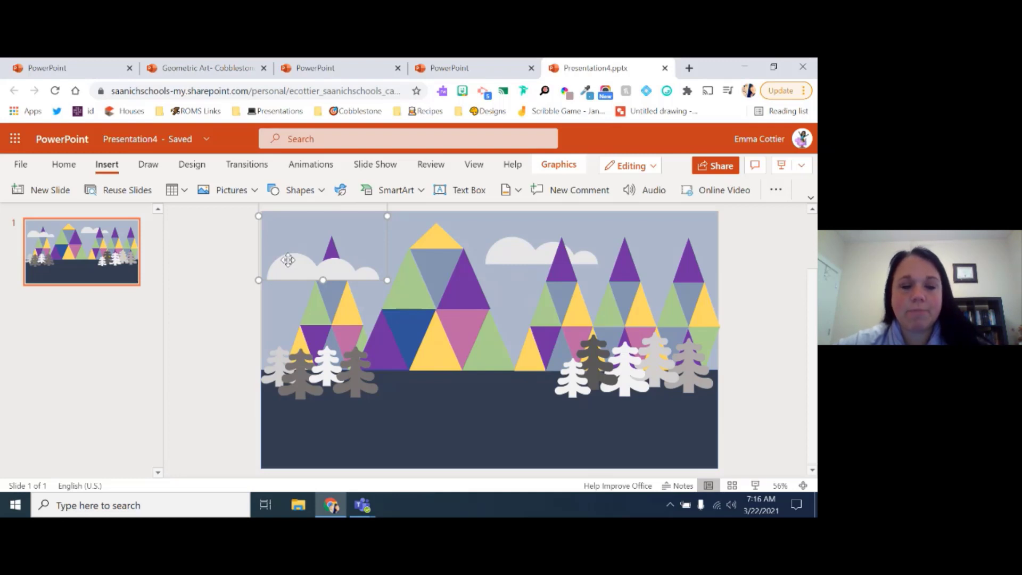
right_click(288, 260)
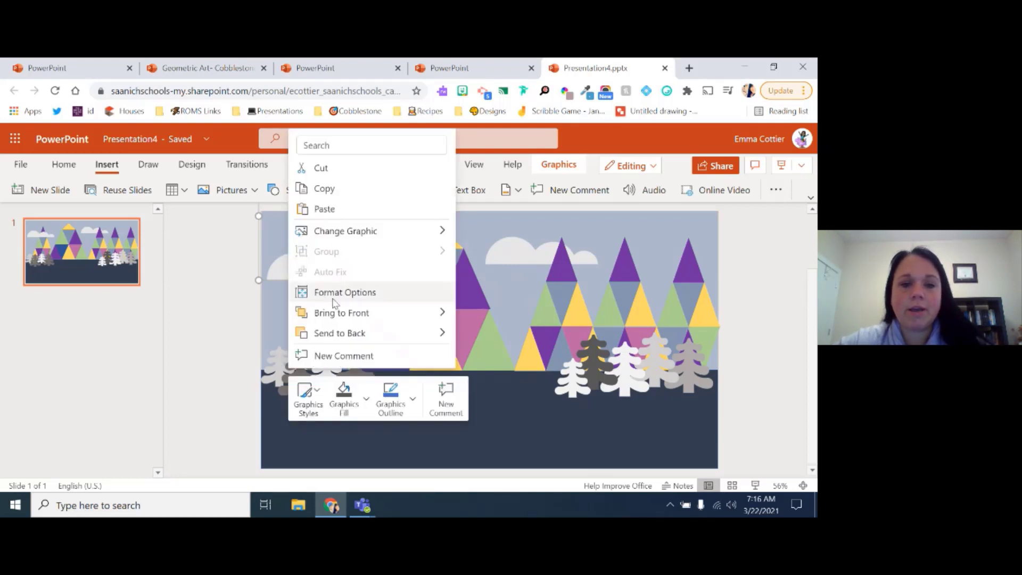
mouse_move(366, 333)
left_click(489, 358)
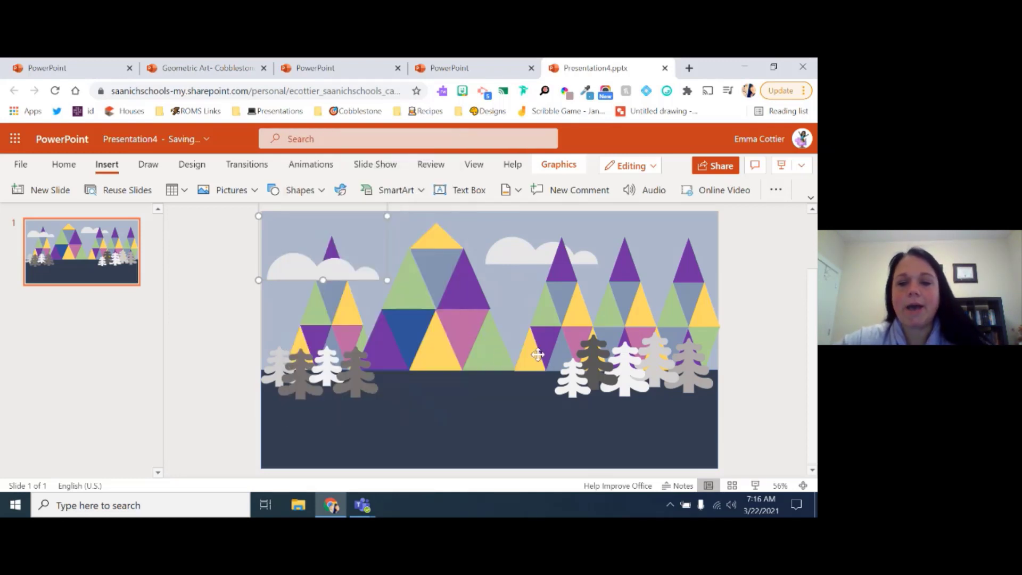
left_click(761, 337)
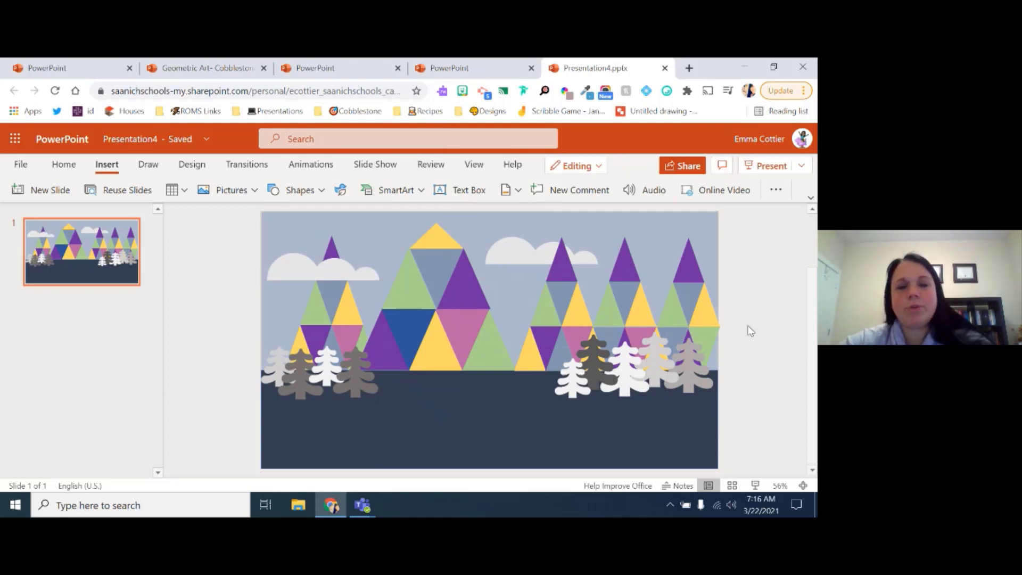
Step: Send the left cloud to the back so the left peak shows in front
left_click(379, 327)
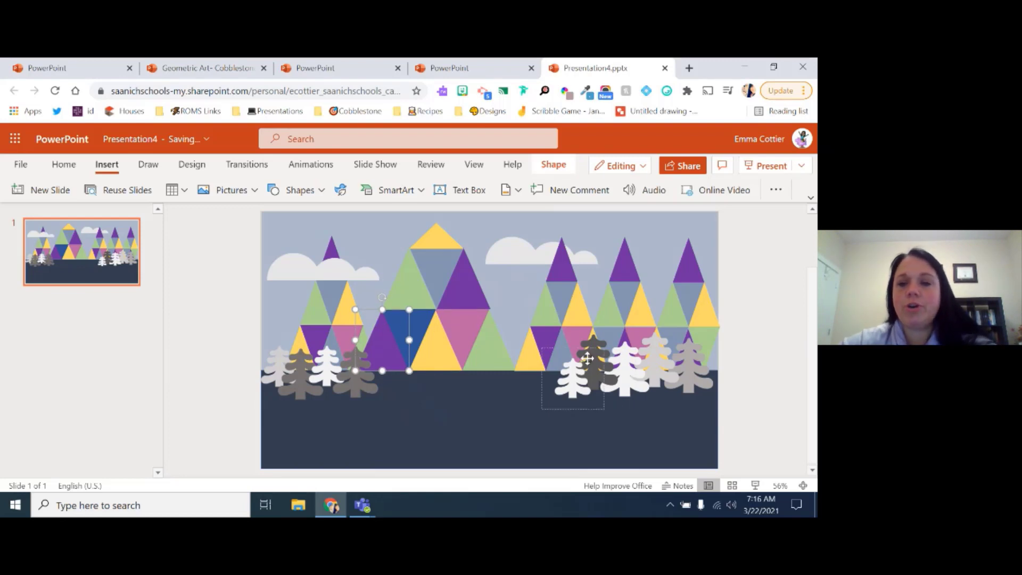
left_click(765, 314)
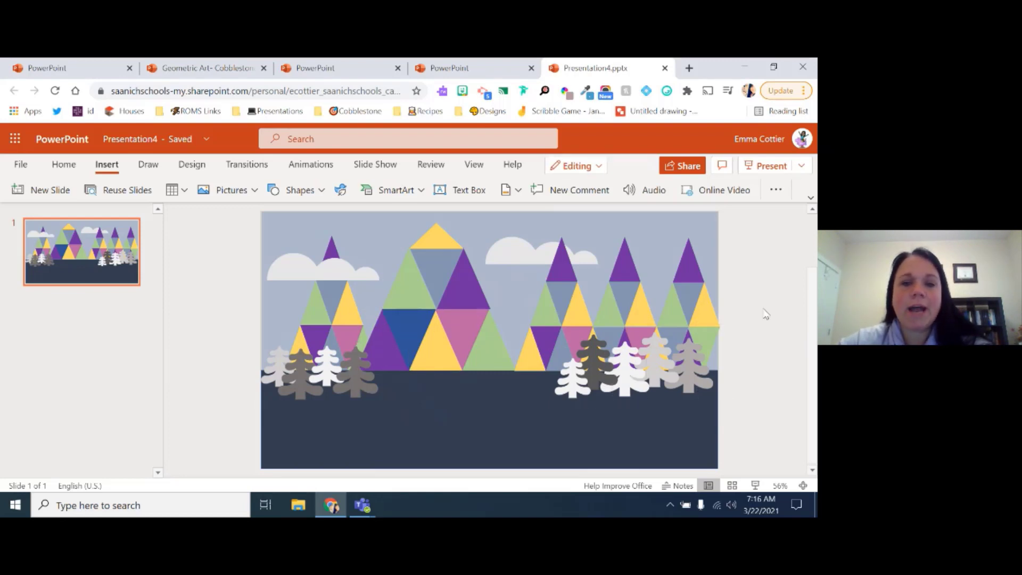
left_click(287, 271)
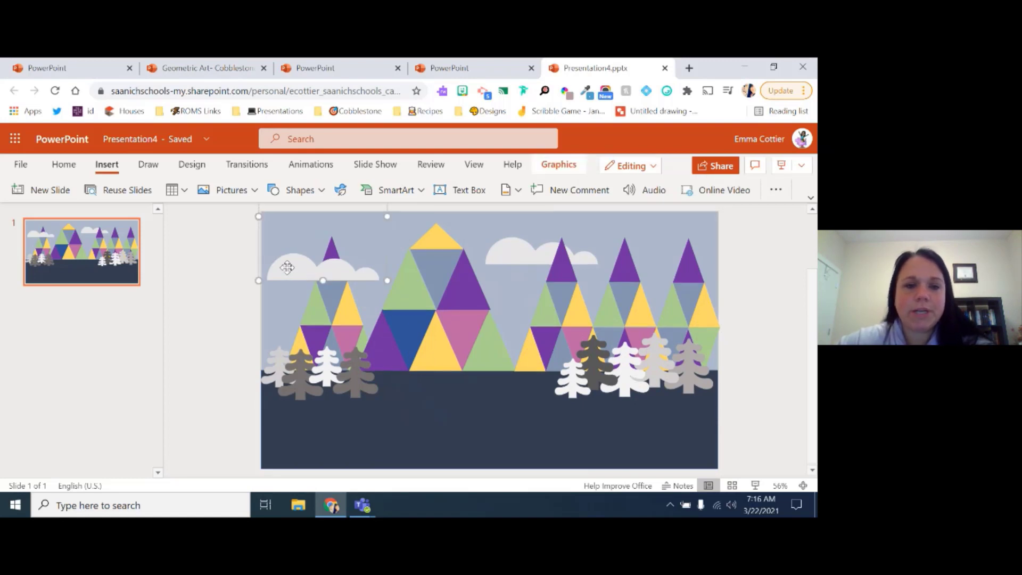
right_click(288, 273)
mouse_move(330, 333)
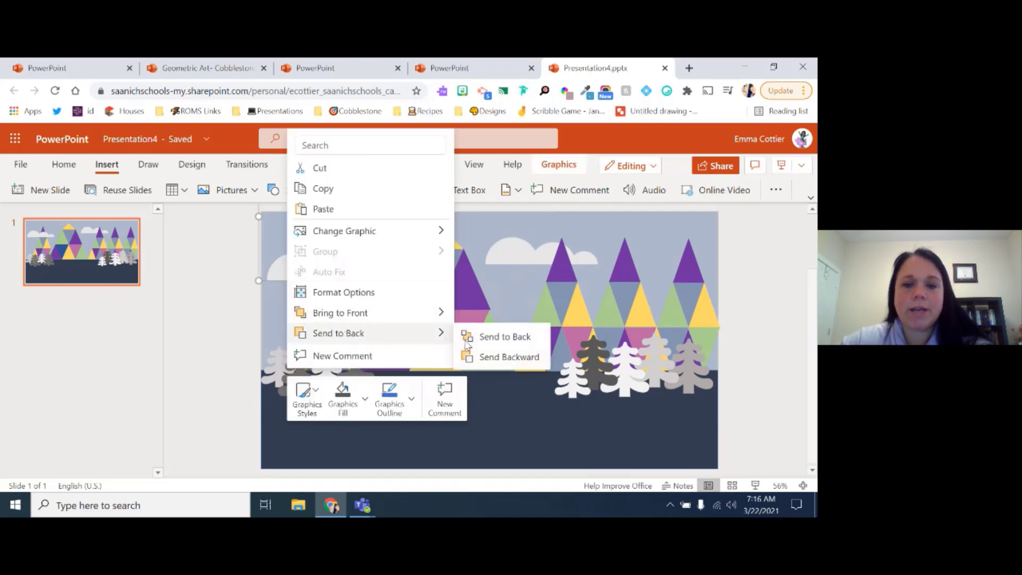
left_click(524, 337)
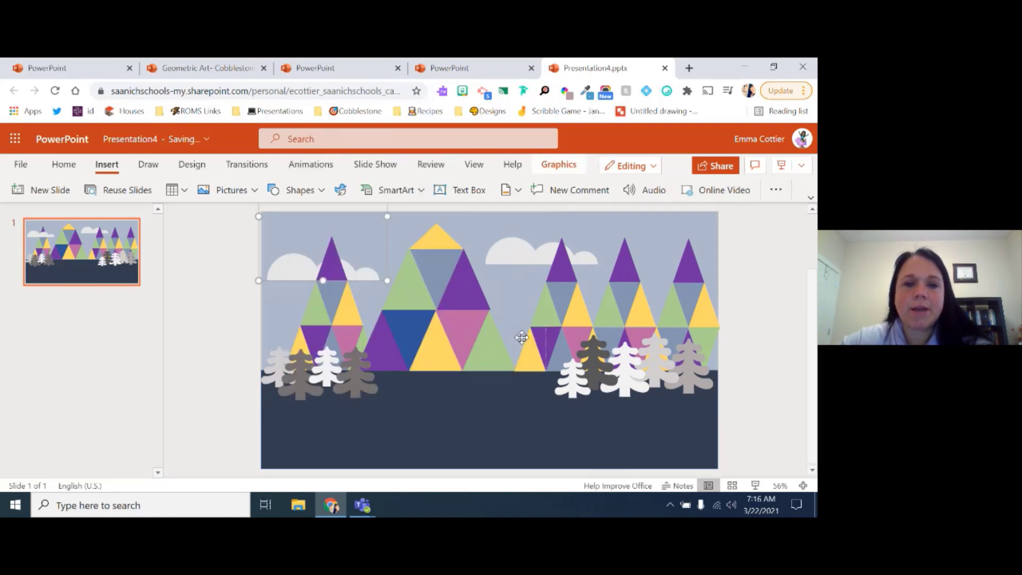
left_click(199, 272)
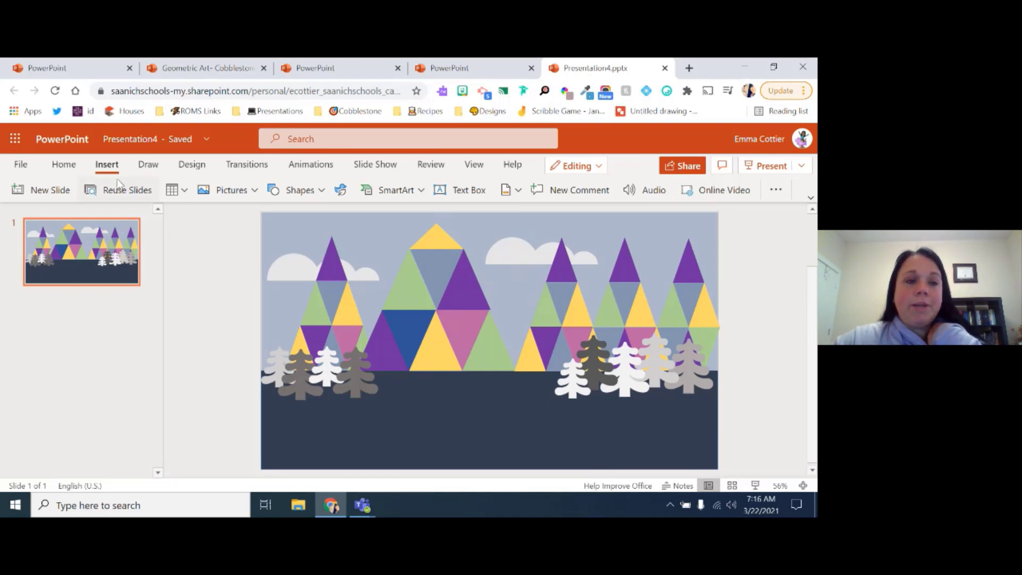
left_click(255, 190)
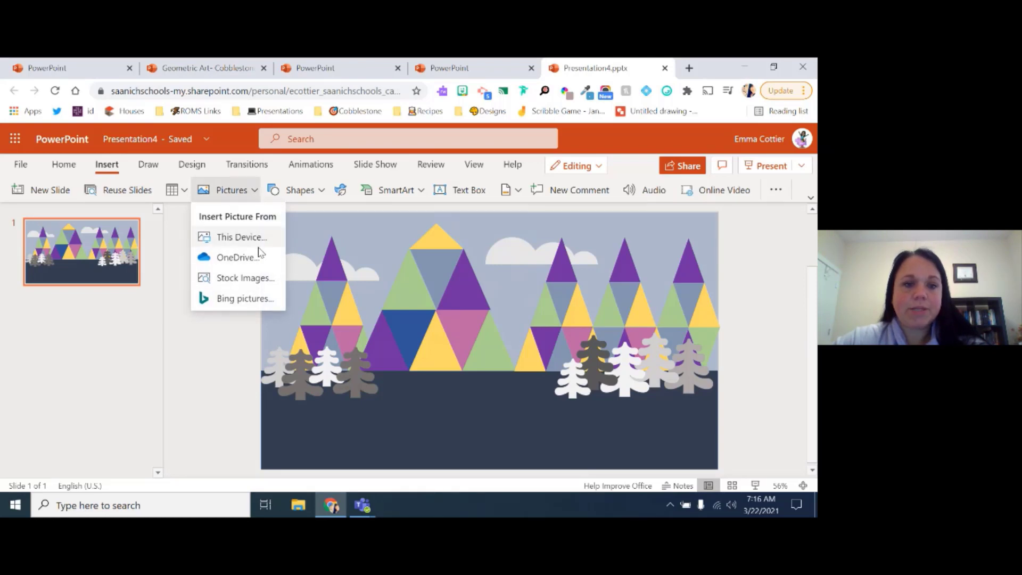
left_click(262, 281)
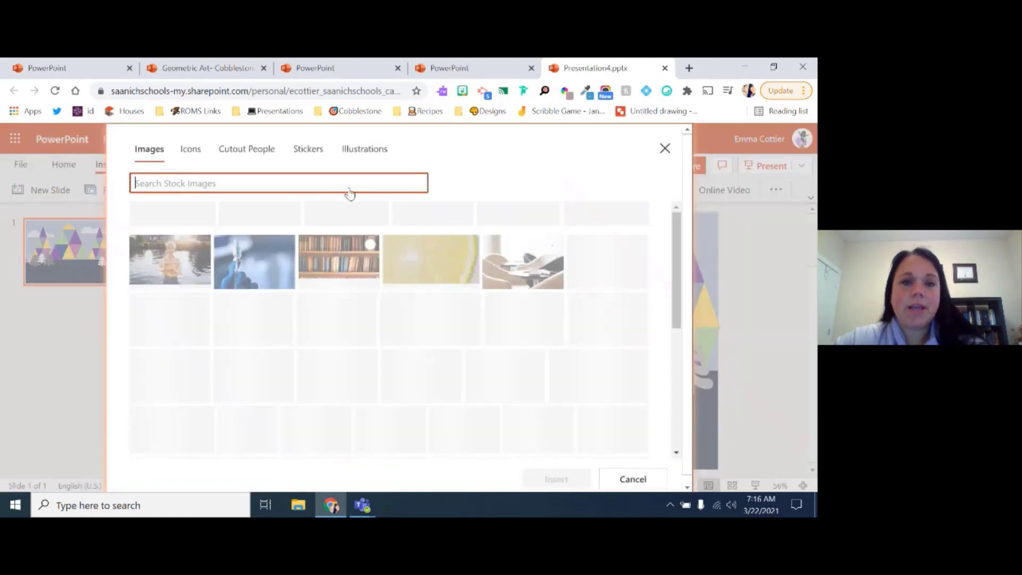
left_click(367, 151)
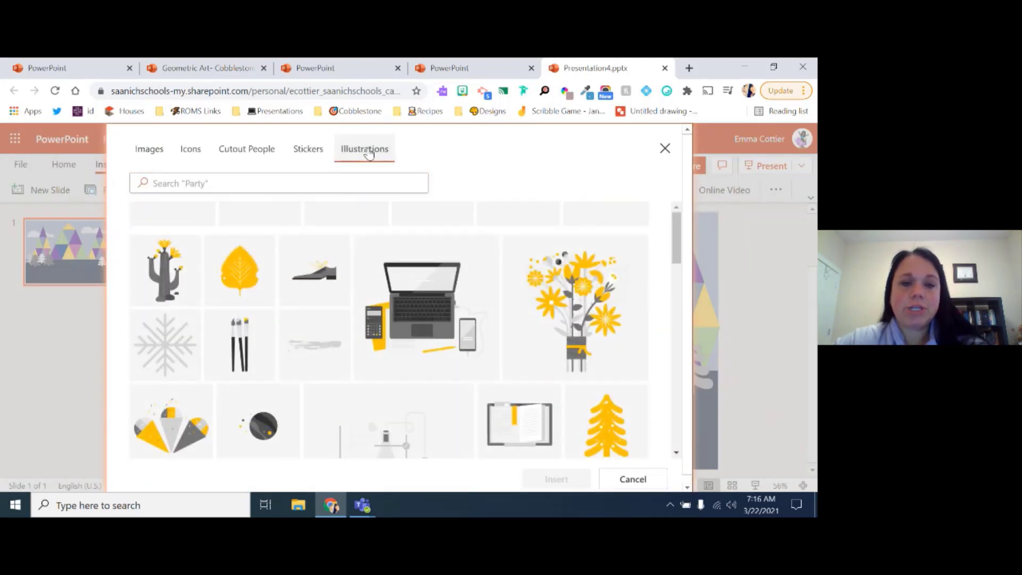
left_click(227, 185)
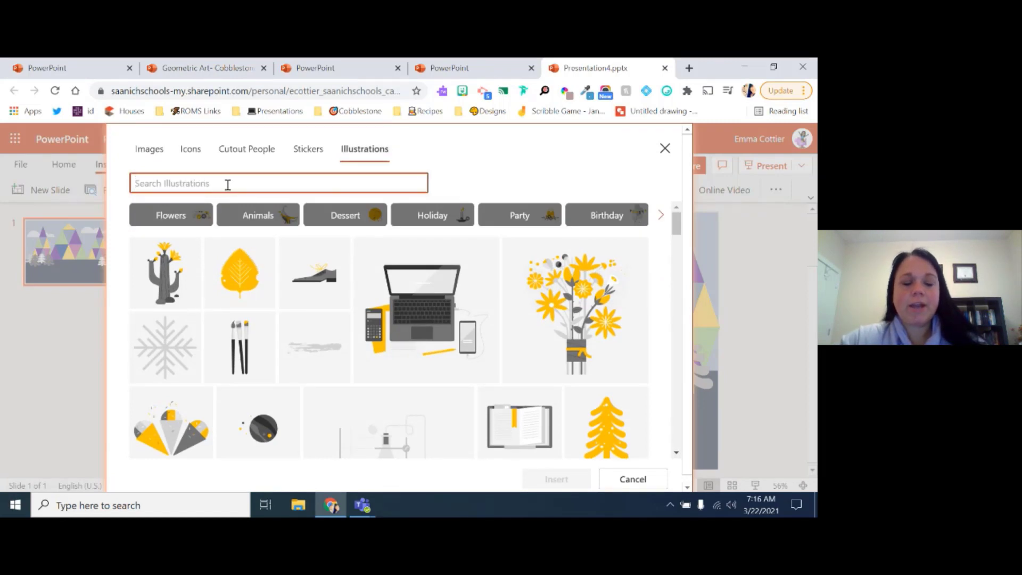
type("shape")
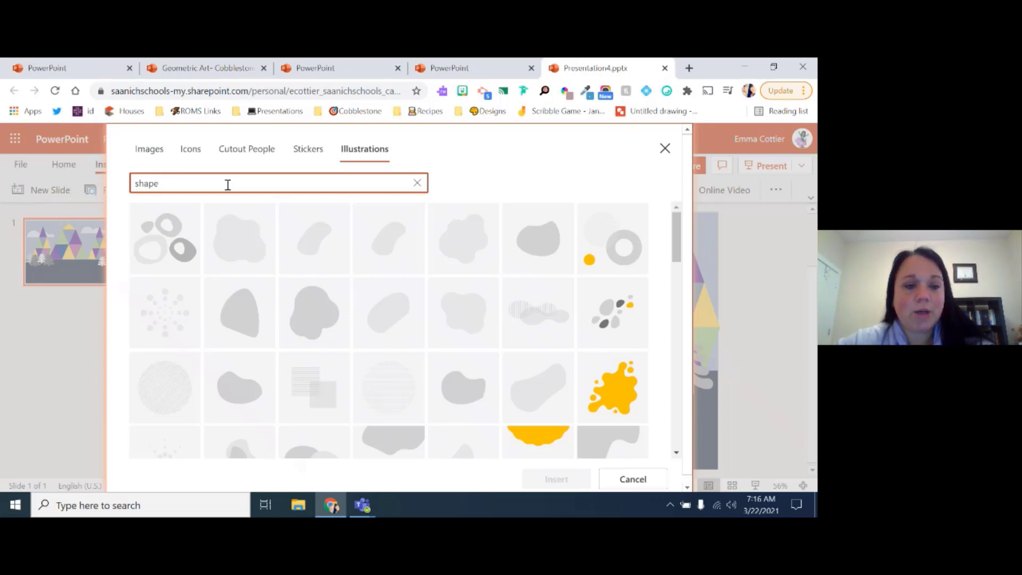
left_click(259, 245)
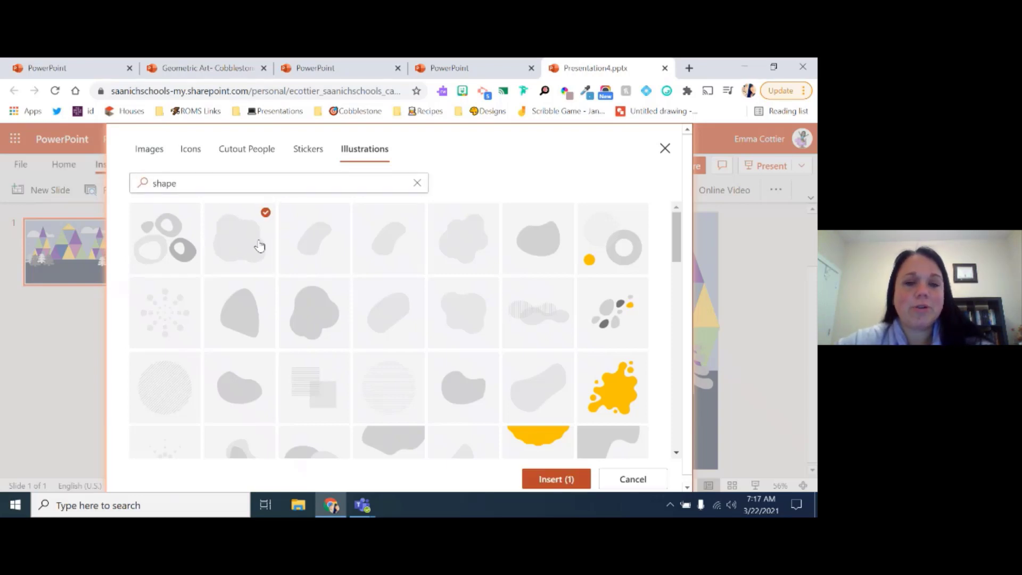
left_click(553, 479)
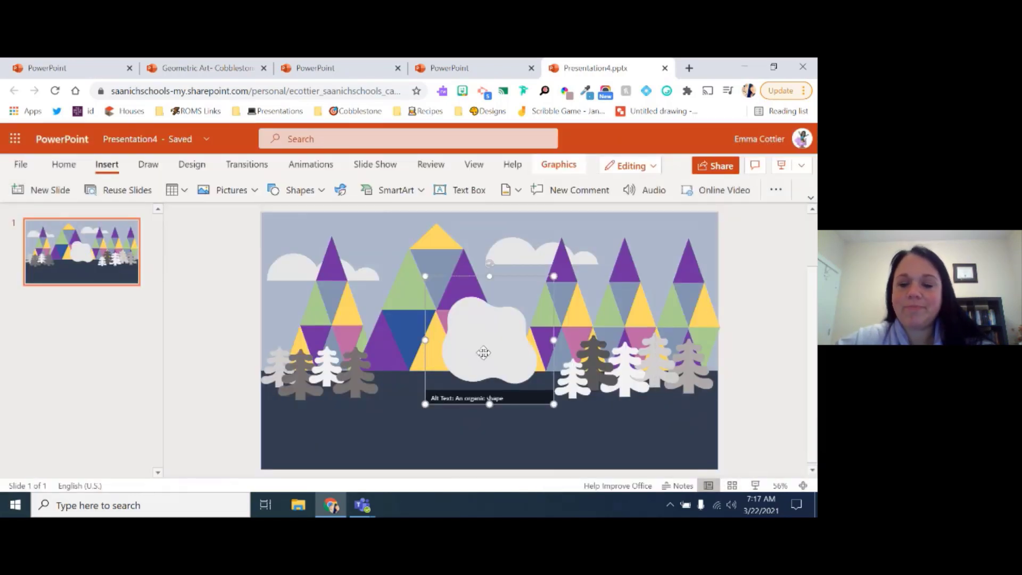
key("Delete")
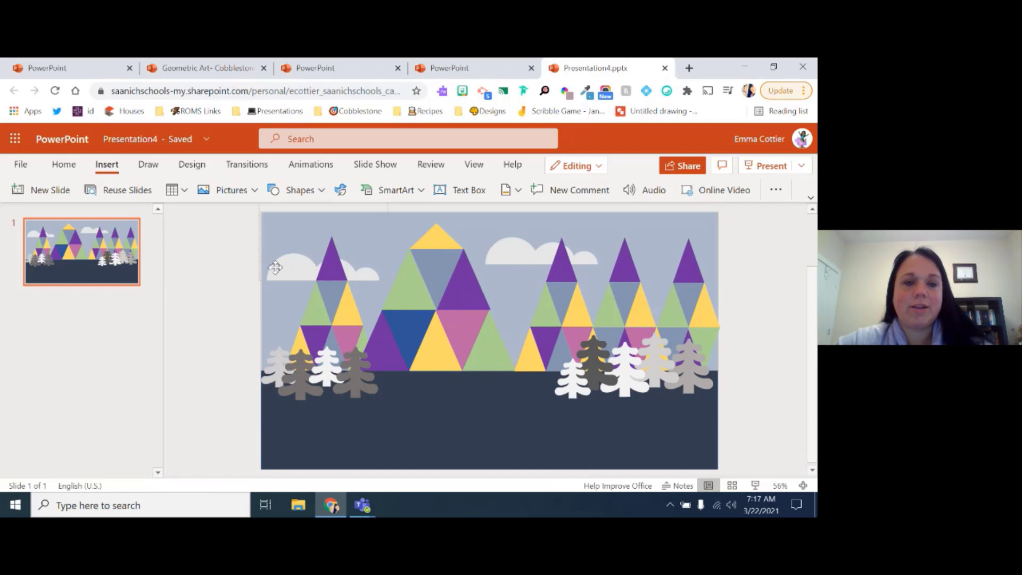
Step: Duplicate the left cloud with Ctrl+D, move it over the right peaks and send it to the back
left_click(275, 268)
key("ctrl+d")
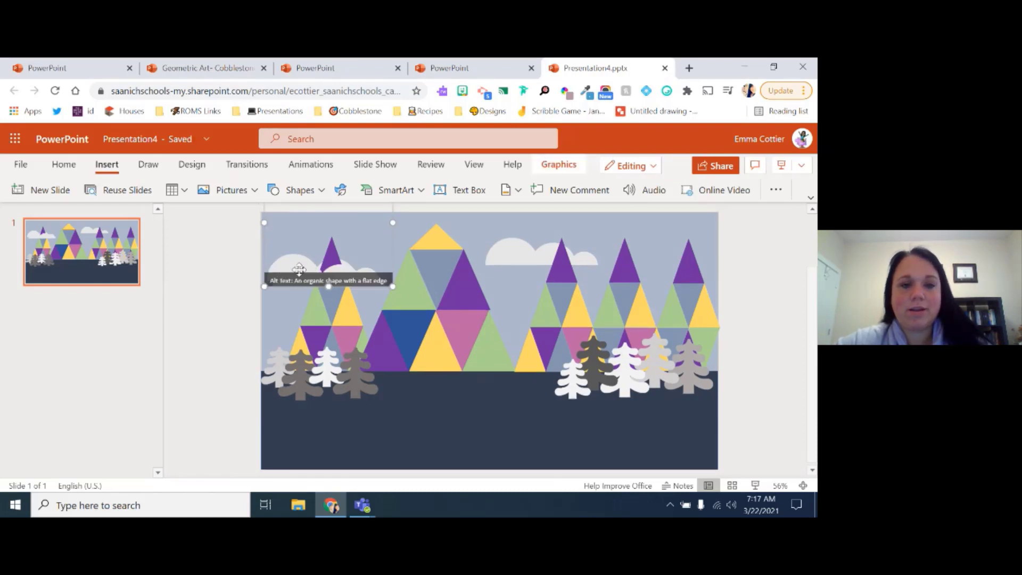
left_click_drag(299, 267, 603, 265)
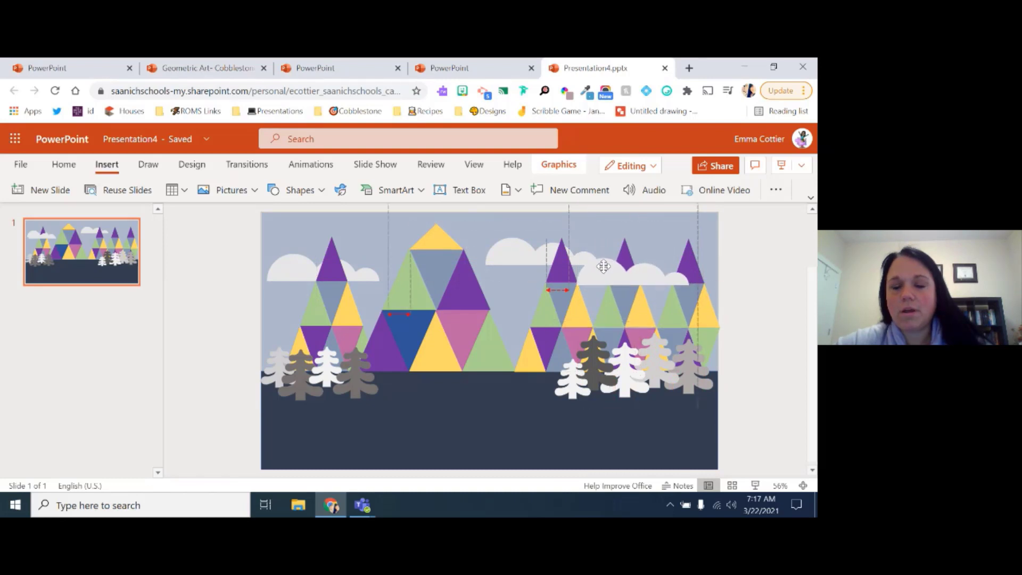
right_click(604, 266)
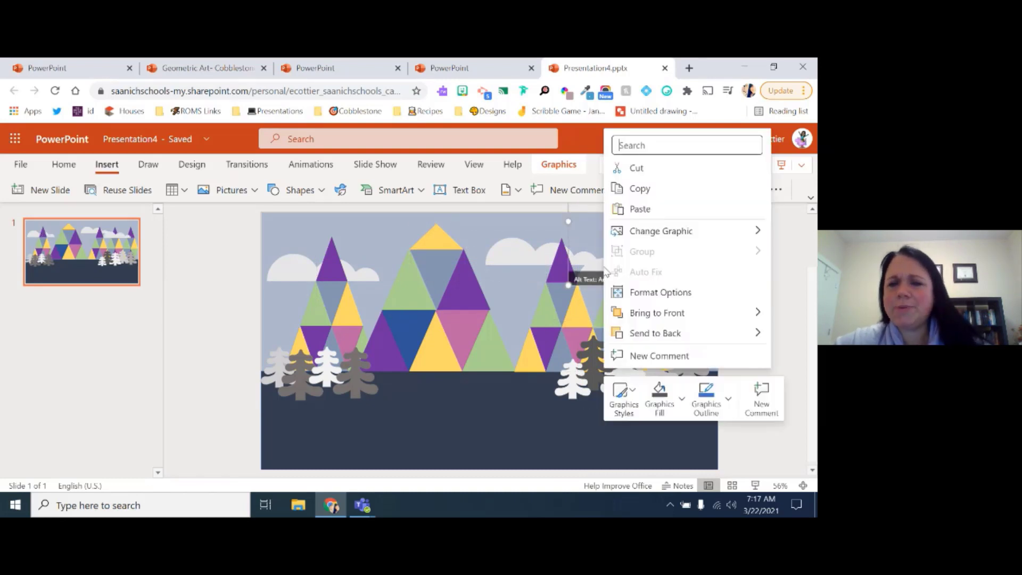
mouse_move(655, 336)
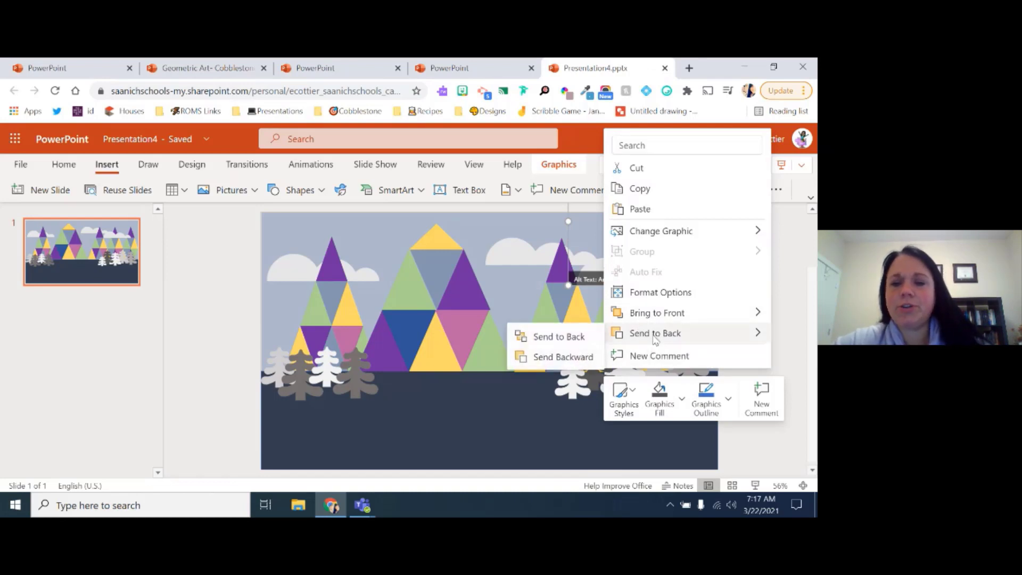
left_click(584, 362)
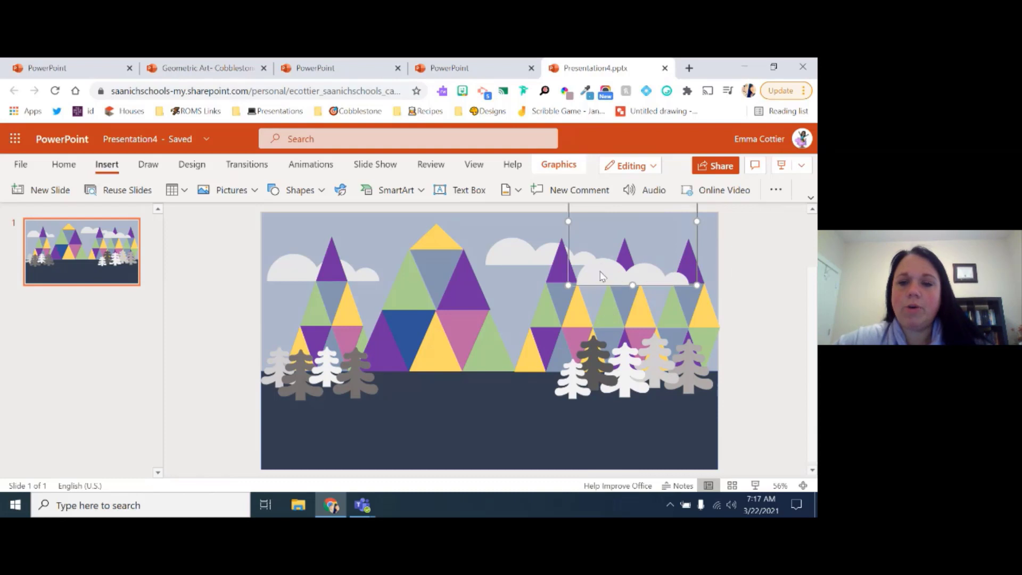
right_click(600, 272)
mouse_move(684, 338)
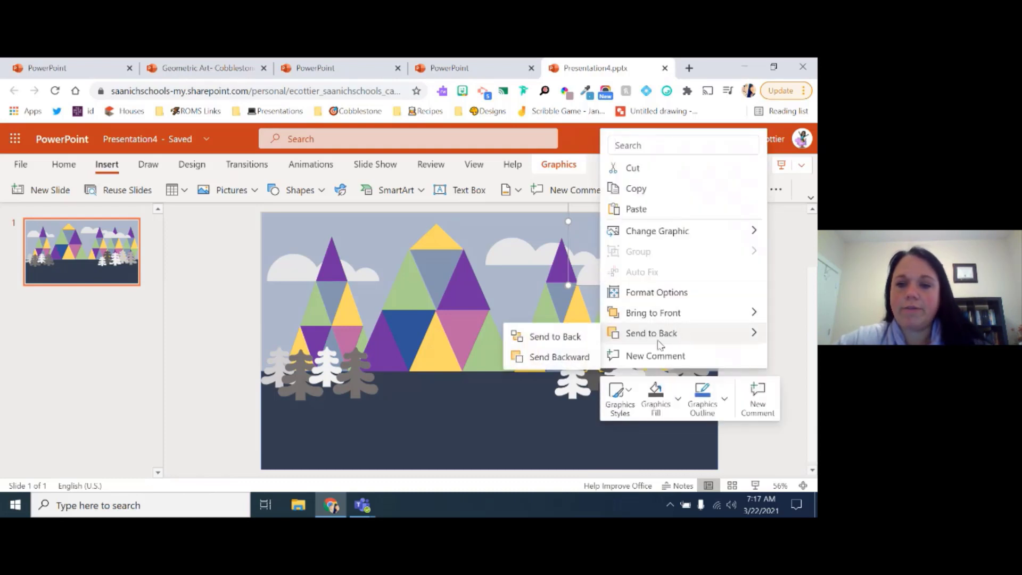
left_click(569, 336)
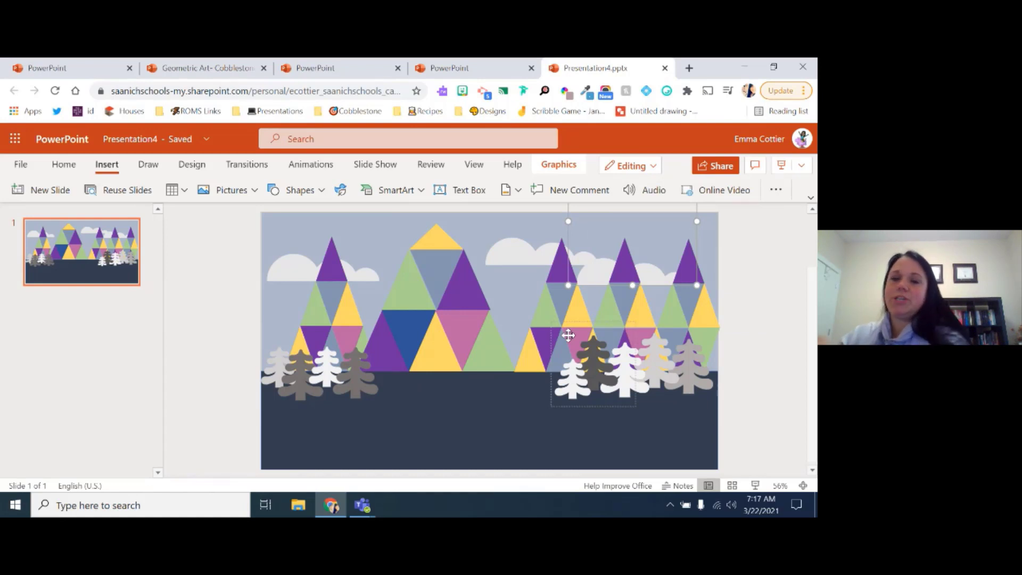
Step: Nudge the copied cloud down and right until it tucks under the peak tips
key("Down")
key("Down")
key("Down")
key("Right")
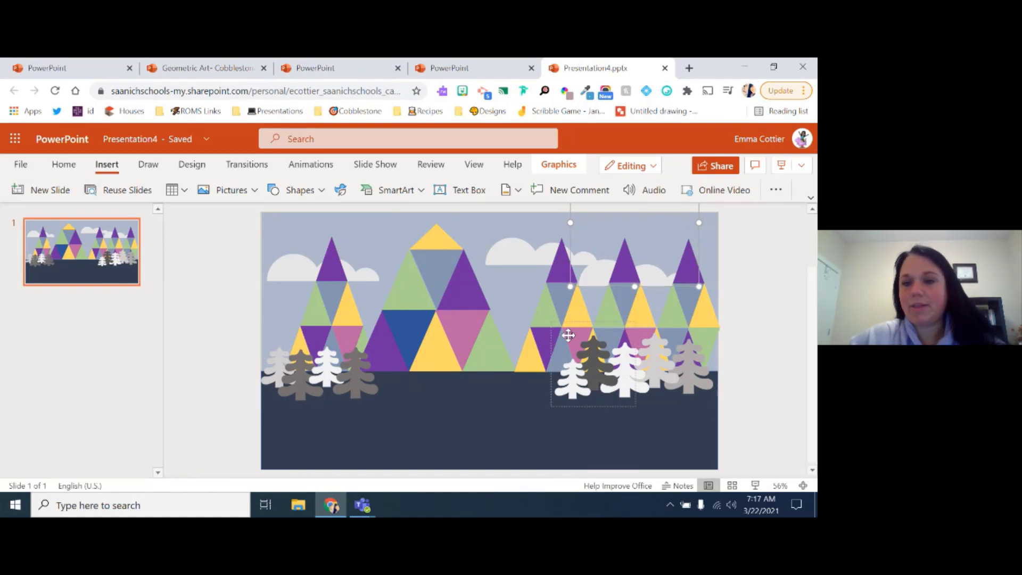
key("Right")
key("Right")
key("Right")
key("Down")
key("Right")
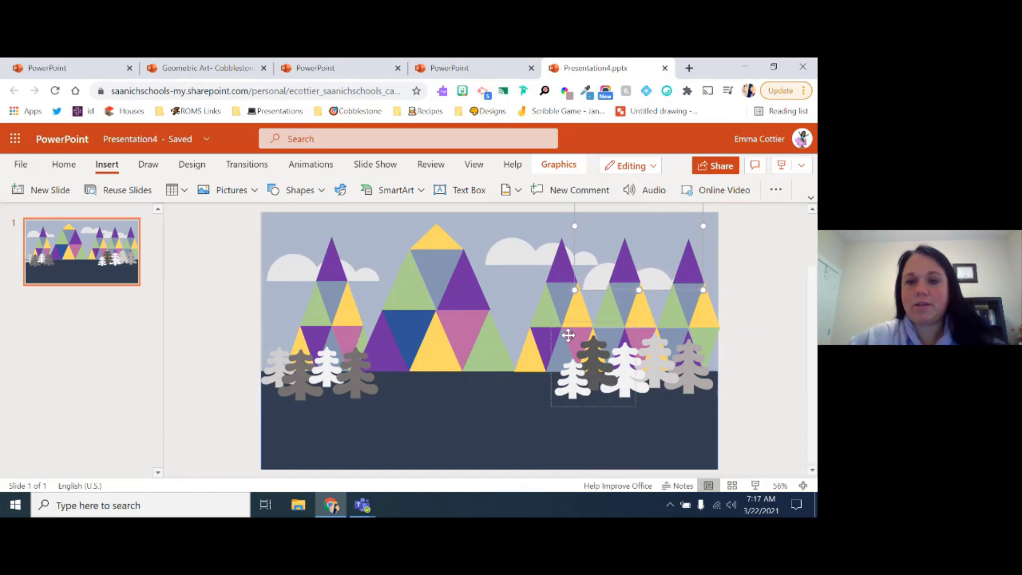
key("Down")
key("Down")
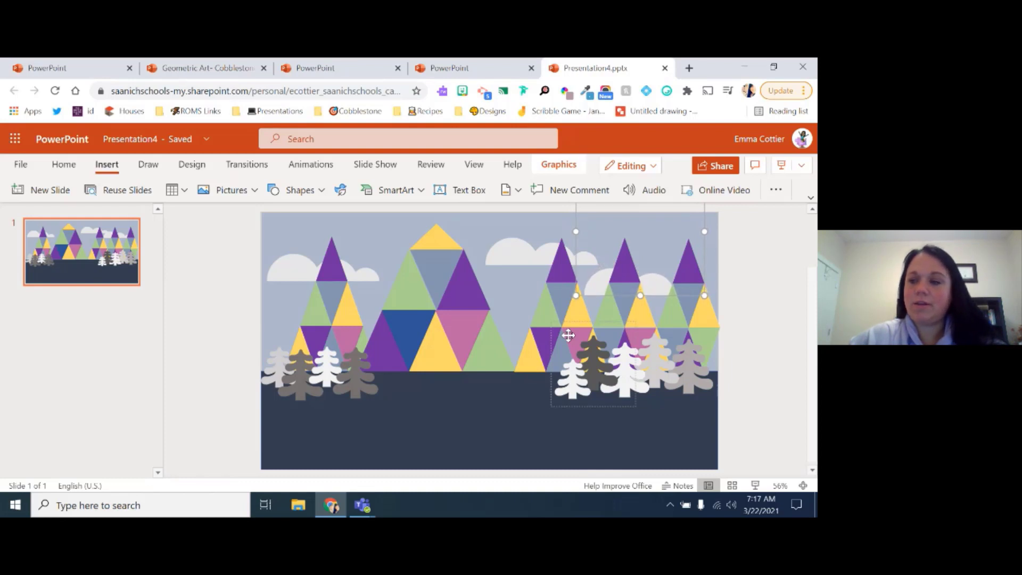
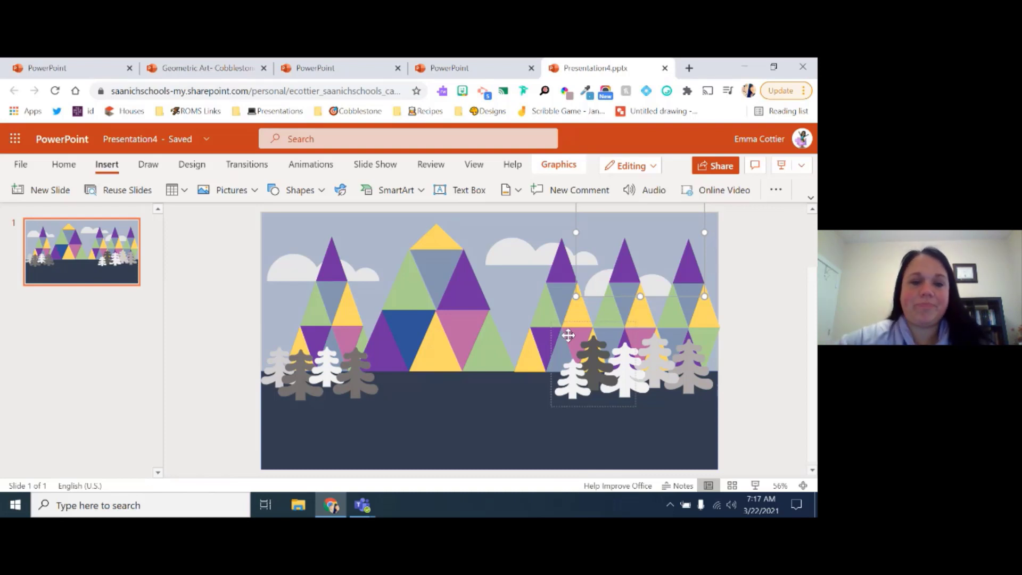
Step: Move a grey pine tree under the central mountain and shrink it to about 1.78 inches wide
left_click(267, 368)
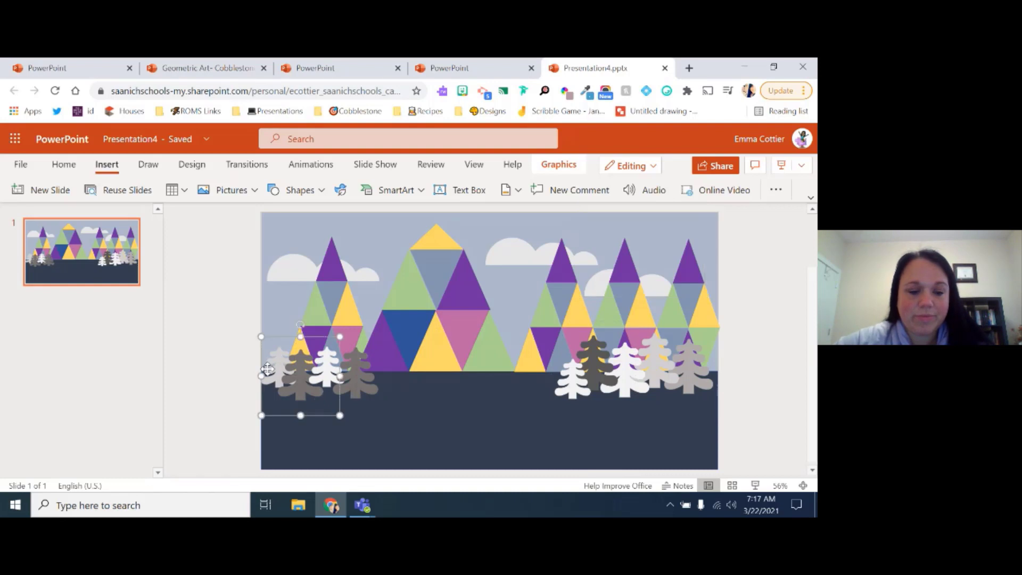
left_click_drag(373, 373, 399, 378)
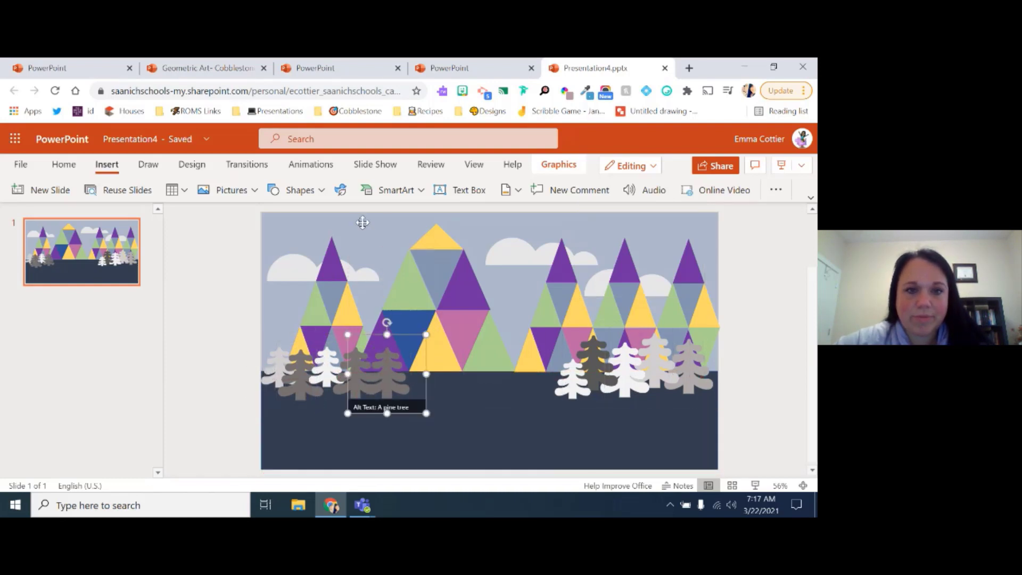
left_click(556, 165)
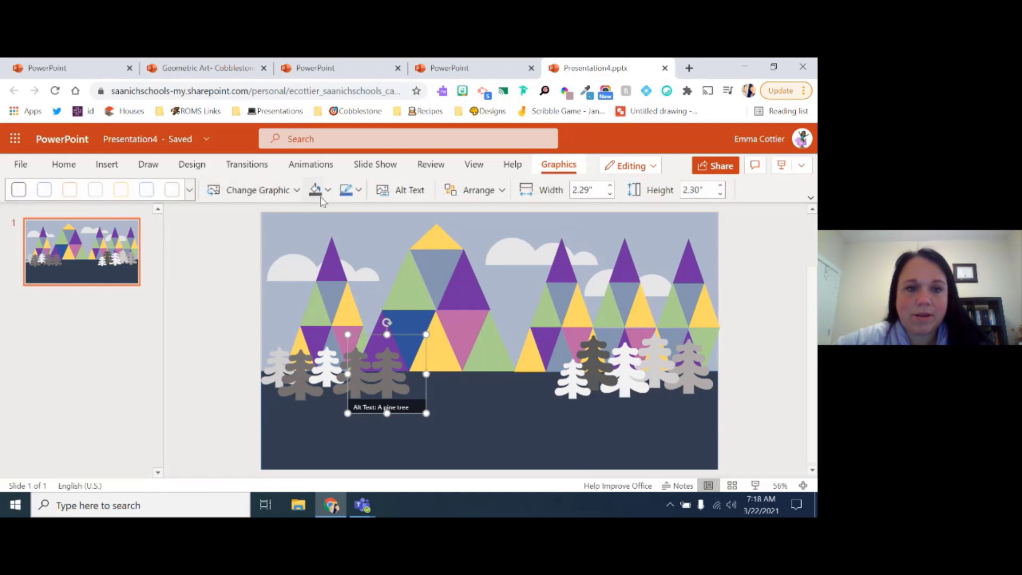
left_click(329, 193)
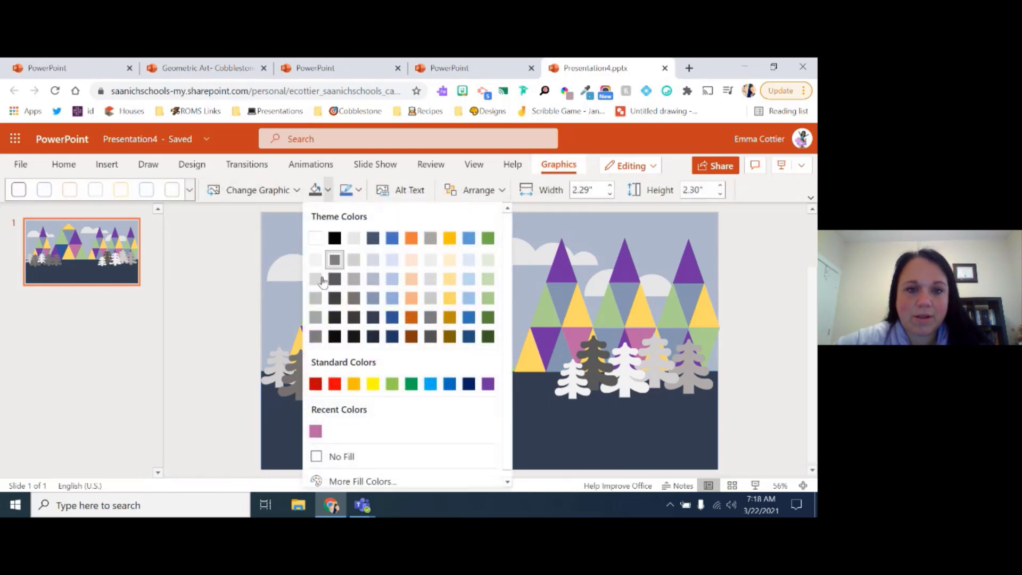
key("Escape")
left_click_drag(426, 339, 408, 356)
left_click_drag(381, 388, 393, 382)
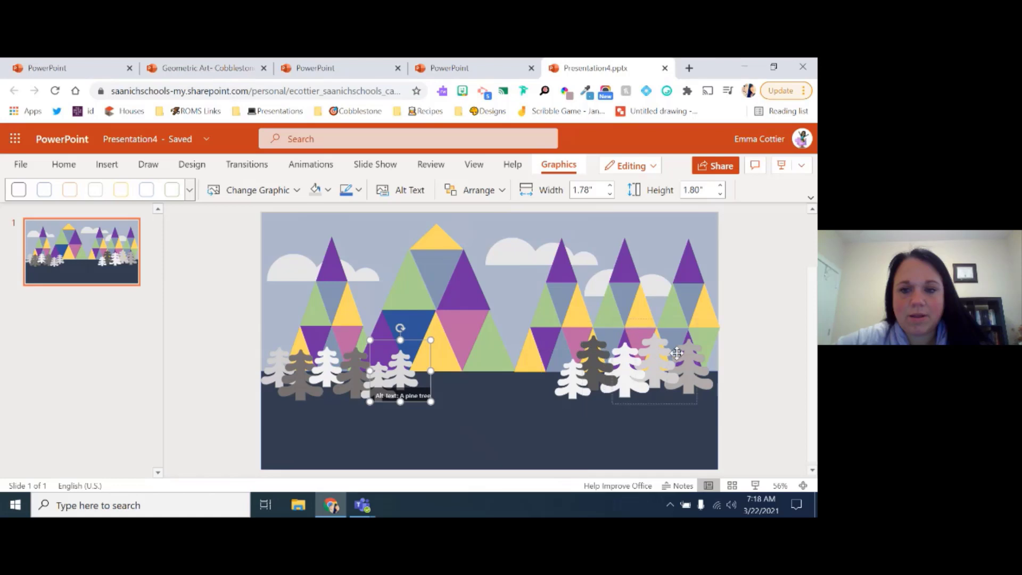
Step: Move a light-grey pine tree from the right cluster toward the mountains and shrink it to about 1.75 inches
left_click(657, 347)
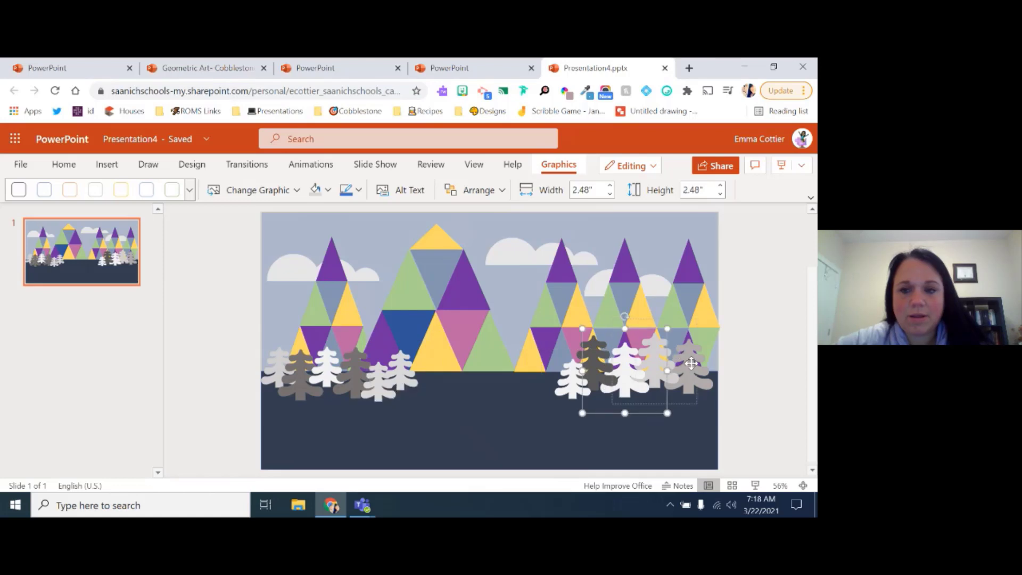
left_click_drag(623, 372, 545, 359)
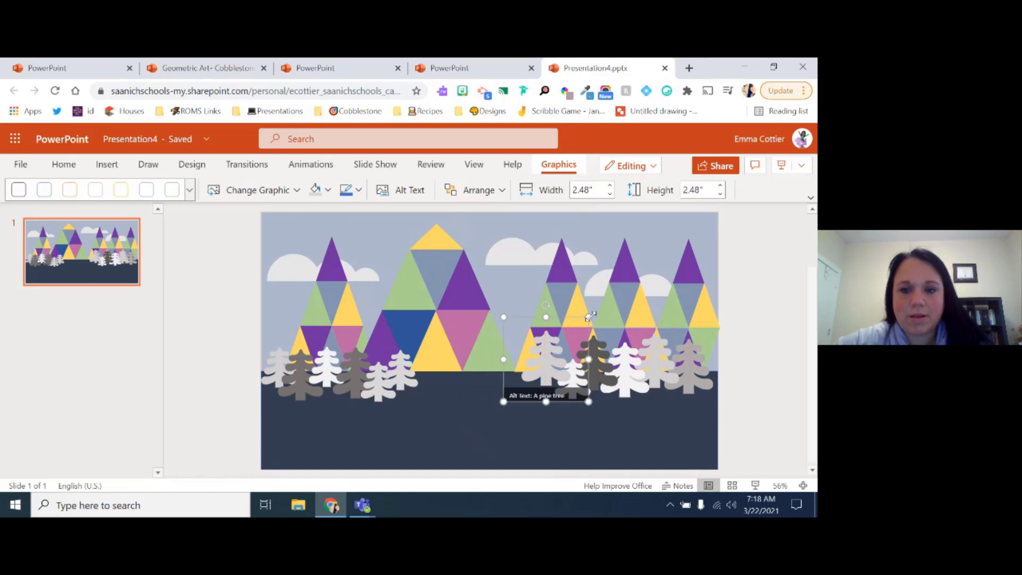
left_click_drag(589, 317, 557, 362)
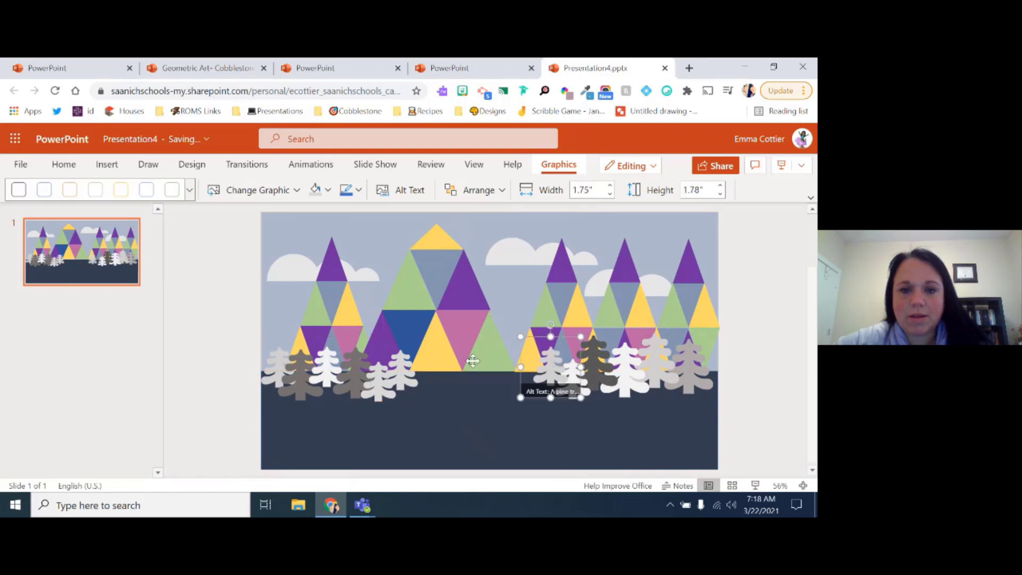
Step: Recolour the small pine trees light grey and dark grey from the Graphics Fill swatches
left_click(399, 372)
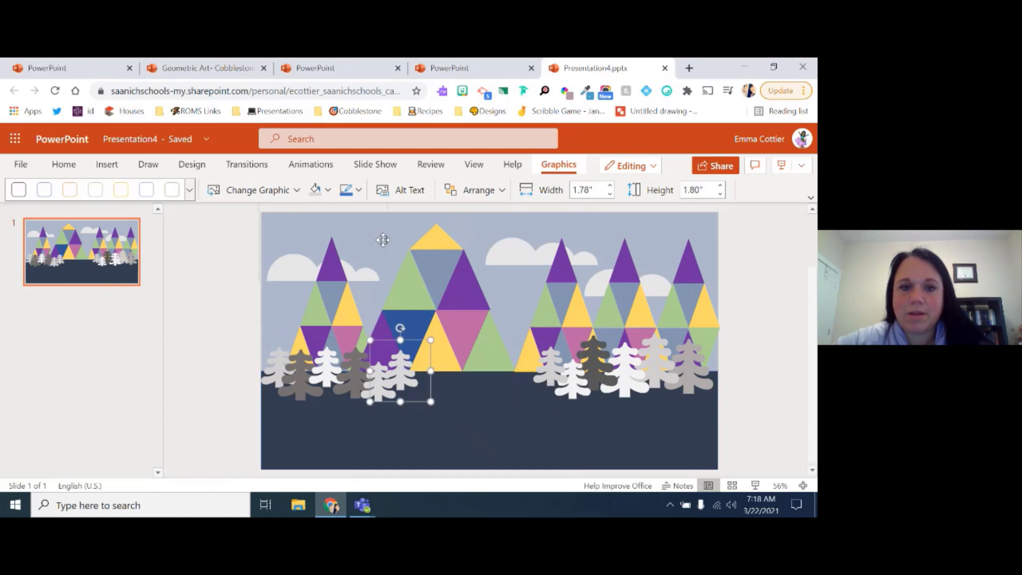
left_click(328, 191)
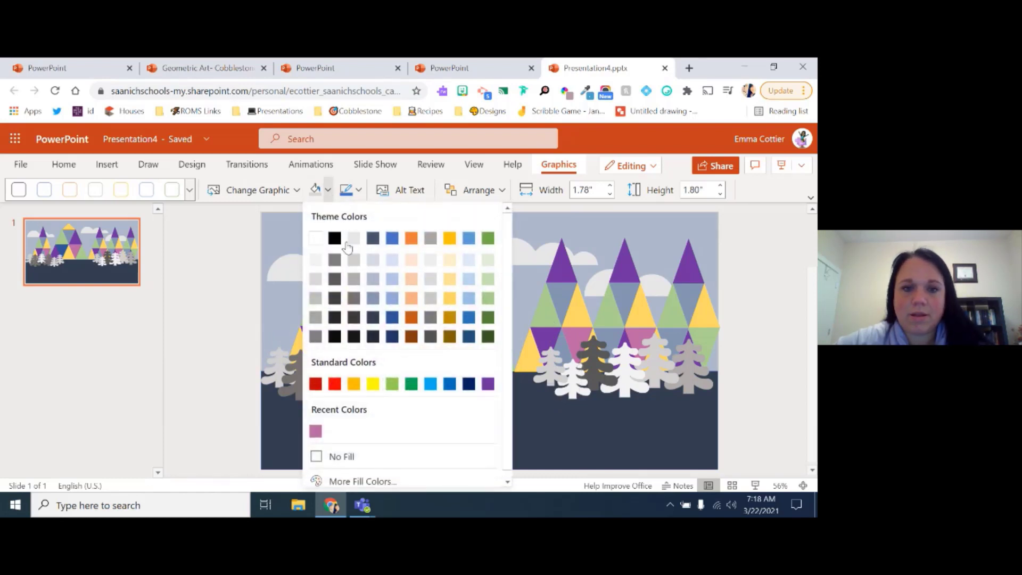
left_click(355, 278)
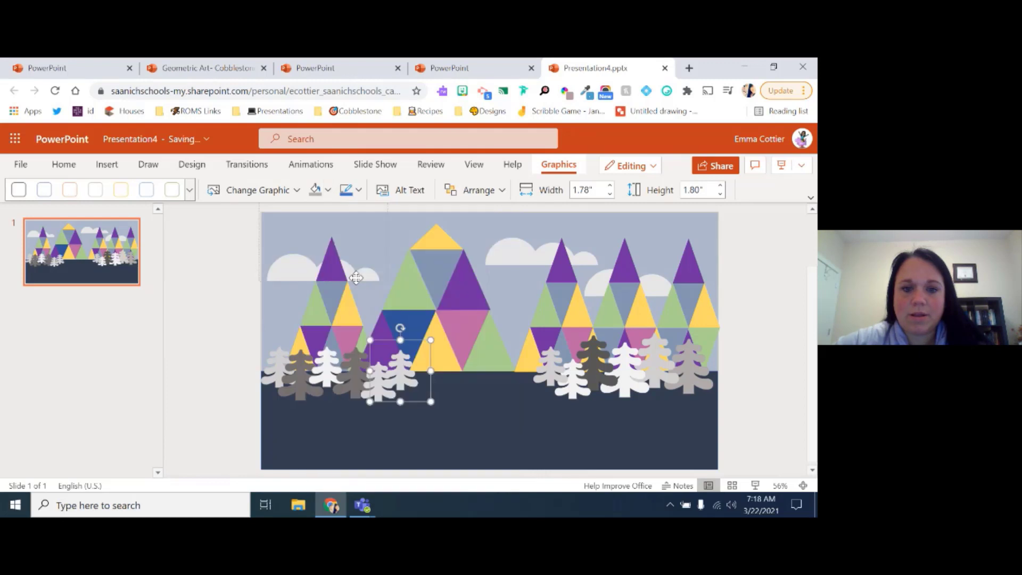
left_click(328, 191)
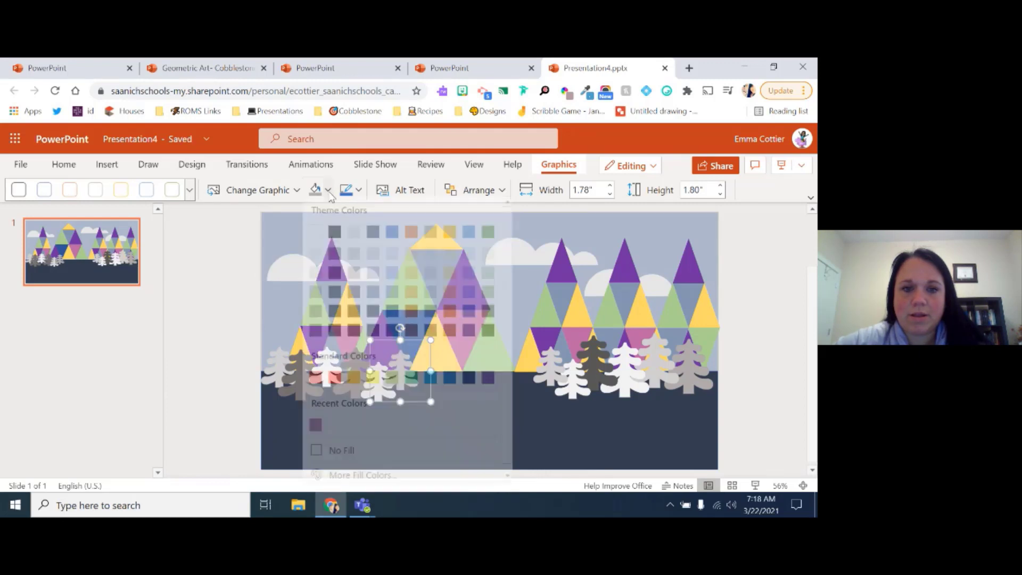
left_click(354, 298)
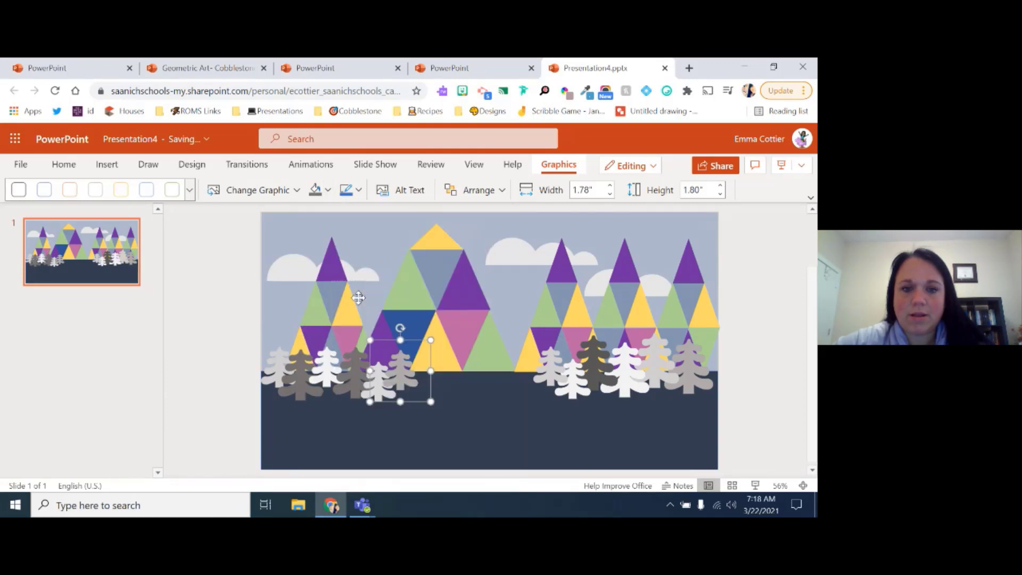
left_click(749, 379)
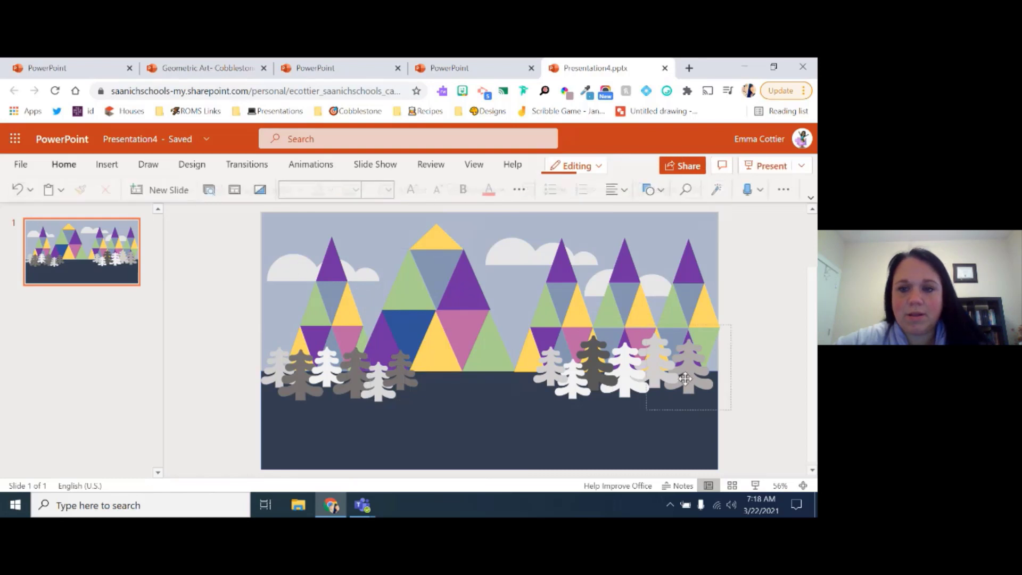
Step: Insert an abstract blob illustration found by searching stock illustrations for 'shape'
left_click(596, 345)
left_click(757, 341)
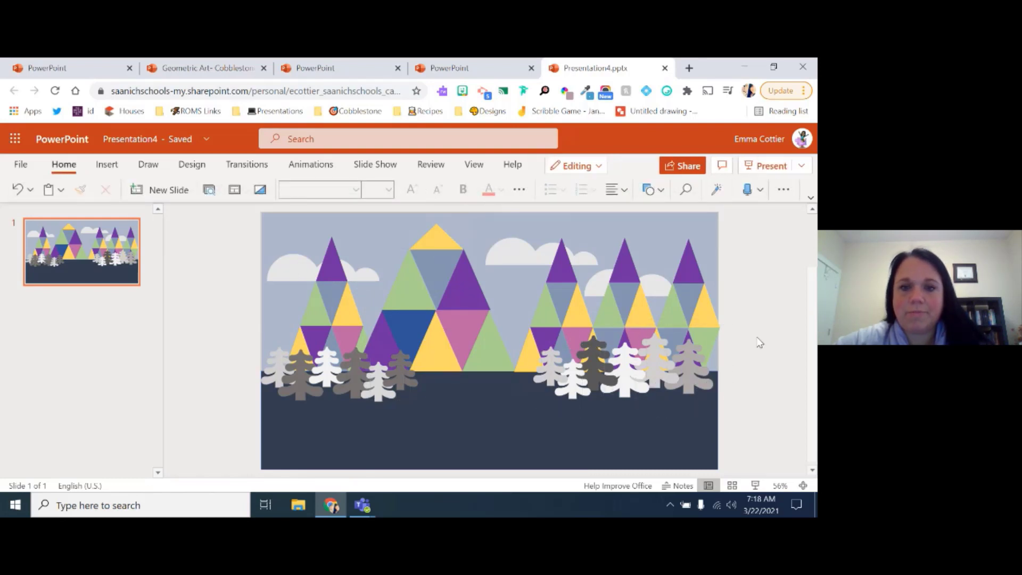
left_click(105, 166)
left_click(255, 192)
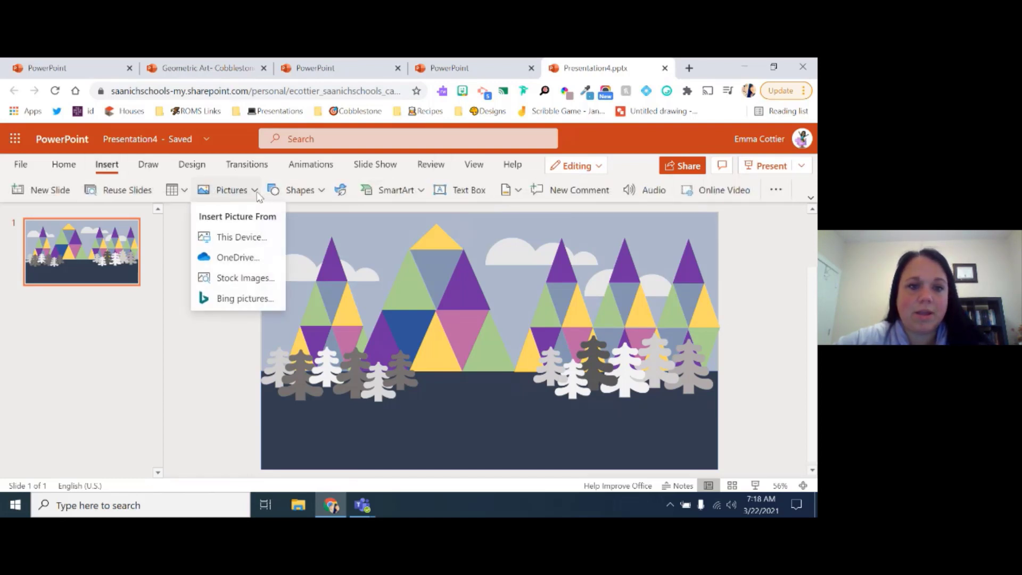
left_click(269, 279)
left_click(371, 151)
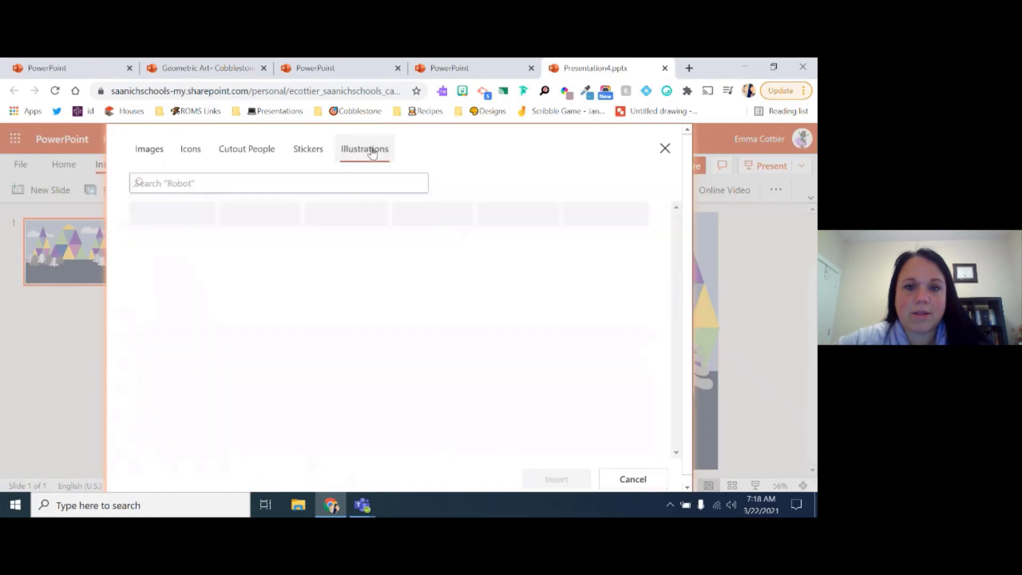
left_click(269, 183)
type("shape")
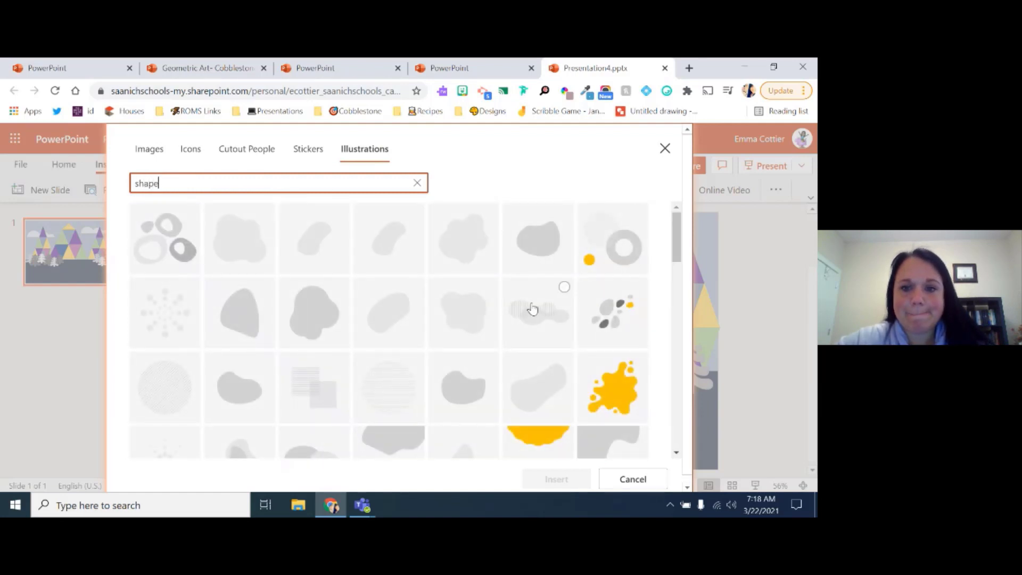
left_click(532, 308)
left_click(566, 478)
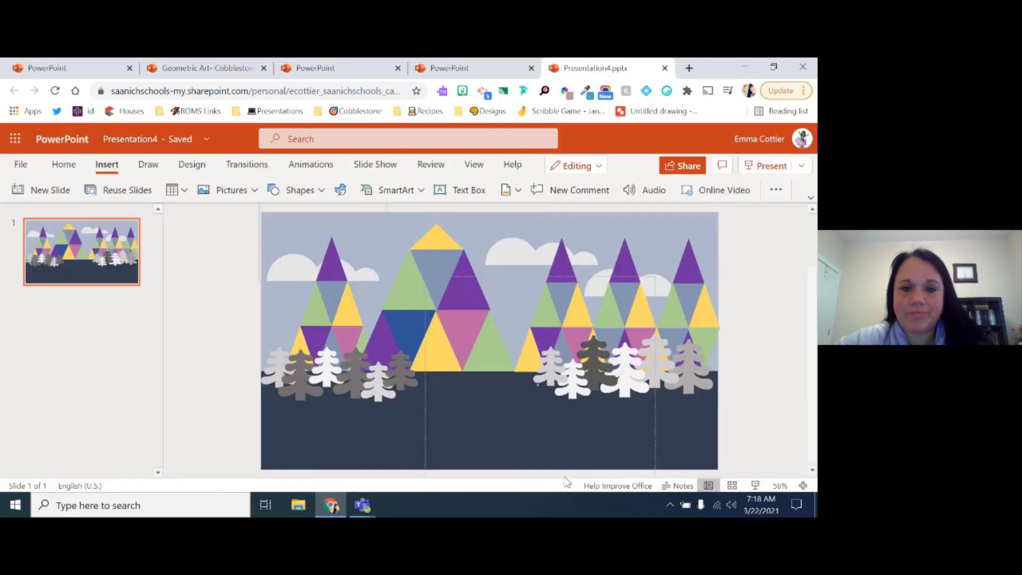
Step: Move the blob to the lower left, fill it grey-blue 55586b, enlarge it to 4.35" × 4.33", and copy it alongside
left_click_drag(486, 346, 358, 426)
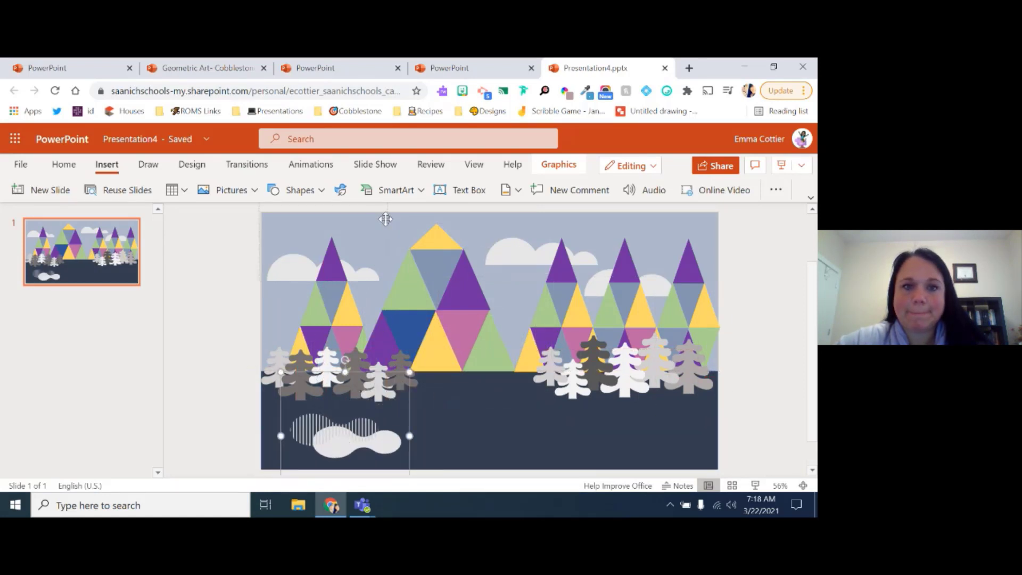
left_click(559, 165)
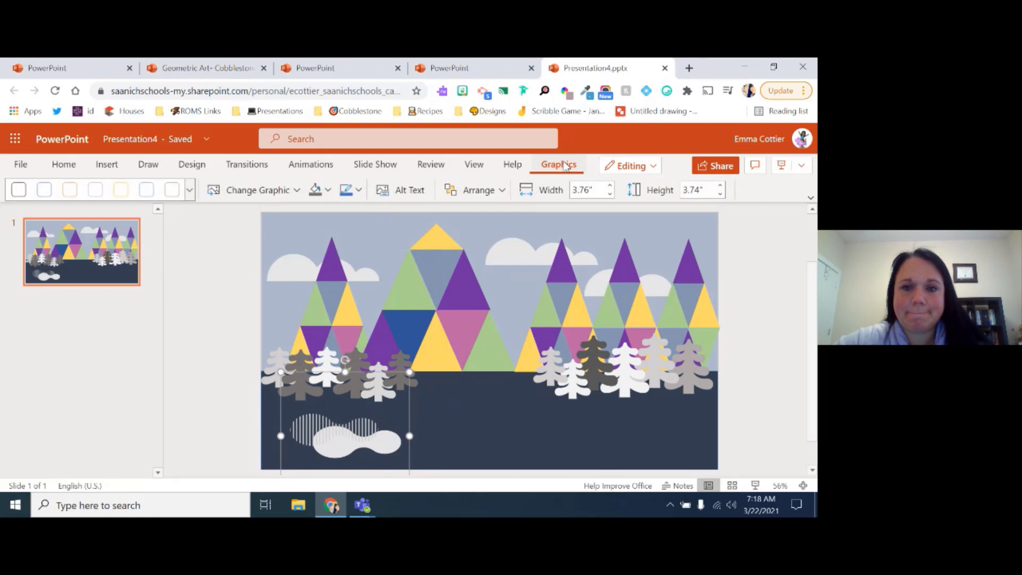
left_click(329, 190)
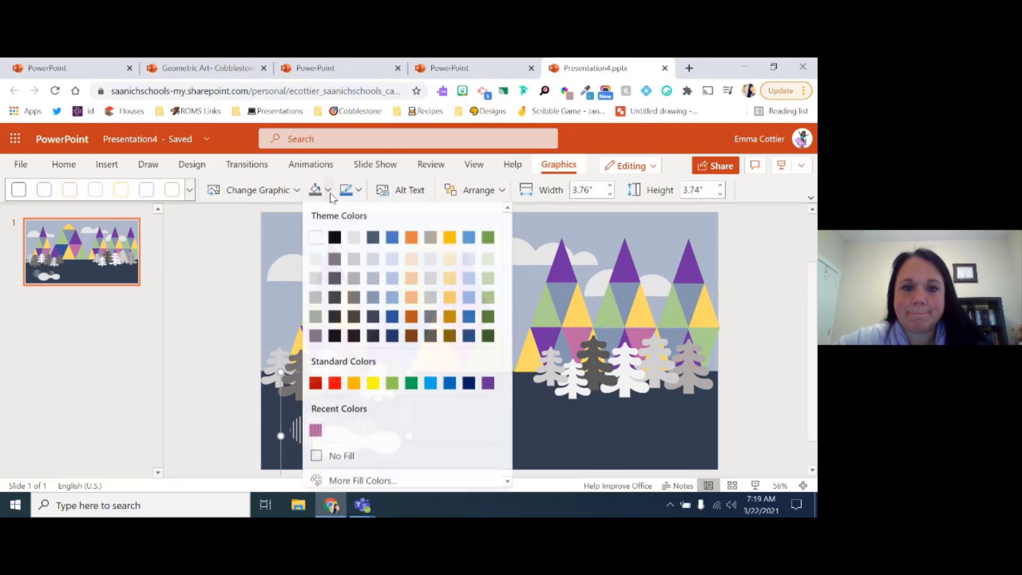
left_click(372, 316)
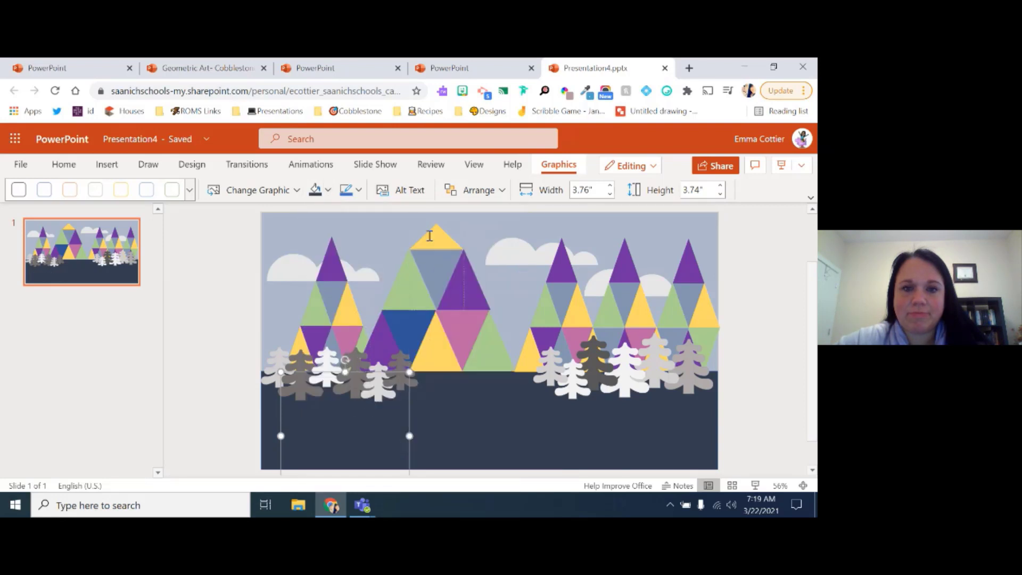
left_click(328, 190)
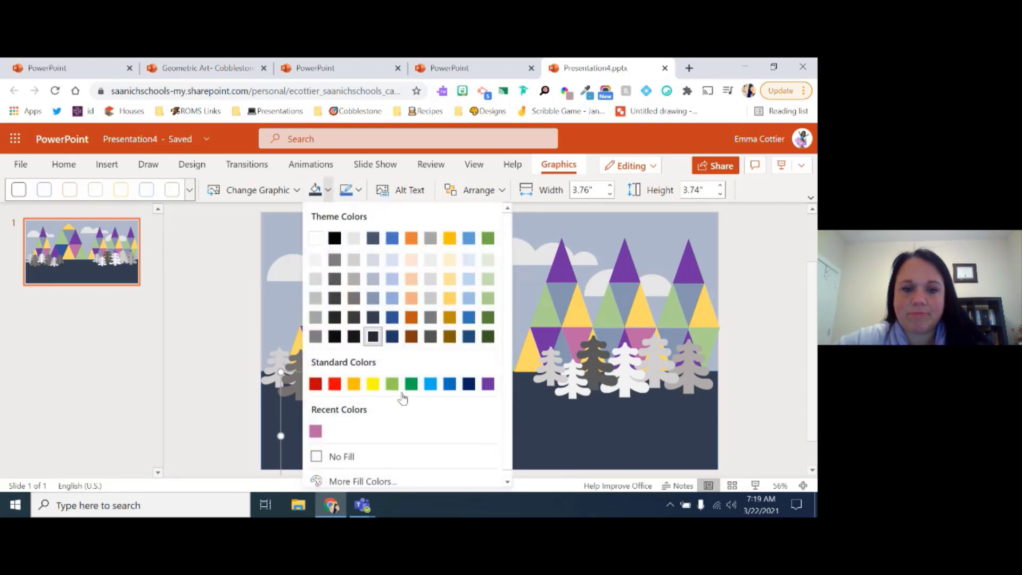
left_click(415, 477)
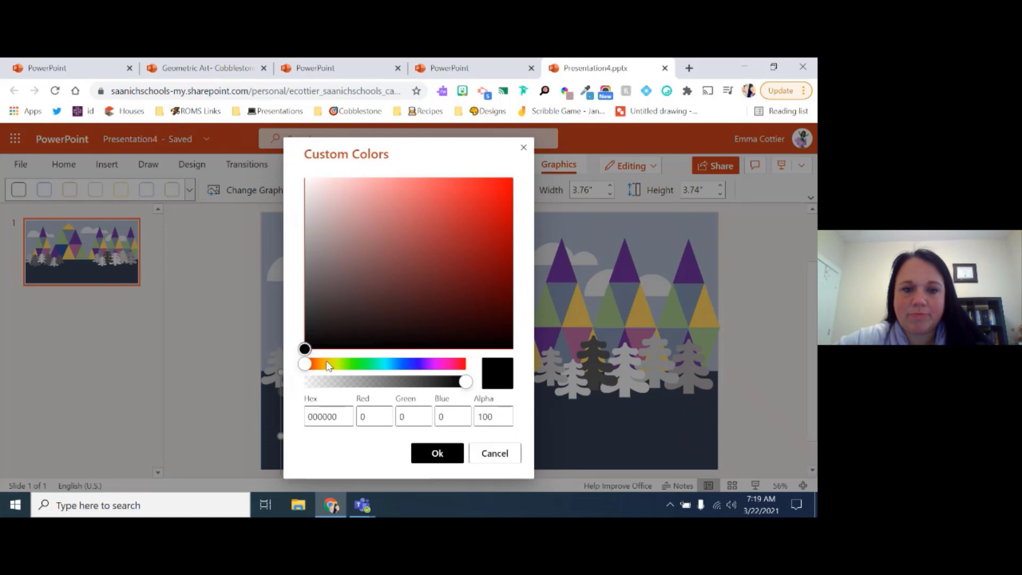
left_click_drag(306, 369, 410, 366)
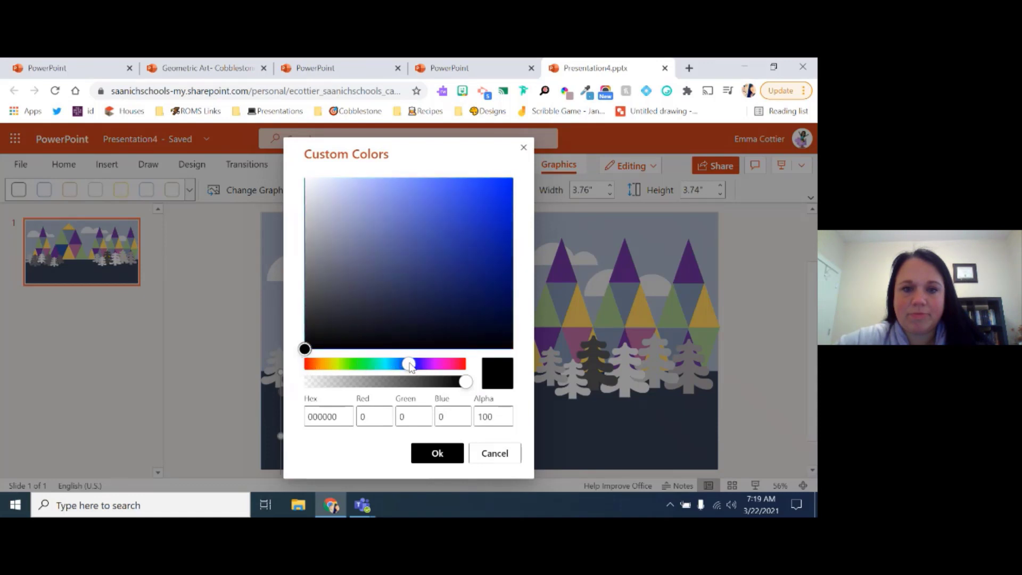
left_click(348, 278)
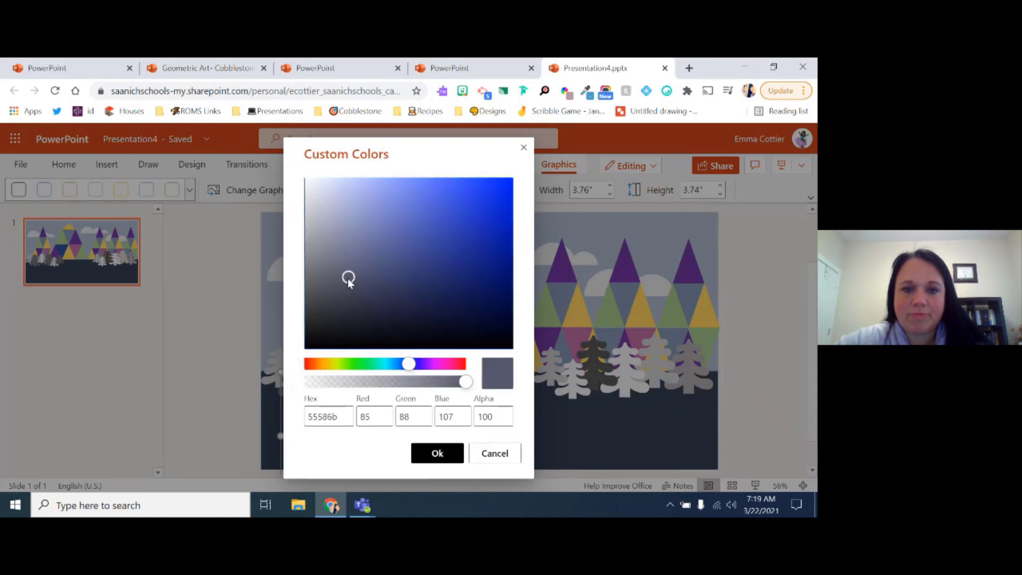
left_click(436, 467)
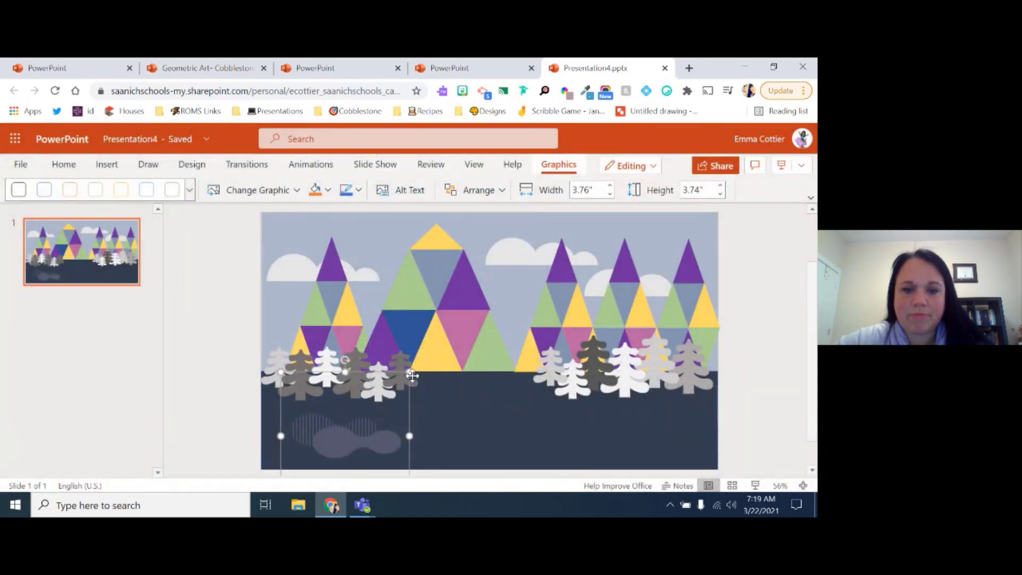
left_click_drag(409, 373, 429, 352)
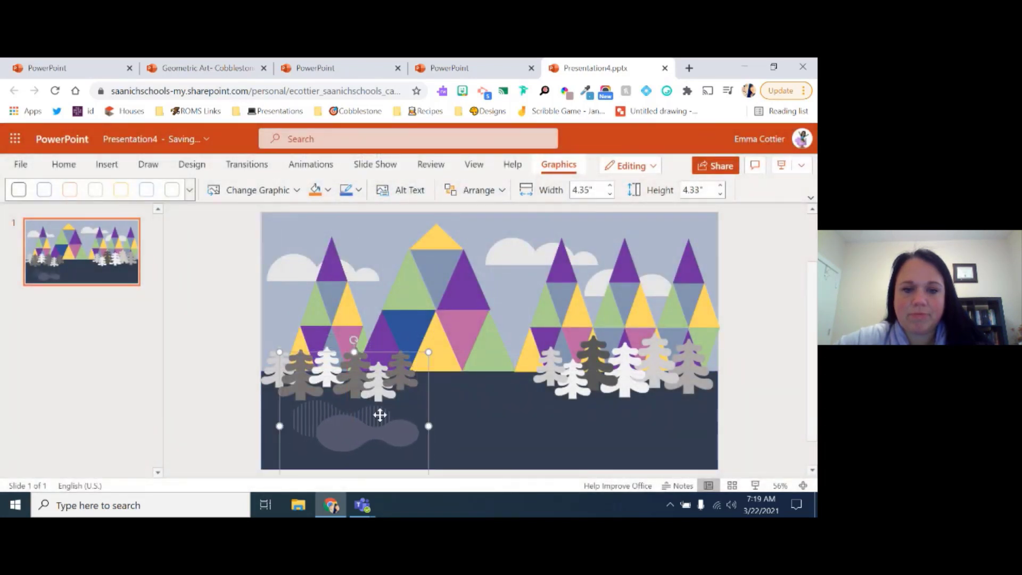
left_click_drag(339, 433, 483, 404)
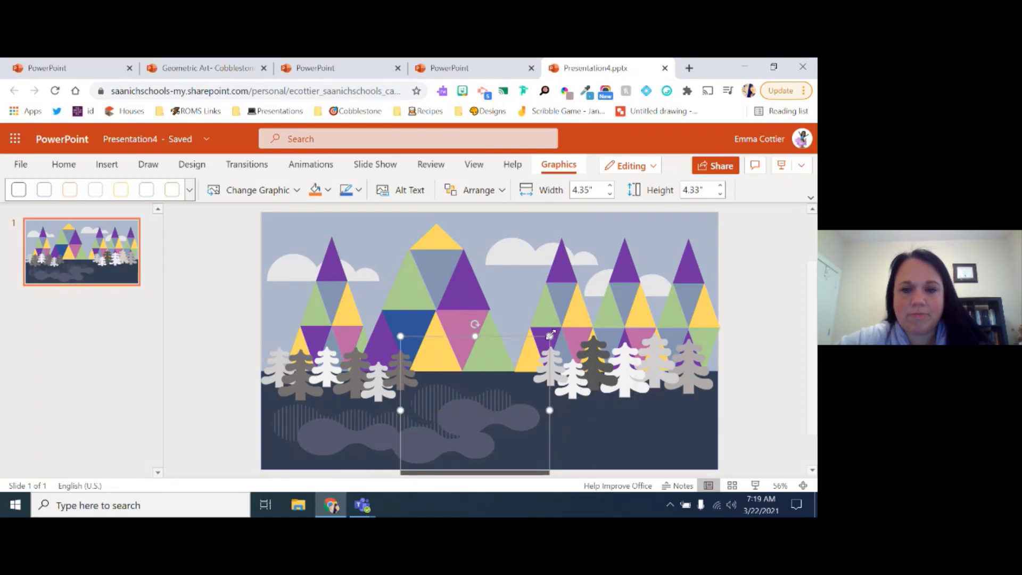
Step: Spread the reflection copies rightward across the ground, undoing a resize and nudging one into place
left_click_drag(550, 336, 580, 305)
key("ctrl+z")
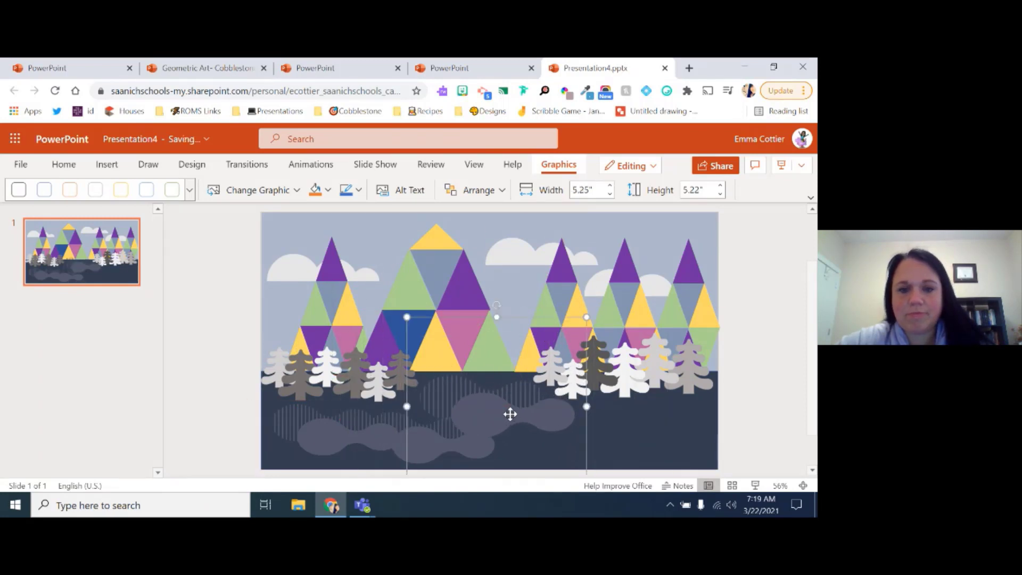
key("ctrl+z")
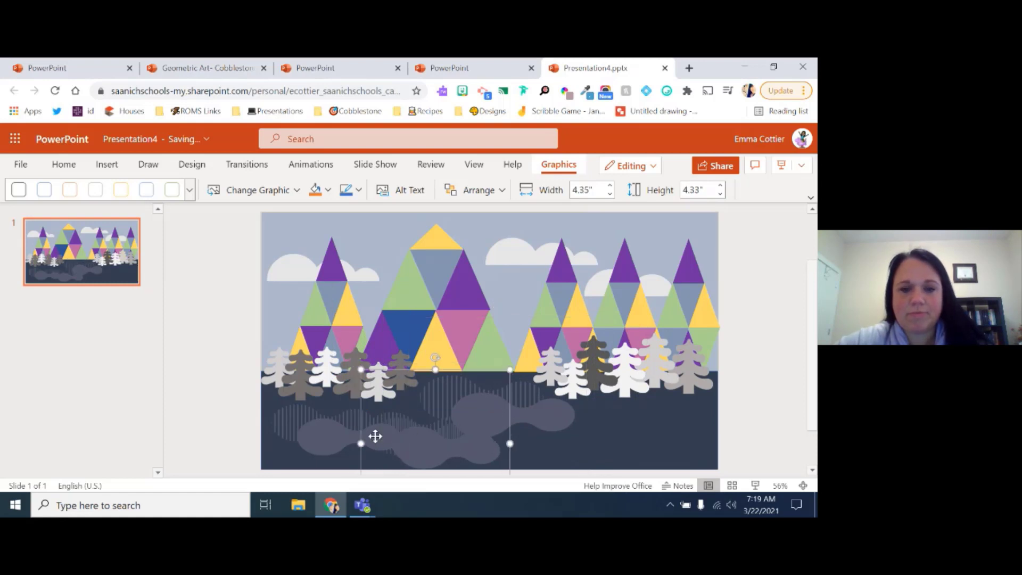
mouse_move(417, 440)
left_mouse_down()
mouse_move(536, 439)
mouse_move(542, 426)
mouse_move(653, 444)
mouse_move(668, 420)
mouse_move(655, 432)
left_mouse_up()
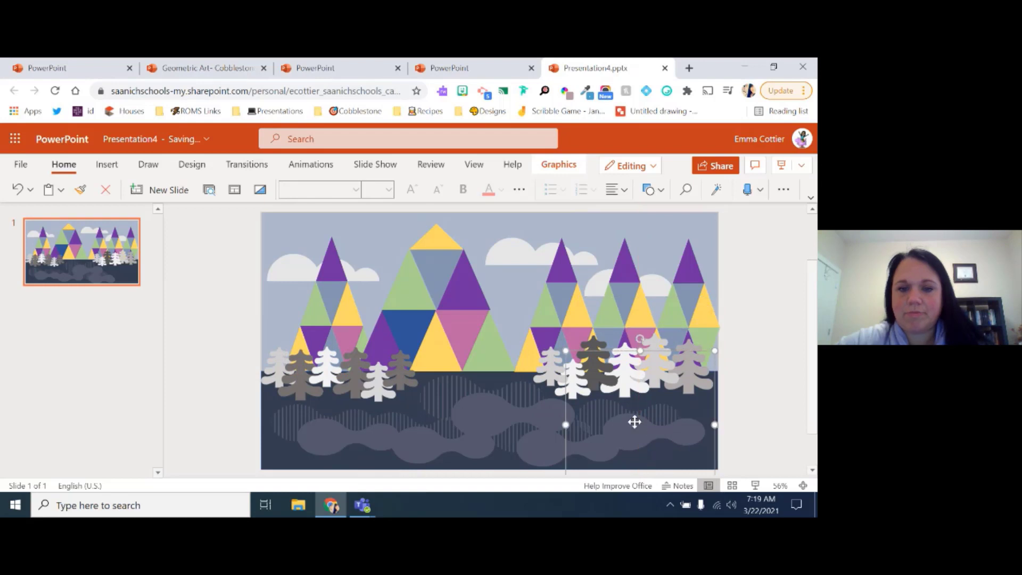
left_click(451, 399)
key("Down")
key("Down")
key("Down")
key("Down")
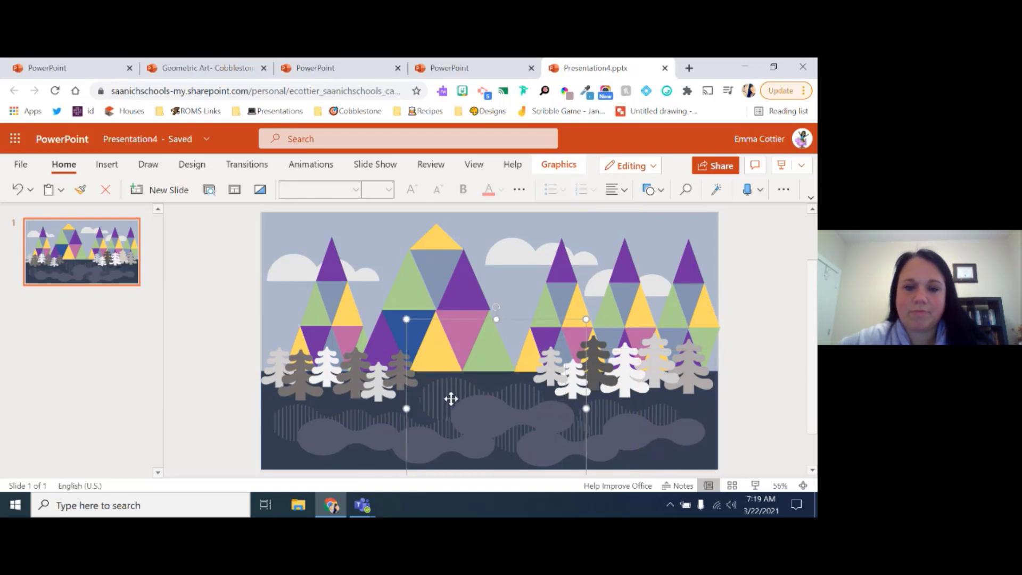
key("Left")
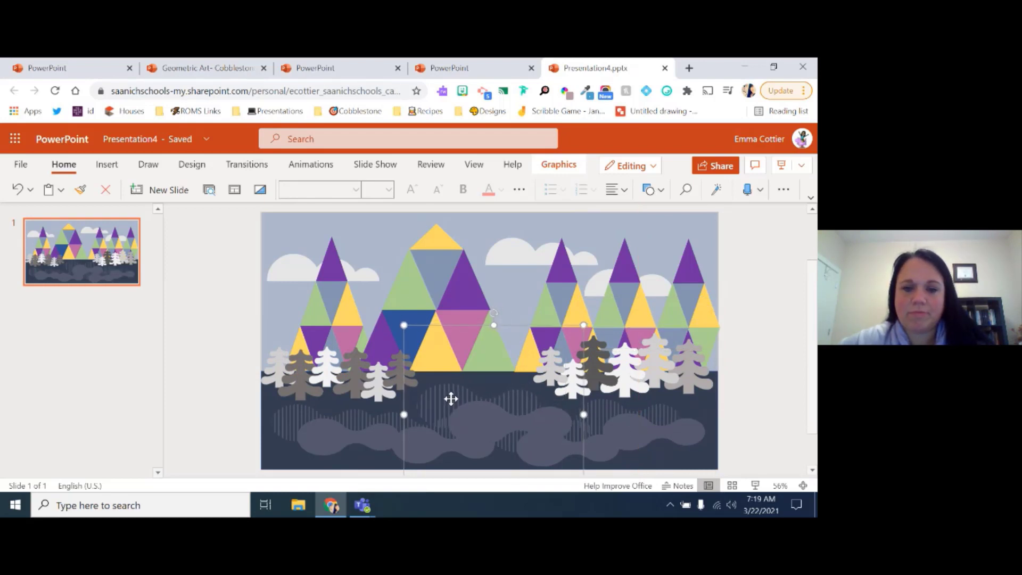
key("Down")
key("Down")
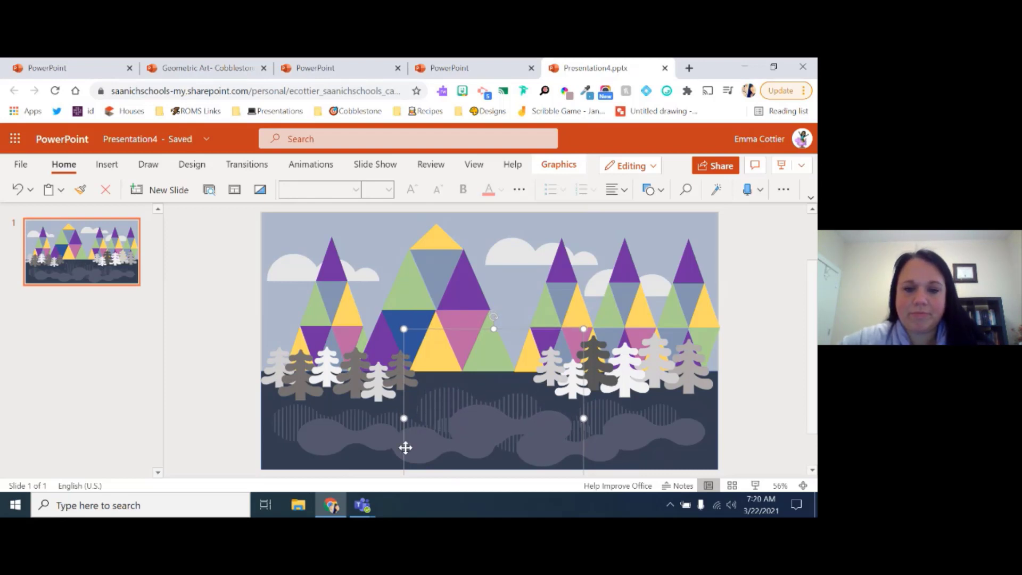
left_click_drag(405, 447, 654, 430)
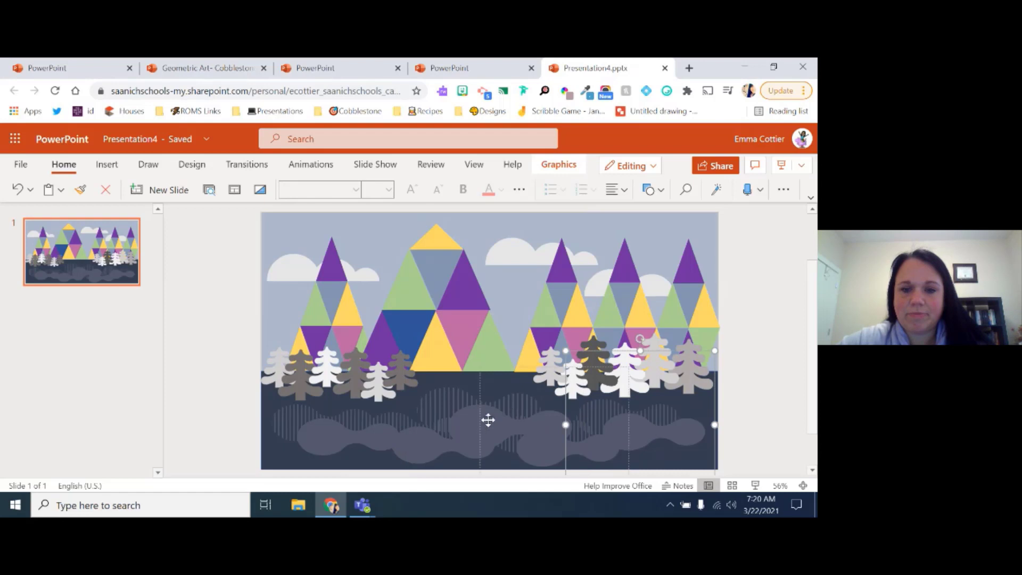
Step: Fill reflection shapes light blue-grey, layer them along the bottom, and shrink one to 3.54 × 3.50 inches
left_click(559, 164)
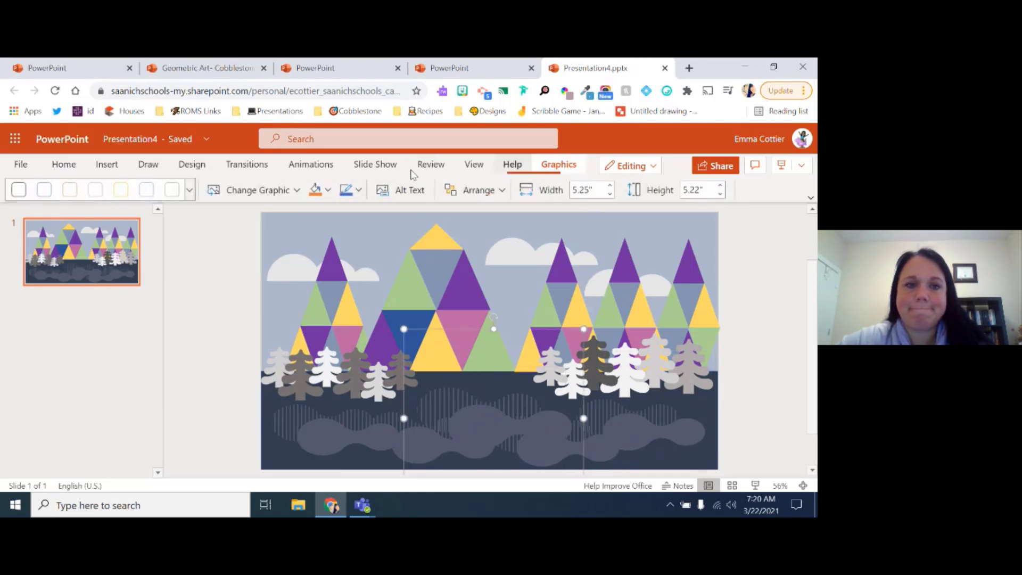
left_click(328, 192)
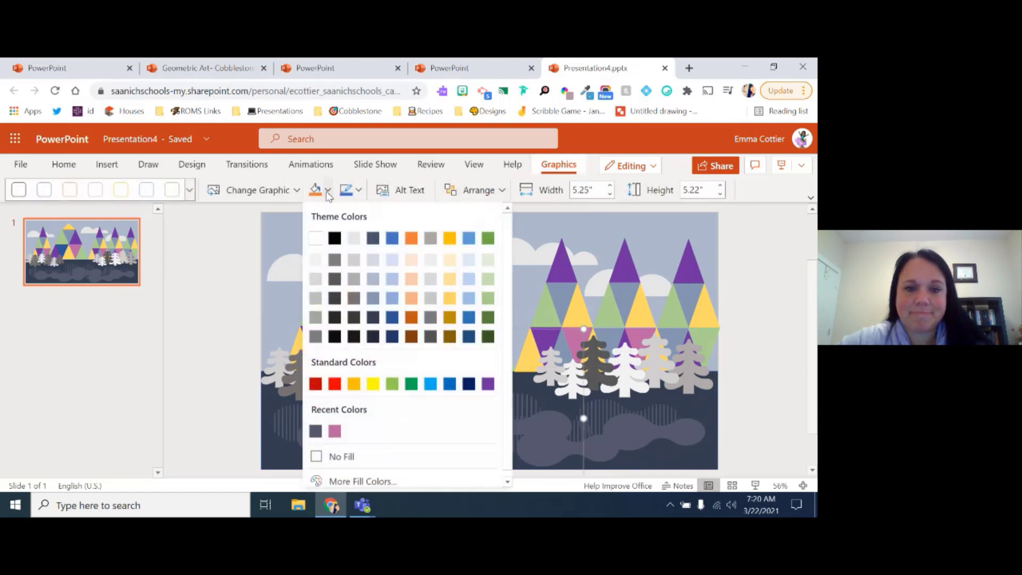
left_click(372, 298)
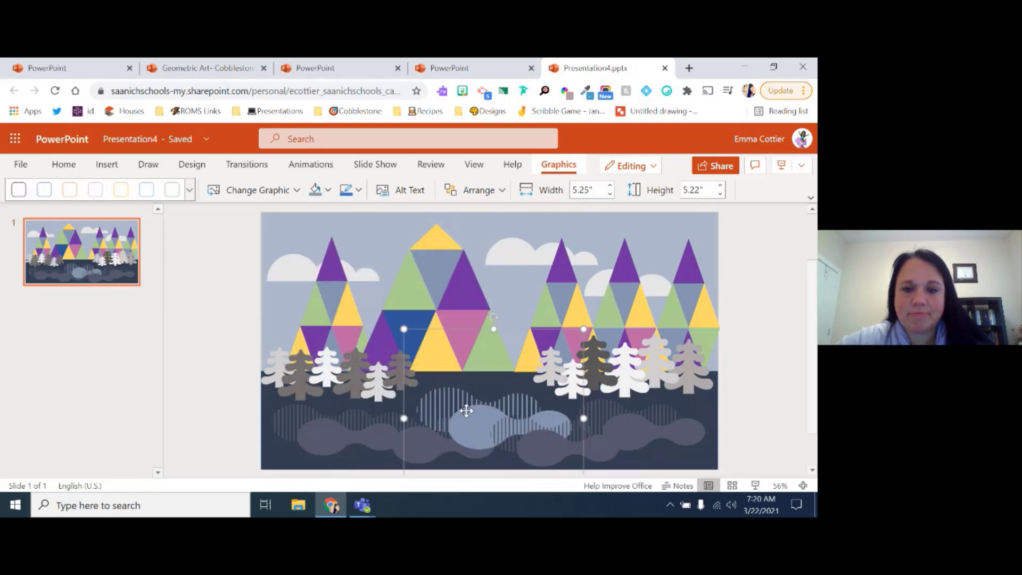
left_click_drag(474, 424, 618, 434)
left_click_drag(731, 346, 668, 400)
left_click_drag(609, 459, 365, 438)
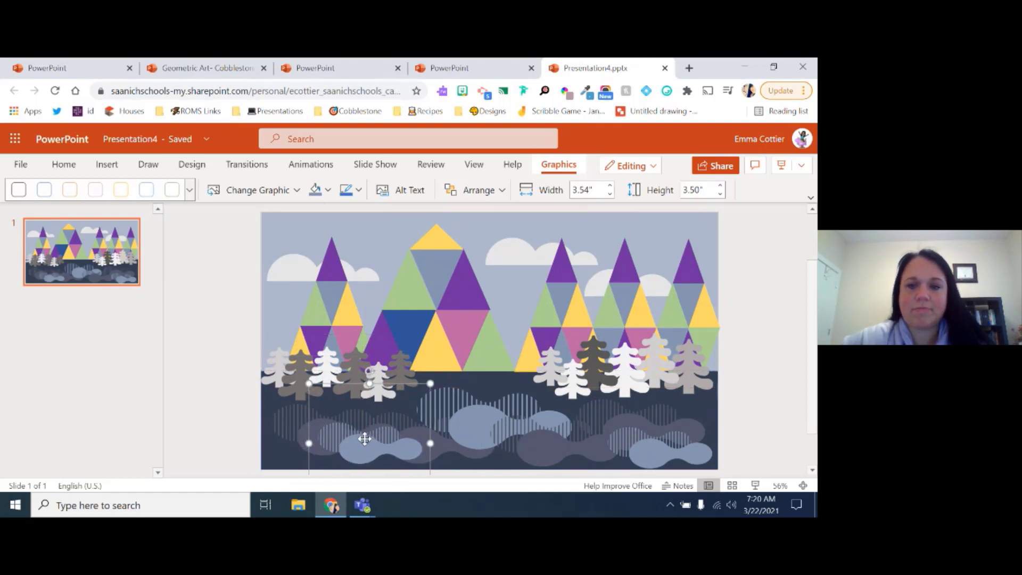
left_click(781, 397)
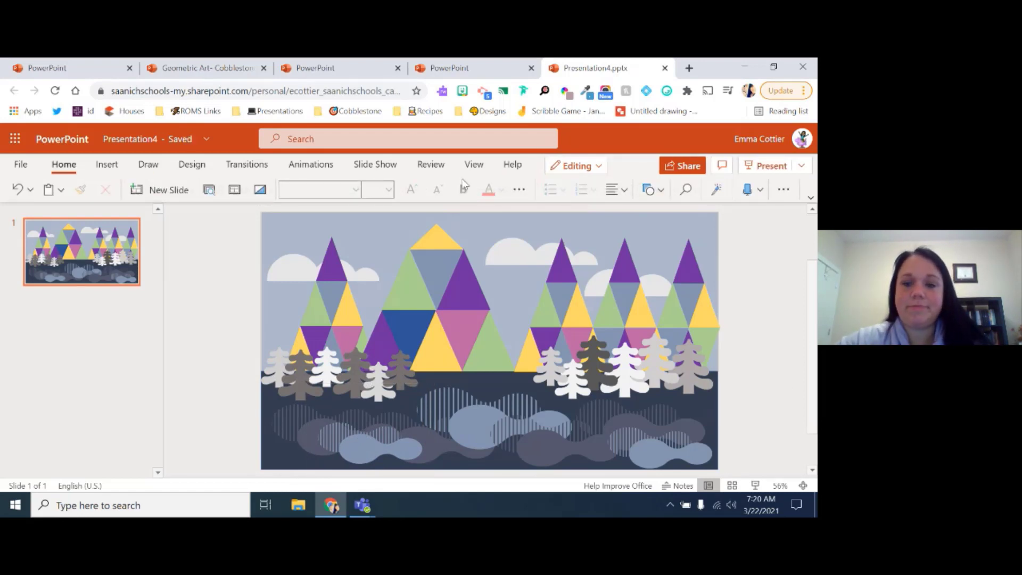
Step: Add a sun shape from the Shapes gallery and place it in the top-left sky
left_click(107, 165)
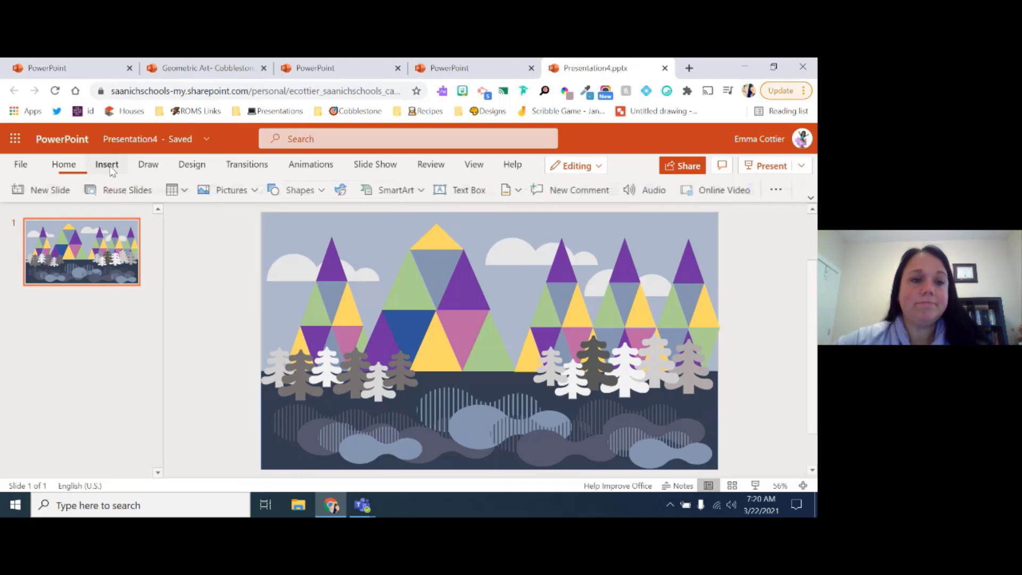
left_click(322, 190)
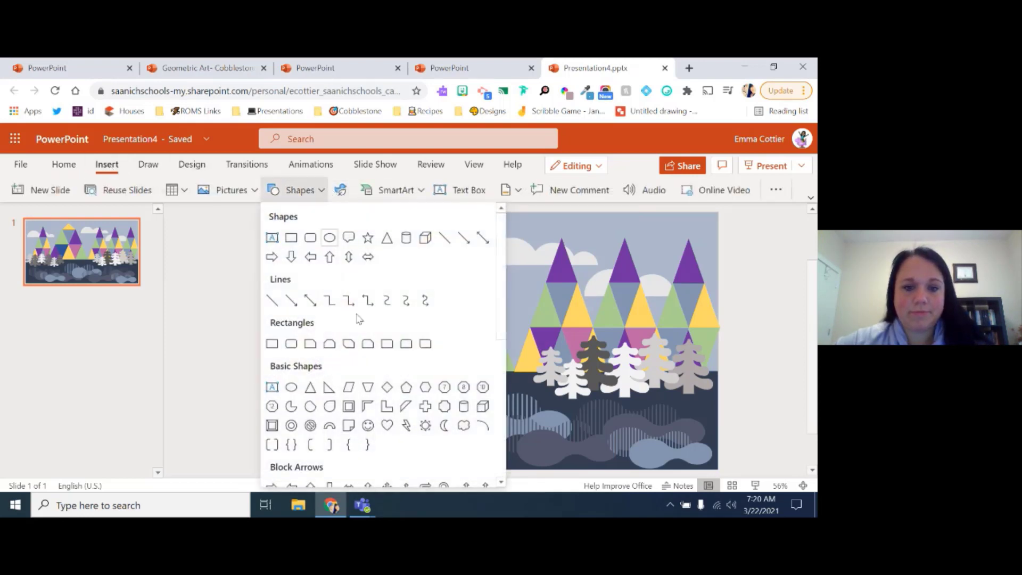
left_click(425, 426)
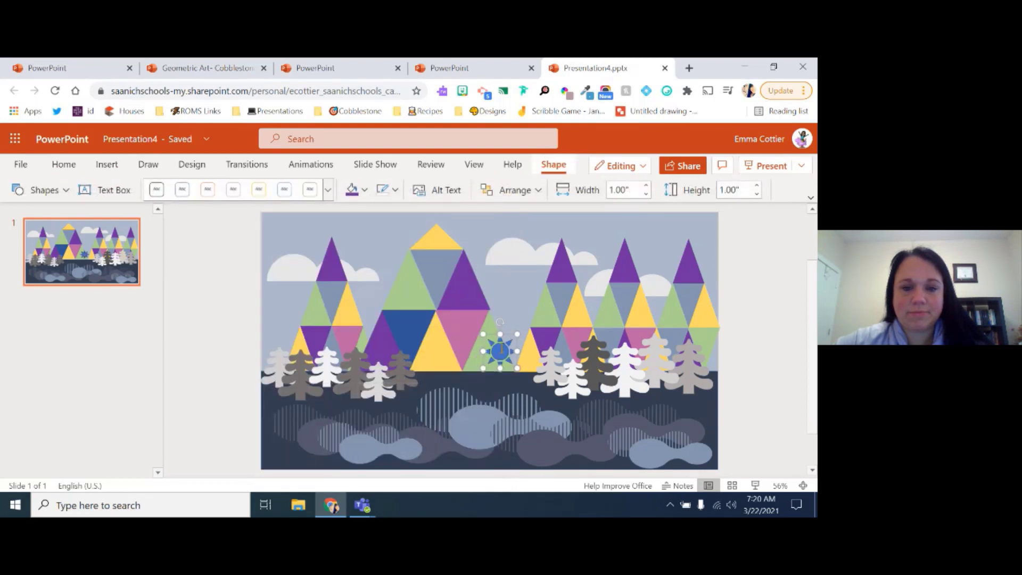
left_click_drag(510, 334, 388, 221)
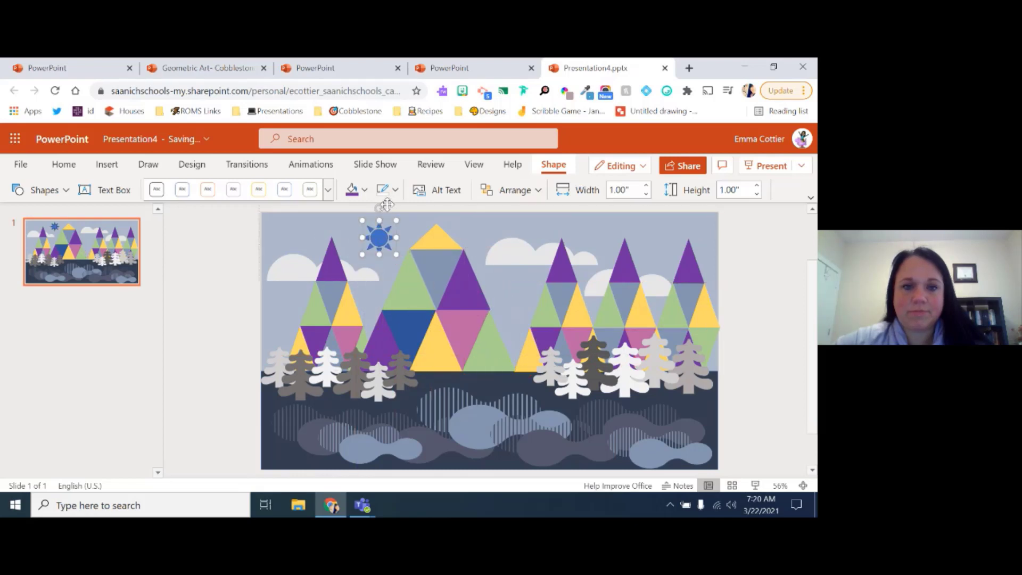
Step: Fill the sun gold and remove its outline
left_click(365, 190)
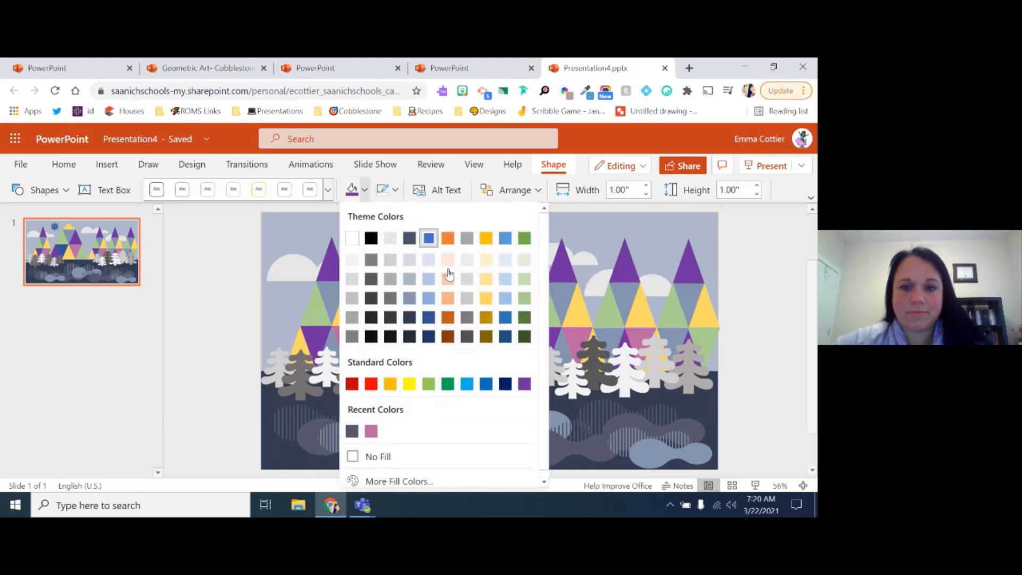
left_click(485, 315)
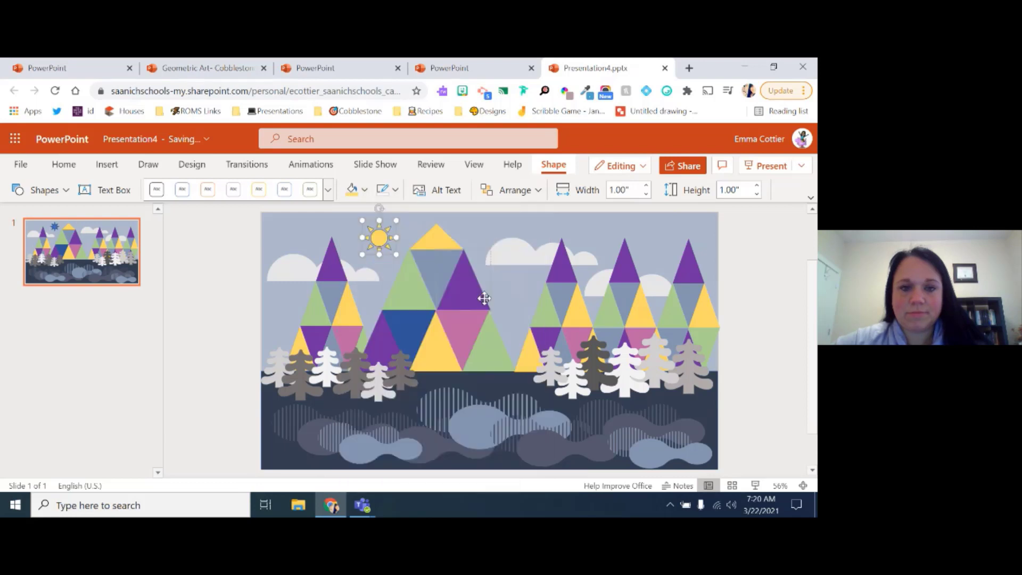
left_click(396, 190)
left_click(418, 457)
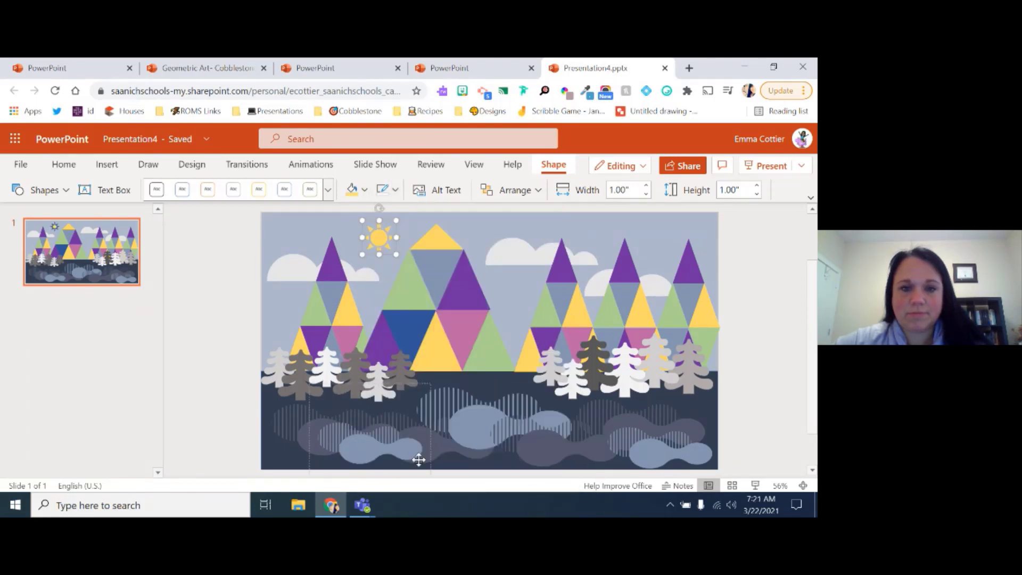
left_click(206, 311)
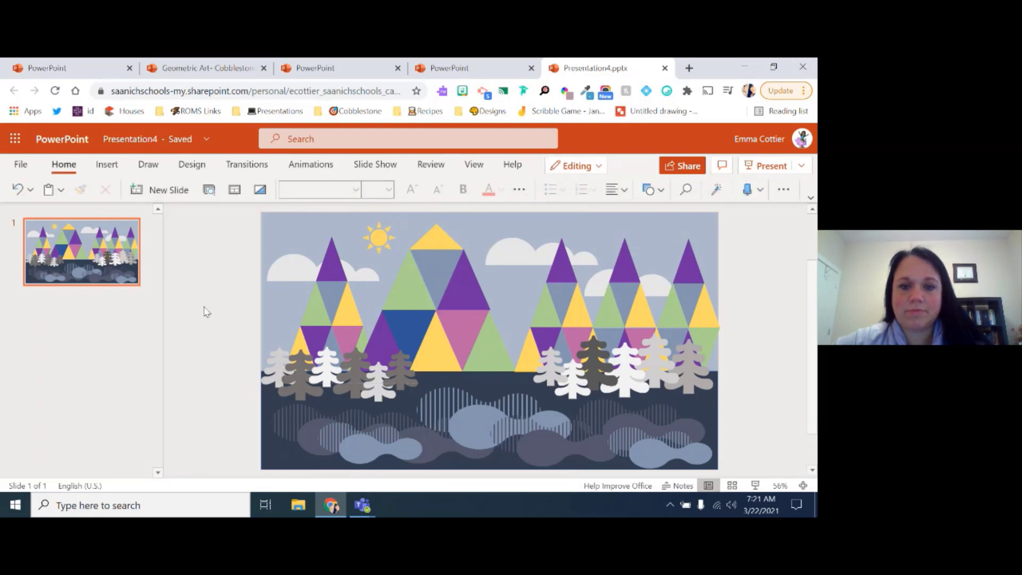
left_click(105, 166)
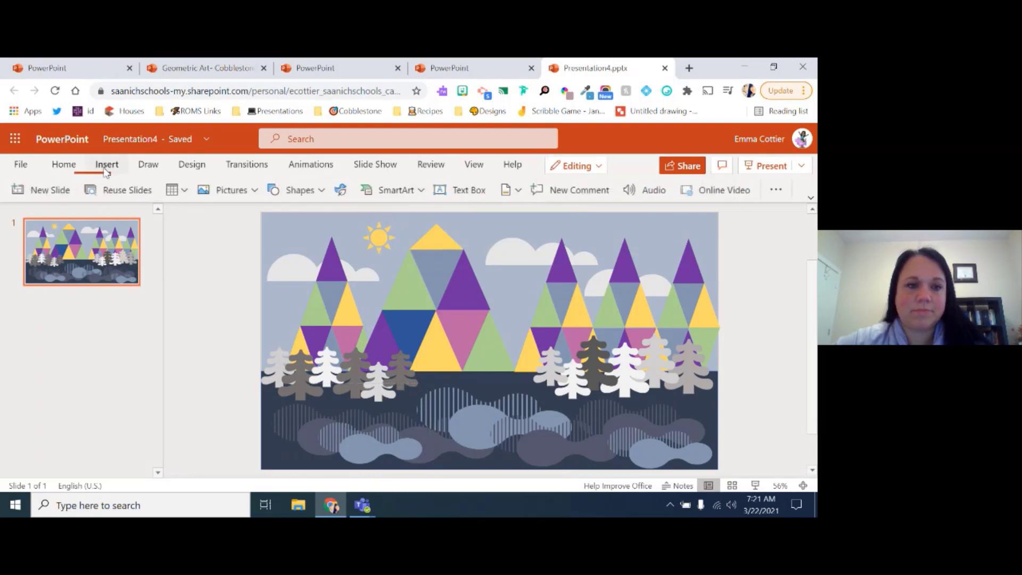
Step: Insert the dragonfly illustration found by searching stock illustrations for 'nature'
left_click(302, 190)
left_click(234, 191)
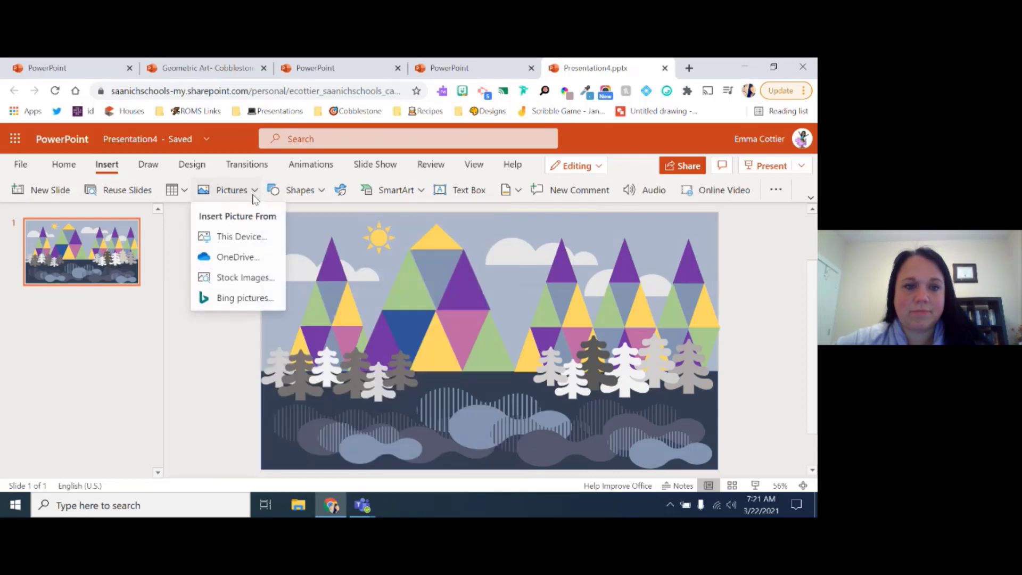
left_click(245, 278)
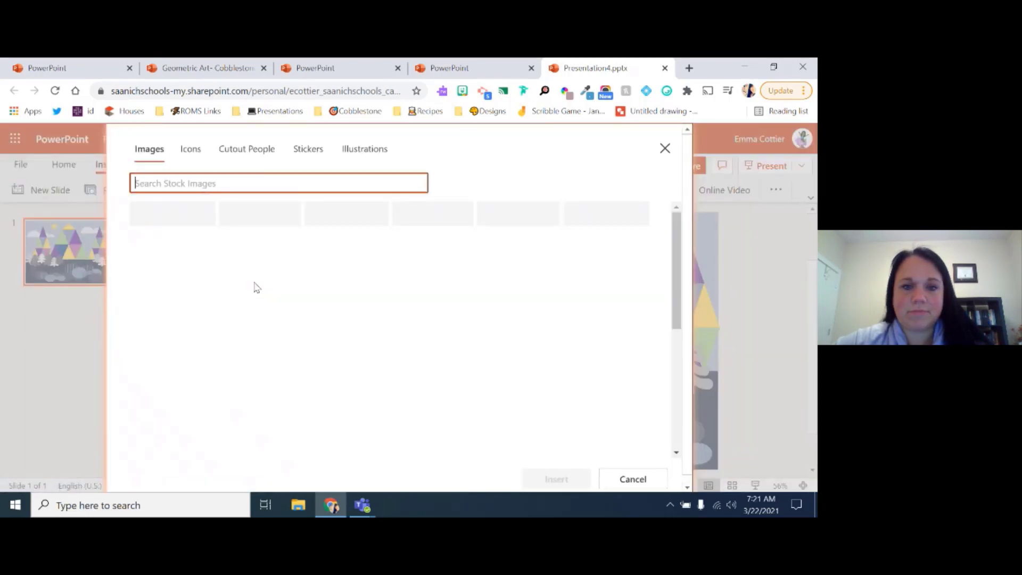
left_click(372, 153)
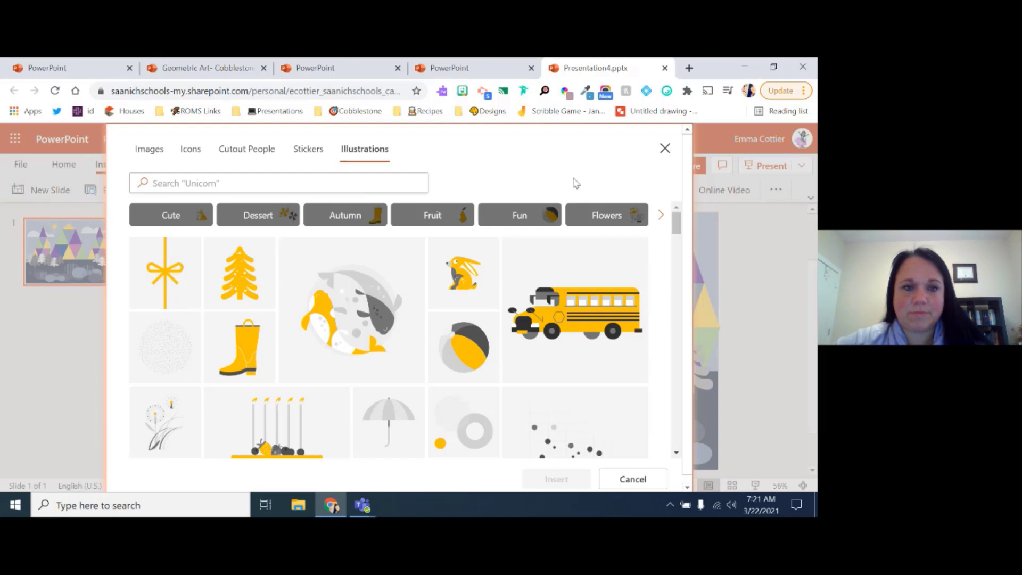
left_click(659, 217)
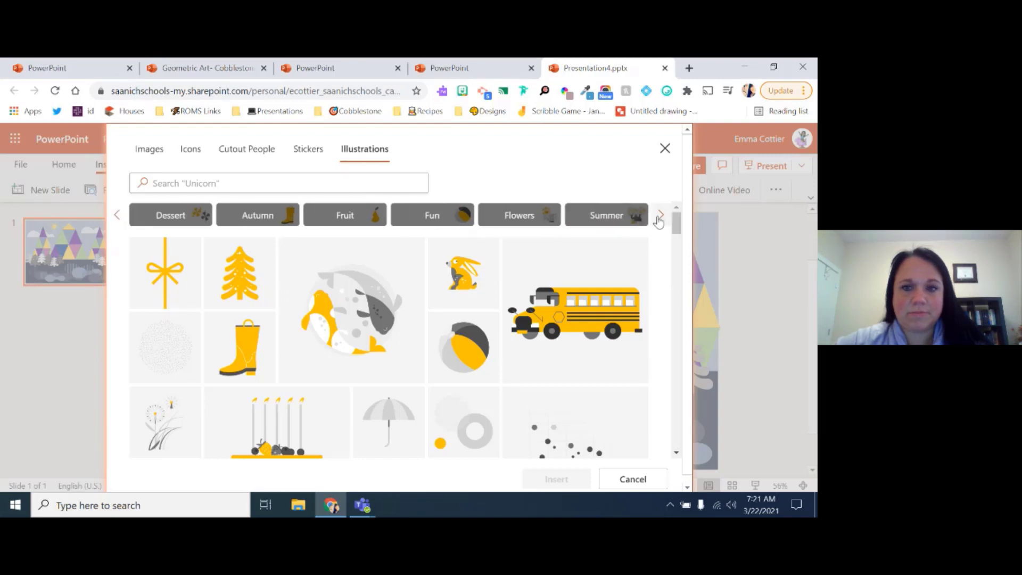
left_click(274, 181)
type("nature")
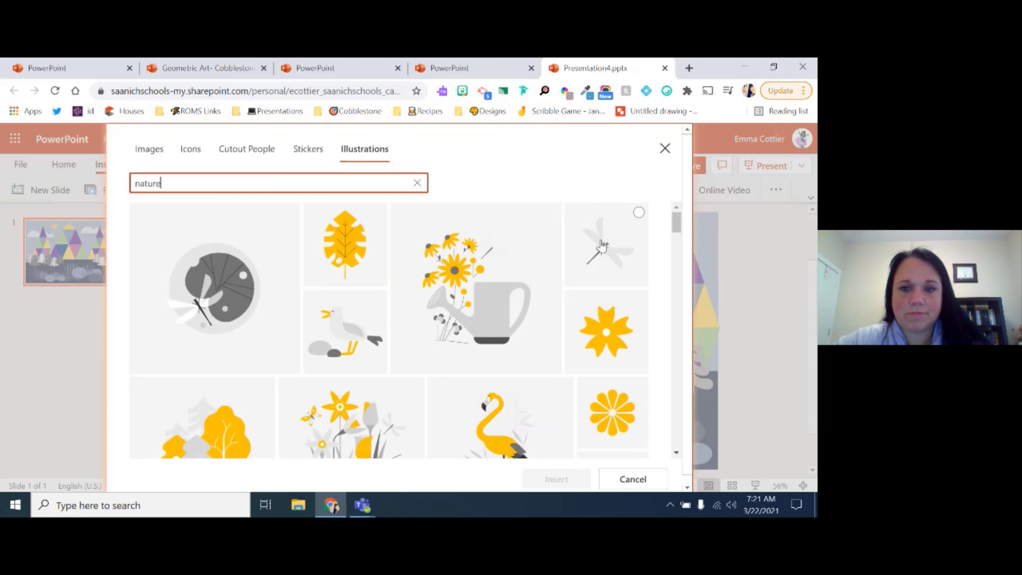
left_click(602, 244)
left_click(559, 479)
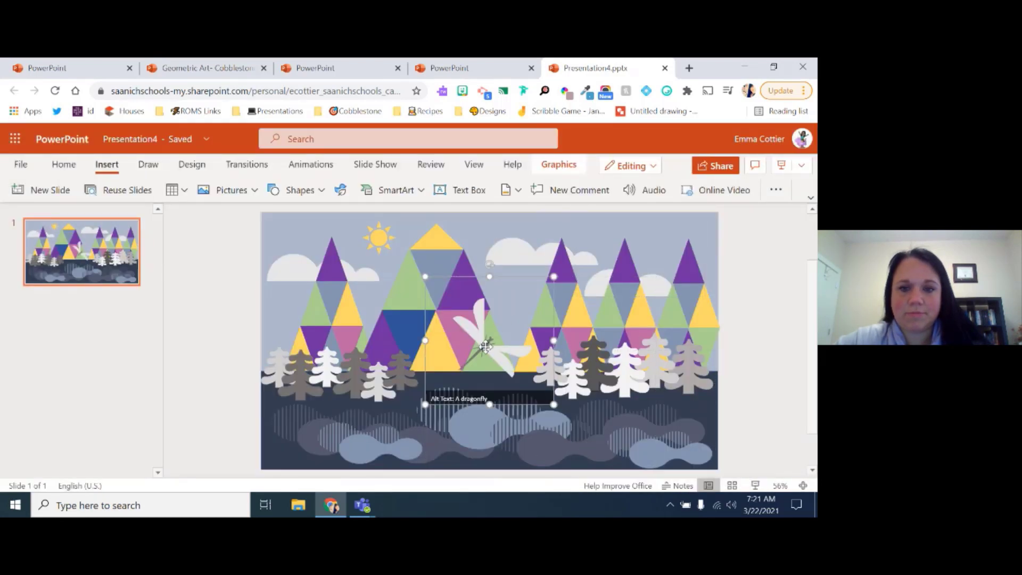
Step: Move the dragonfly up between the mountains and right-hand trees and shrink it
left_click_drag(485, 346, 509, 314)
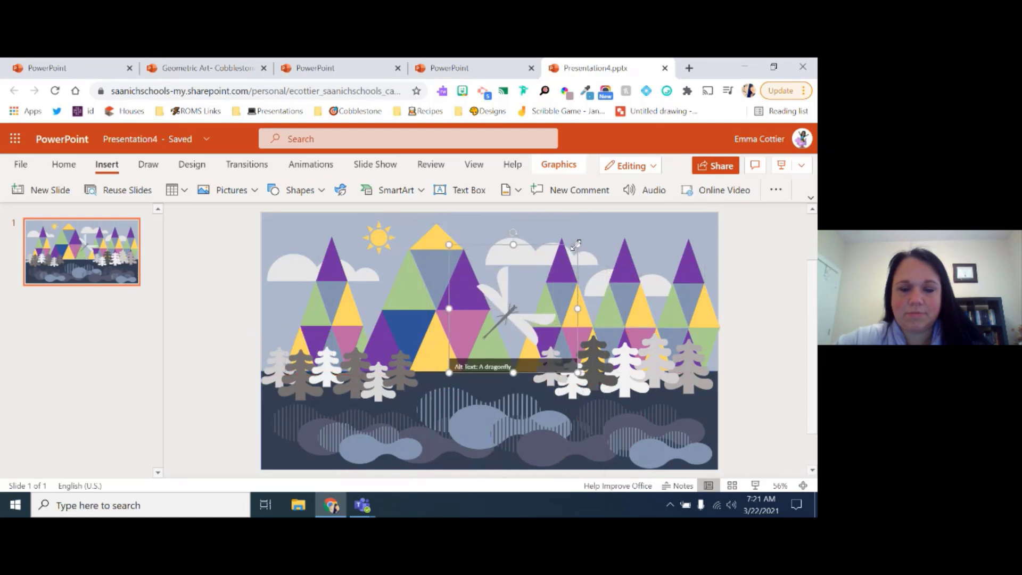
left_click_drag(577, 245, 508, 321)
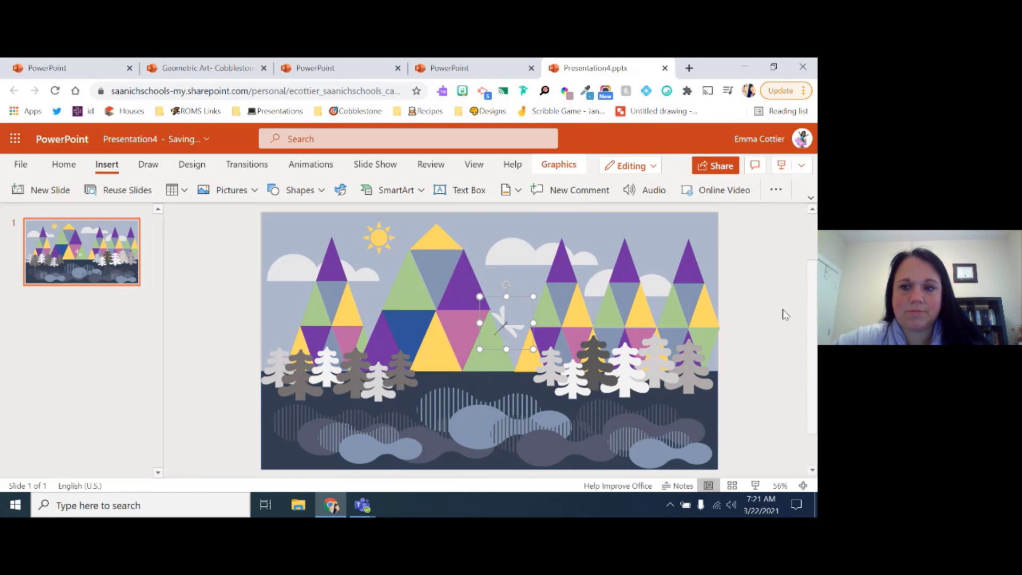
left_click(767, 339)
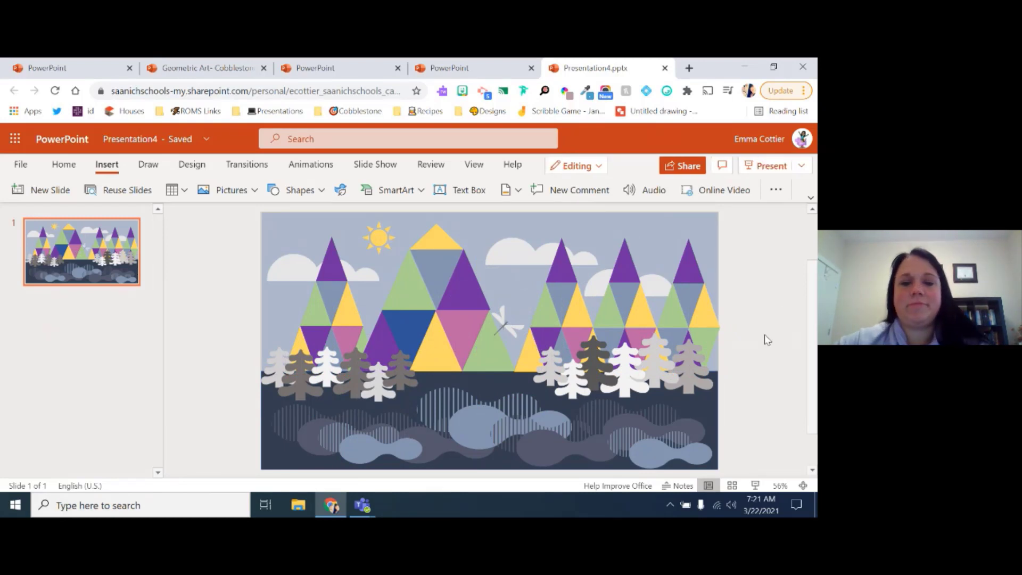
left_click(252, 73)
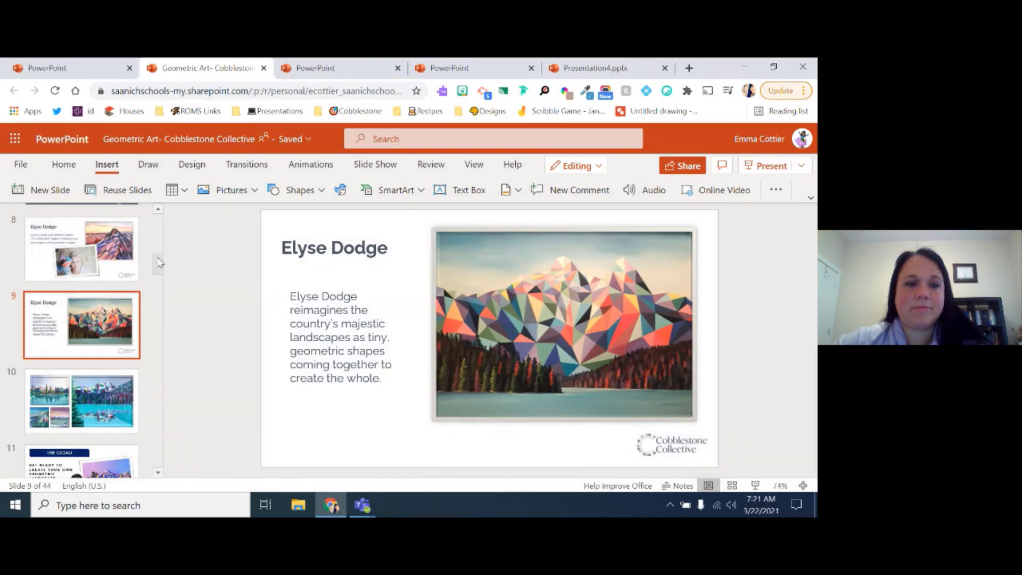
left_click_drag(158, 263, 158, 414)
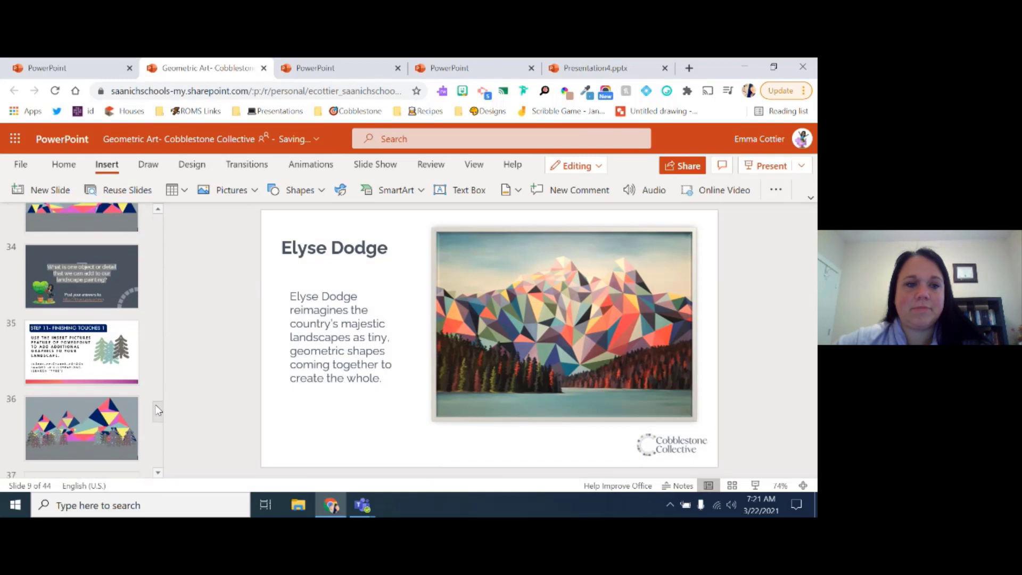
left_click(119, 285)
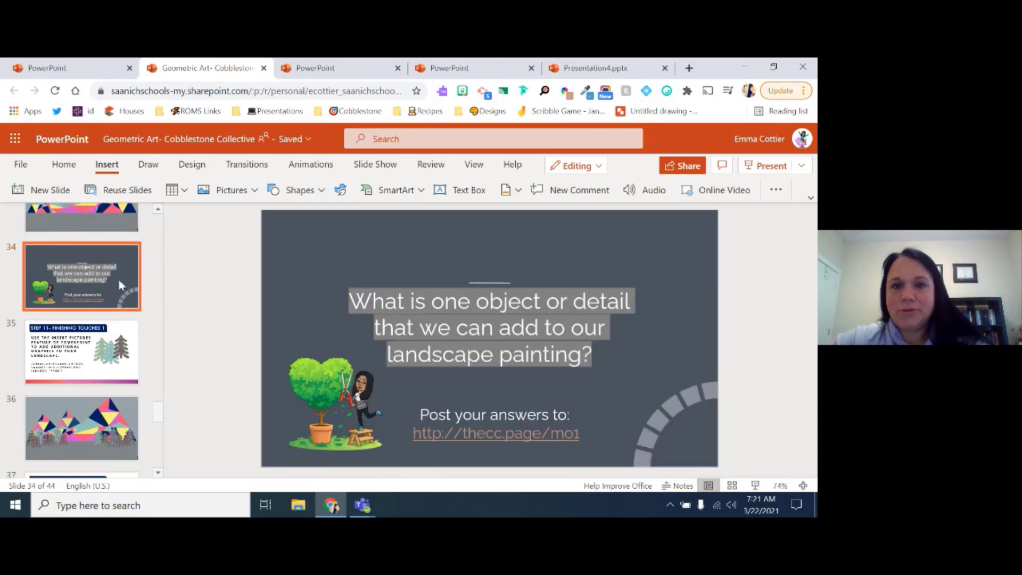
left_click(591, 72)
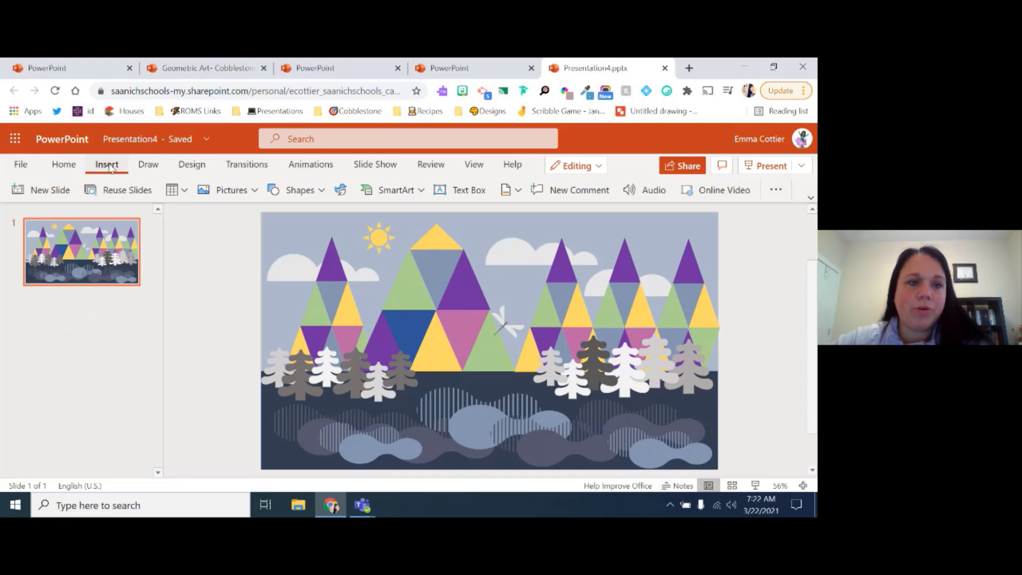
left_click(256, 192)
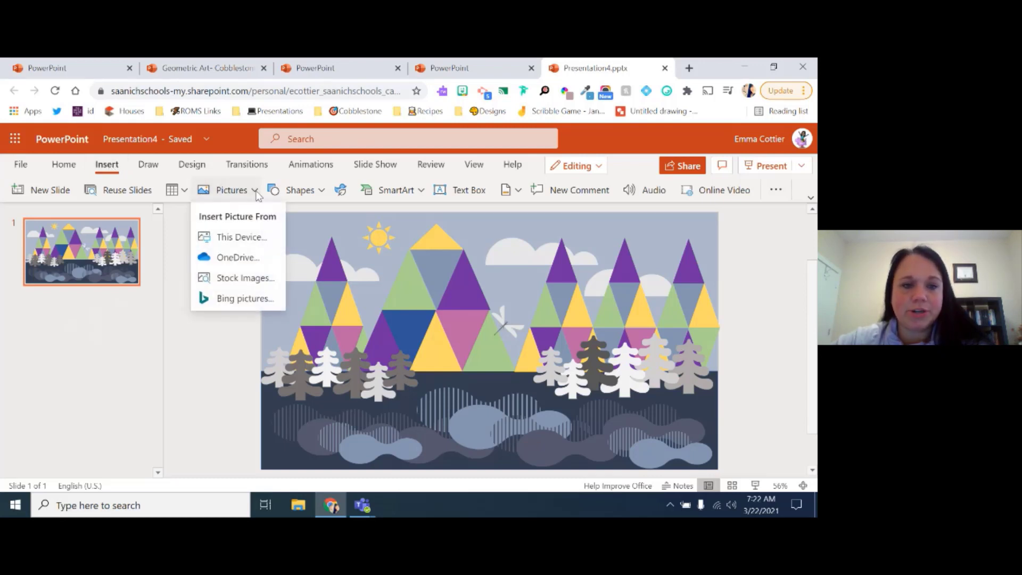
left_click(258, 277)
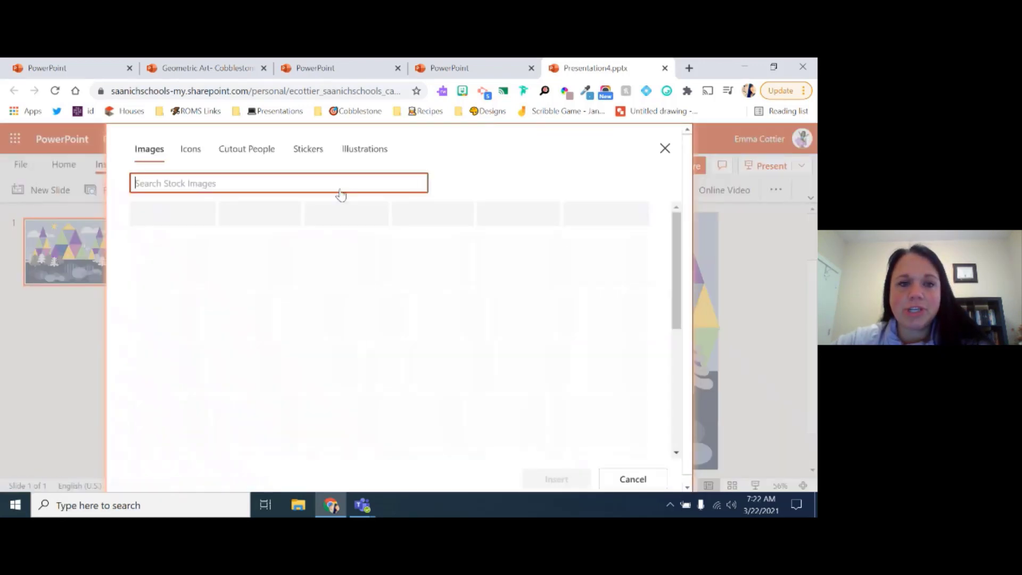
type("shape")
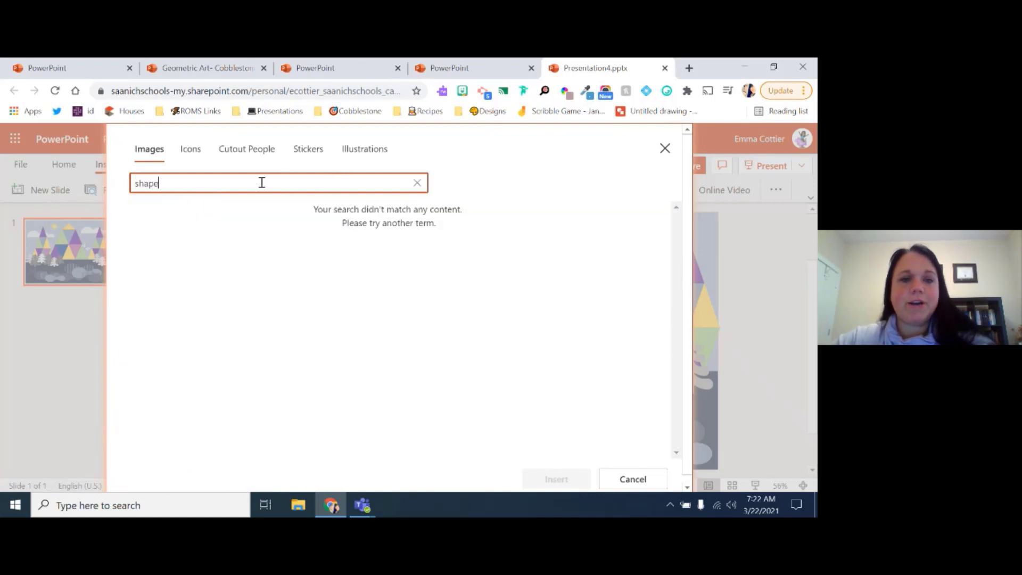
left_click(378, 152)
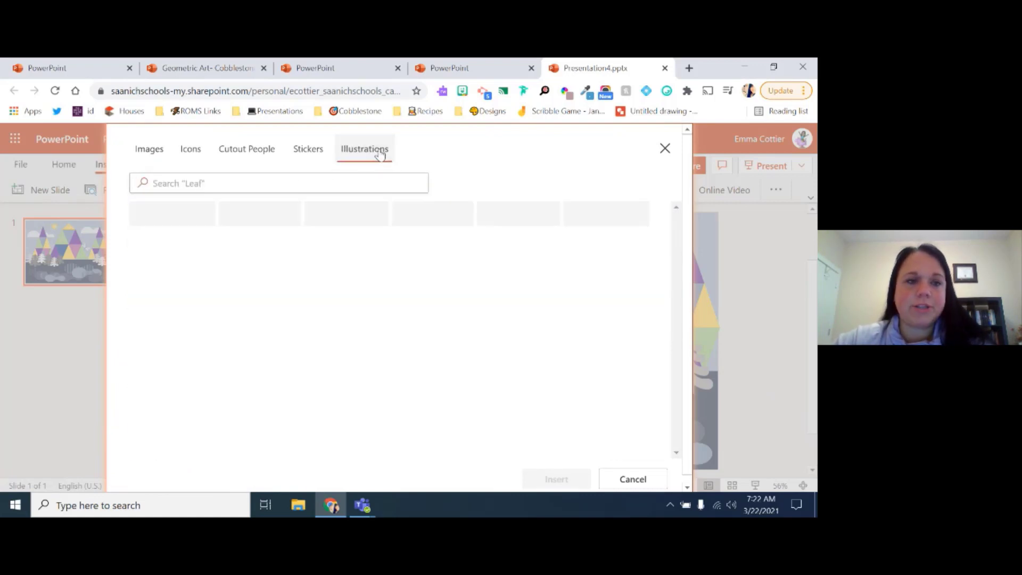
left_click(259, 183)
type("shape")
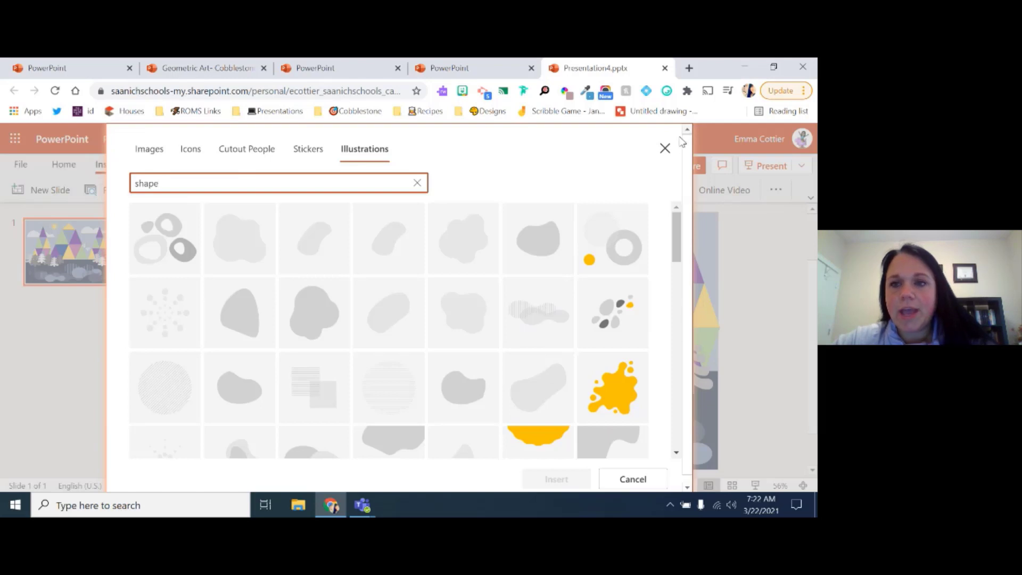
left_click(666, 149)
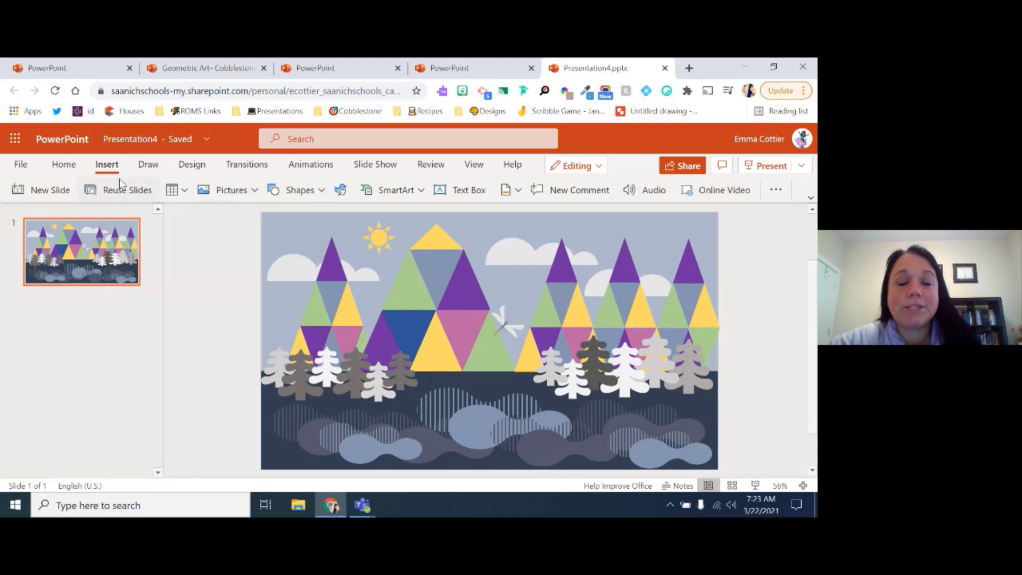
Step: Insert the yellow wheat-stalk illustration from a 'nature' stock illustrations search
left_click(254, 192)
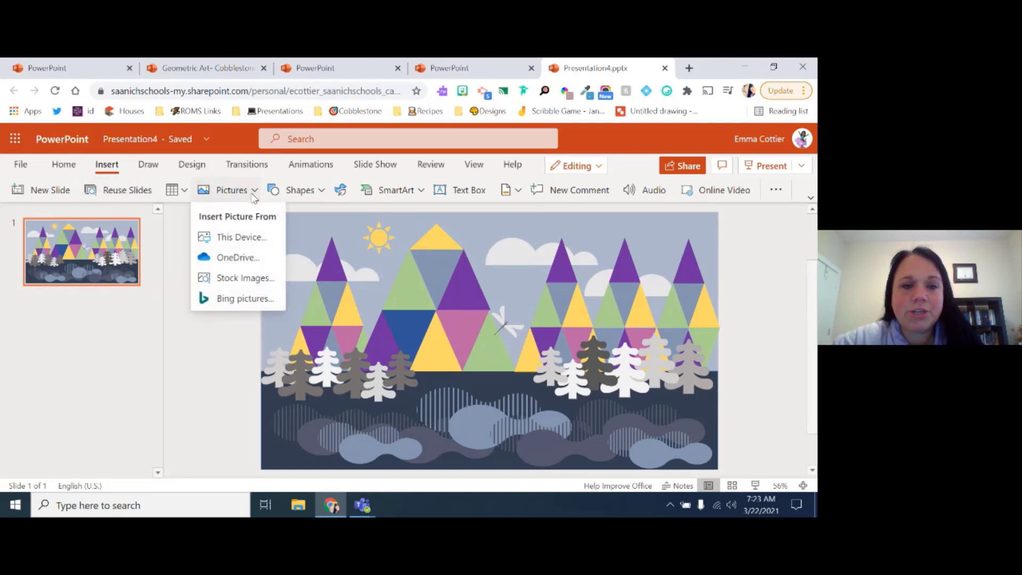
left_click(256, 283)
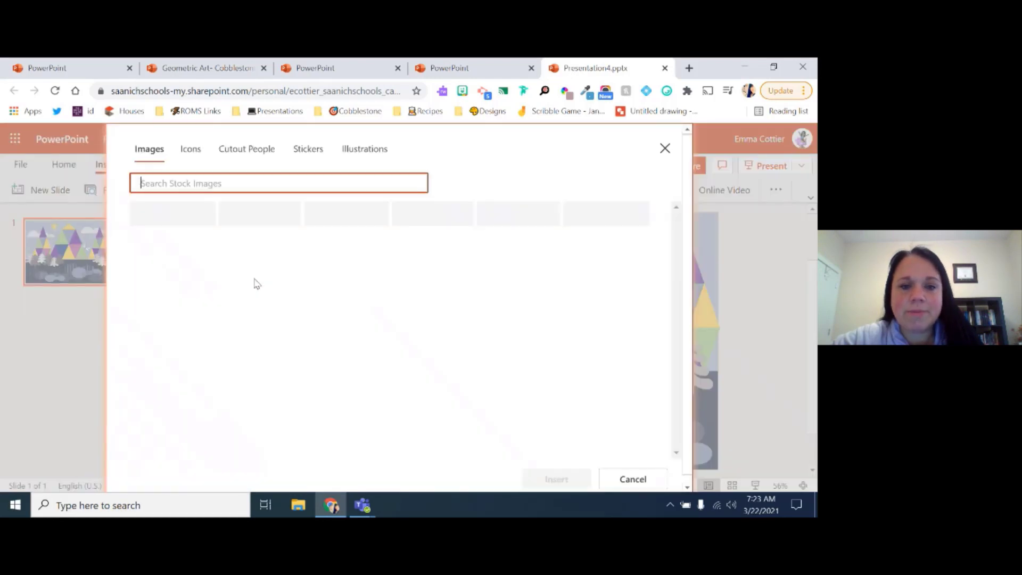
type("nature")
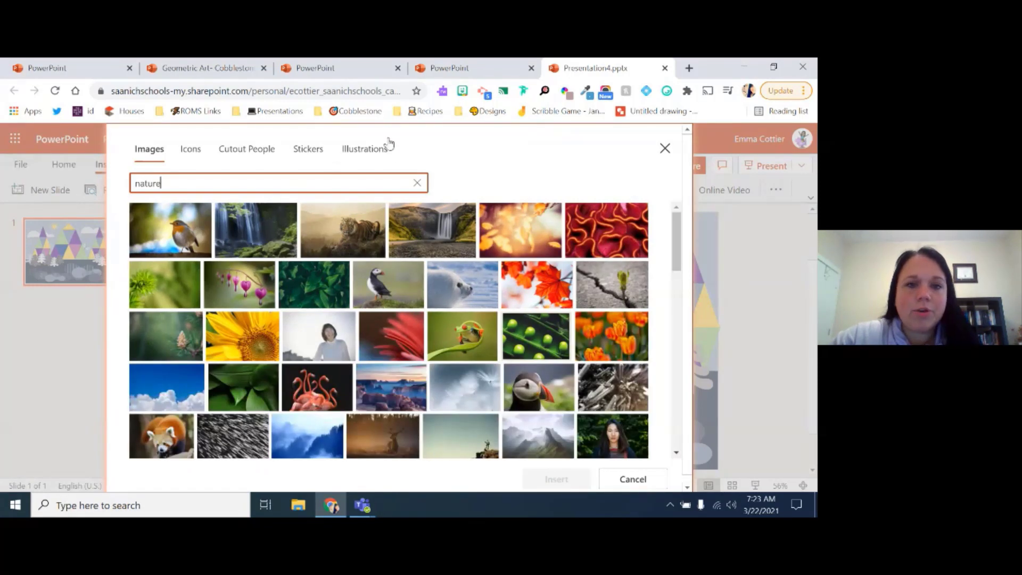
left_click(364, 150)
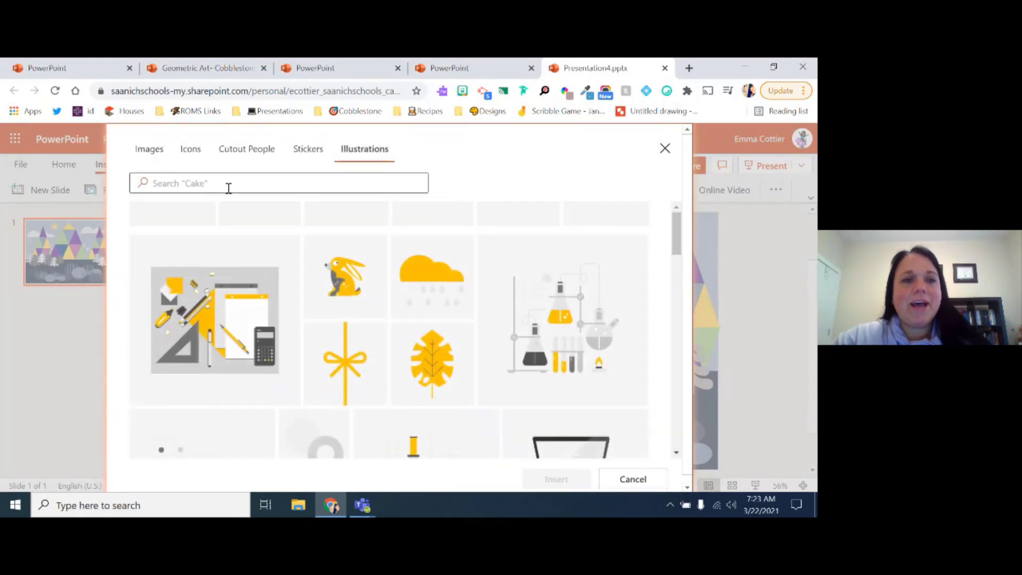
type("natr")
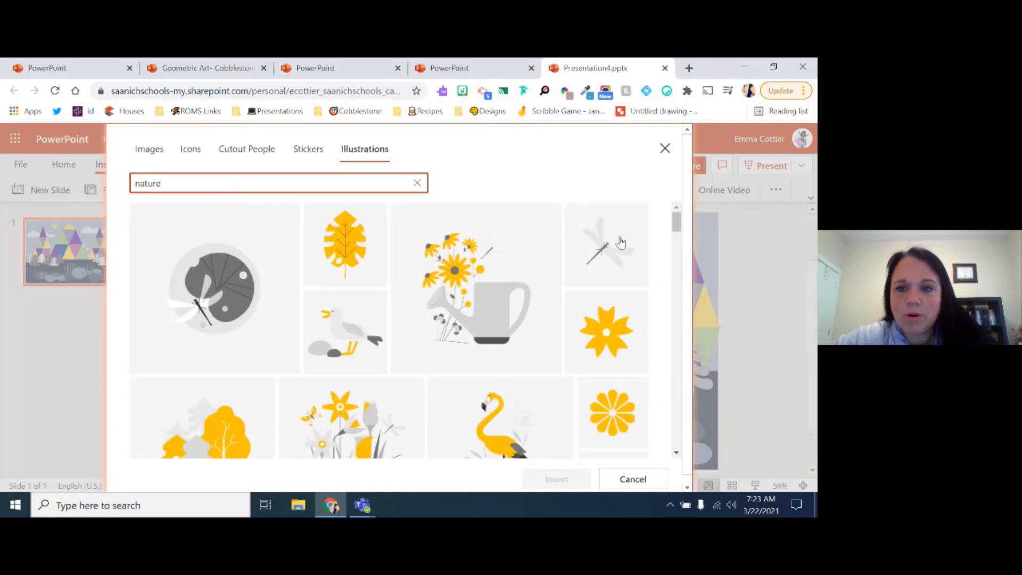
mouse_move(611, 238)
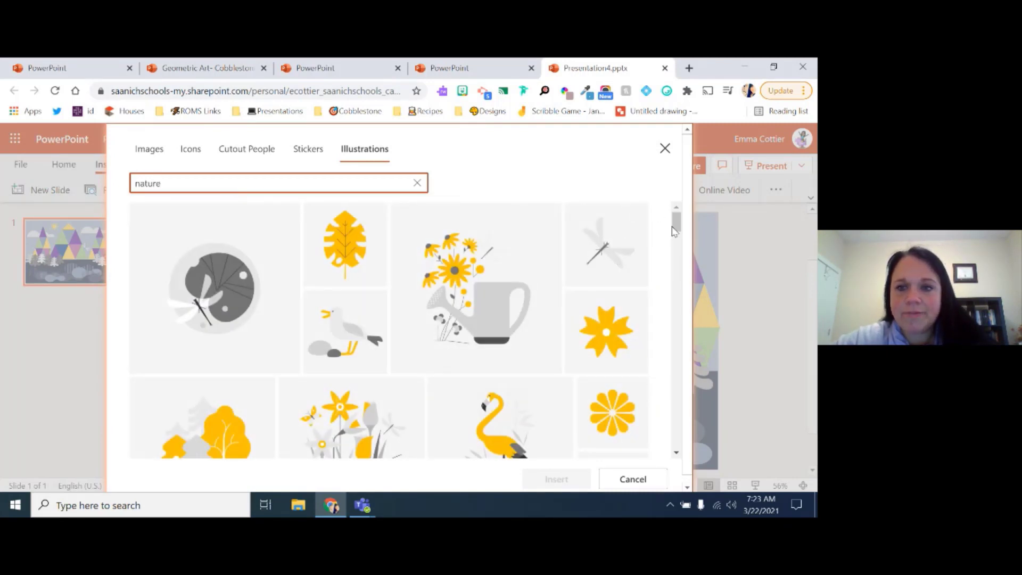
left_click_drag(676, 229, 678, 269)
left_click_drag(677, 272, 678, 276)
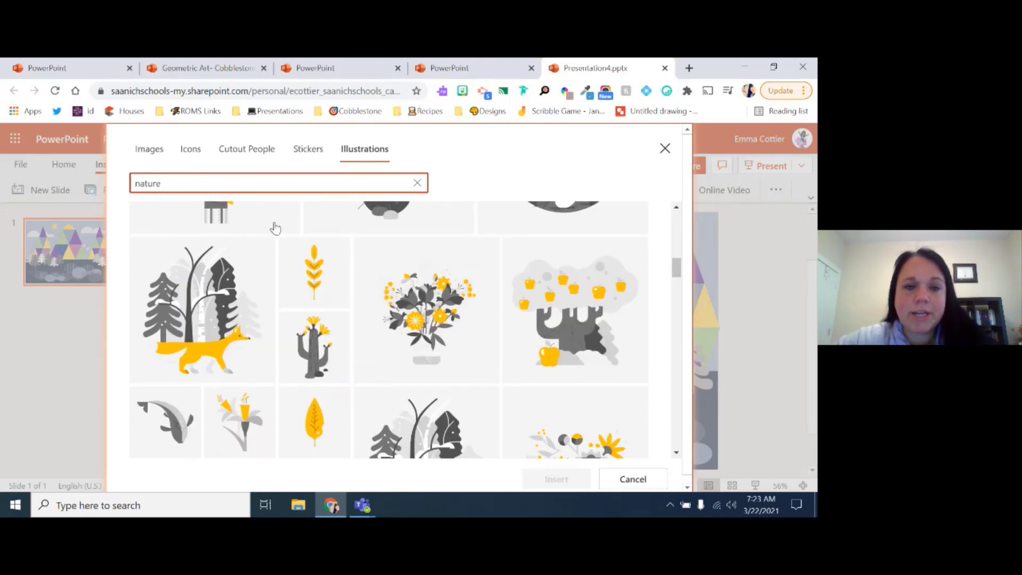
left_click(311, 276)
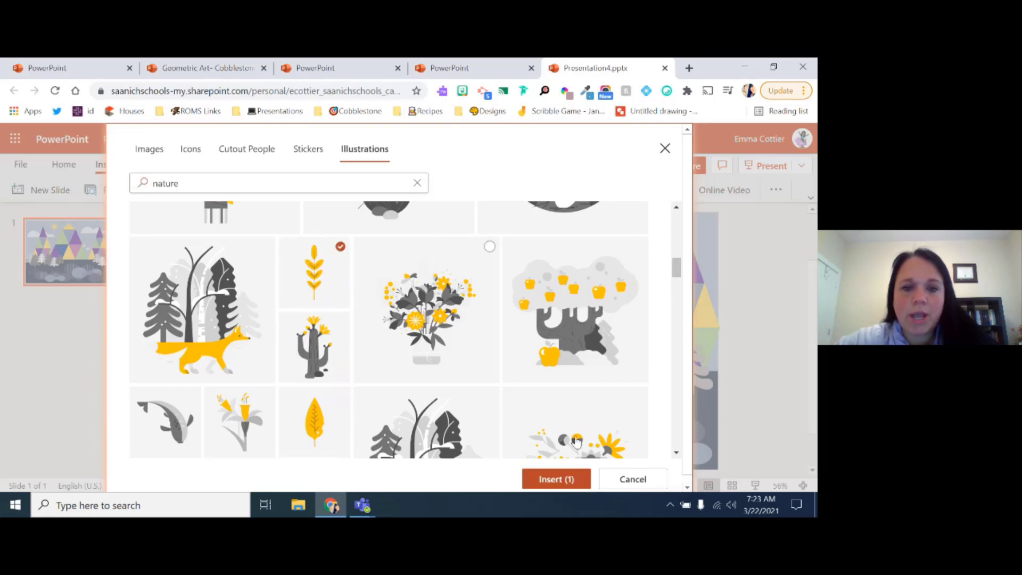
left_click(552, 479)
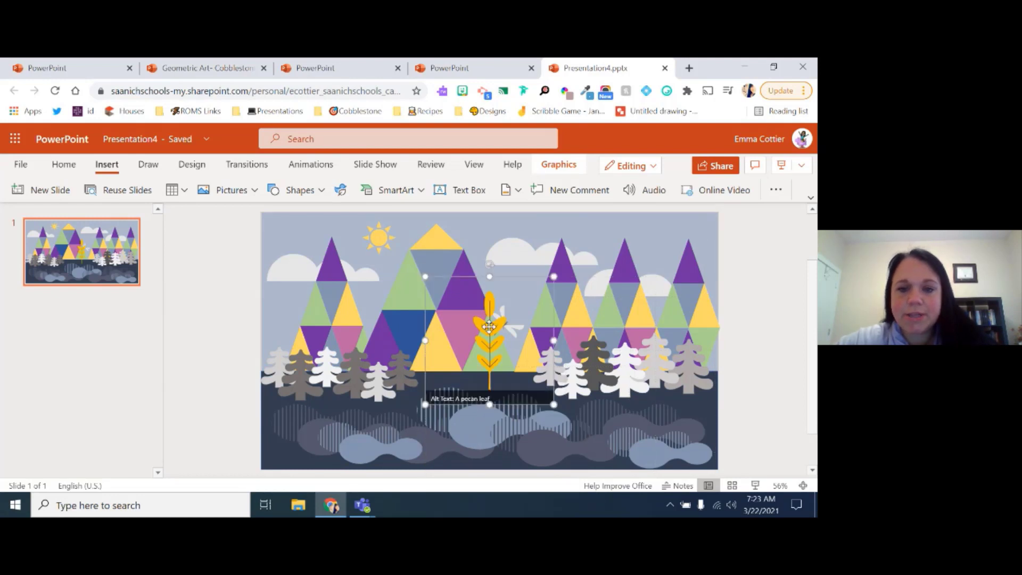
Step: Shrink the wheat among the left trees, fill it Black, Text 1, Lighter 25%, and copy it to the right trees
left_click_drag(490, 328, 373, 357)
left_click_drag(435, 307, 329, 373)
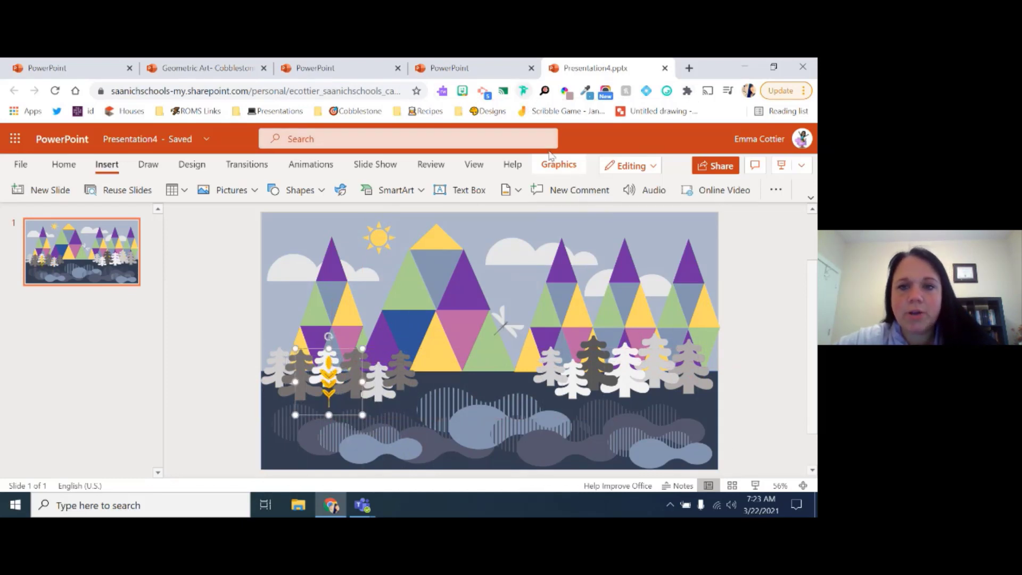
left_click(559, 165)
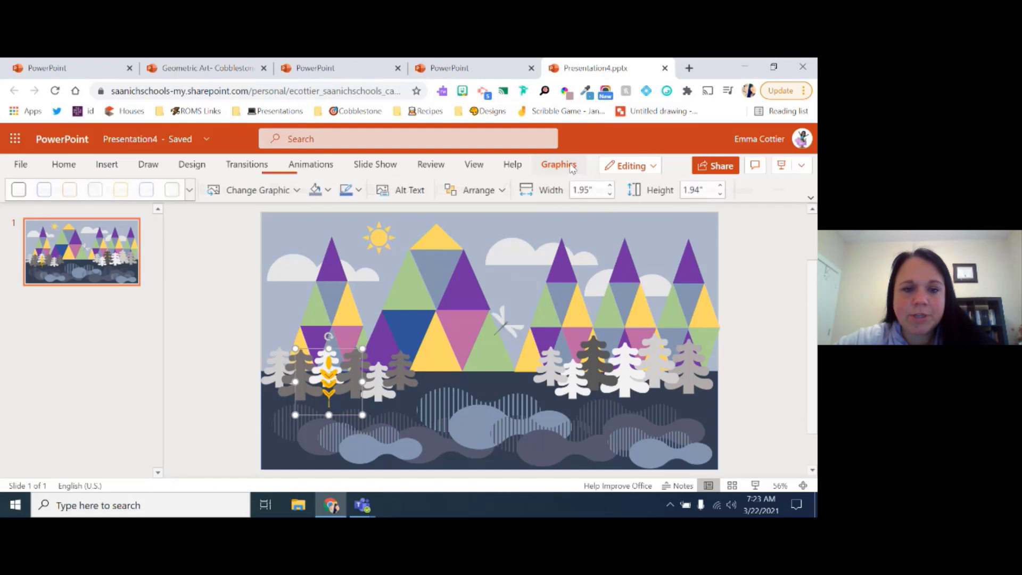
left_click(328, 191)
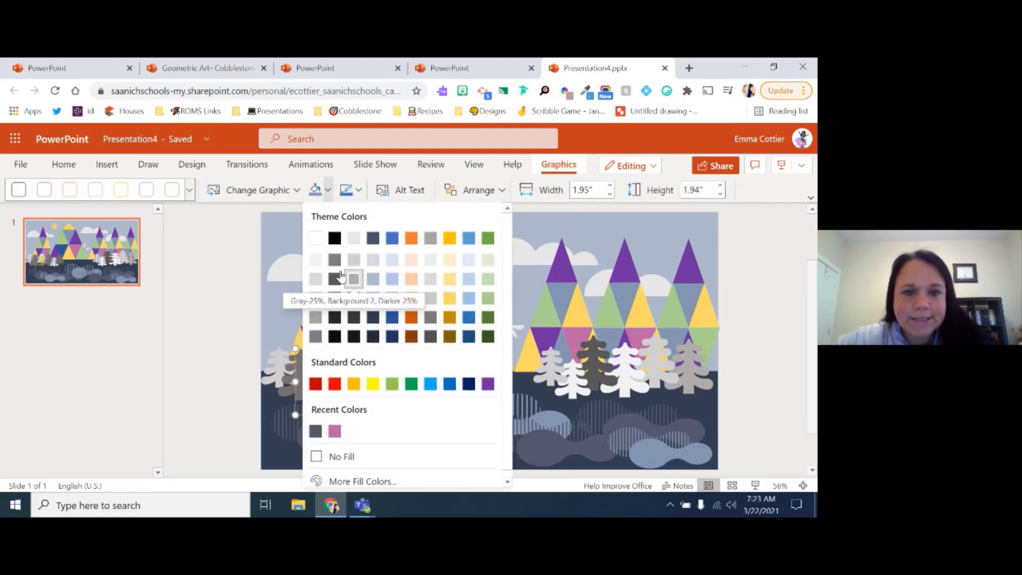
left_click(335, 299)
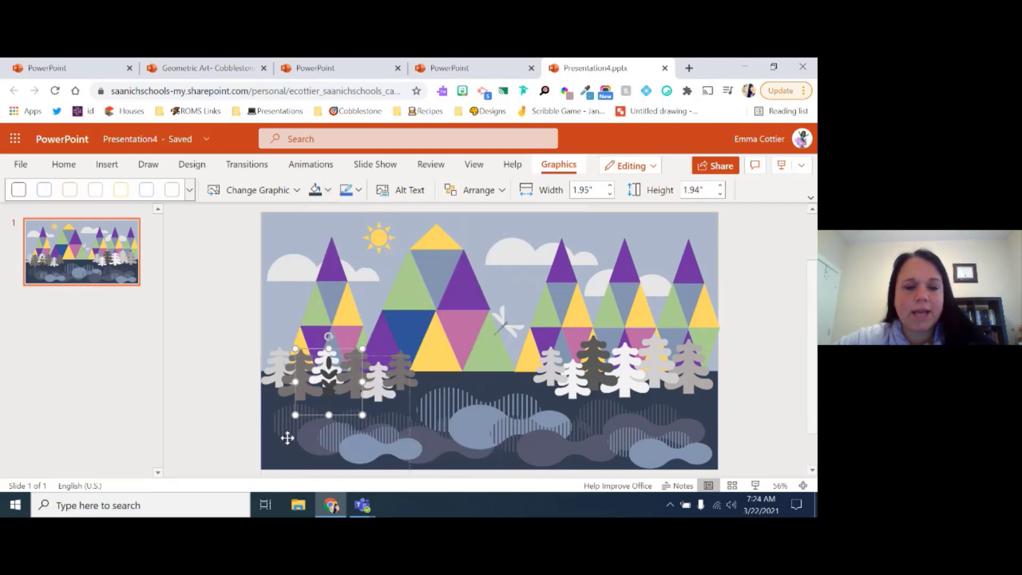
left_click_drag(335, 387, 659, 373)
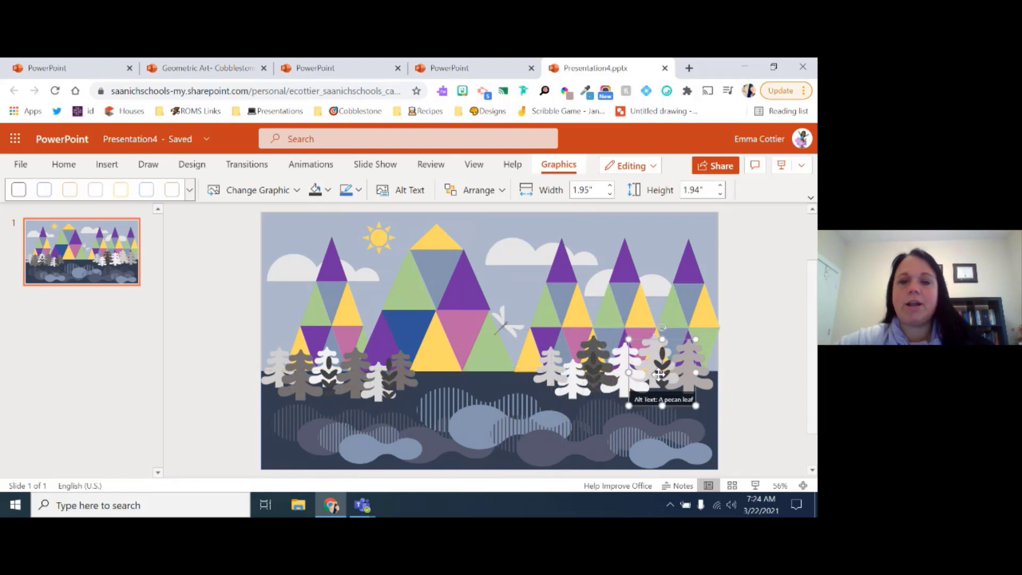
left_click(767, 381)
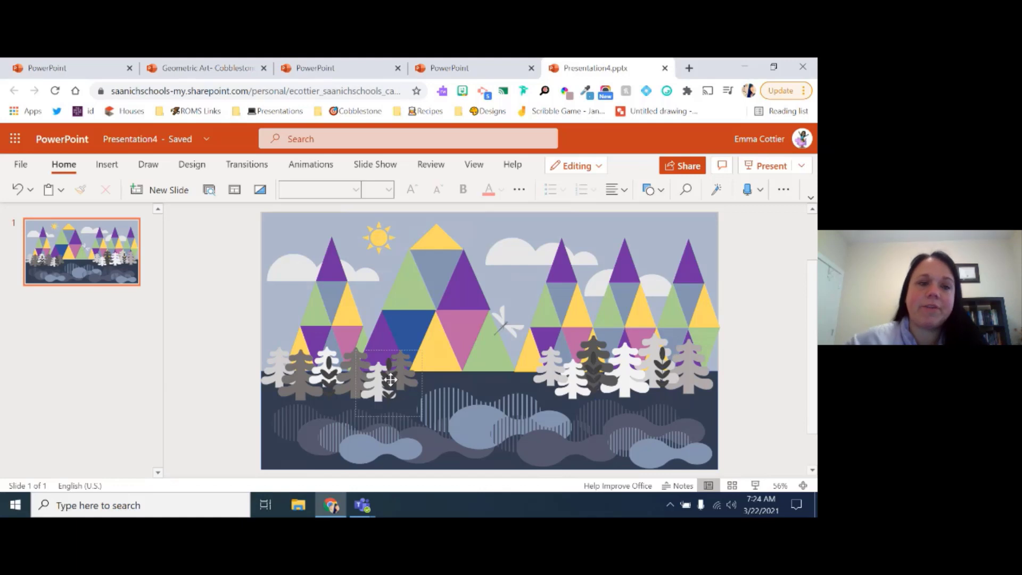
Step: Rename the presentation to the author's name followed by '- Geometric Art'
left_click(130, 140)
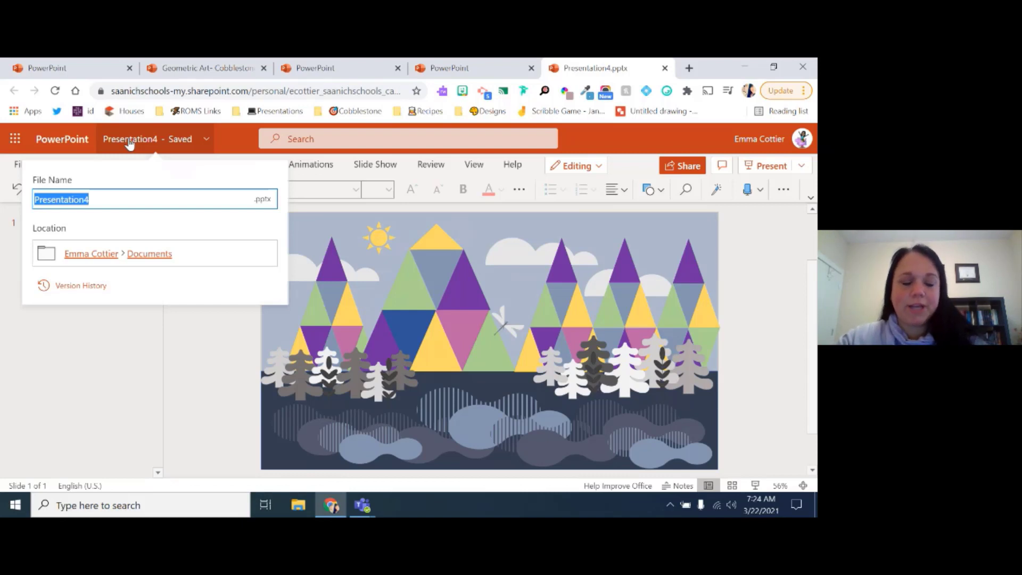
type("Emma")
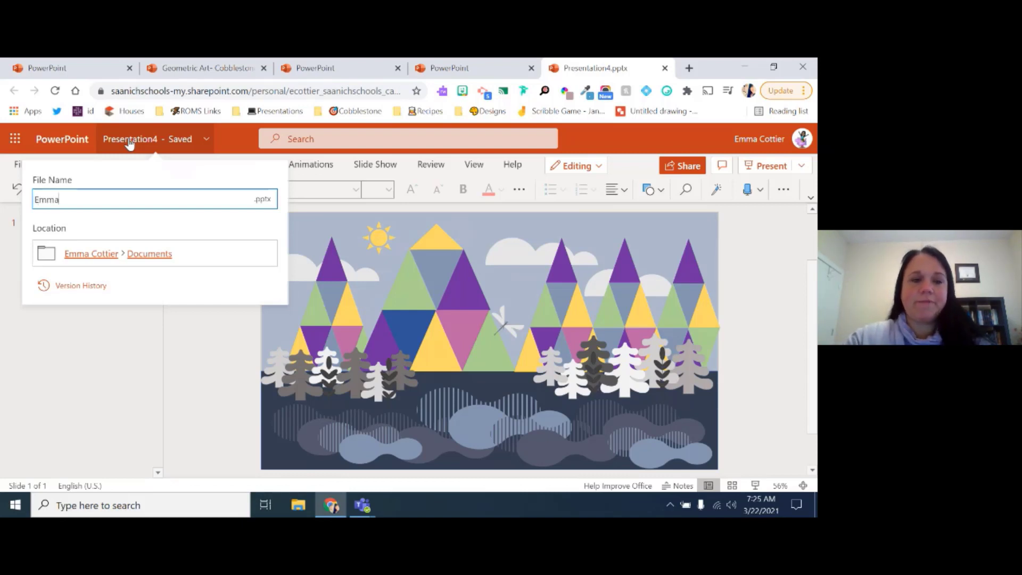
type("- E")
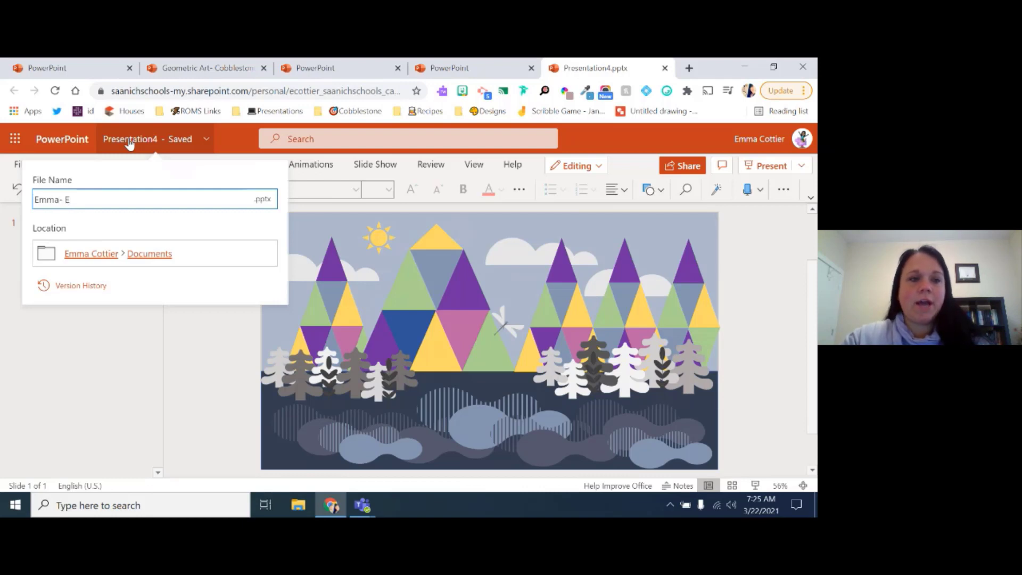
key("BackSpace")
type("Geom")
type("etric a")
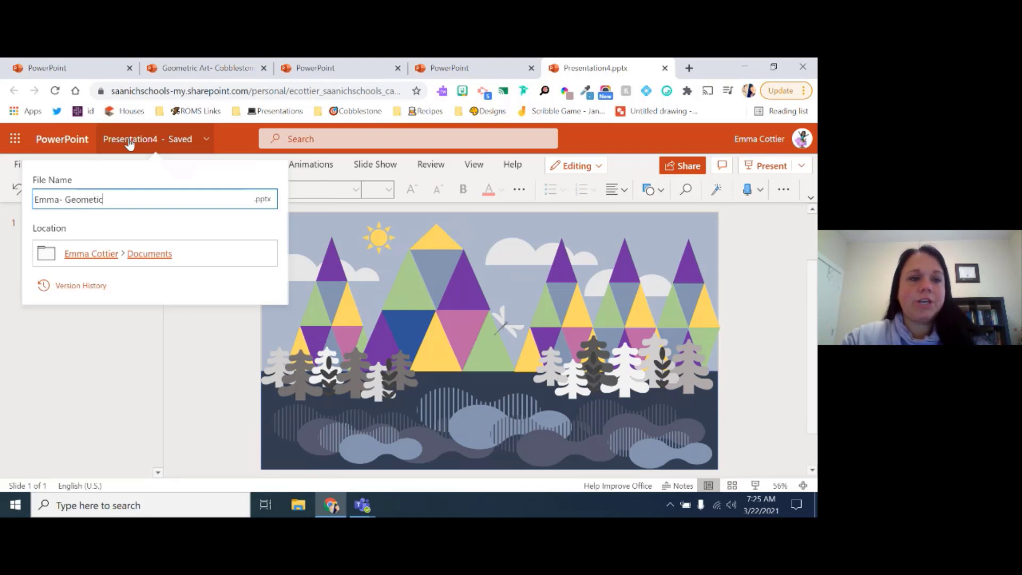
key("BackSpace")
type("Art")
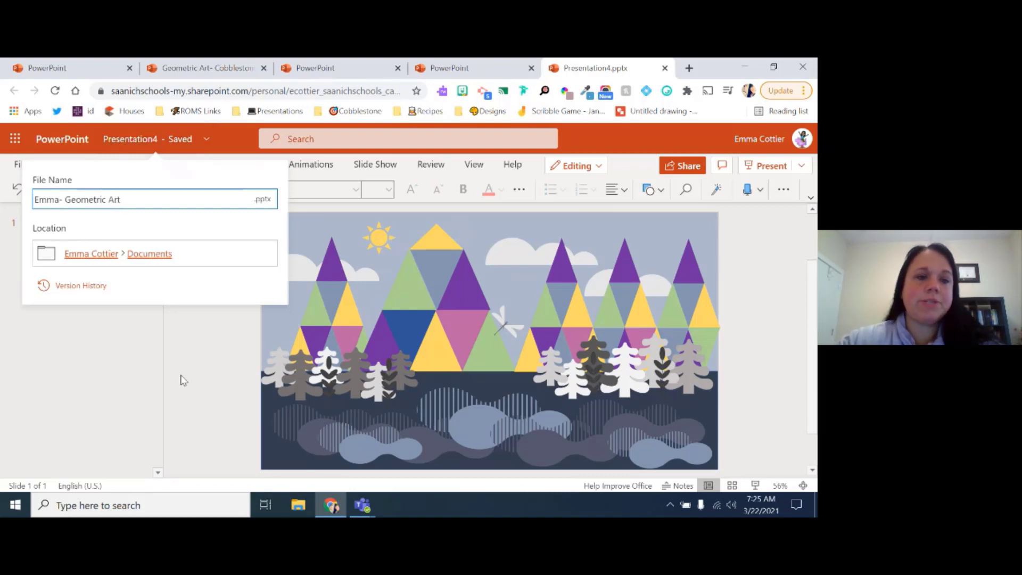
left_click(186, 320)
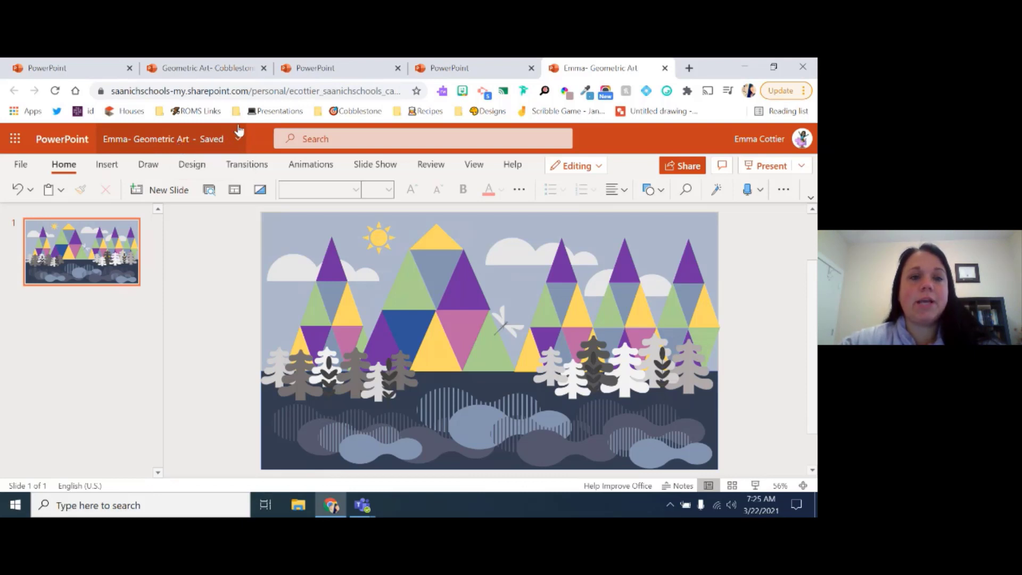
left_click(224, 140)
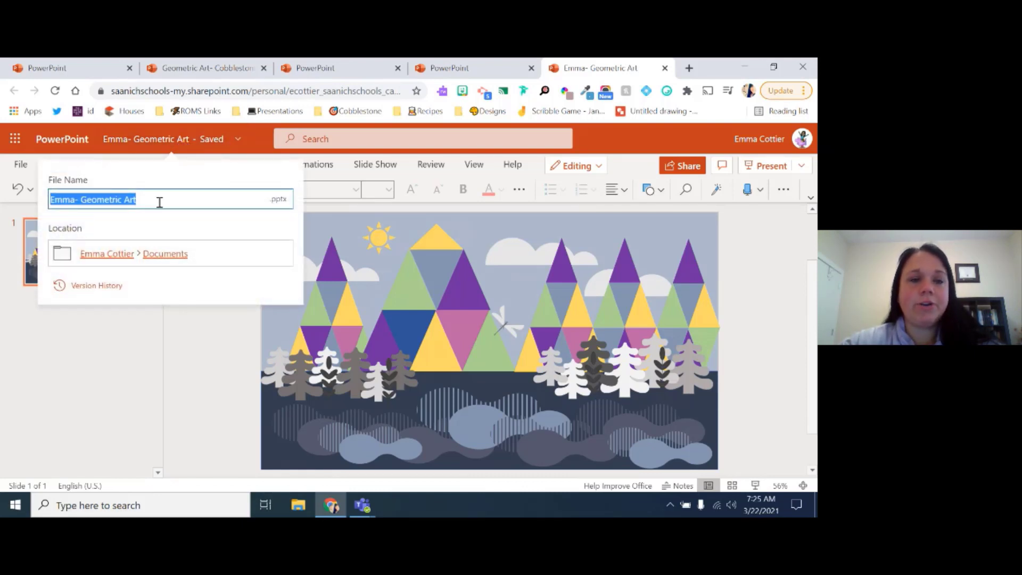
left_click(200, 392)
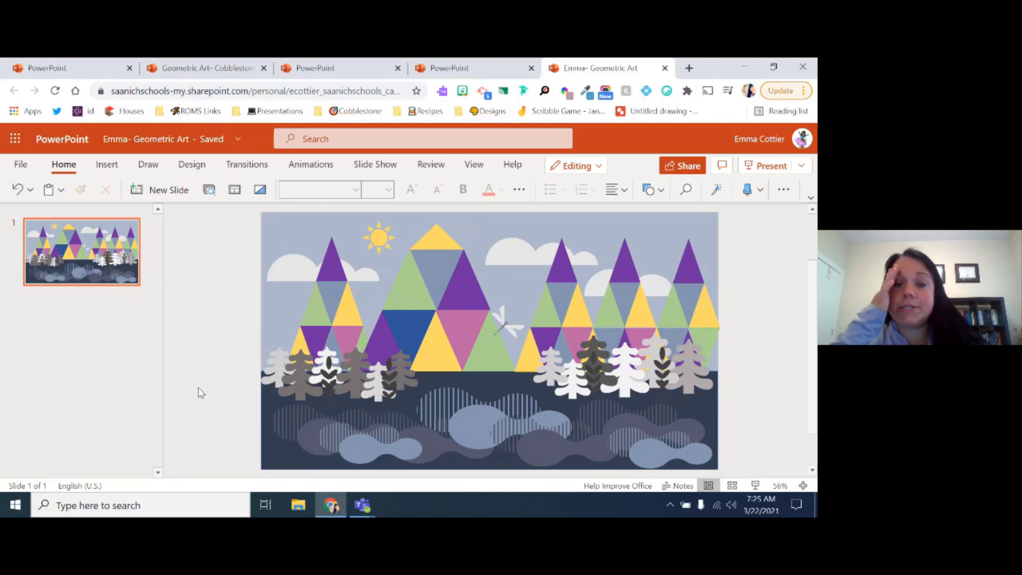
Step: Export the landscape slide as JPEG images and download them as a zip file
left_click(25, 168)
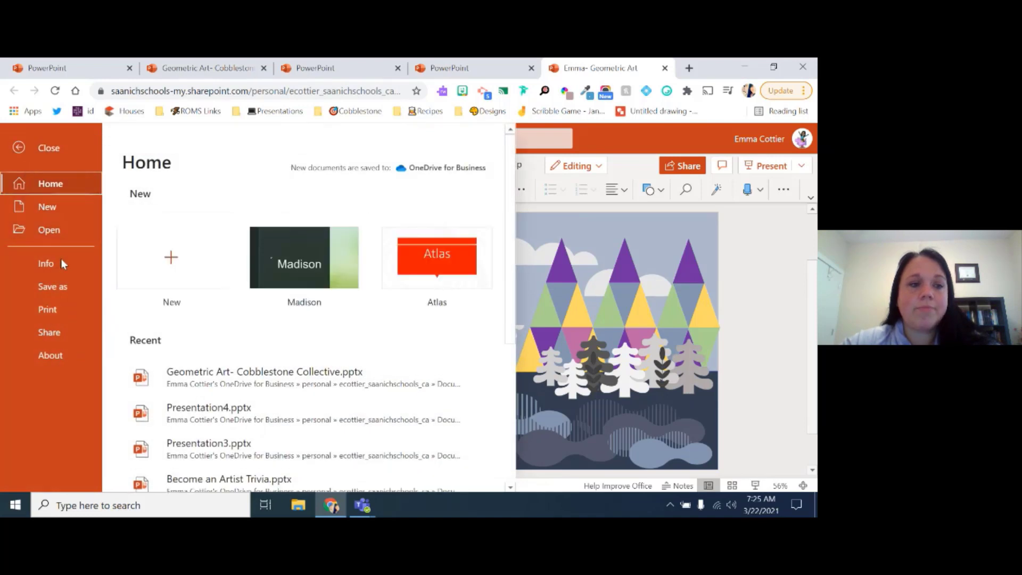
left_click(59, 293)
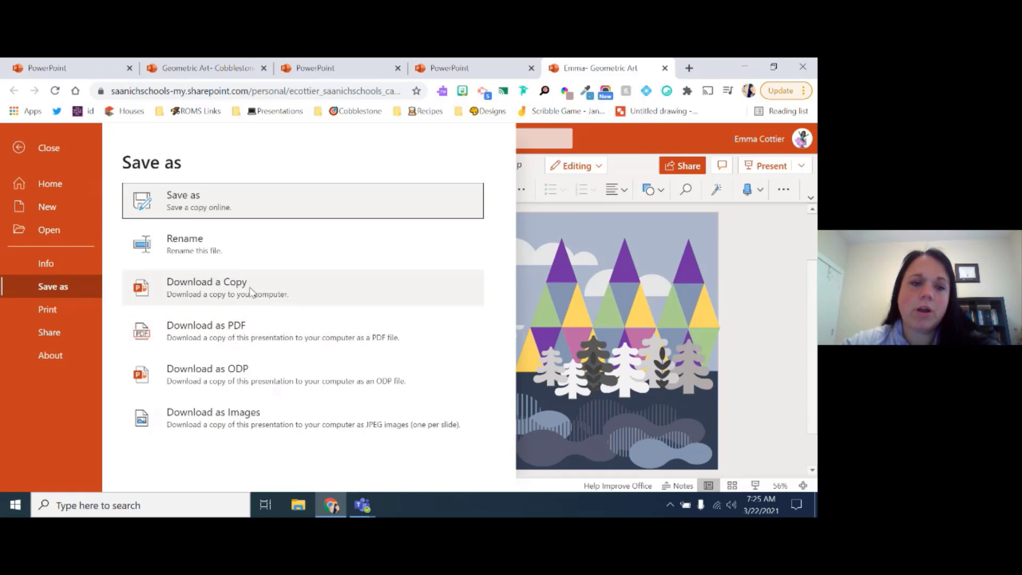
left_click(216, 420)
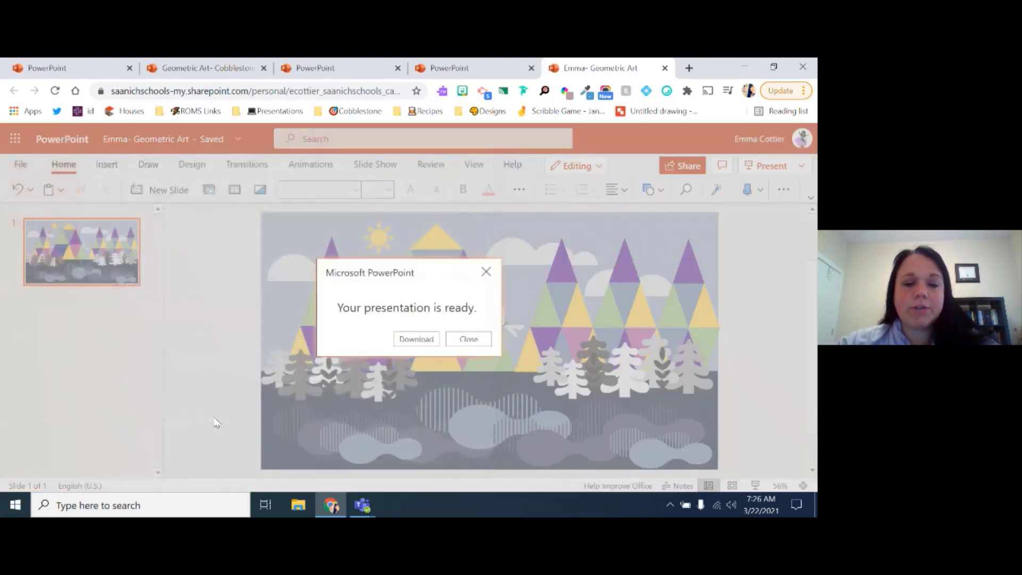
left_click(417, 339)
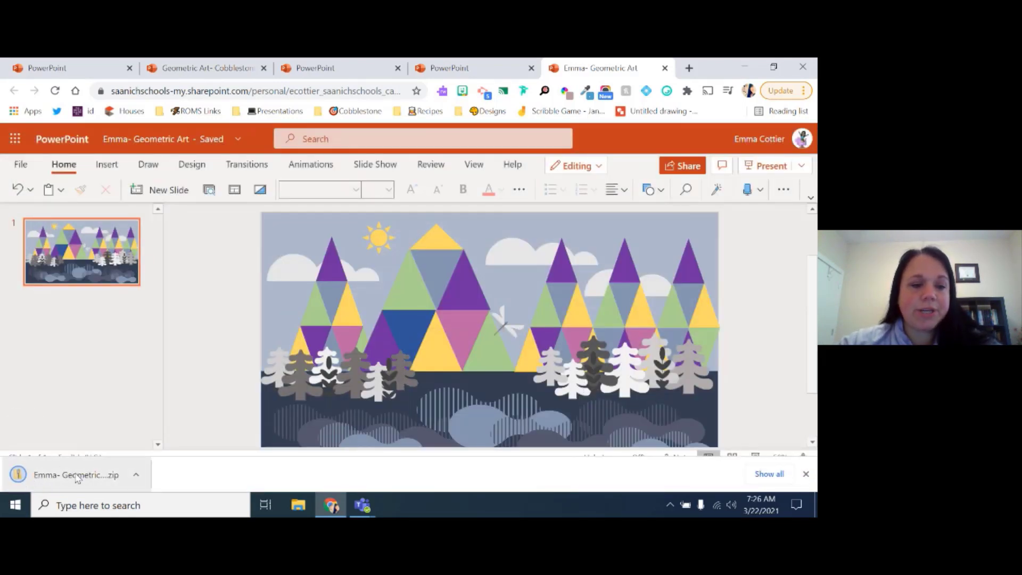
left_click(77, 479)
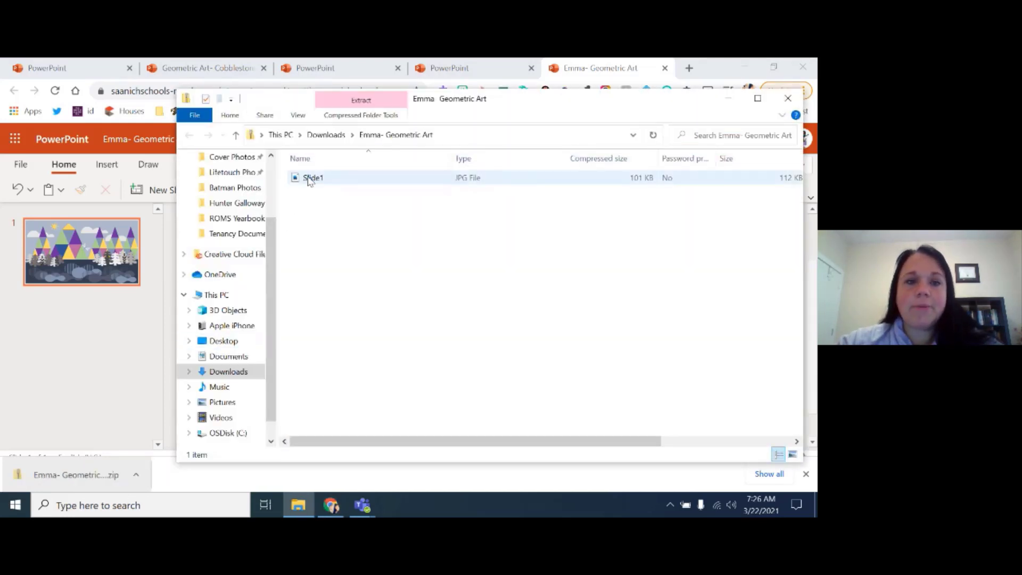
left_click(312, 179)
double_click(312, 178)
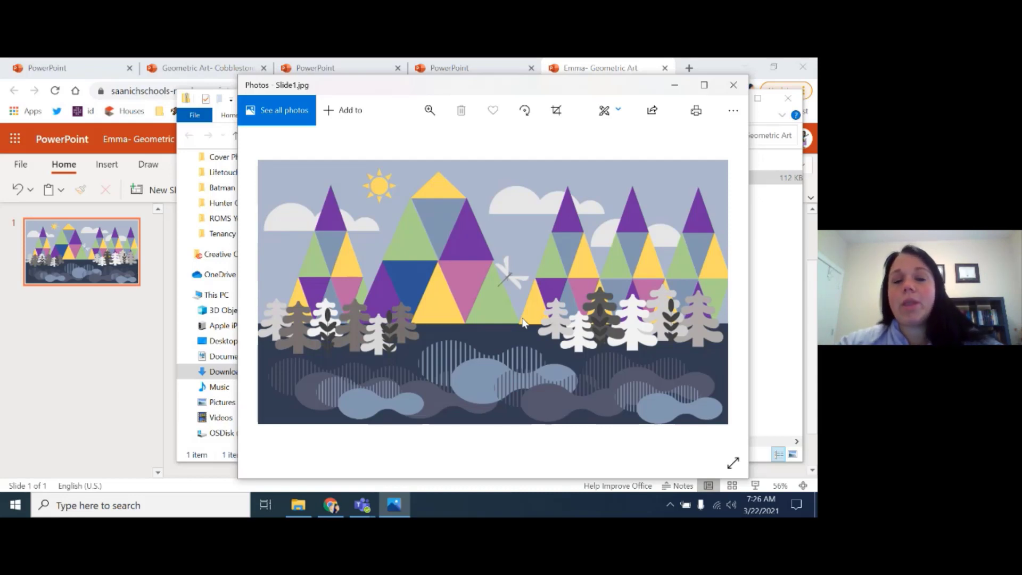
left_click(734, 87)
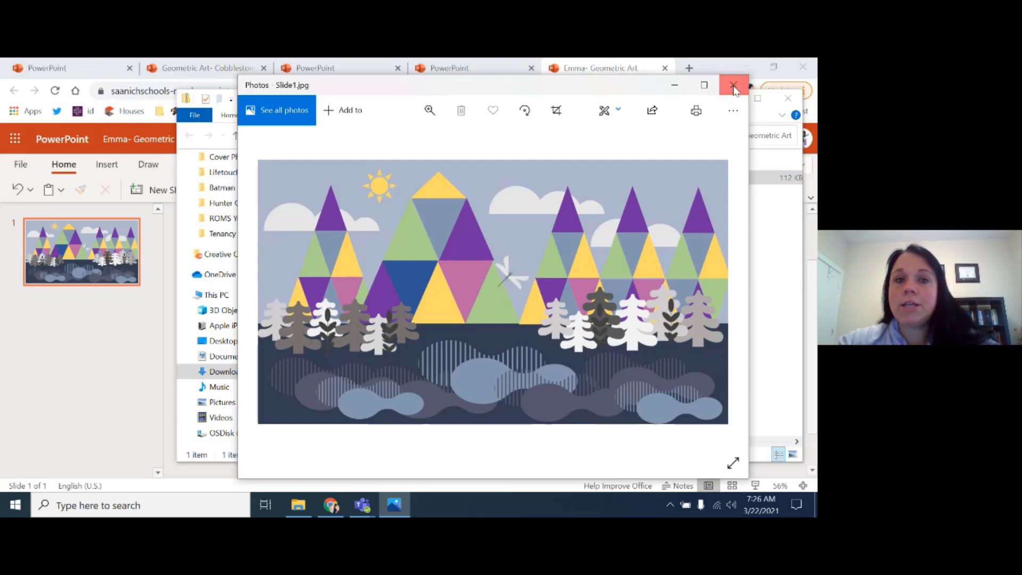
left_click(791, 100)
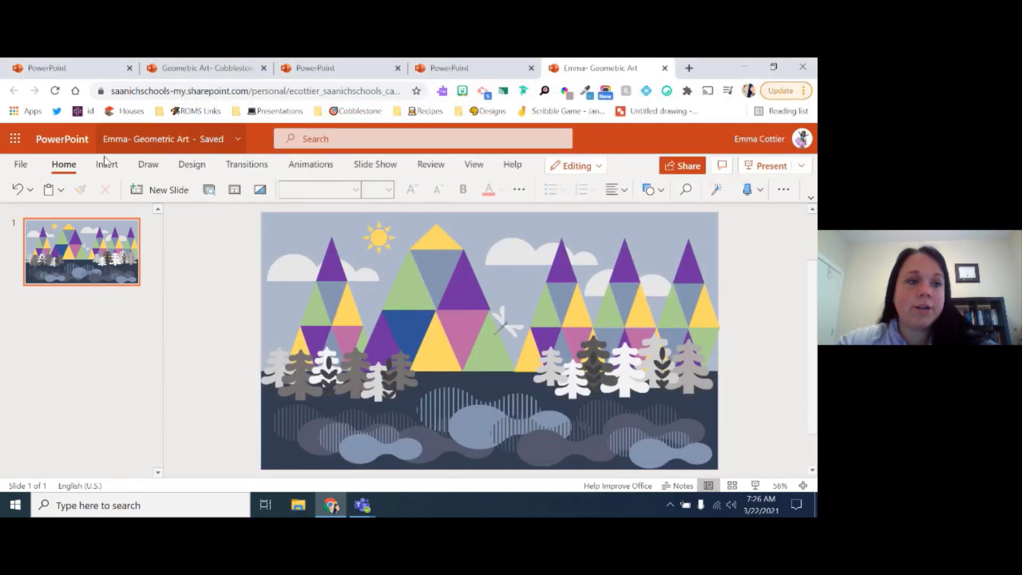
left_click(20, 166)
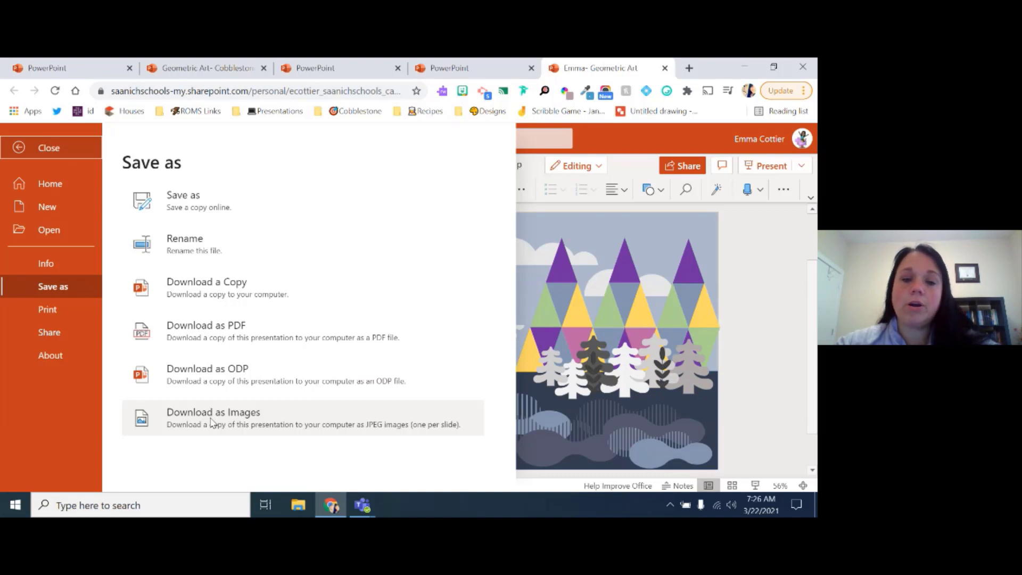
left_click(774, 345)
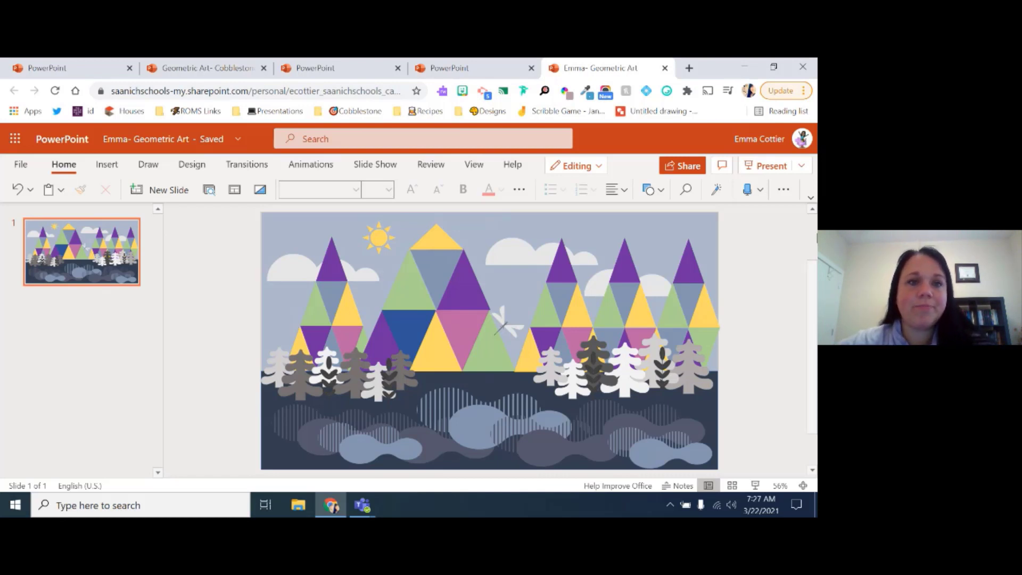
Step: Show slide 44 of the Geometric Art- Cobblestone lesson deck, after briefly checking the Emma- Geometric Art deck
left_click(208, 75)
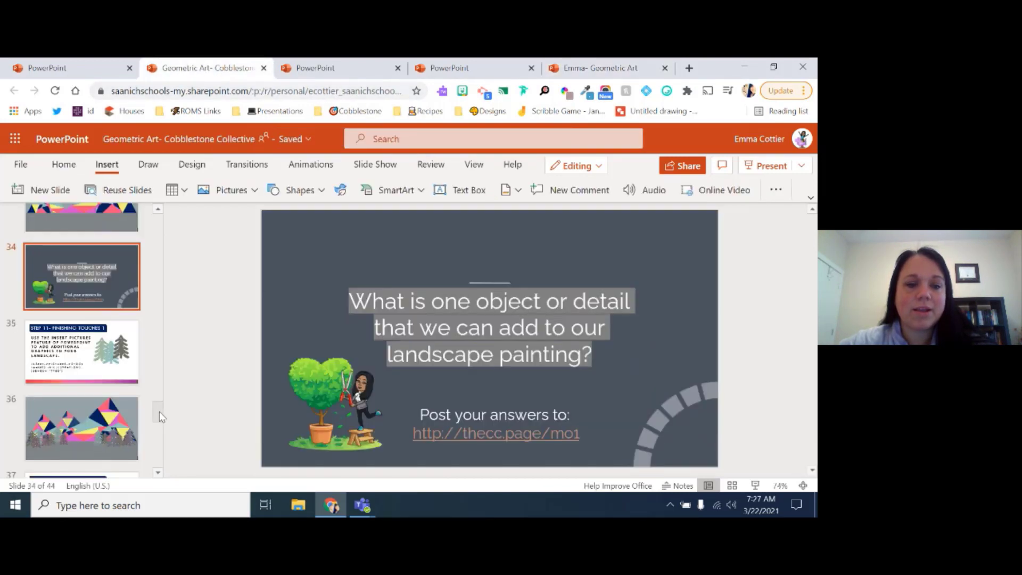
left_click_drag(161, 416, 156, 462)
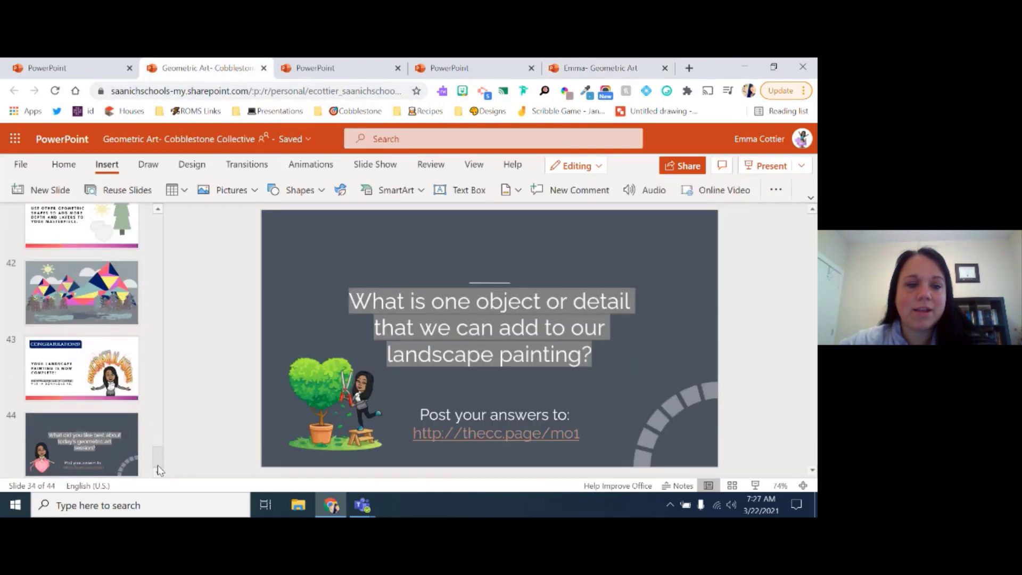
left_click(102, 445)
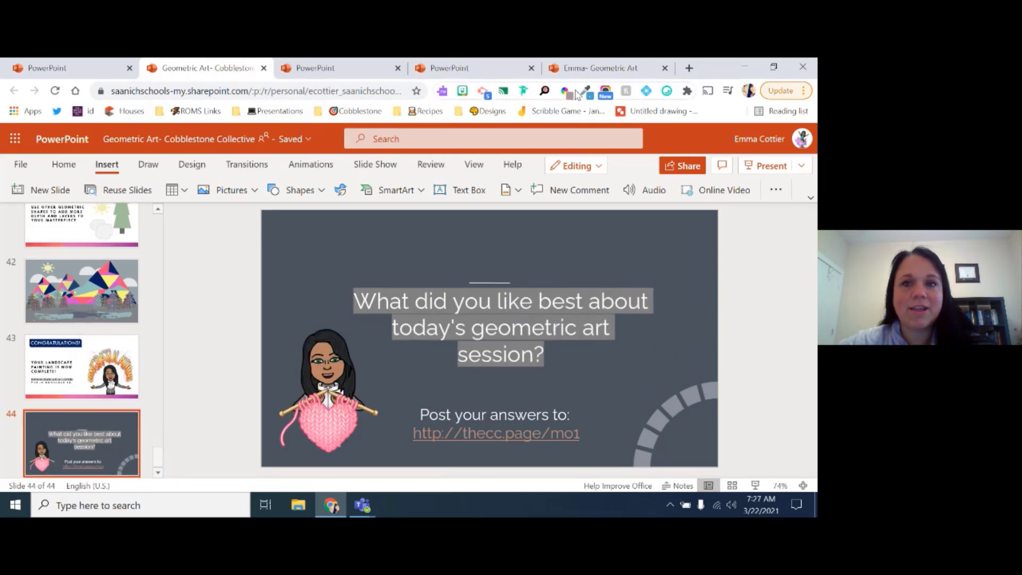
left_click(606, 68)
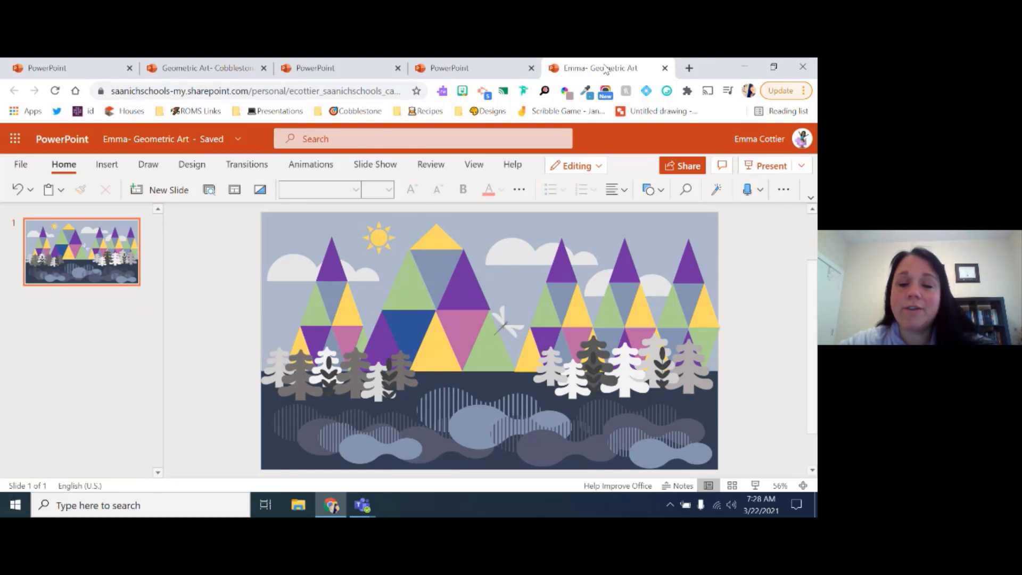
left_click(219, 72)
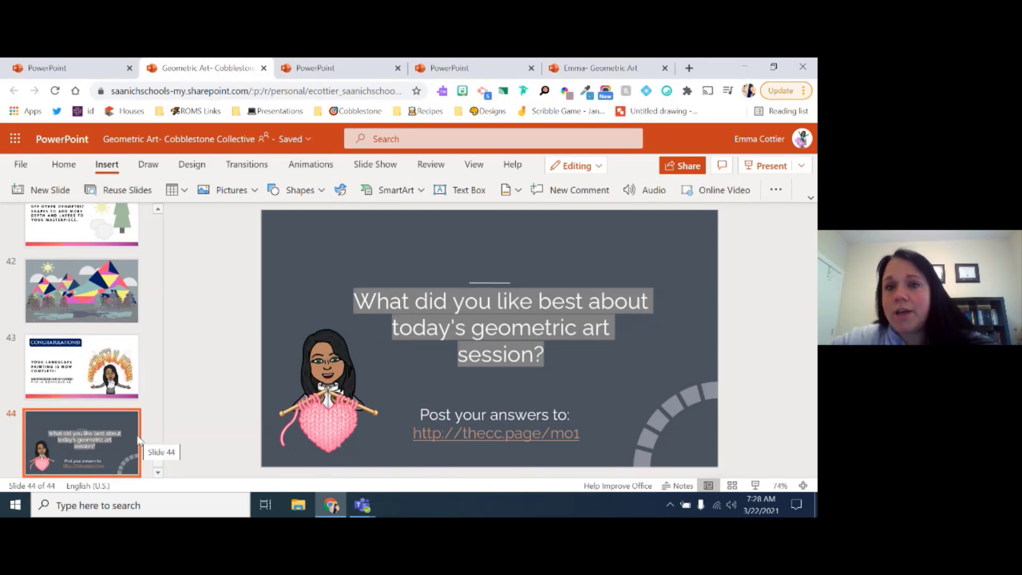
Step: Bring the Emma- Geometric Art landscape presentation back on screen
left_click(598, 74)
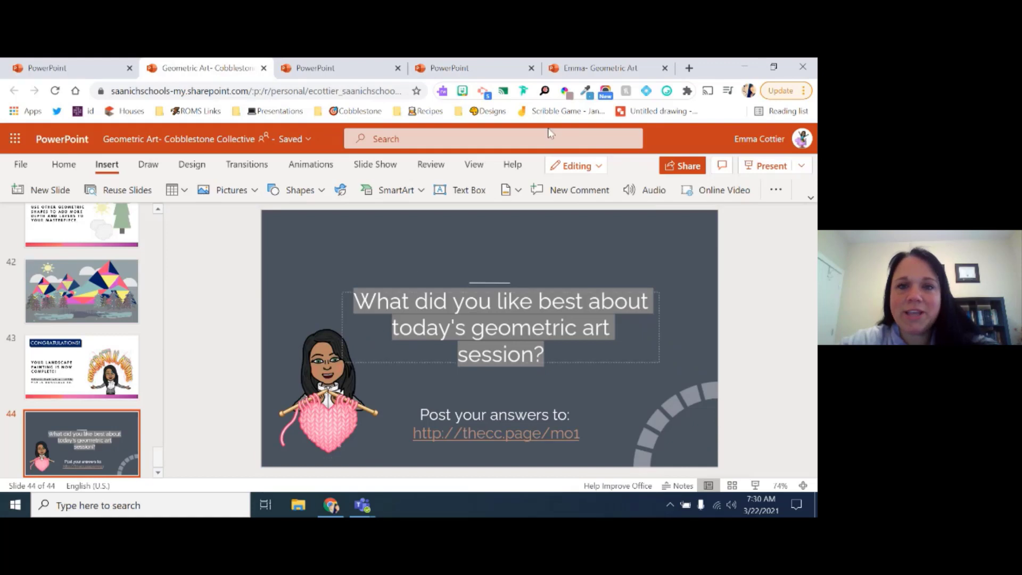
left_click(599, 69)
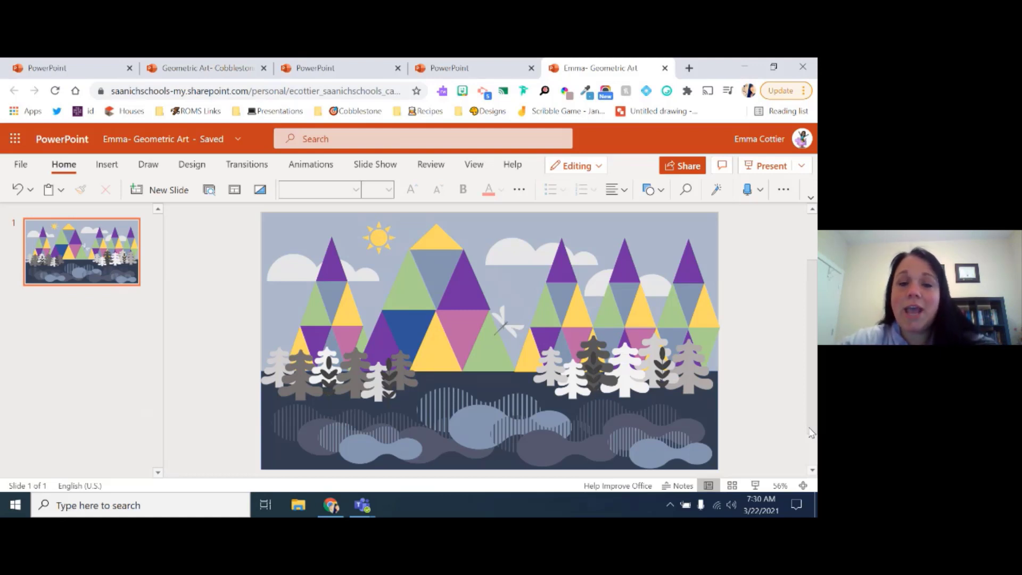
left_click(23, 169)
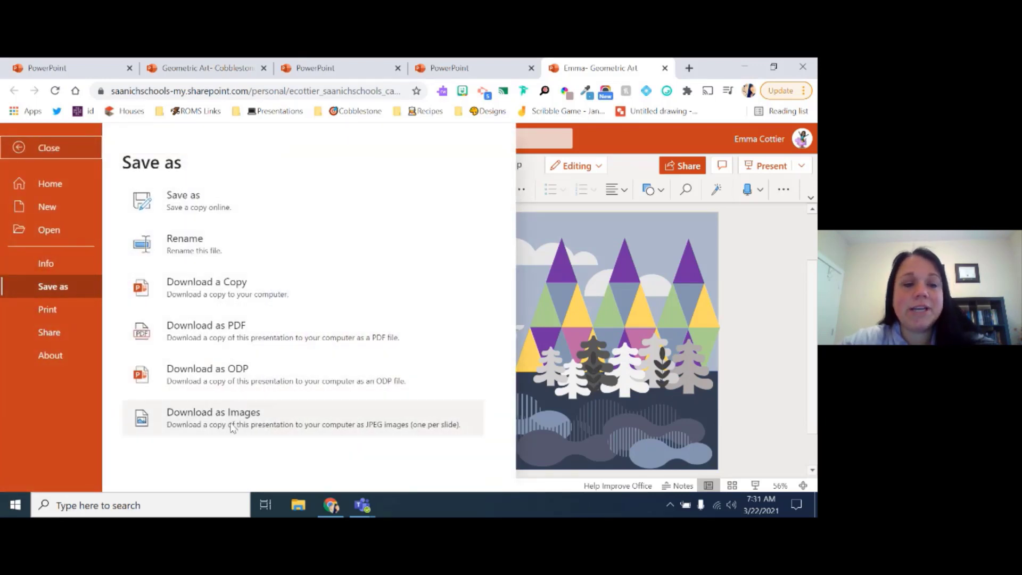
left_click(767, 339)
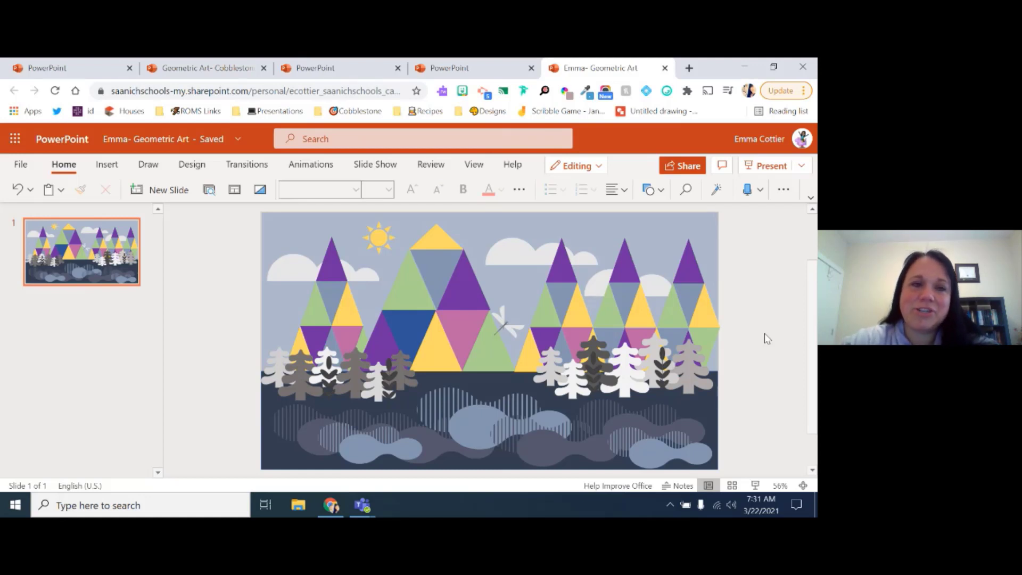
Step: Glance at the lesson deck's first slide, then return to the Emma- Geometric Art presentation
left_click(208, 75)
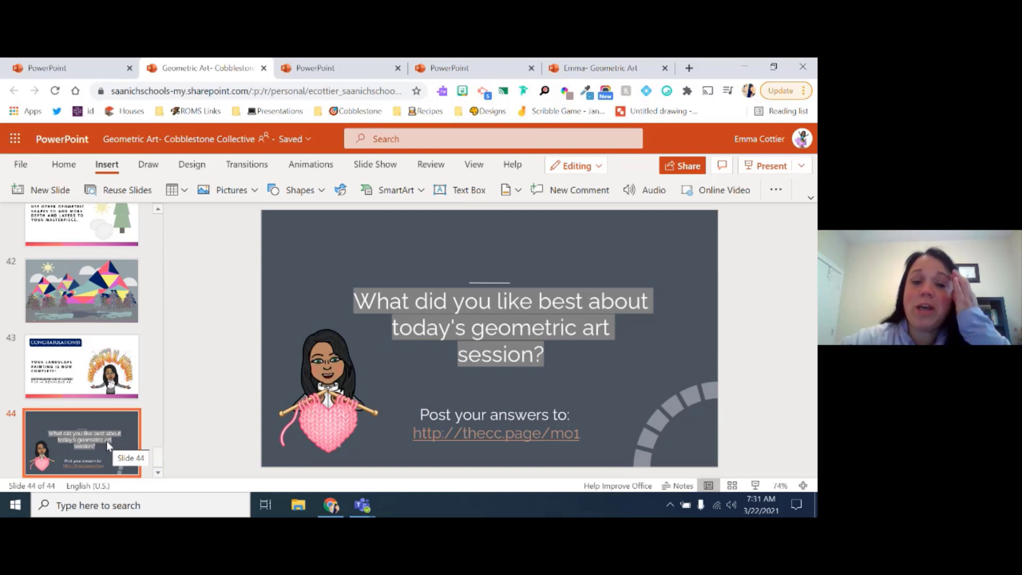
left_click_drag(155, 464, 186, 214)
left_click(59, 264)
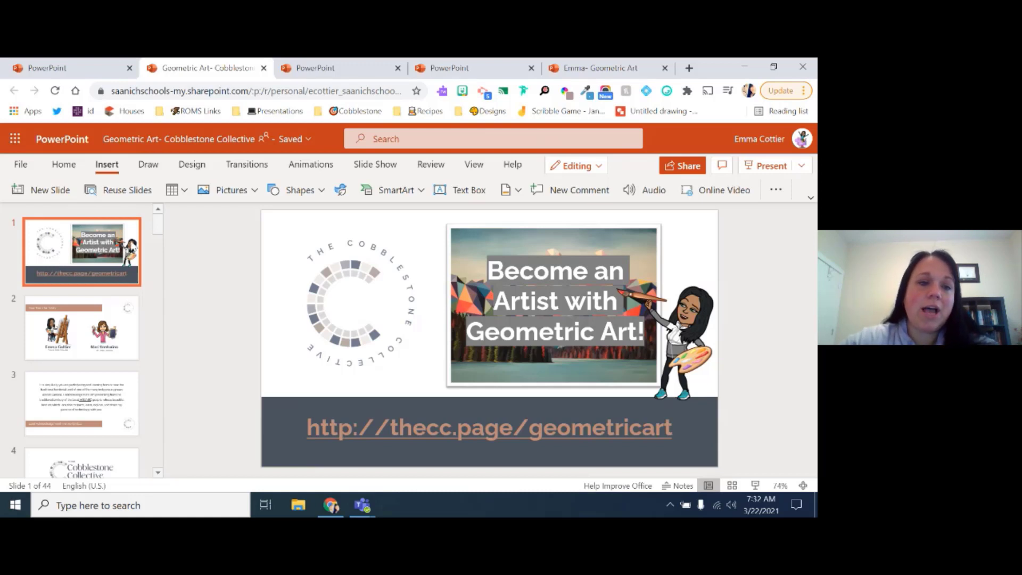
left_click_drag(158, 229, 163, 292)
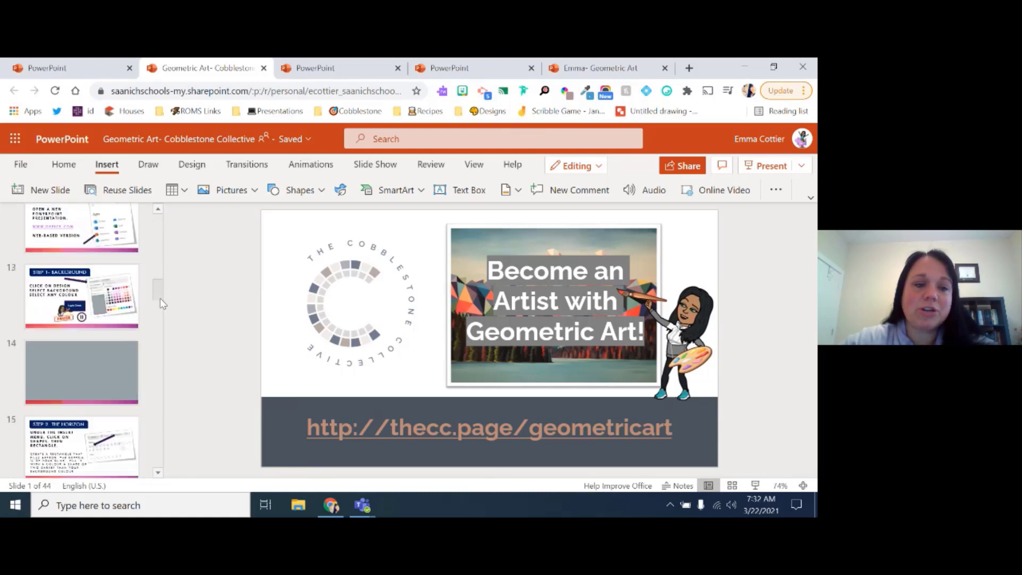
left_click(605, 68)
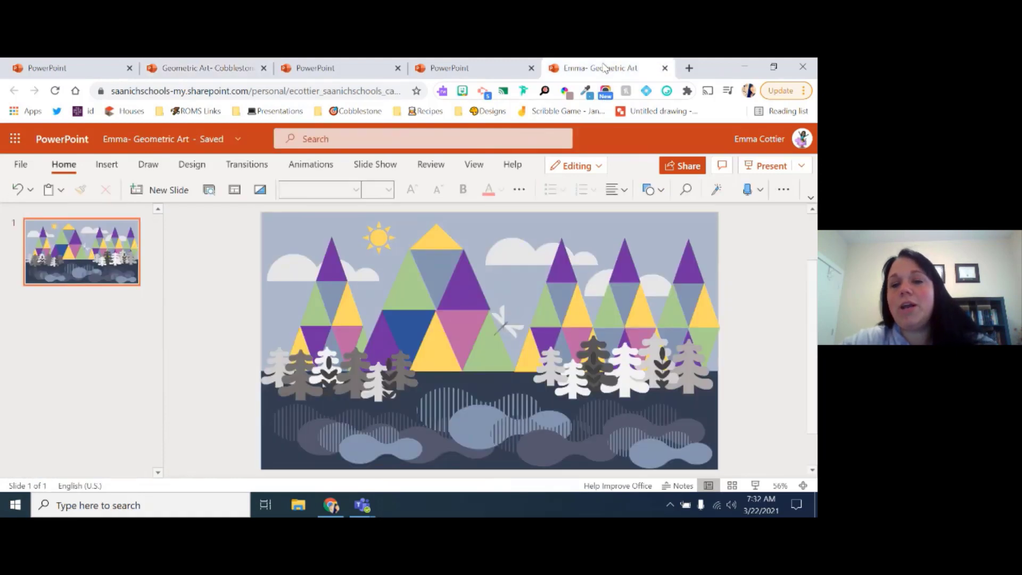